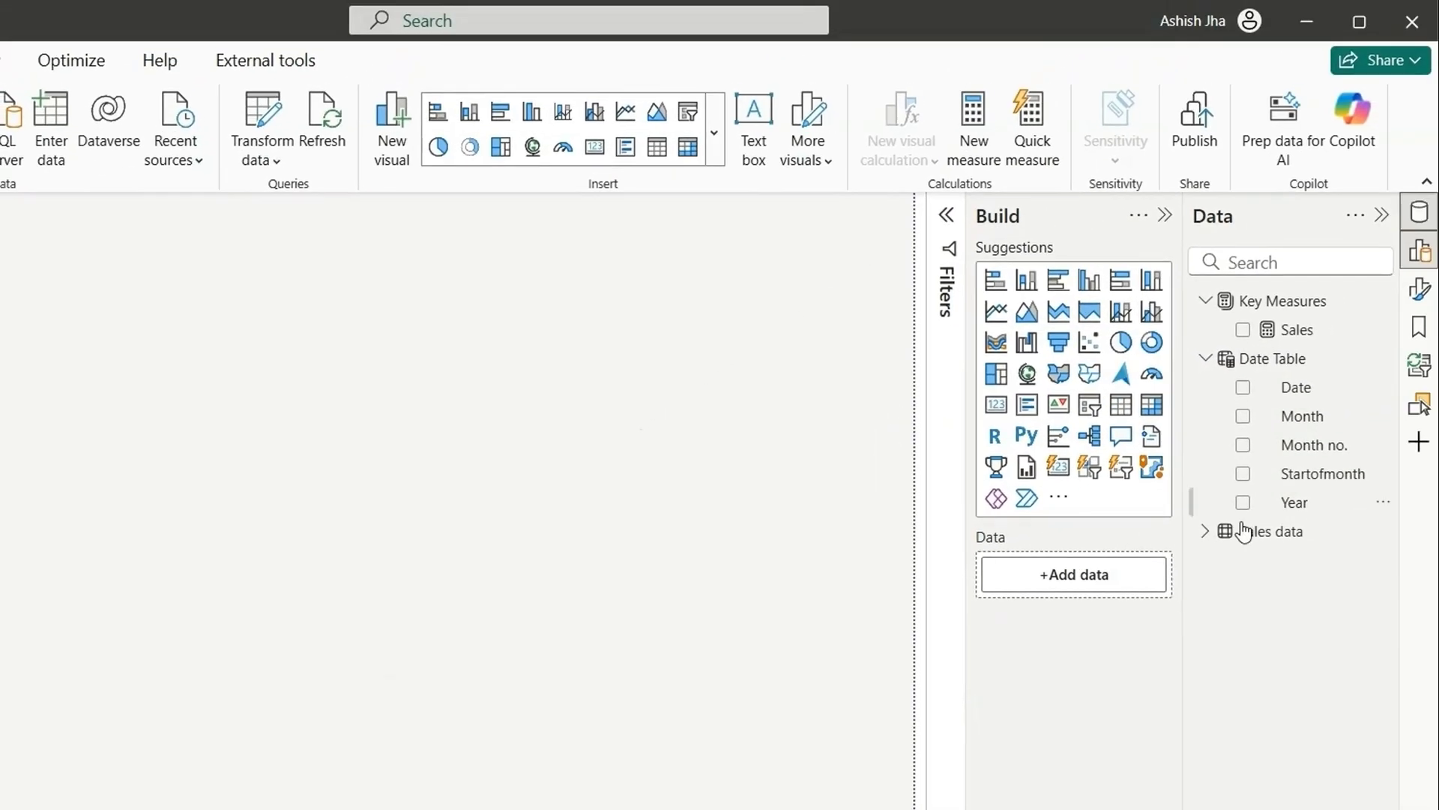
# Step: Expand Sales data, check the Sales measure's DAX without changing it, and reselect the Year slicer
pyautogui.click(1295, 532)
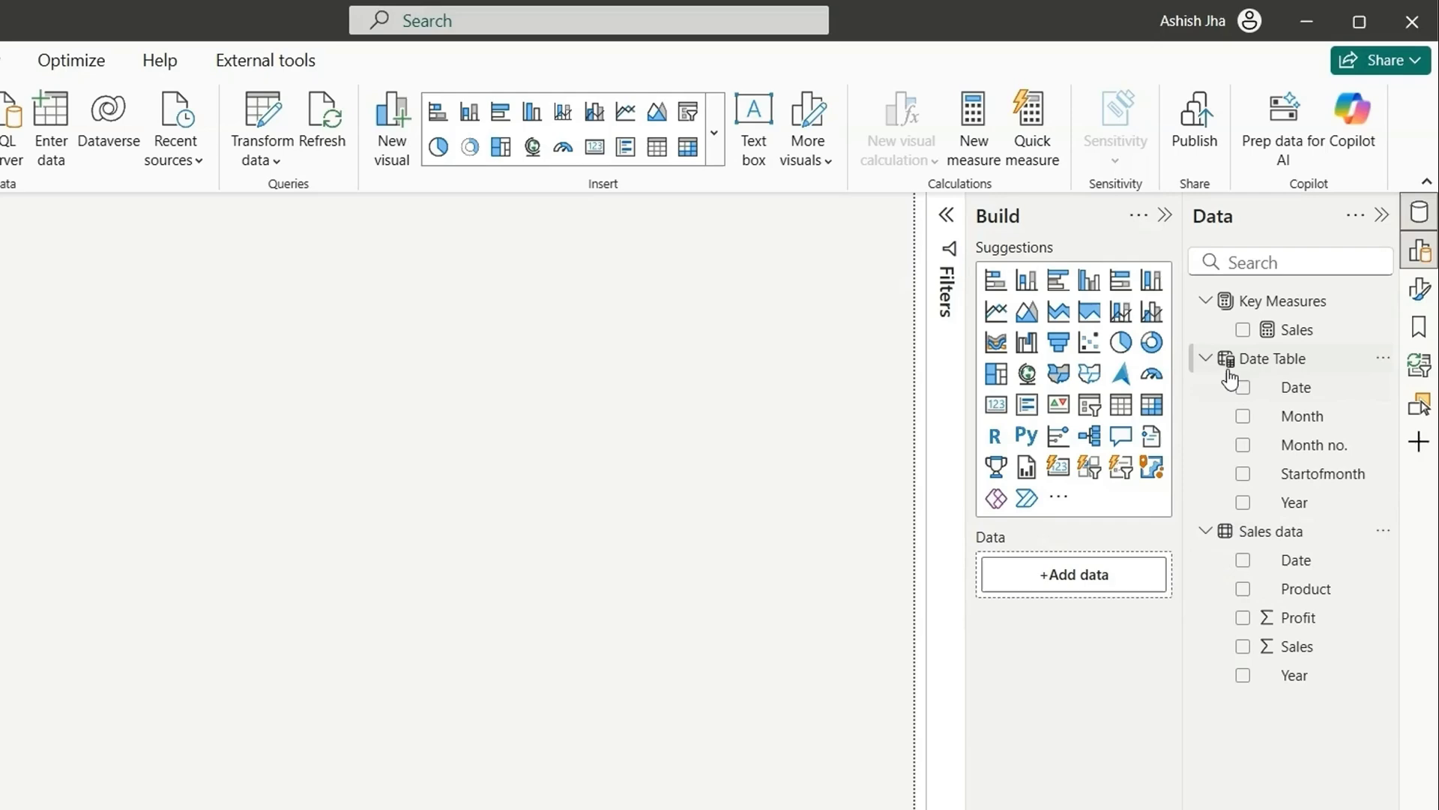
pyautogui.click(1205, 359)
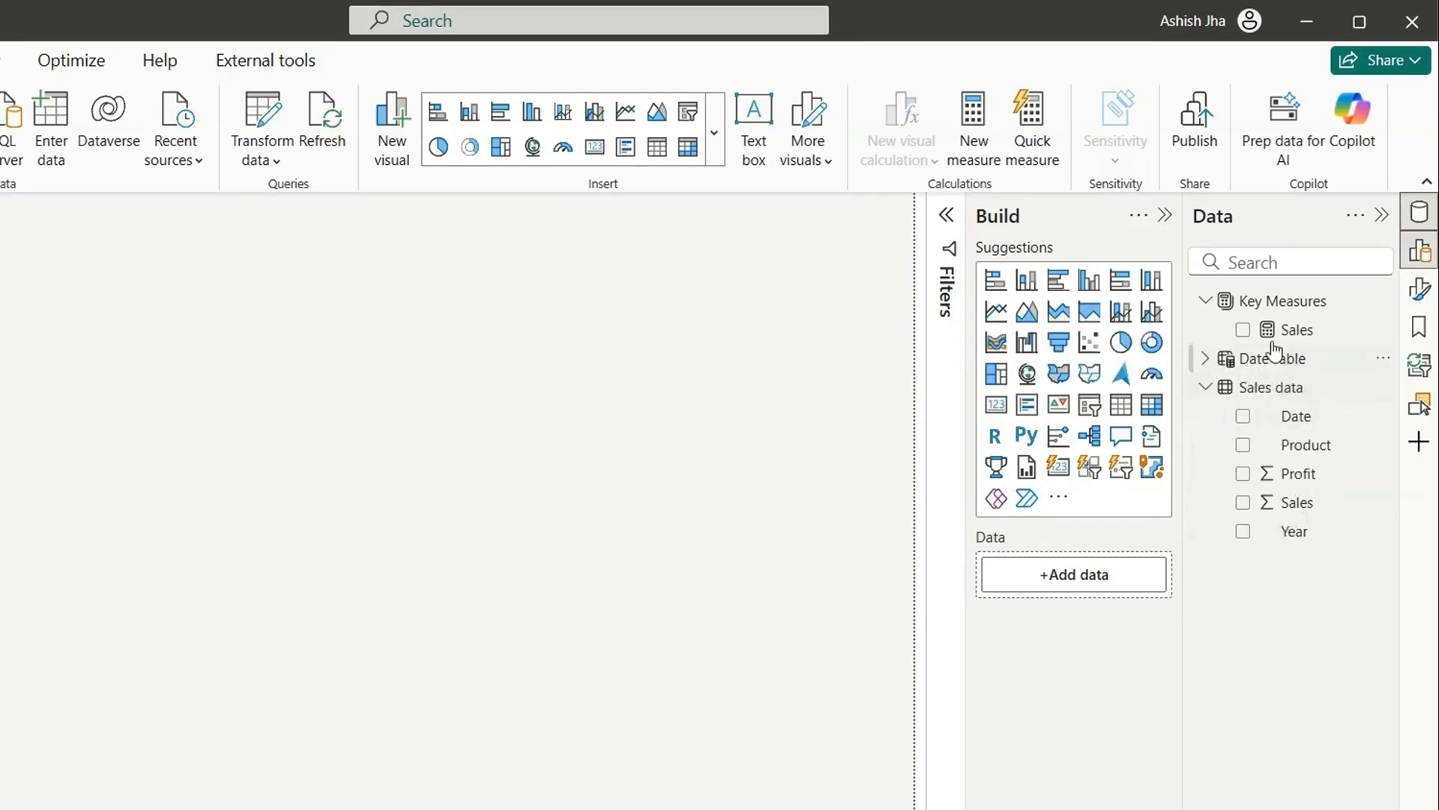
pyautogui.click(1299, 327)
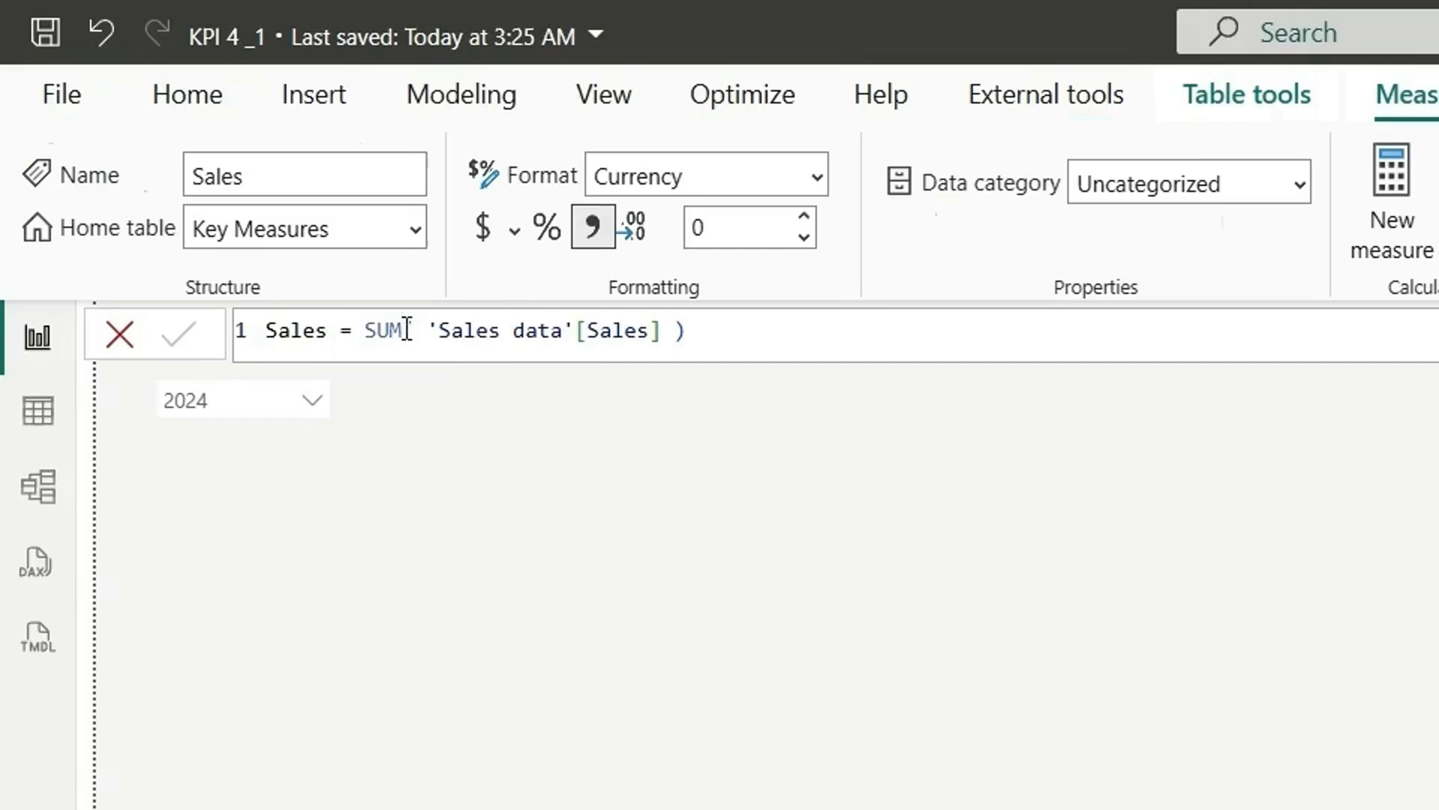
pyautogui.click(119, 335)
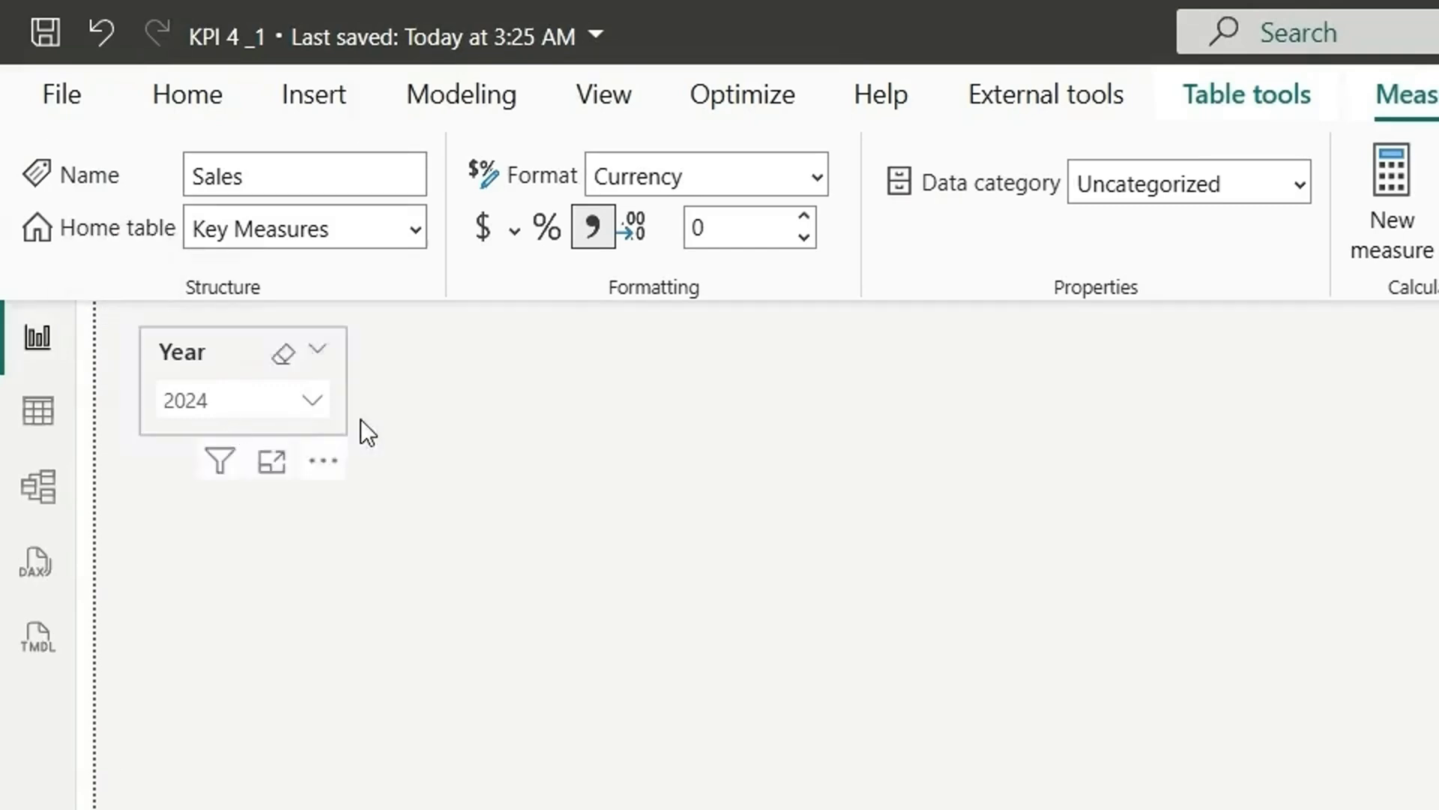
pyautogui.click(209, 362)
# Step: Insert a rectangle shape and set its height to 275 and width to 300
pyautogui.click(736, 561)
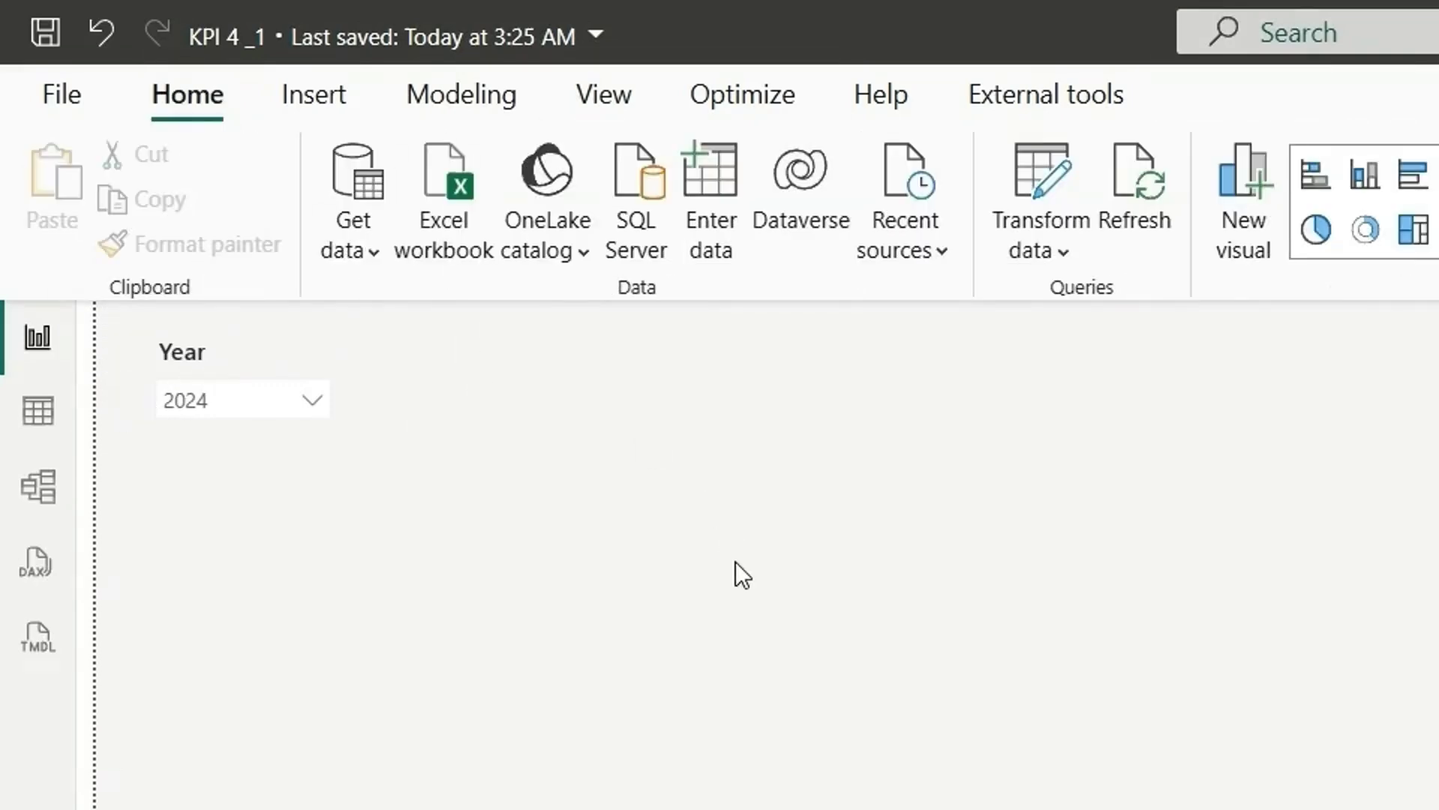
pyautogui.click(321, 99)
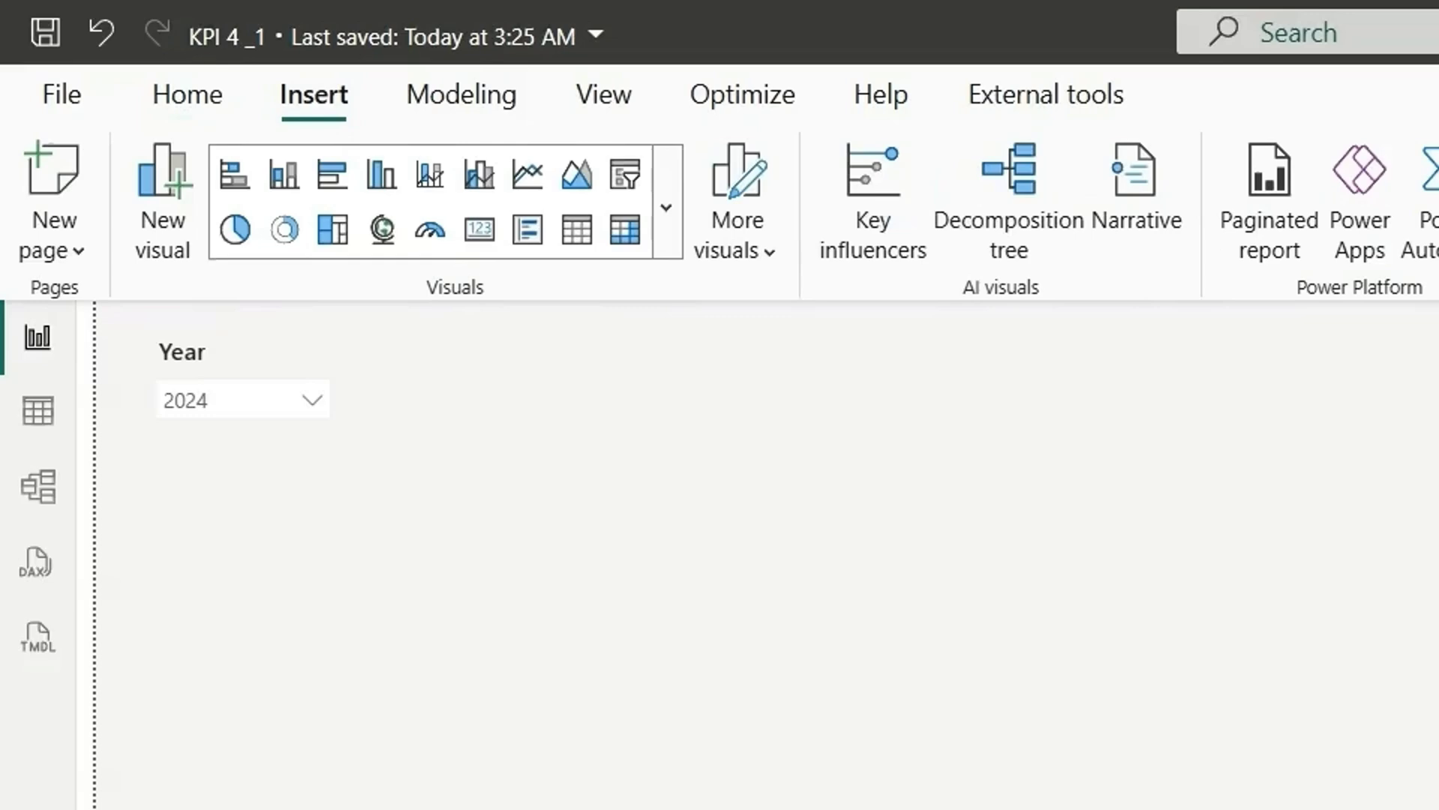
pyautogui.click(1196, 174)
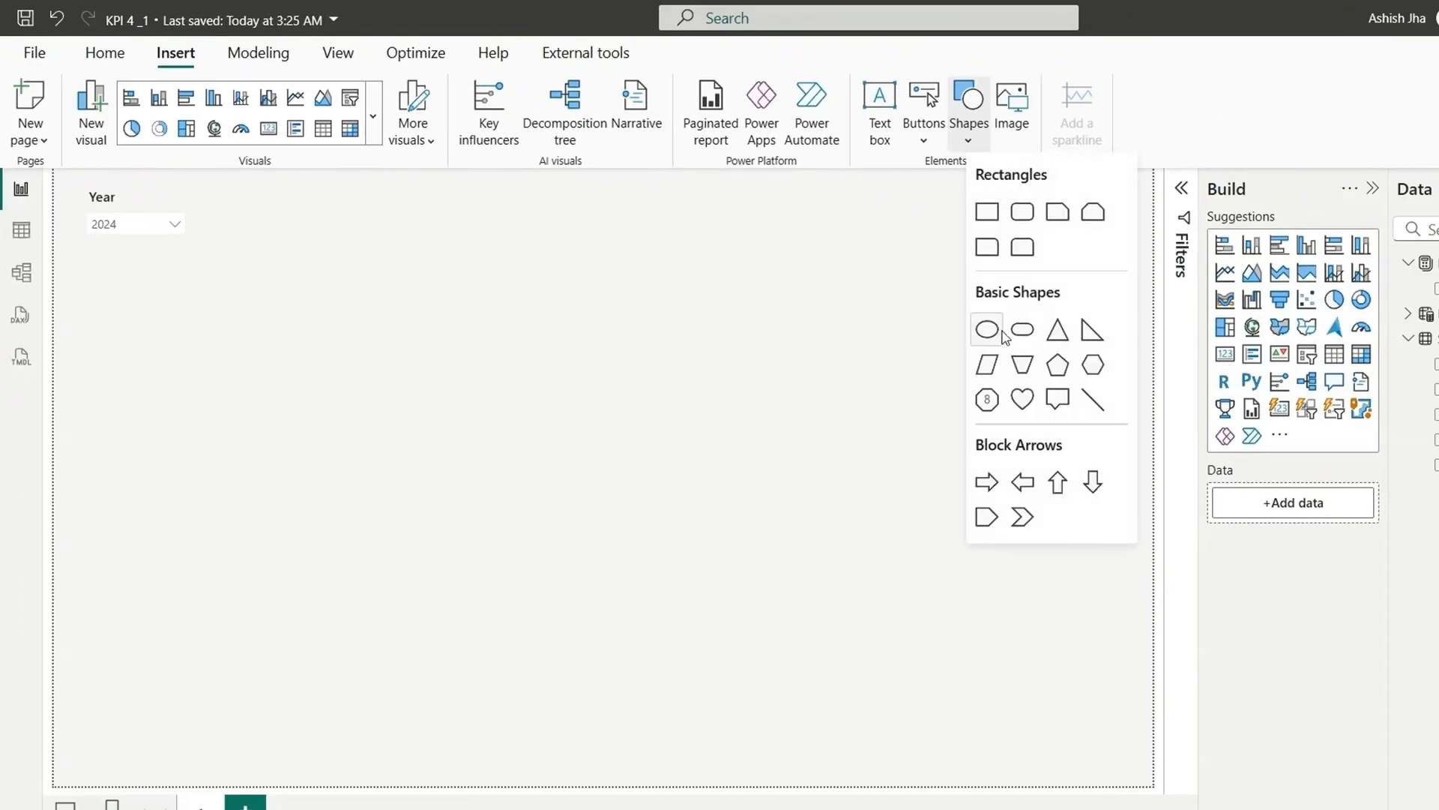
pyautogui.click(994, 216)
pyautogui.moveTo(476, 489); pyautogui.dragTo(604, 516)
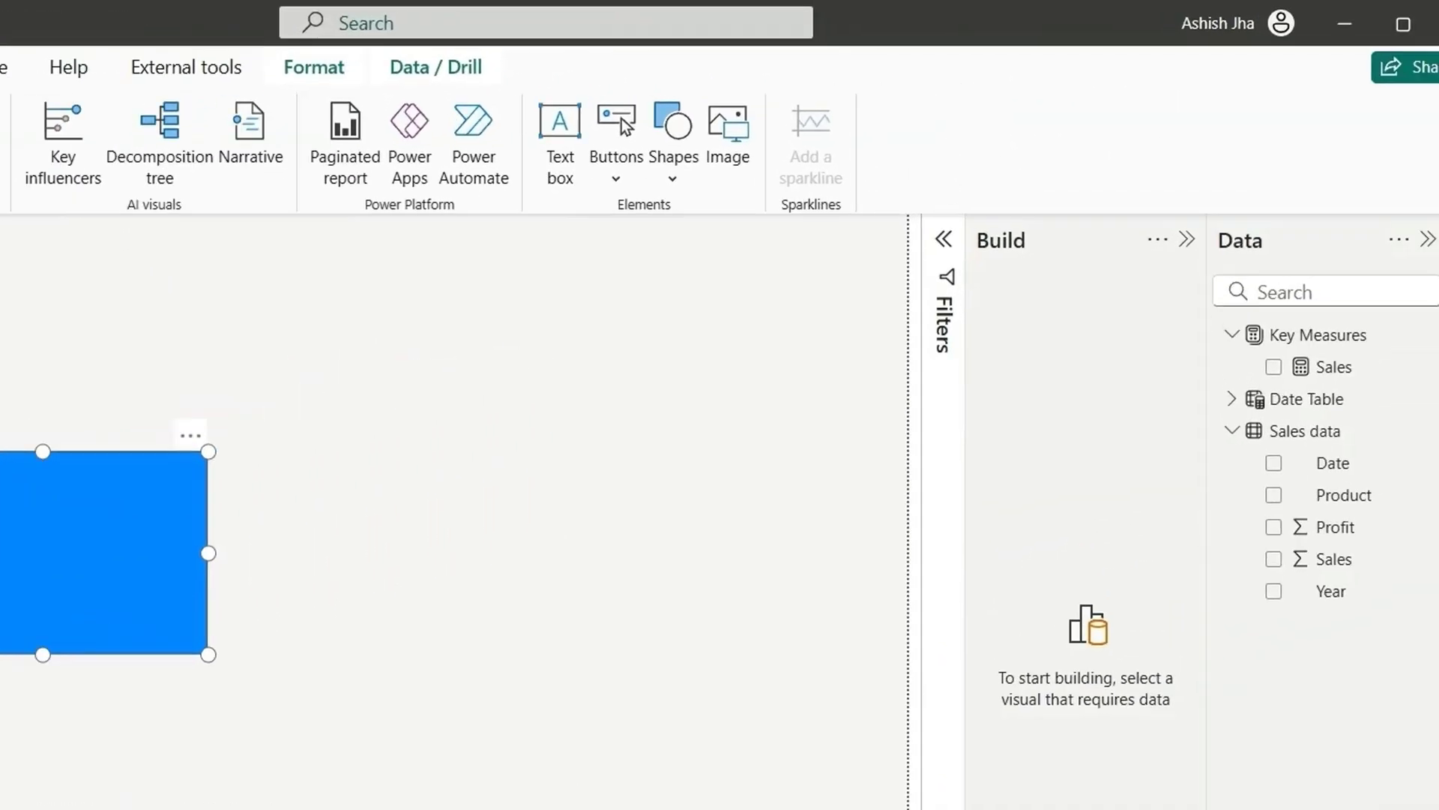
pyautogui.click(1415, 357)
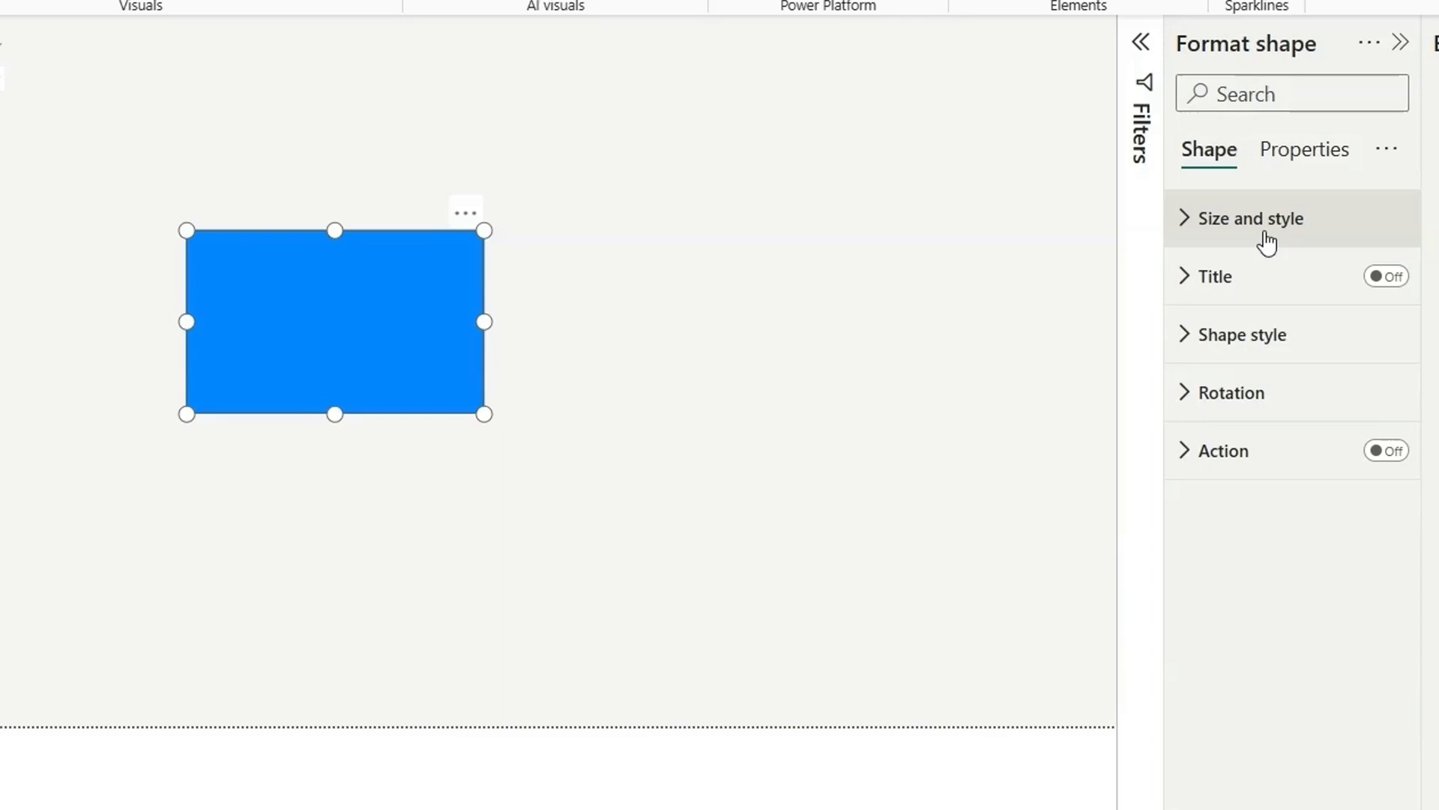
pyautogui.click(1265, 235)
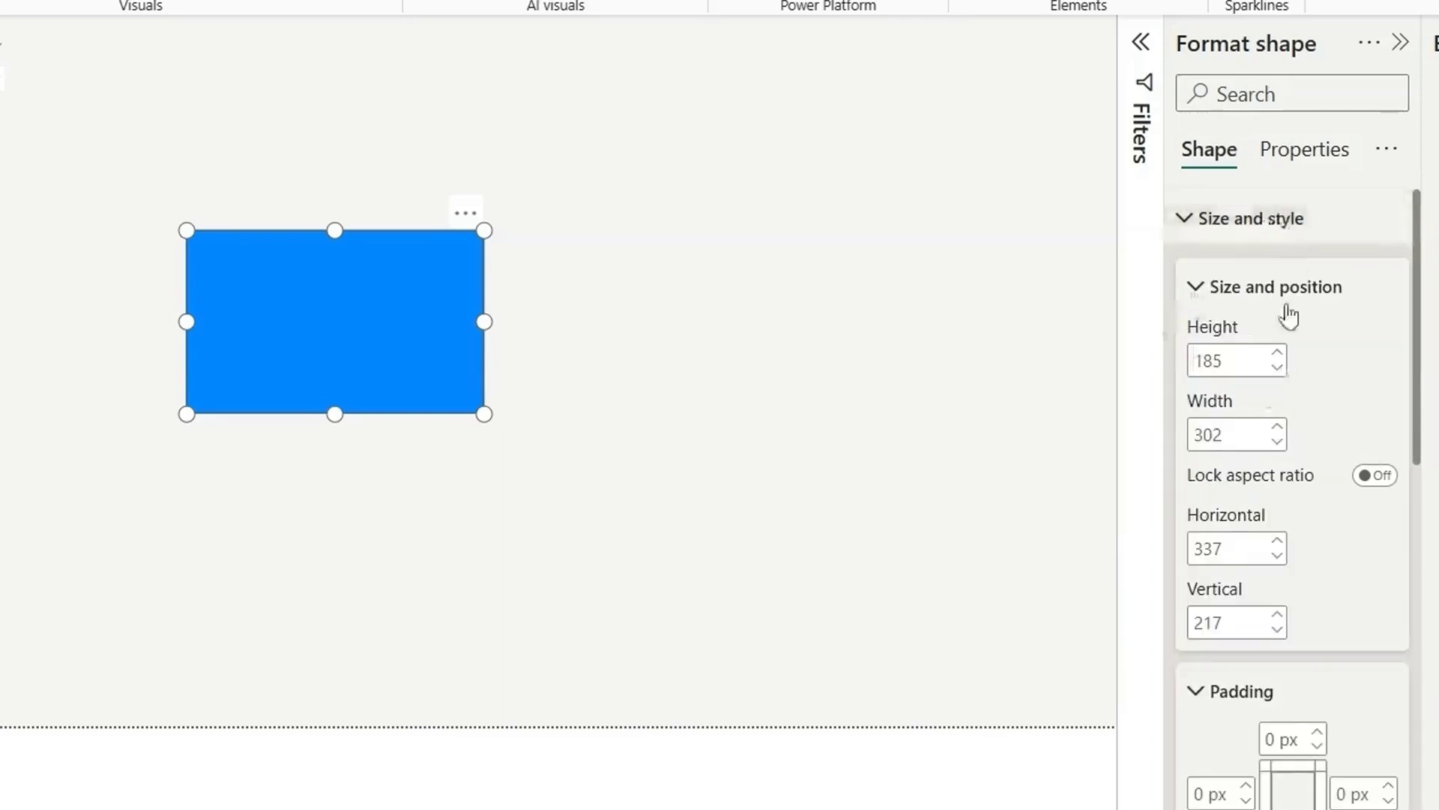
pyautogui.click(1233, 365)
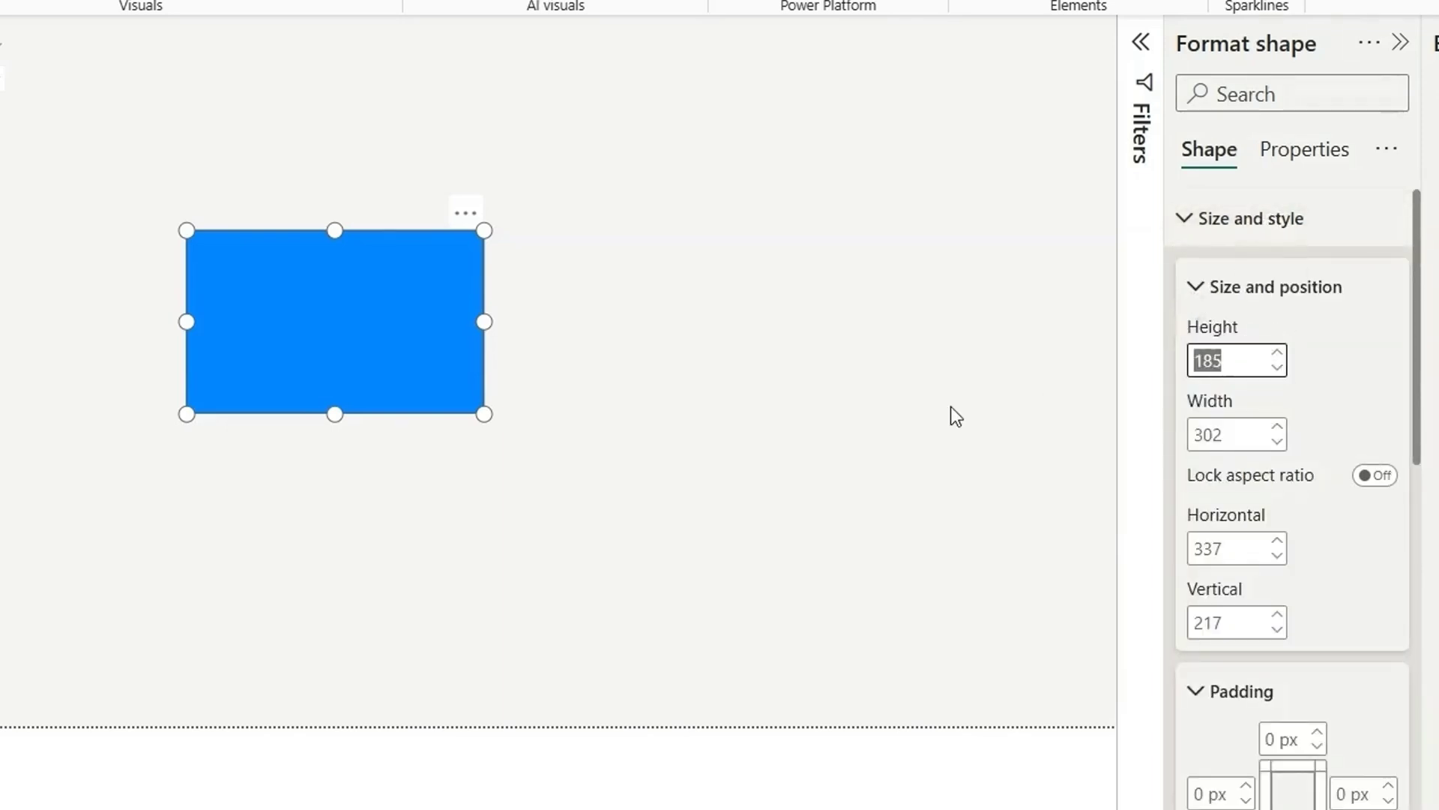
pyautogui.write('275')
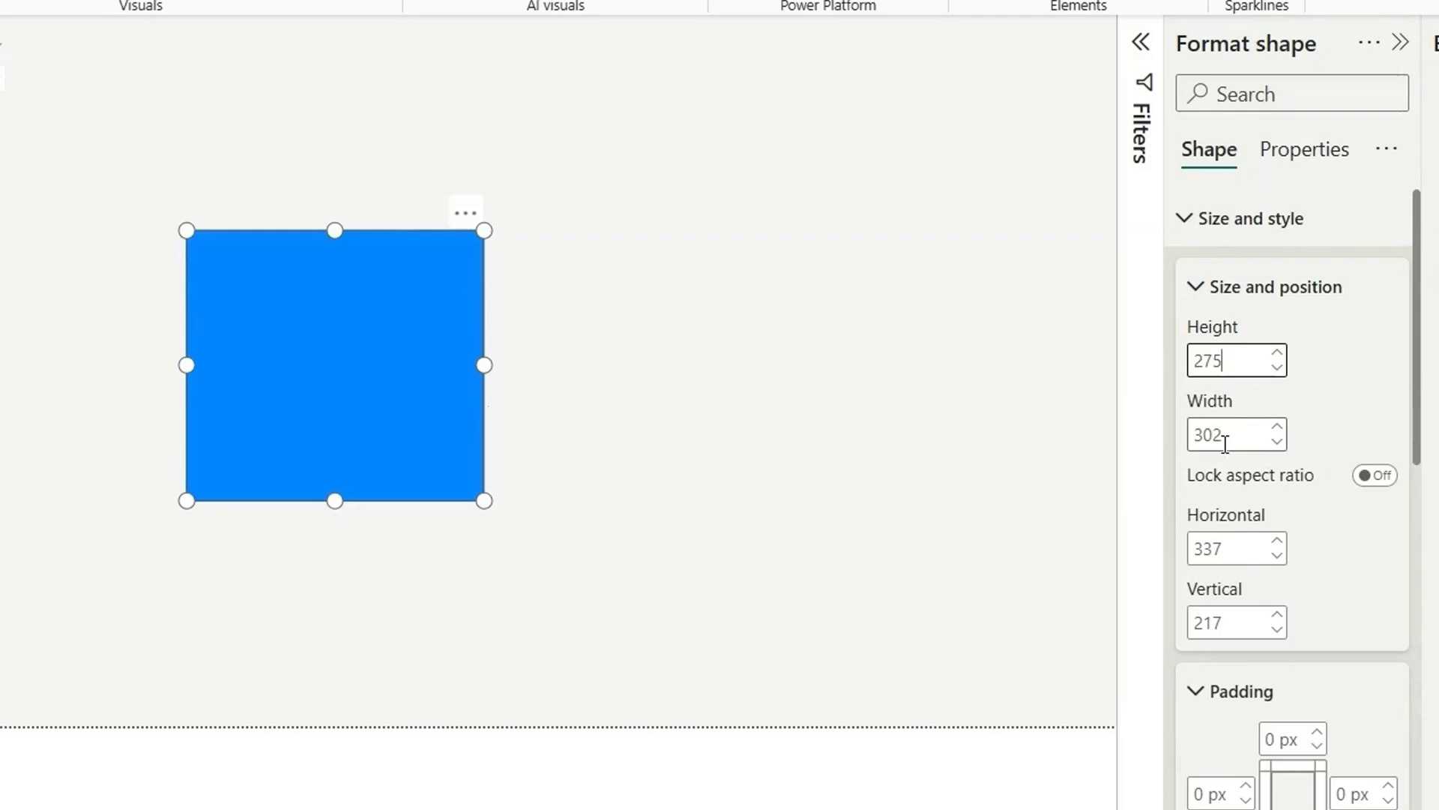
pyautogui.click(1226, 435)
pyautogui.write('300')
pyautogui.scroll(-1, 1207, 276)
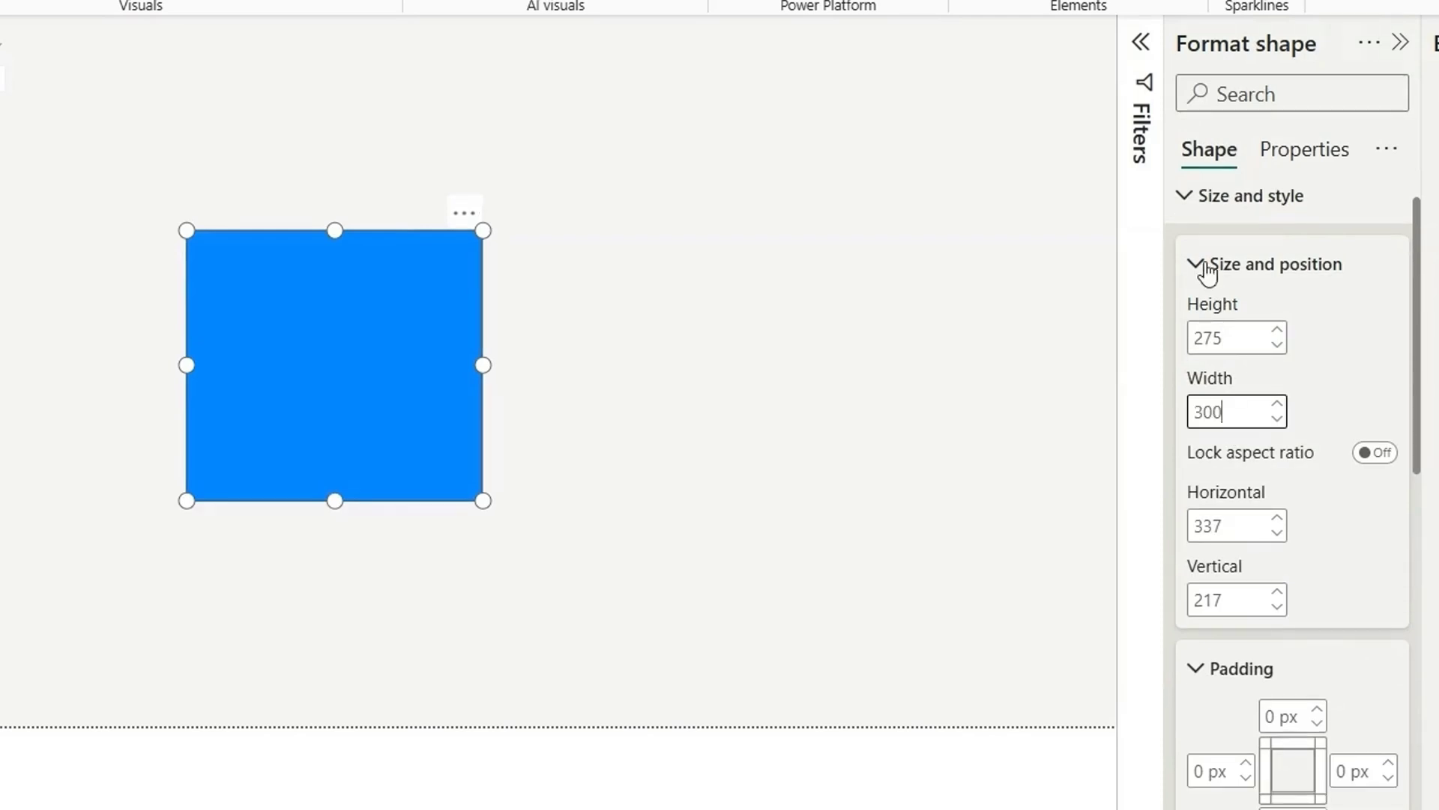
# Step: Give the rectangle 20 px rounded corners, a white fill and a shadow
pyautogui.click(1246, 218)
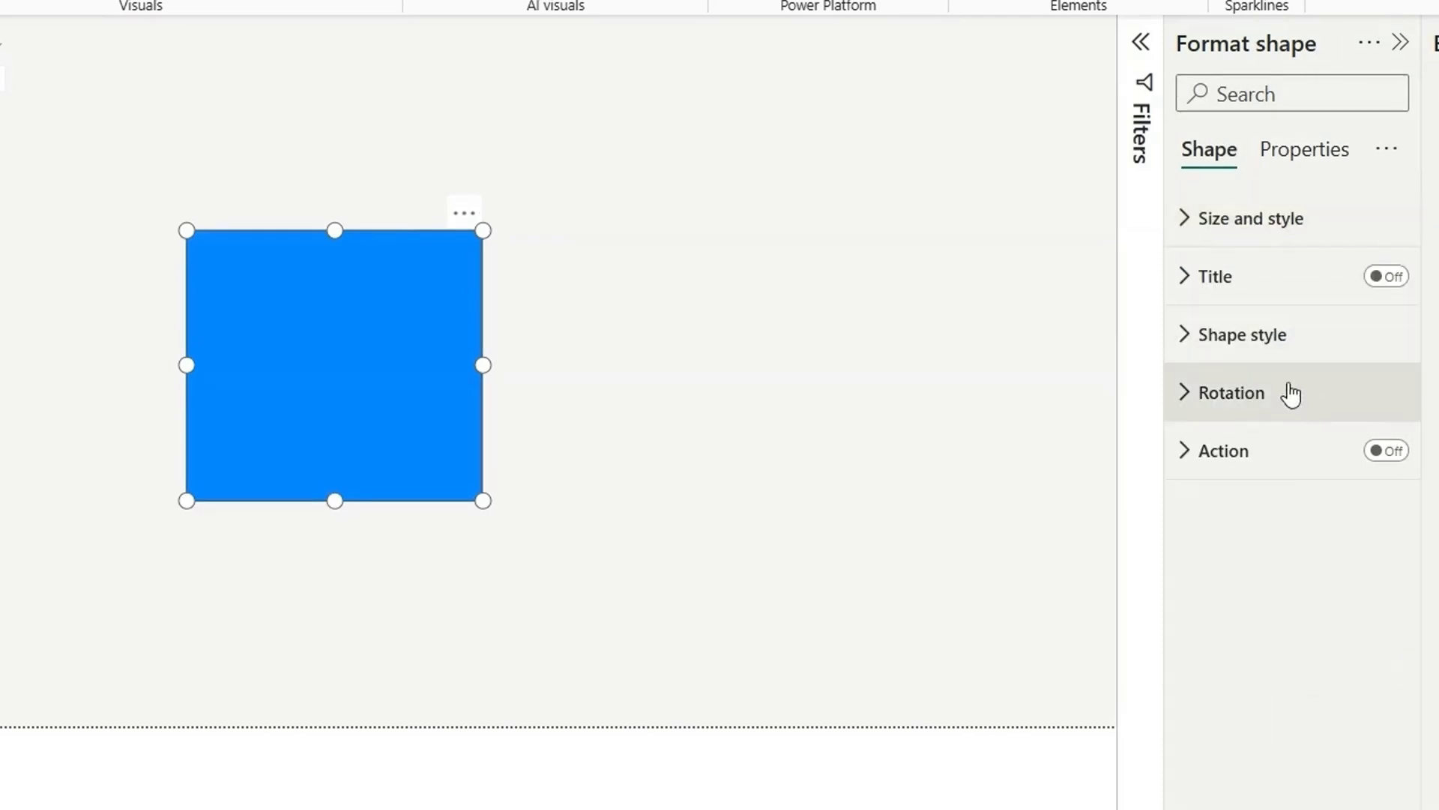
pyautogui.click(1246, 338)
pyautogui.scroll(-3, 1301, 498)
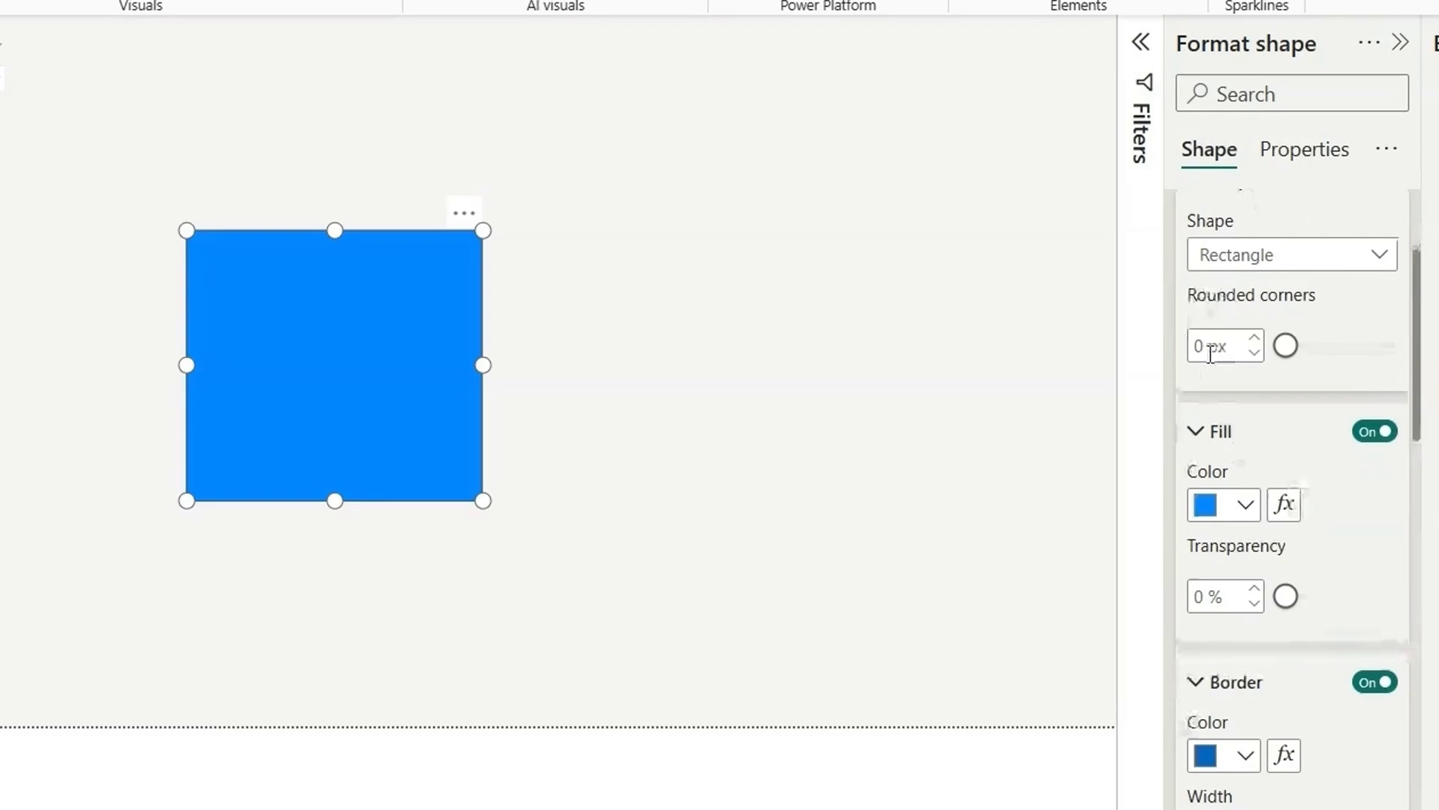
pyautogui.write('20')
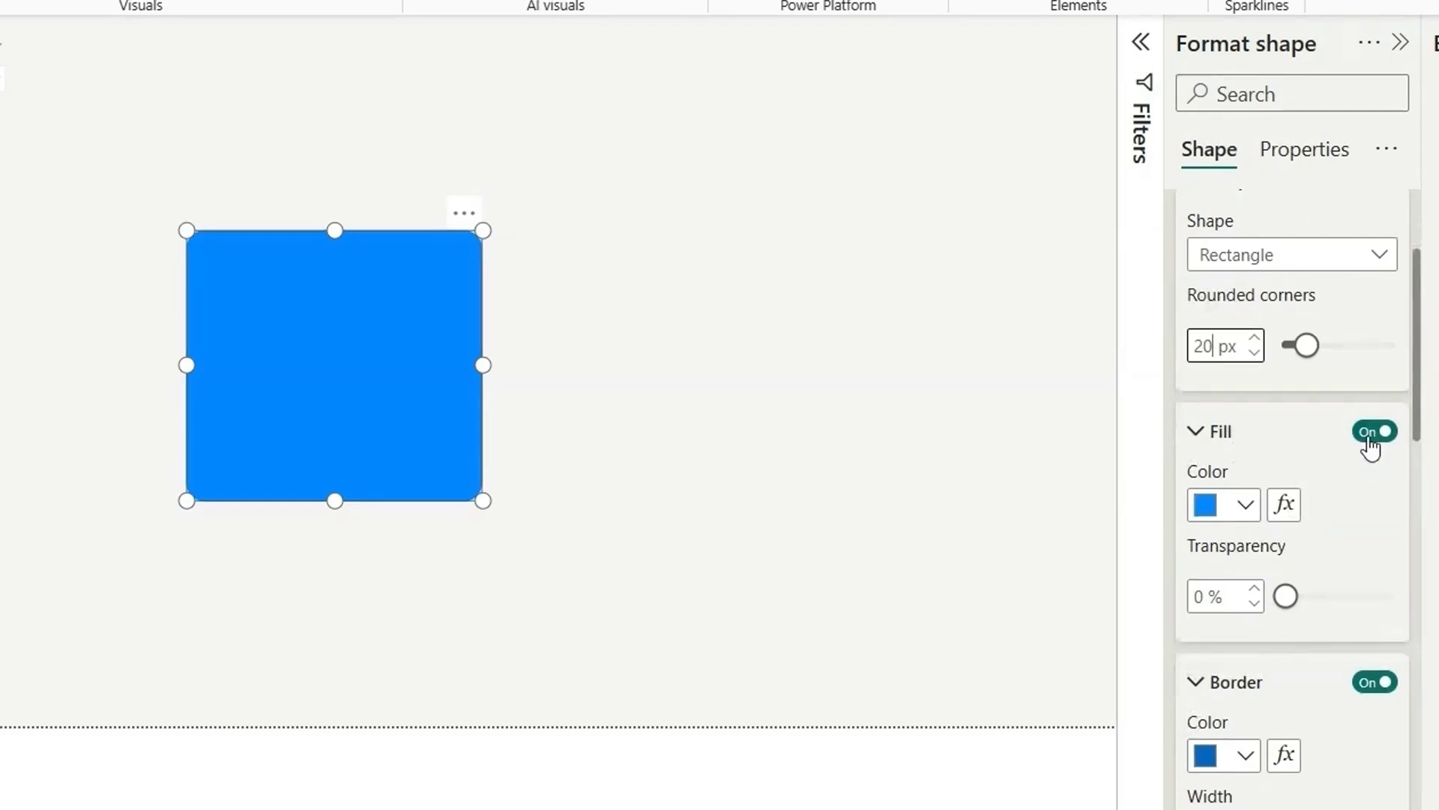
pyautogui.click(1228, 518)
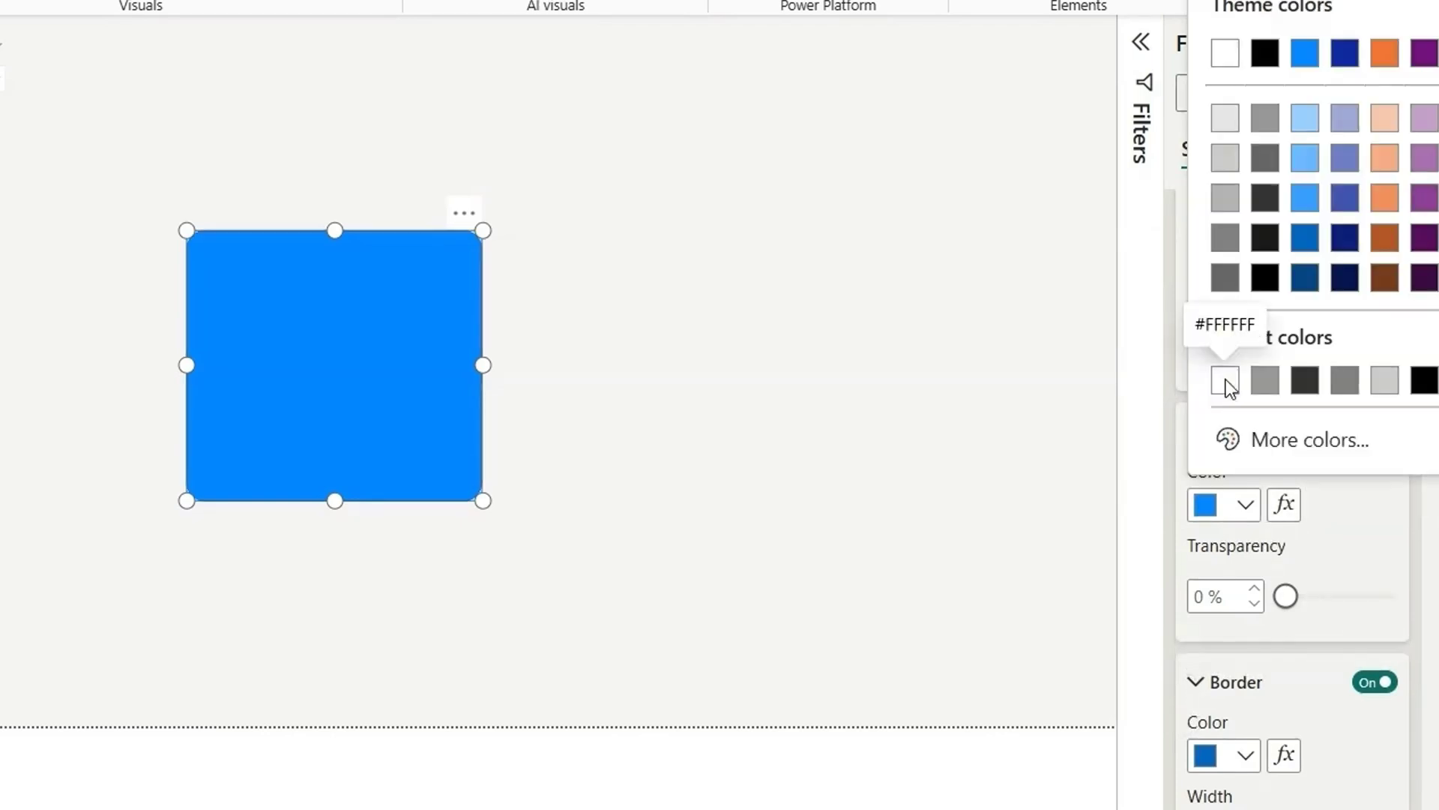
pyautogui.click(1226, 379)
pyautogui.click(1225, 761)
pyautogui.scroll(-10, 1284, 635)
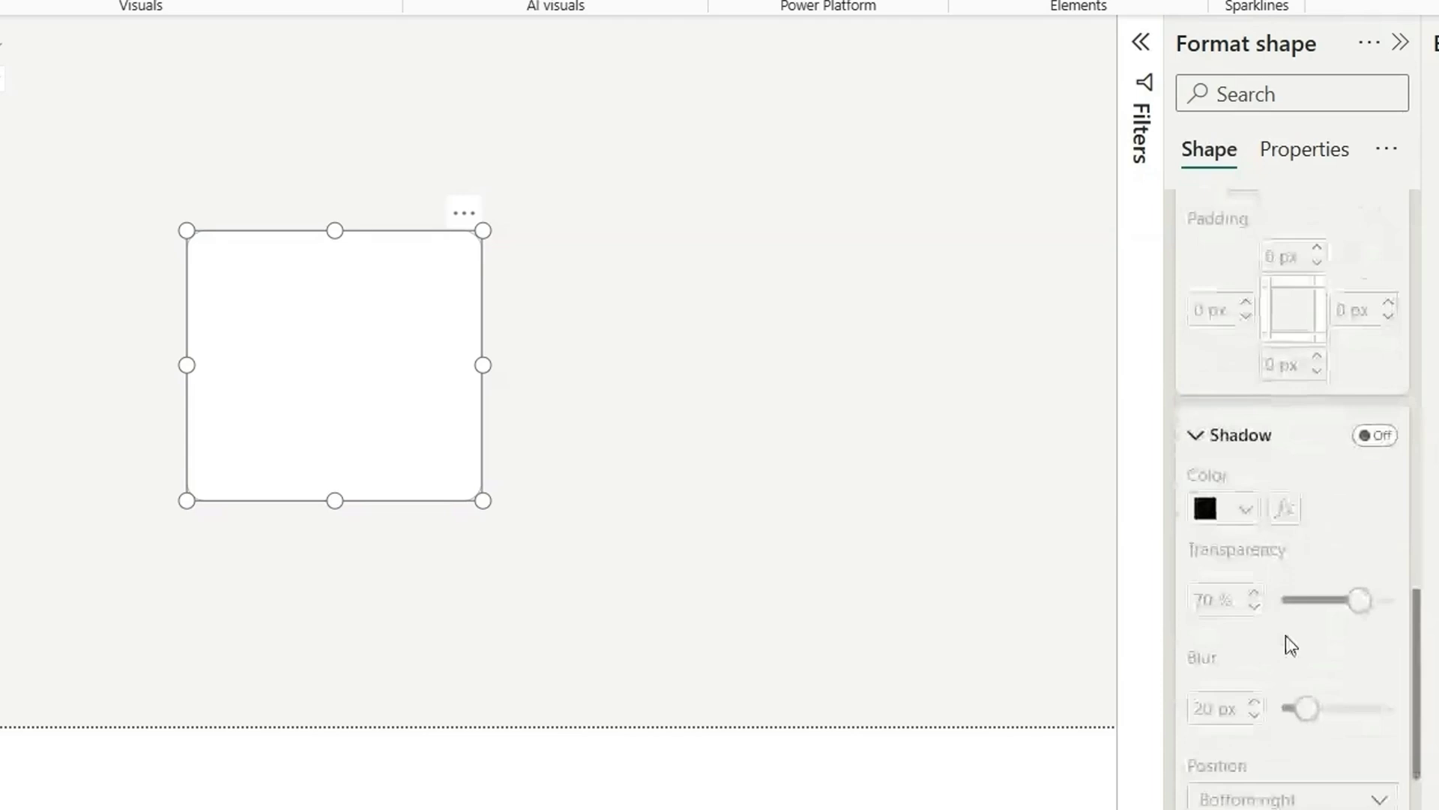
pyautogui.click(1374, 433)
pyautogui.click(713, 454)
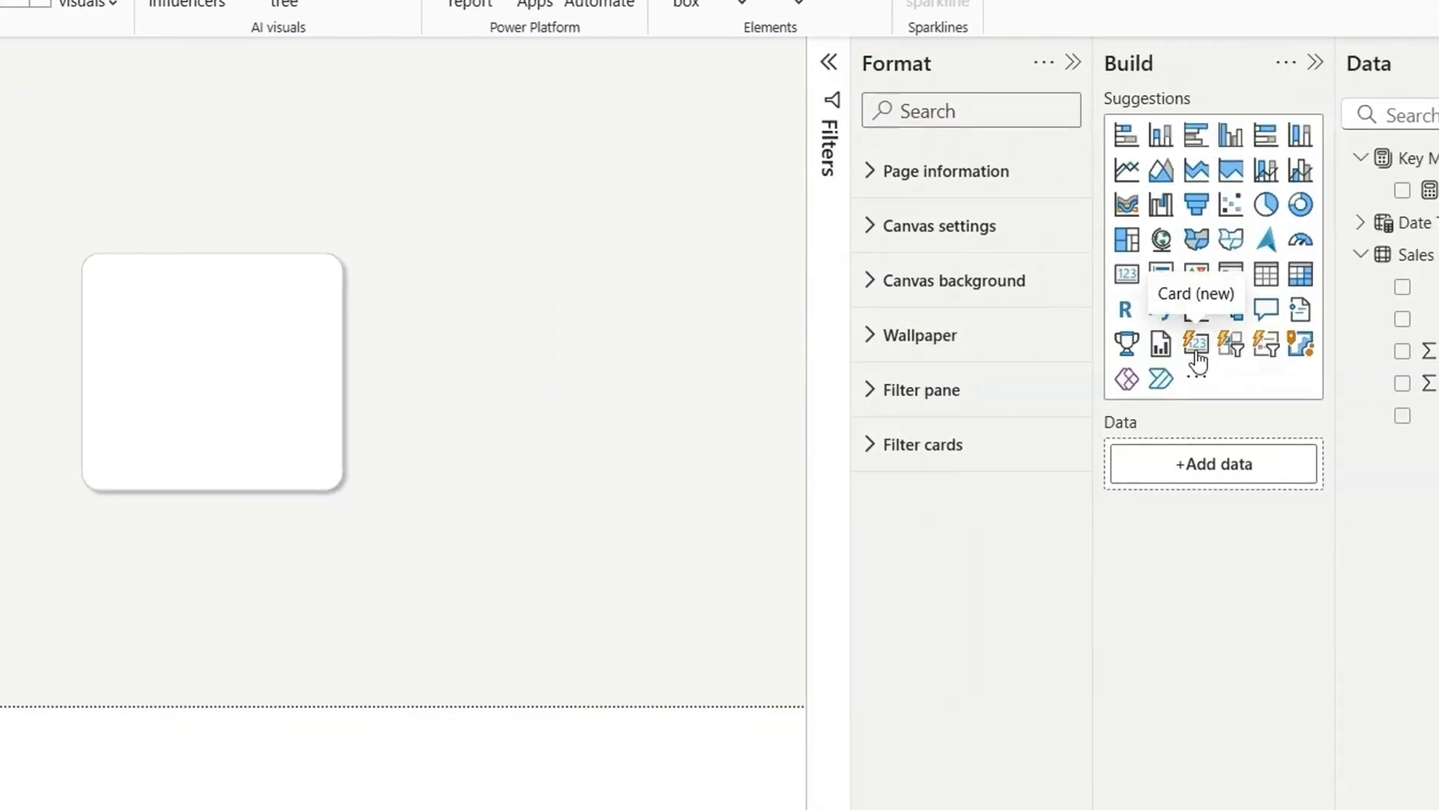
# Step: Add a new card visual that shows the Sales measure
pyautogui.click(1196, 352)
pyautogui.moveTo(507, 283); pyautogui.dragTo(672, 267)
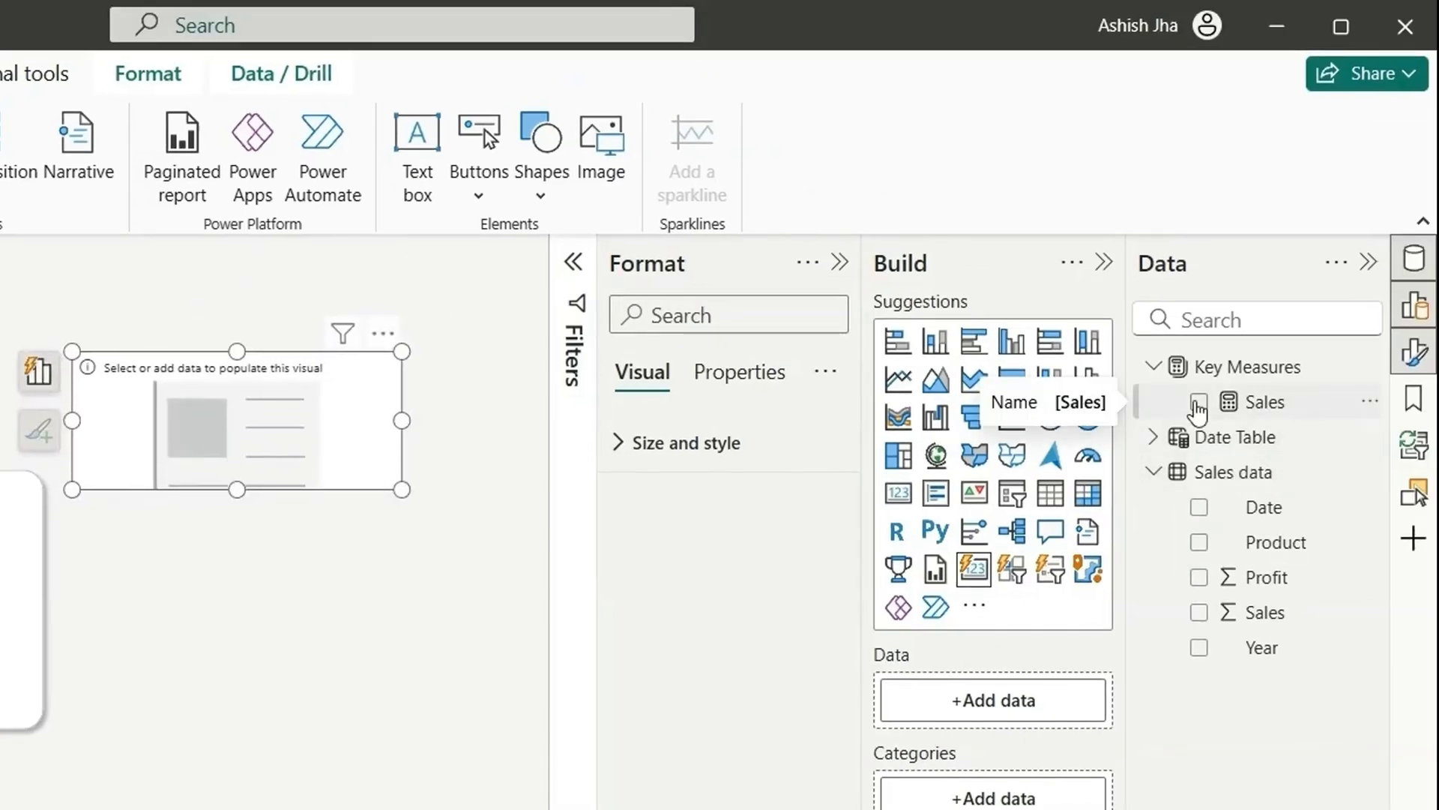
pyautogui.click(1198, 403)
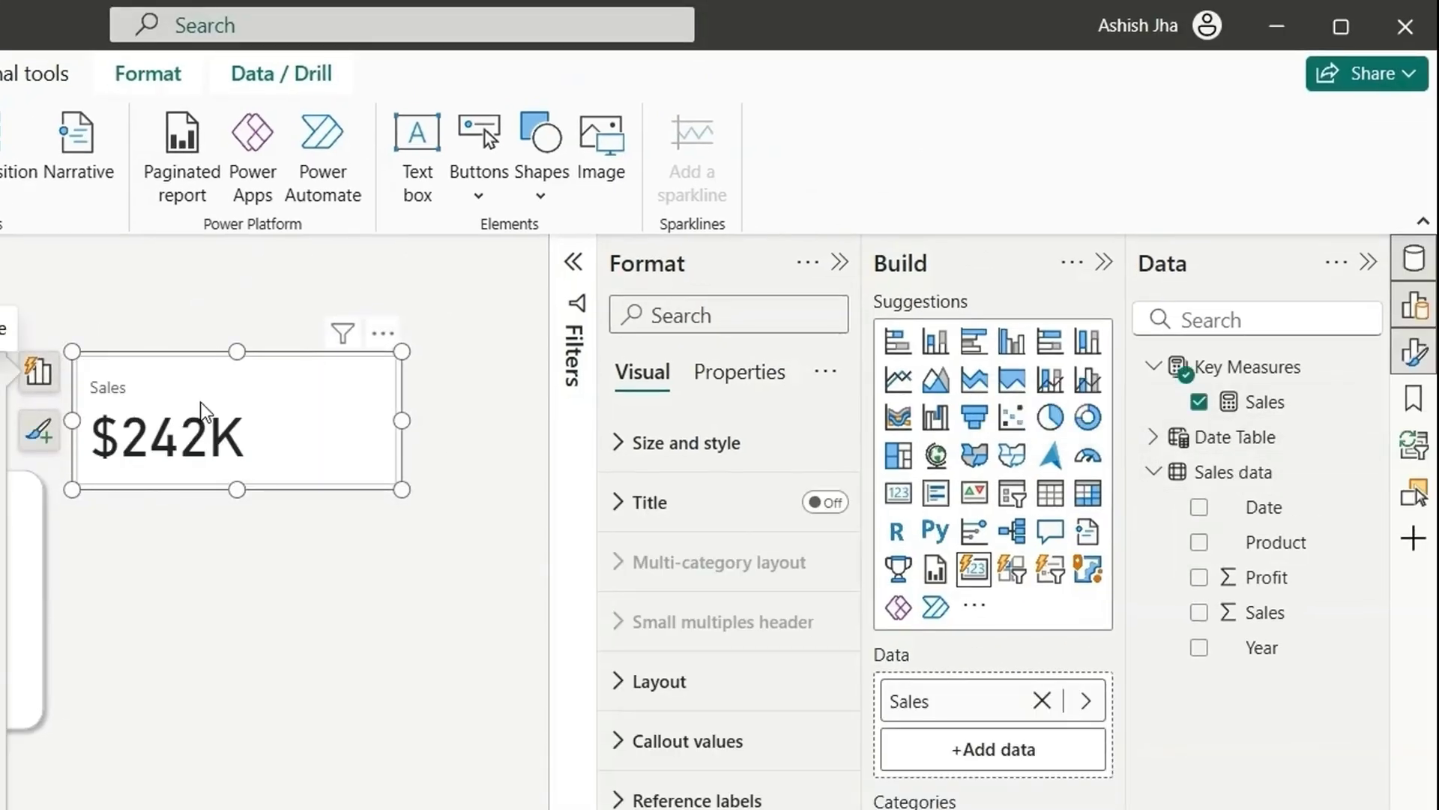
# Step: Set the callout value to Segoe UI Semibold, size 25
pyautogui.click(731, 740)
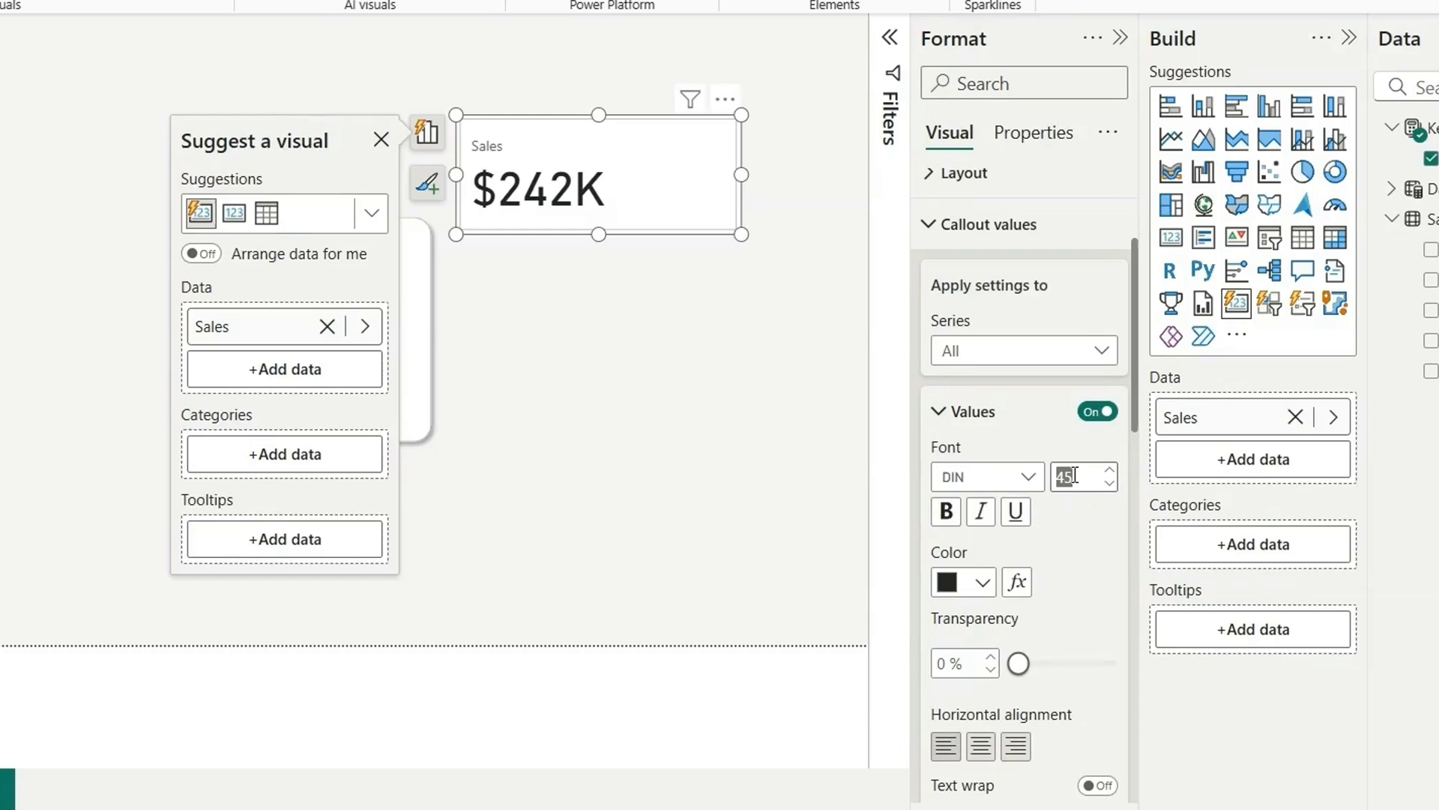
pyautogui.write('25')
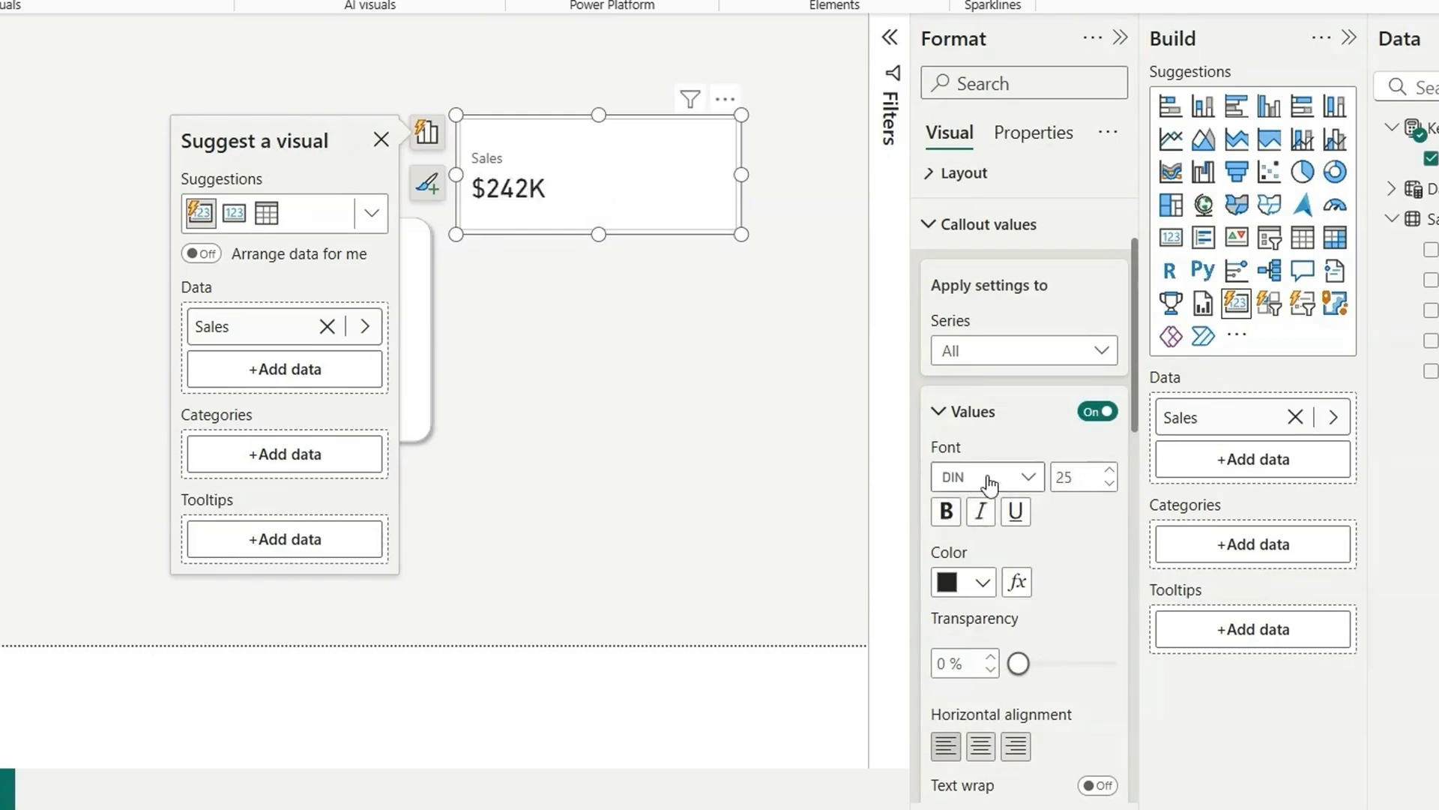
pyautogui.click(989, 479)
pyautogui.scroll(-3, 978, 375)
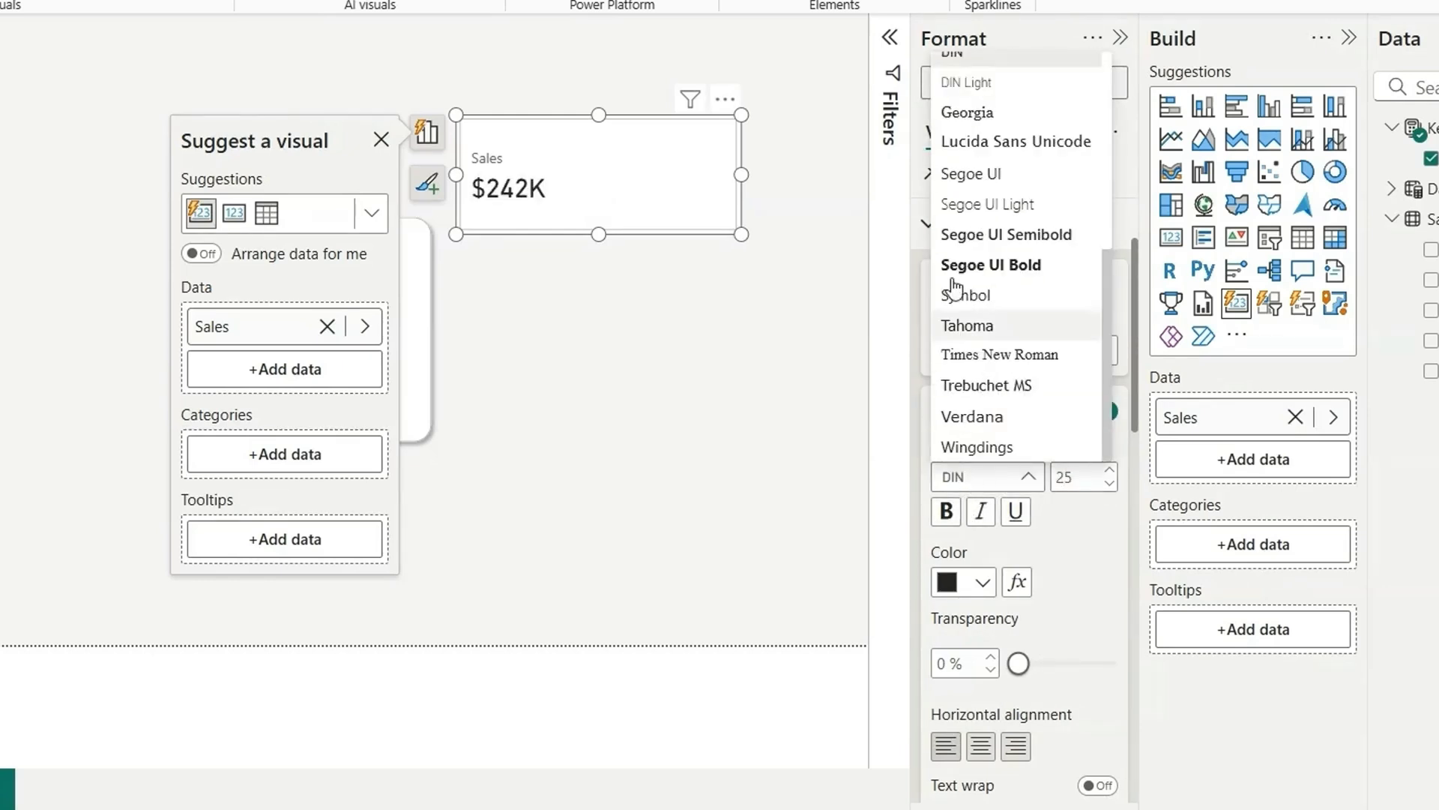
pyautogui.click(980, 248)
# Step: Raise the label font size to 15 and set label spacing to 4 px
pyautogui.scroll(-5, 975, 337)
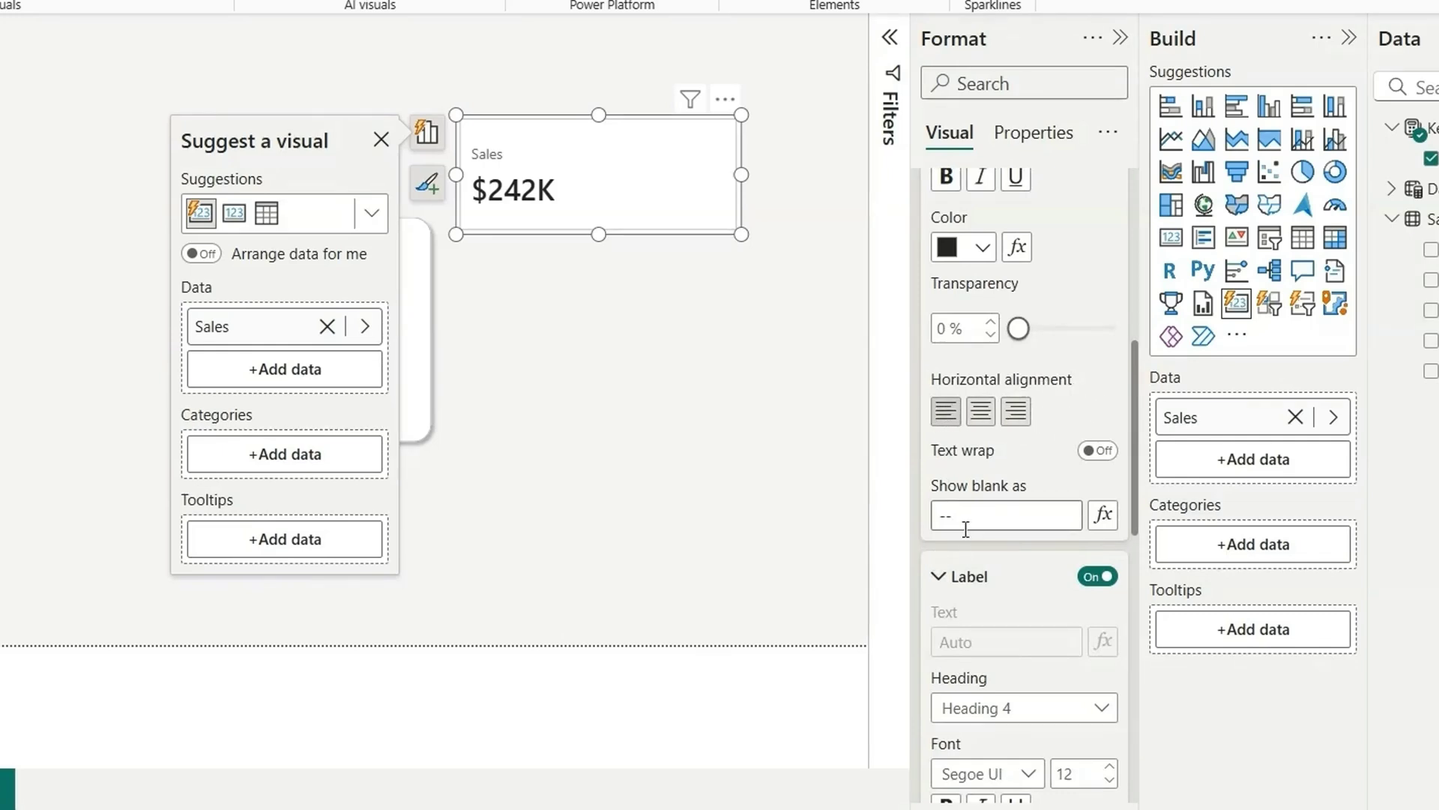
pyautogui.scroll(-5, 1012, 594)
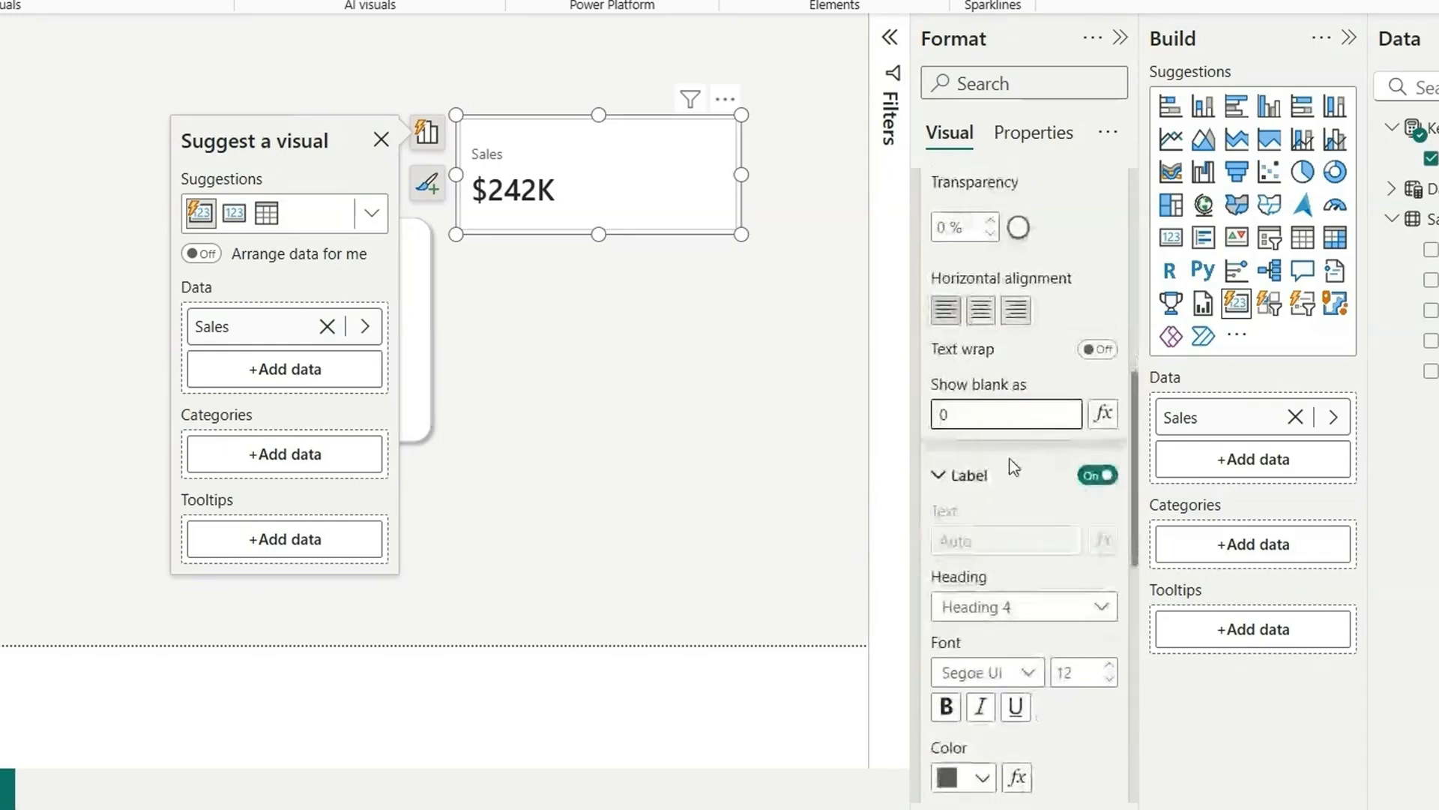
pyautogui.click(1109, 388)
pyautogui.click(1109, 389)
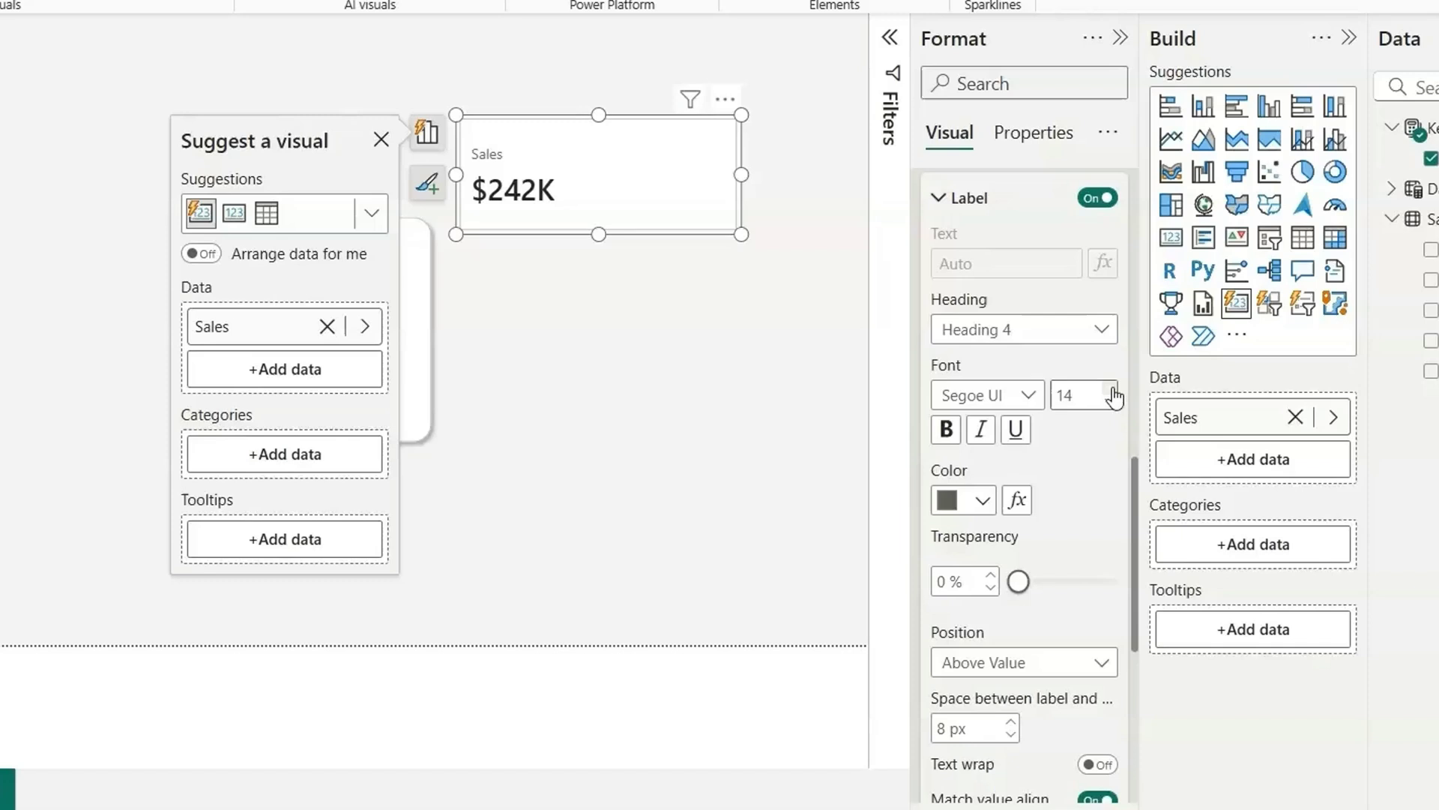
pyautogui.click(1109, 389)
pyautogui.scroll(-2, 1082, 578)
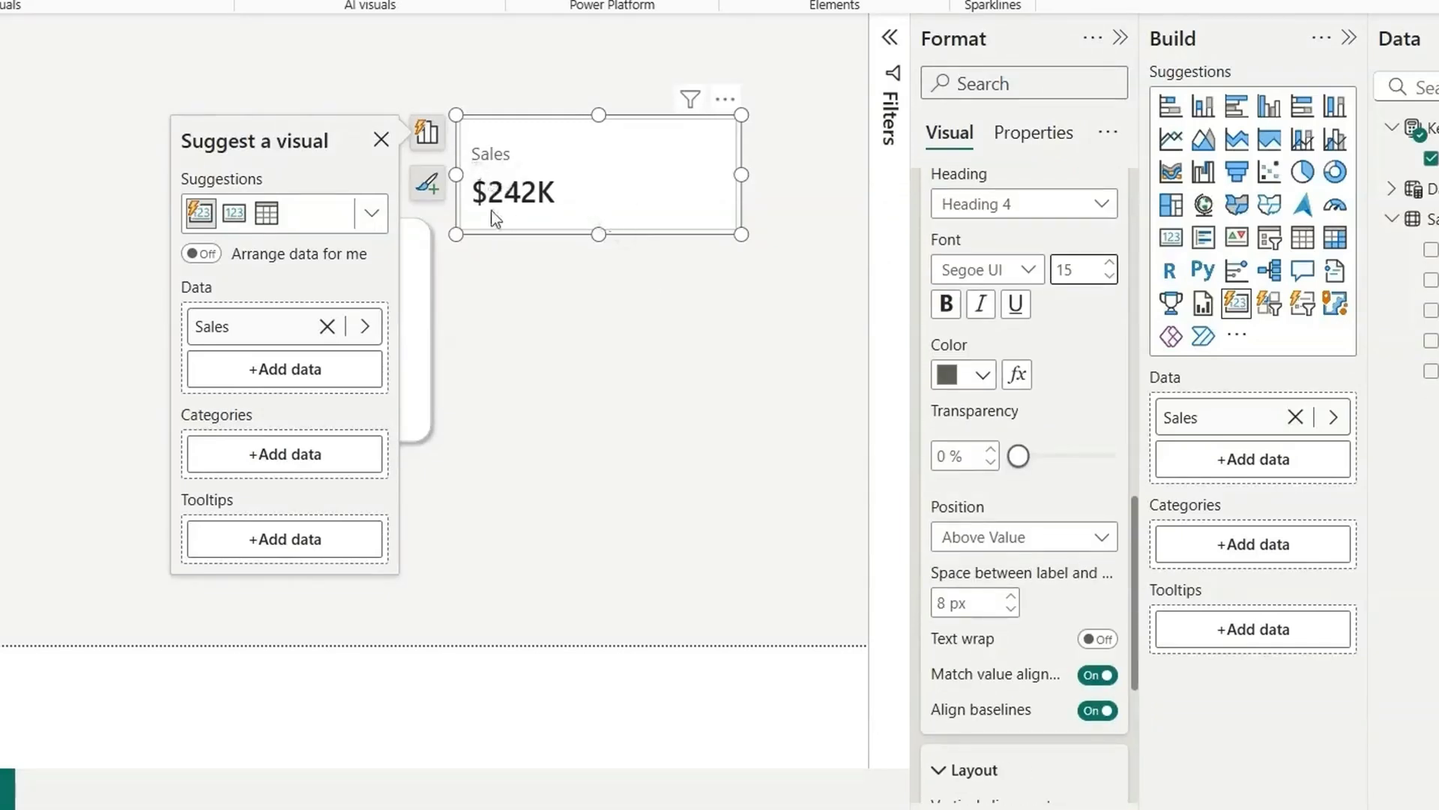
pyautogui.click(1012, 608)
pyautogui.click(1012, 609)
pyautogui.click(1011, 609)
pyautogui.click(1011, 608)
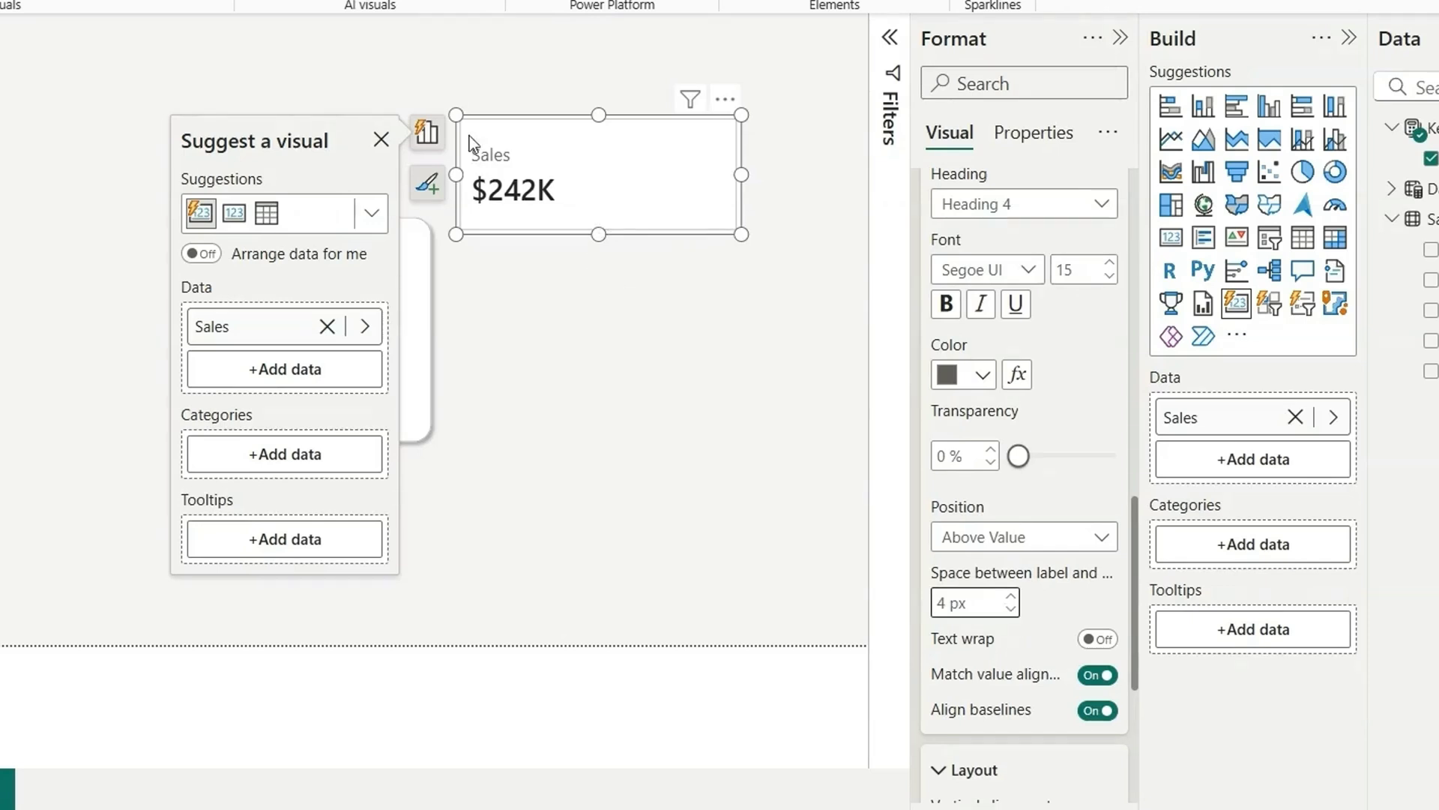
# Step: Turn off the Sales card's visual background
pyautogui.click(707, 306)
pyautogui.click(612, 154)
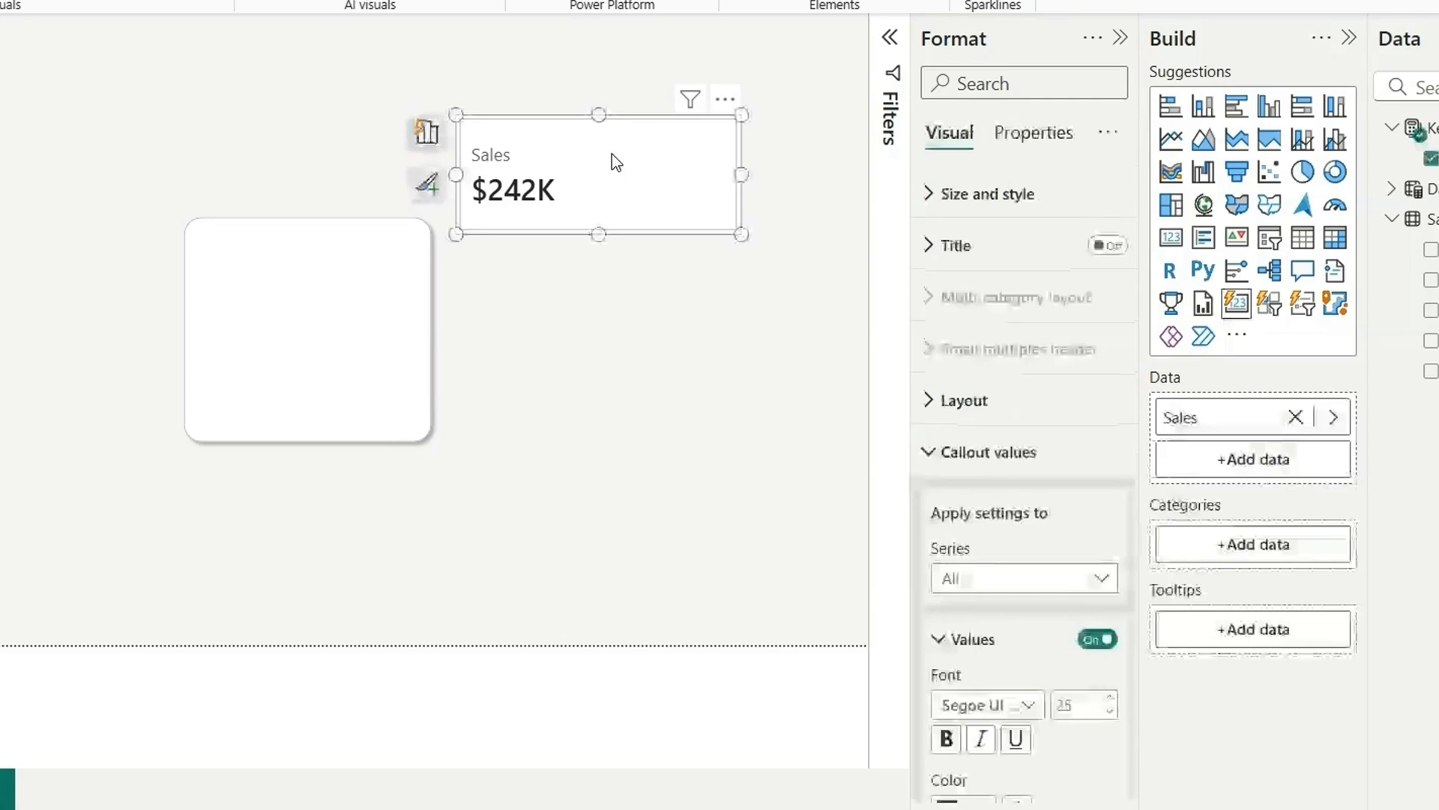
pyautogui.click(983, 197)
pyautogui.scroll(-3, 1083, 404)
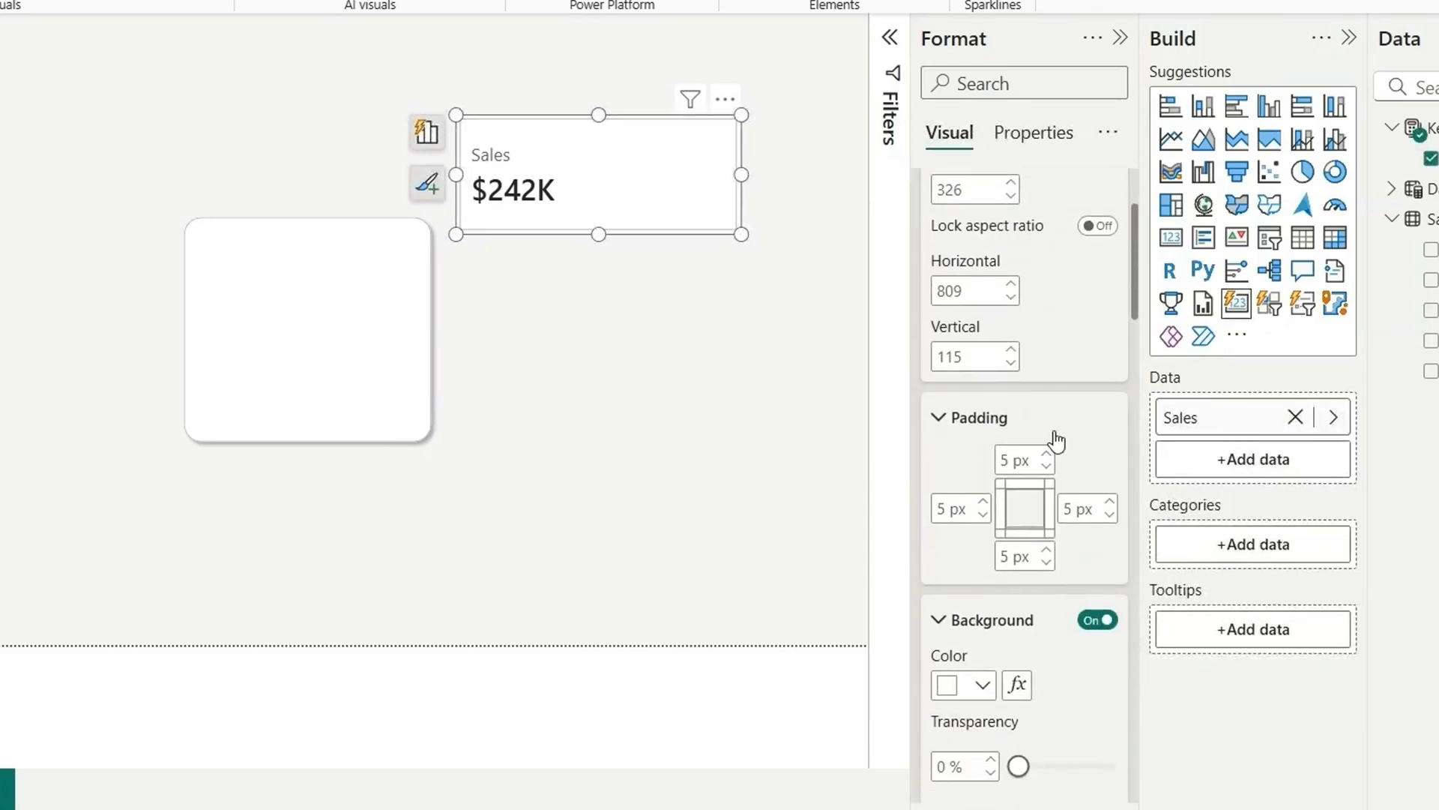
pyautogui.click(1096, 620)
pyautogui.scroll(3, 1045, 280)
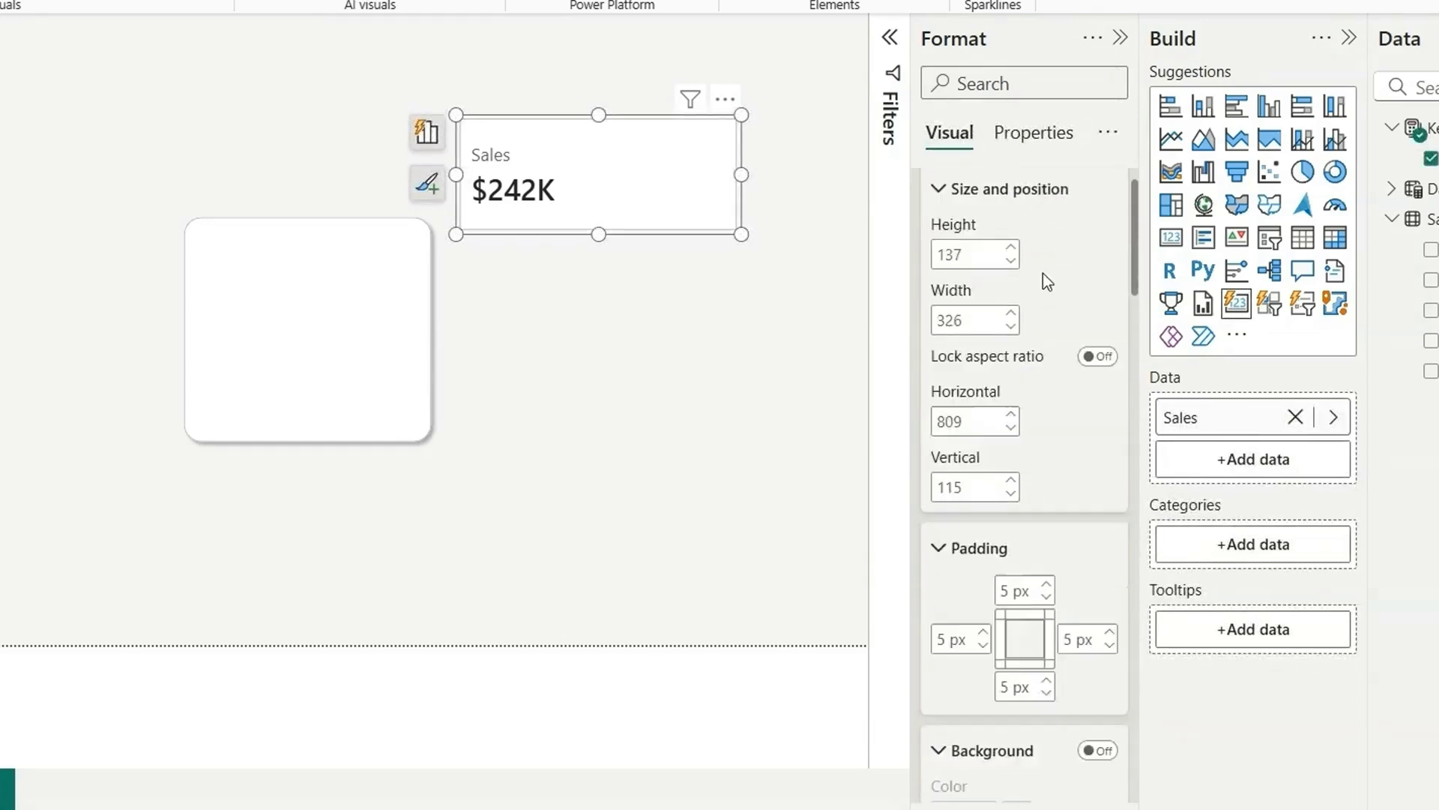
pyautogui.click(988, 198)
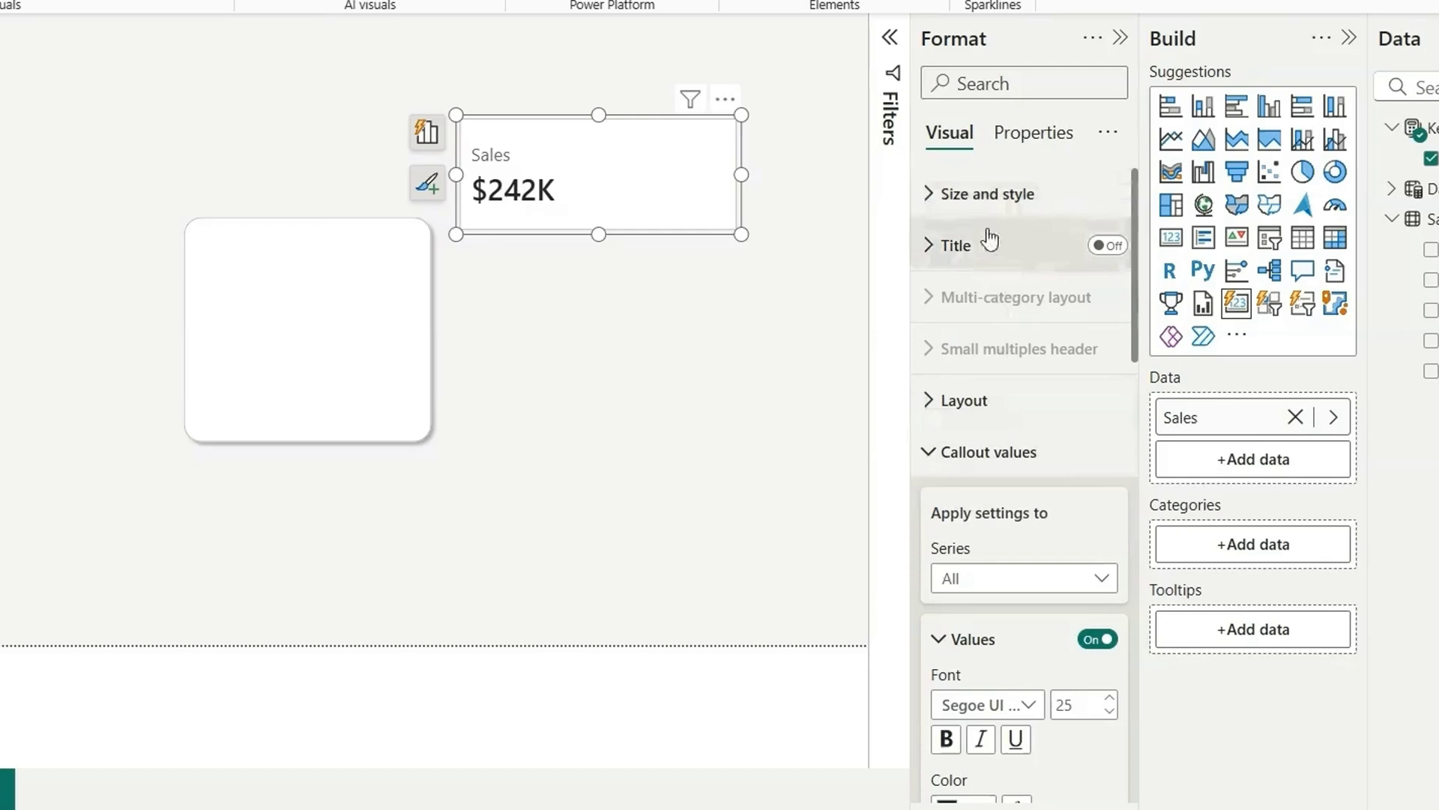
# Step: Switch off the background and border in the card's Cards settings
pyautogui.click(990, 242)
pyautogui.click(988, 244)
pyautogui.rightClick(986, 245)
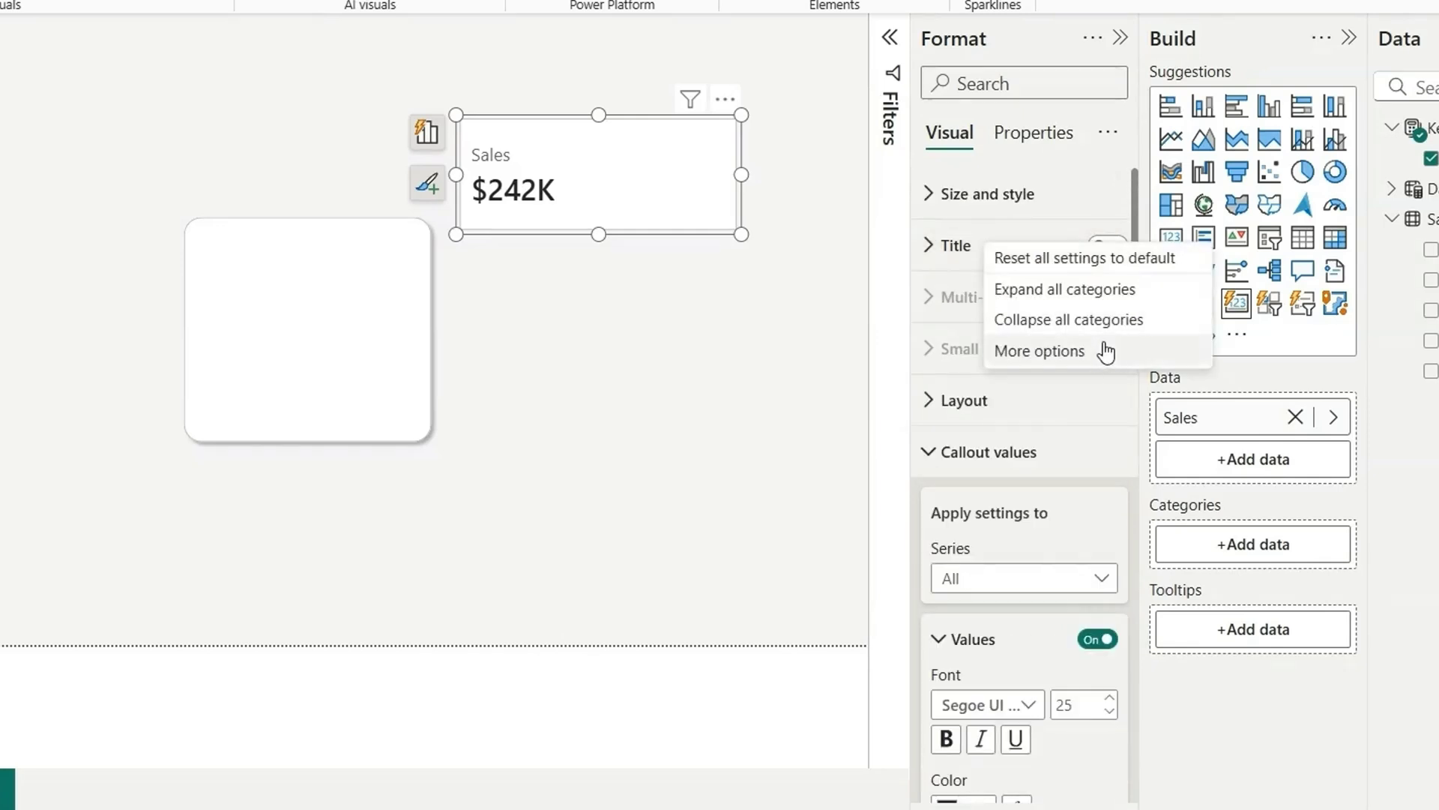
pyautogui.click(1059, 321)
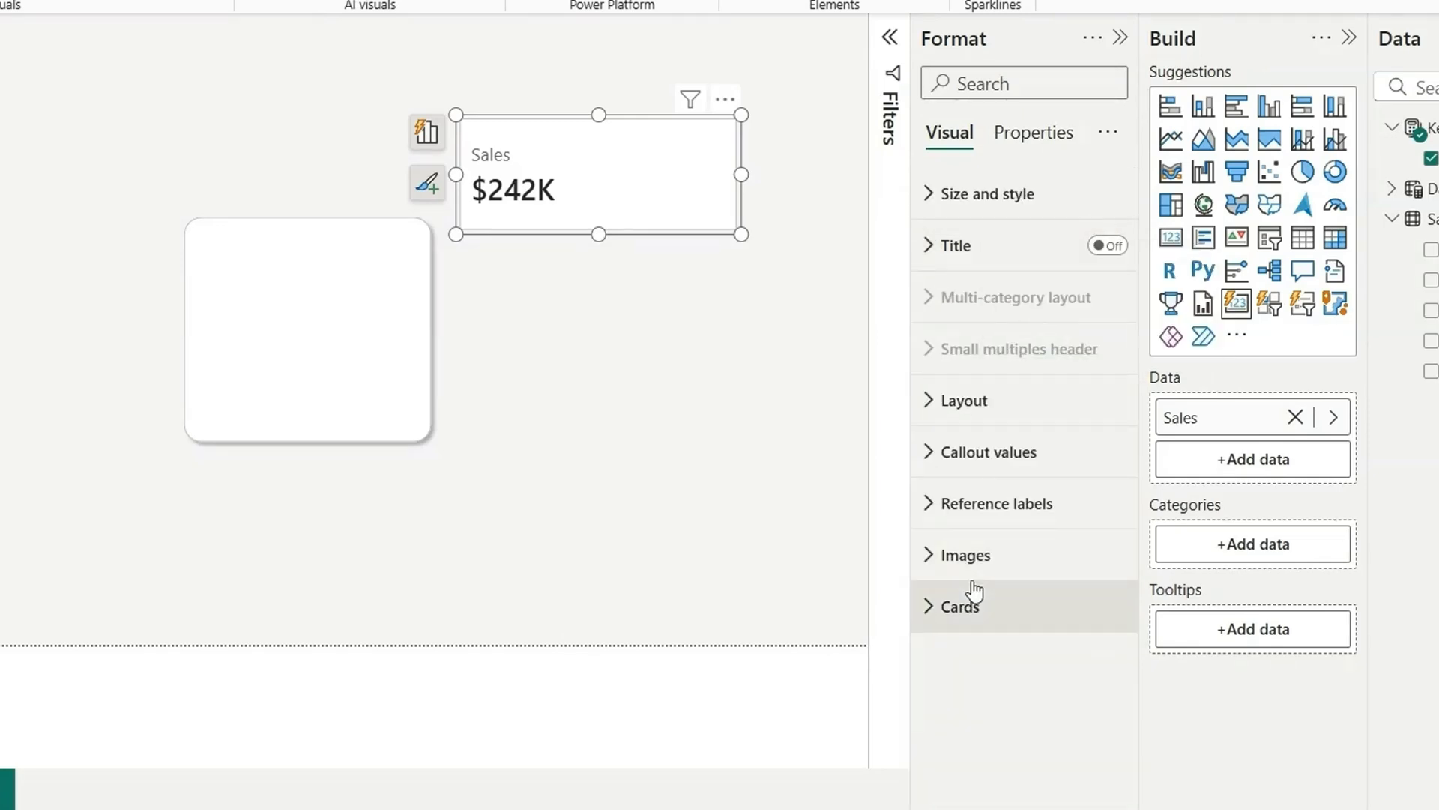
pyautogui.click(967, 603)
pyautogui.scroll(-5, 931, 691)
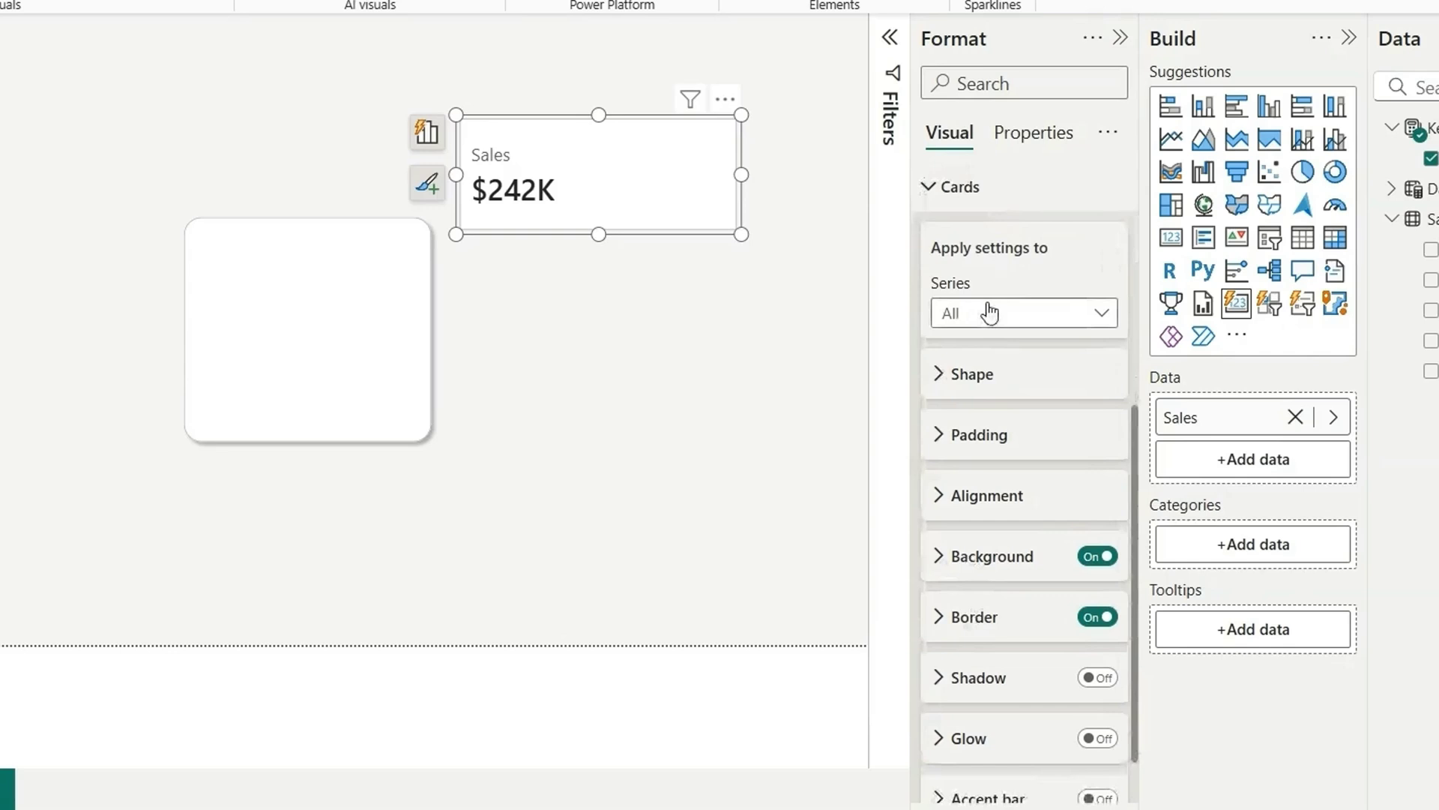
pyautogui.click(1096, 555)
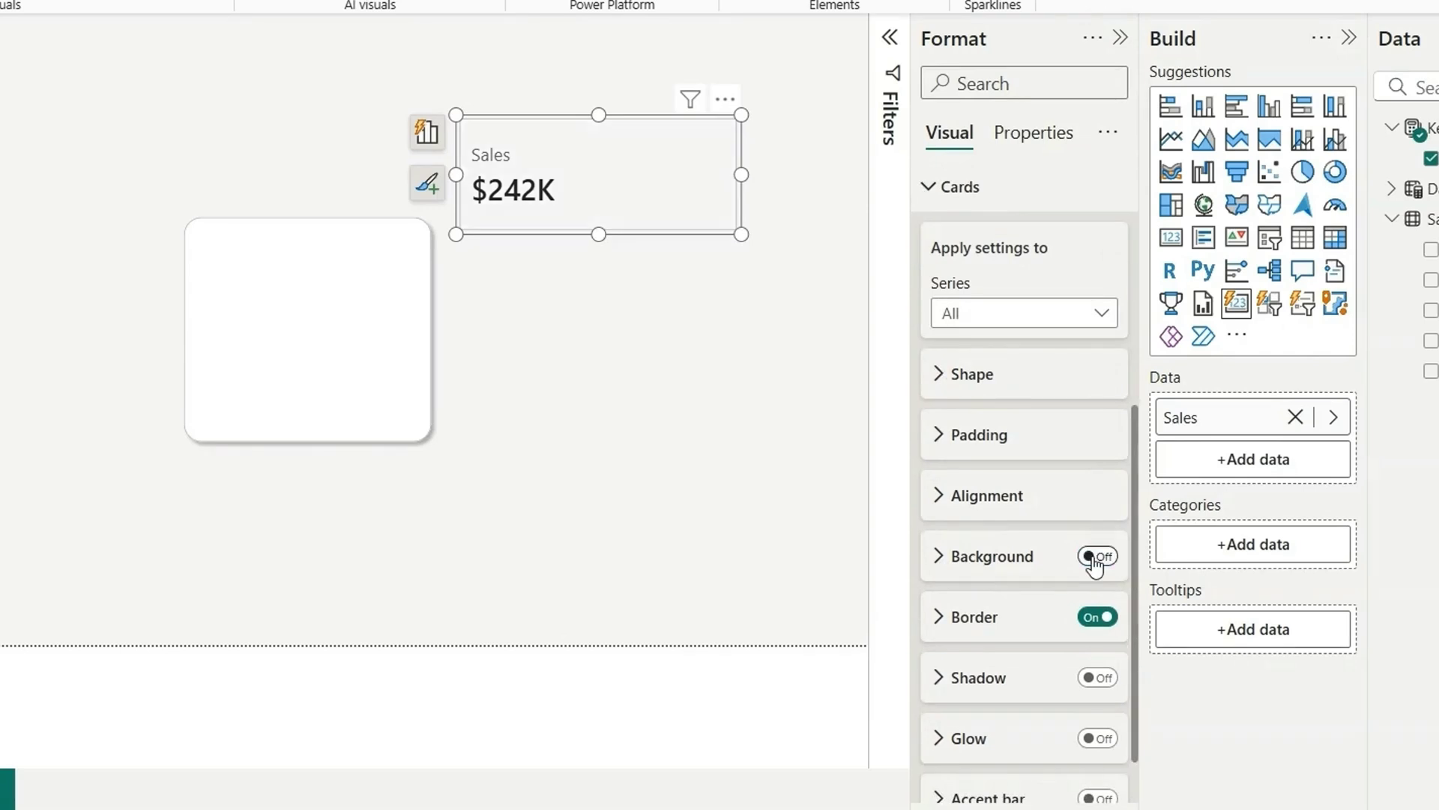
pyautogui.click(1095, 617)
# Step: Shrink the Sales card and move it to the top of the rounded rectangle
pyautogui.moveTo(741, 234); pyautogui.dragTo(729, 210)
pyautogui.moveTo(603, 164); pyautogui.dragTo(326, 269)
pyautogui.moveTo(448, 273)
pyautogui.mouseDown()
pyautogui.moveTo(416, 272)
pyautogui.moveTo(428, 280)
pyautogui.mouseUp()
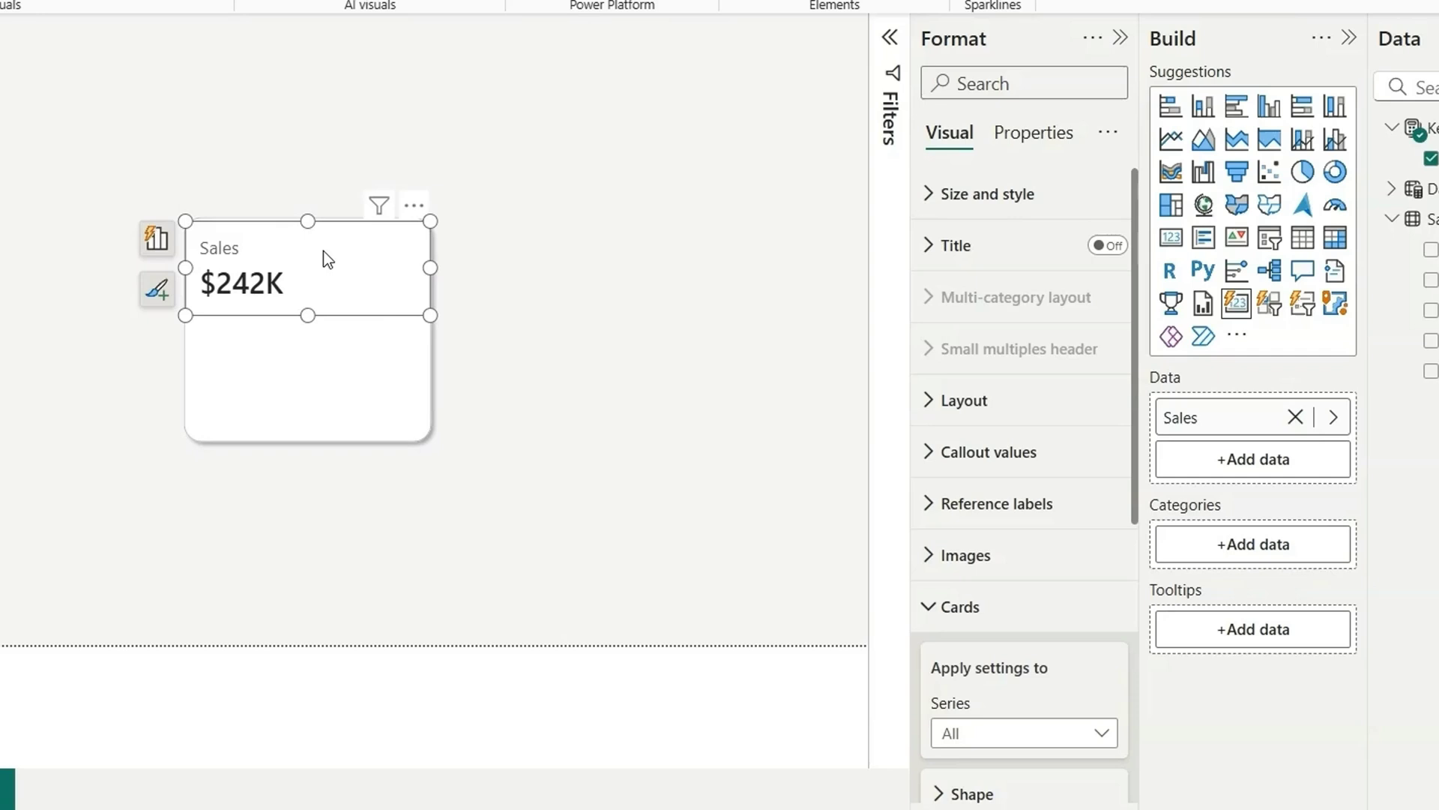
# Step: Turn on the card image and load the sale icon.png file
pyautogui.click(1019, 559)
pyautogui.scroll(-1, 1020, 561)
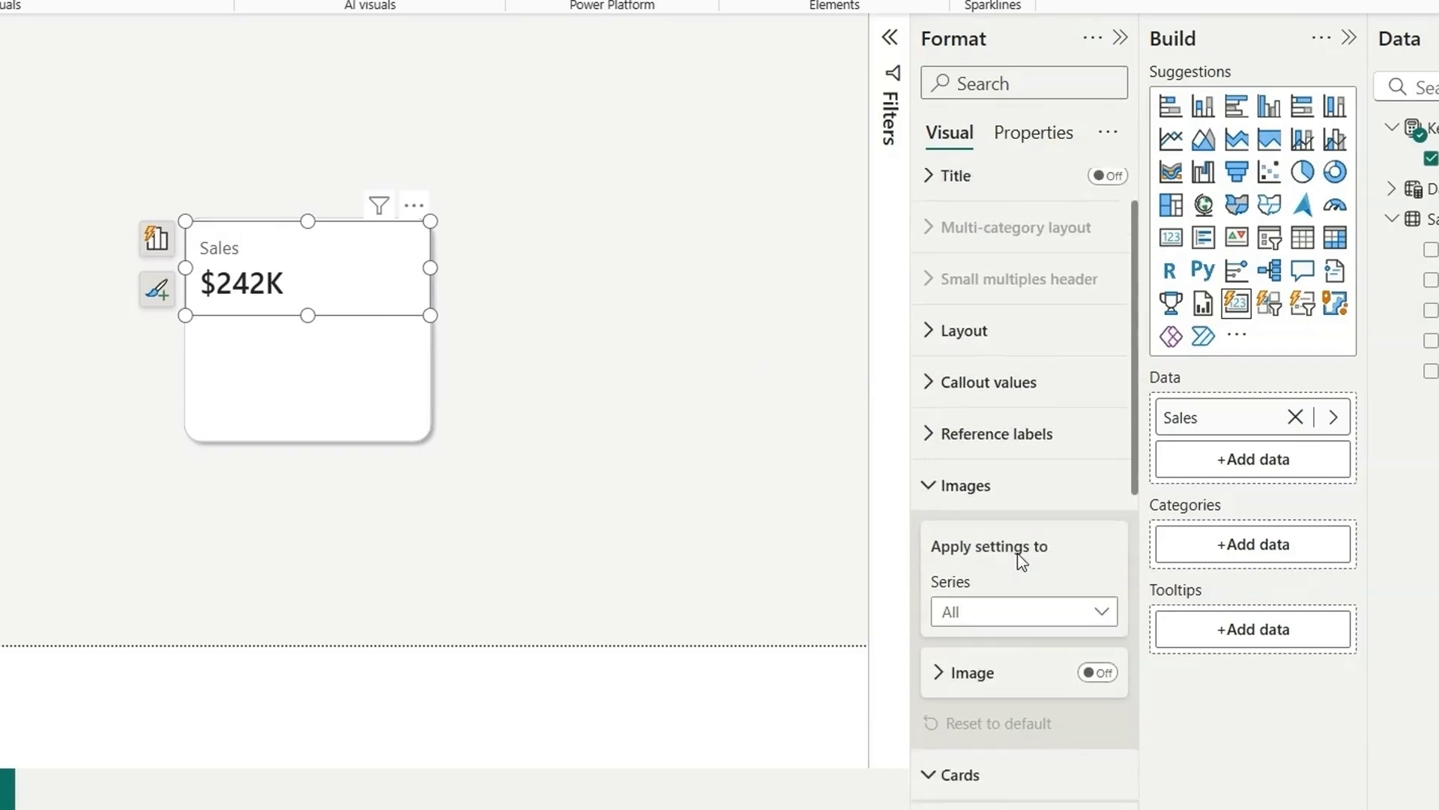
pyautogui.scroll(-1, 1021, 562)
pyautogui.click(1096, 589)
pyautogui.scroll(-2, 1103, 543)
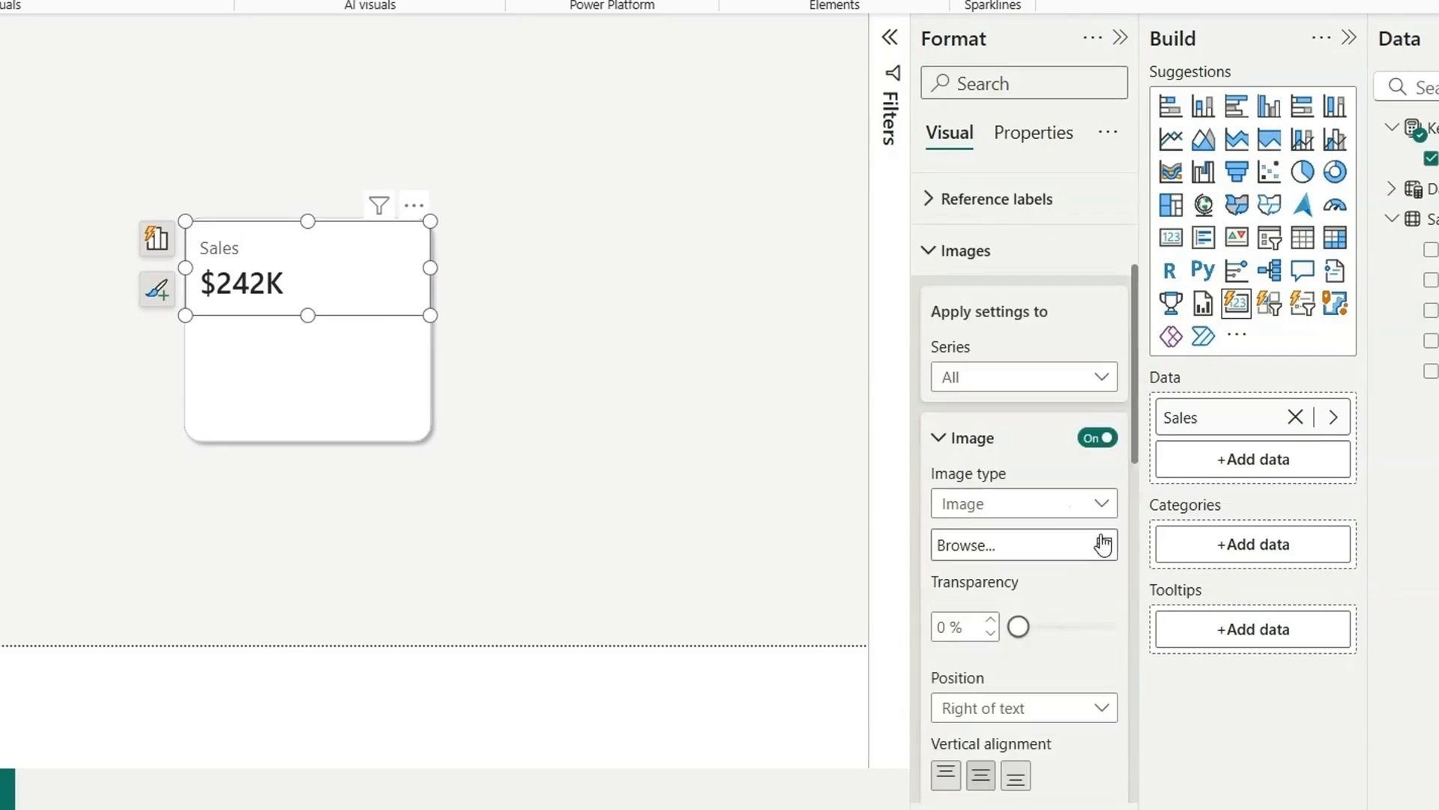
pyautogui.click(1103, 544)
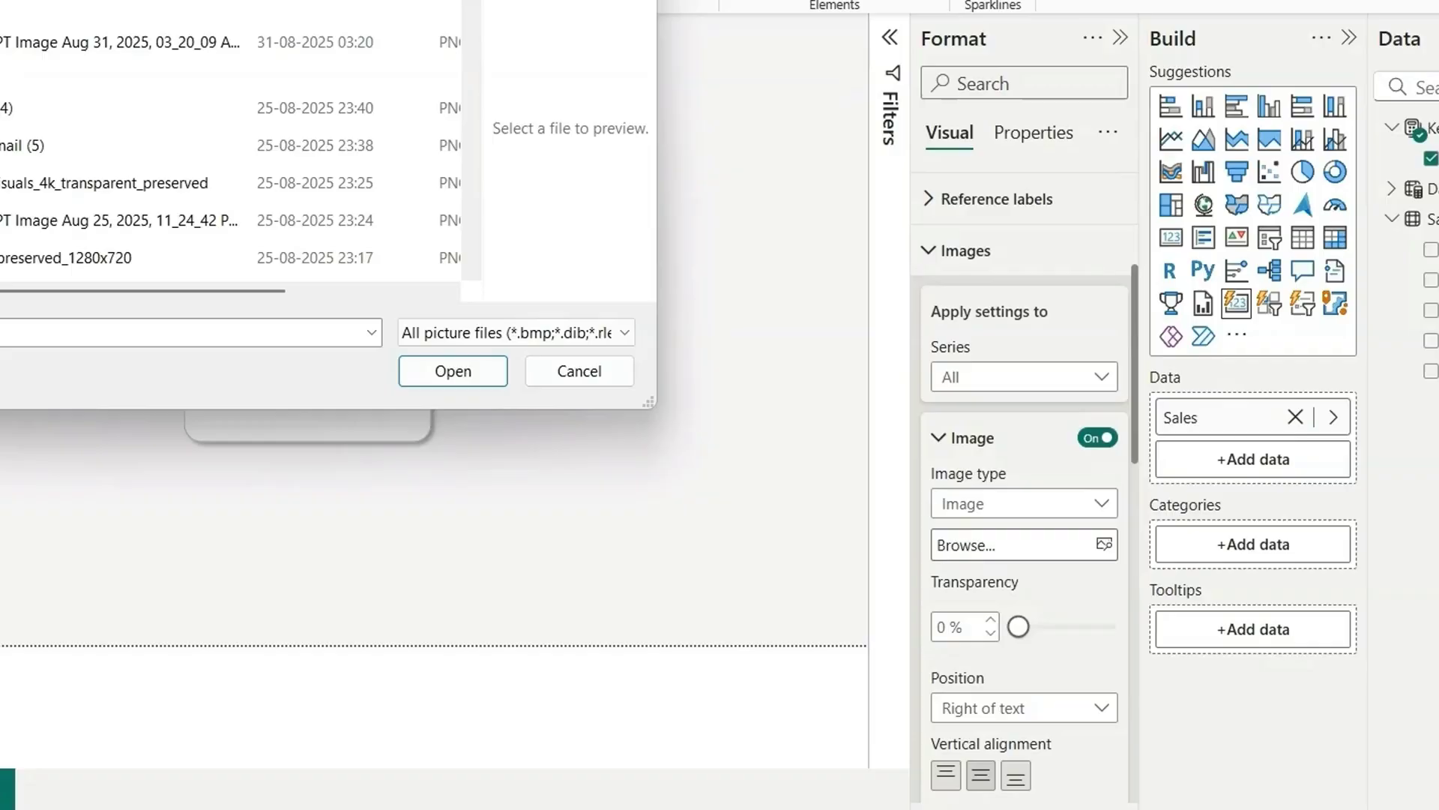
pyautogui.click(1131, 109)
pyautogui.write('sale')
pyautogui.doubleClick(578, 334)
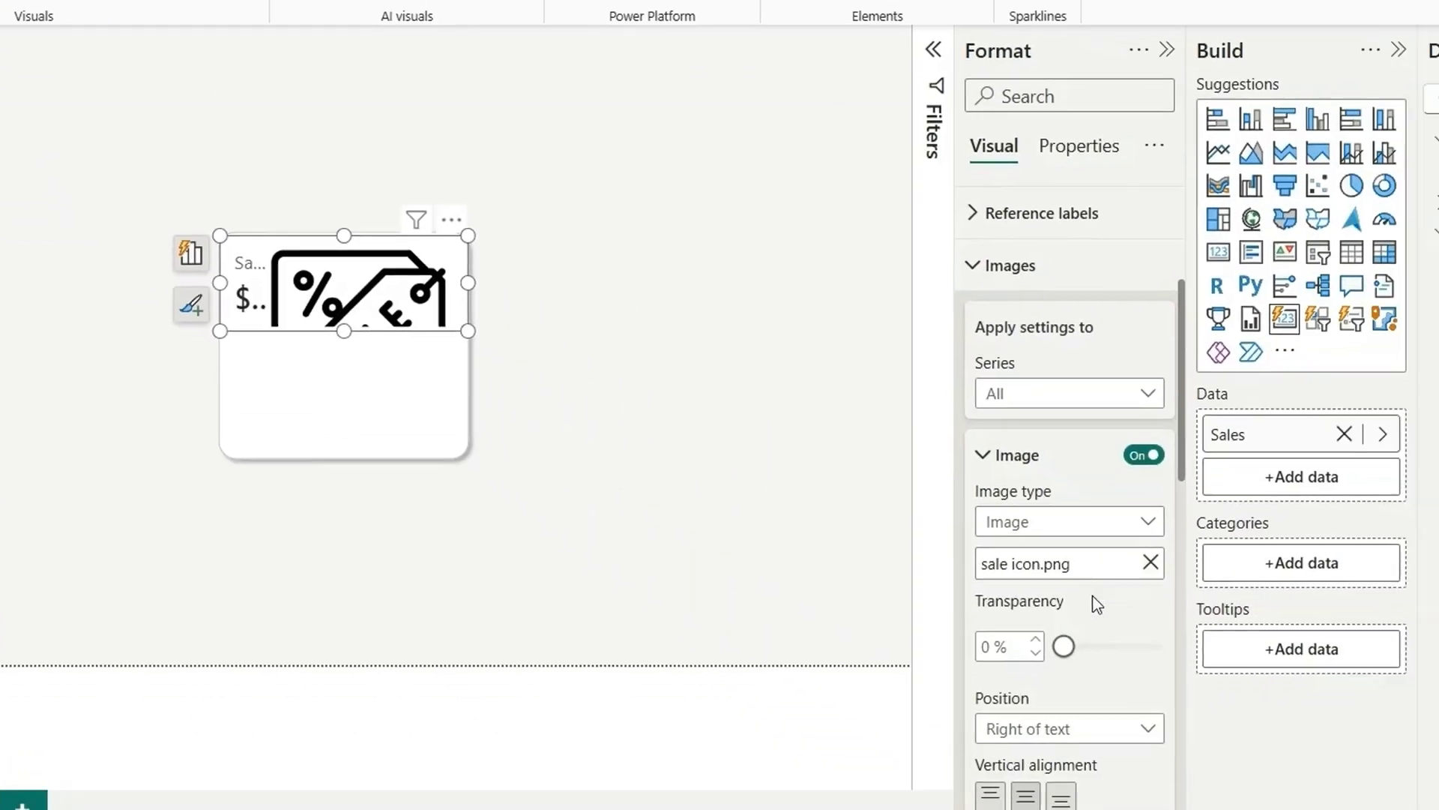
# Step: Set the icon's transparency to 30% and its fixed size to 60 px
pyautogui.scroll(-1, 1087, 679)
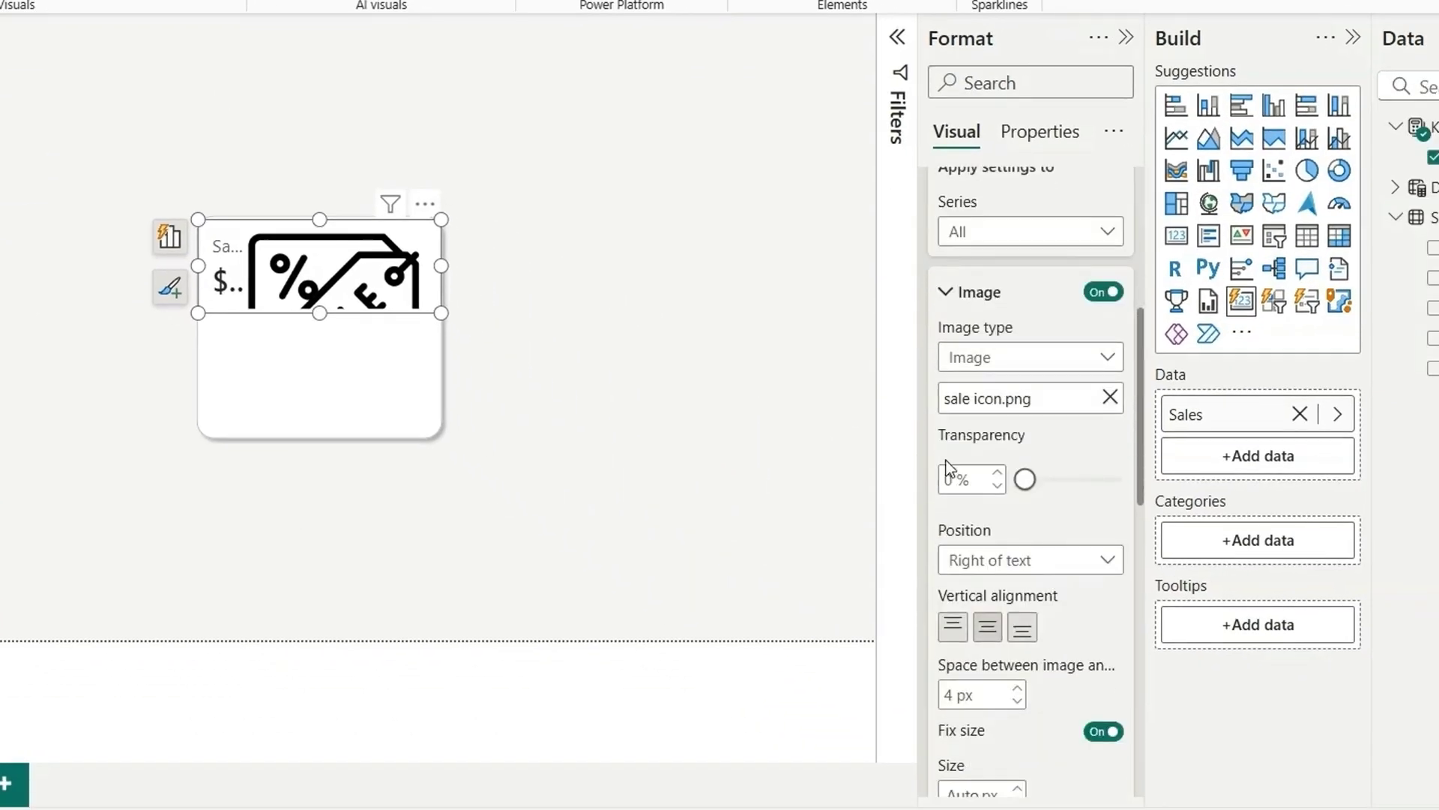
pyautogui.click(950, 429)
pyautogui.write('3')
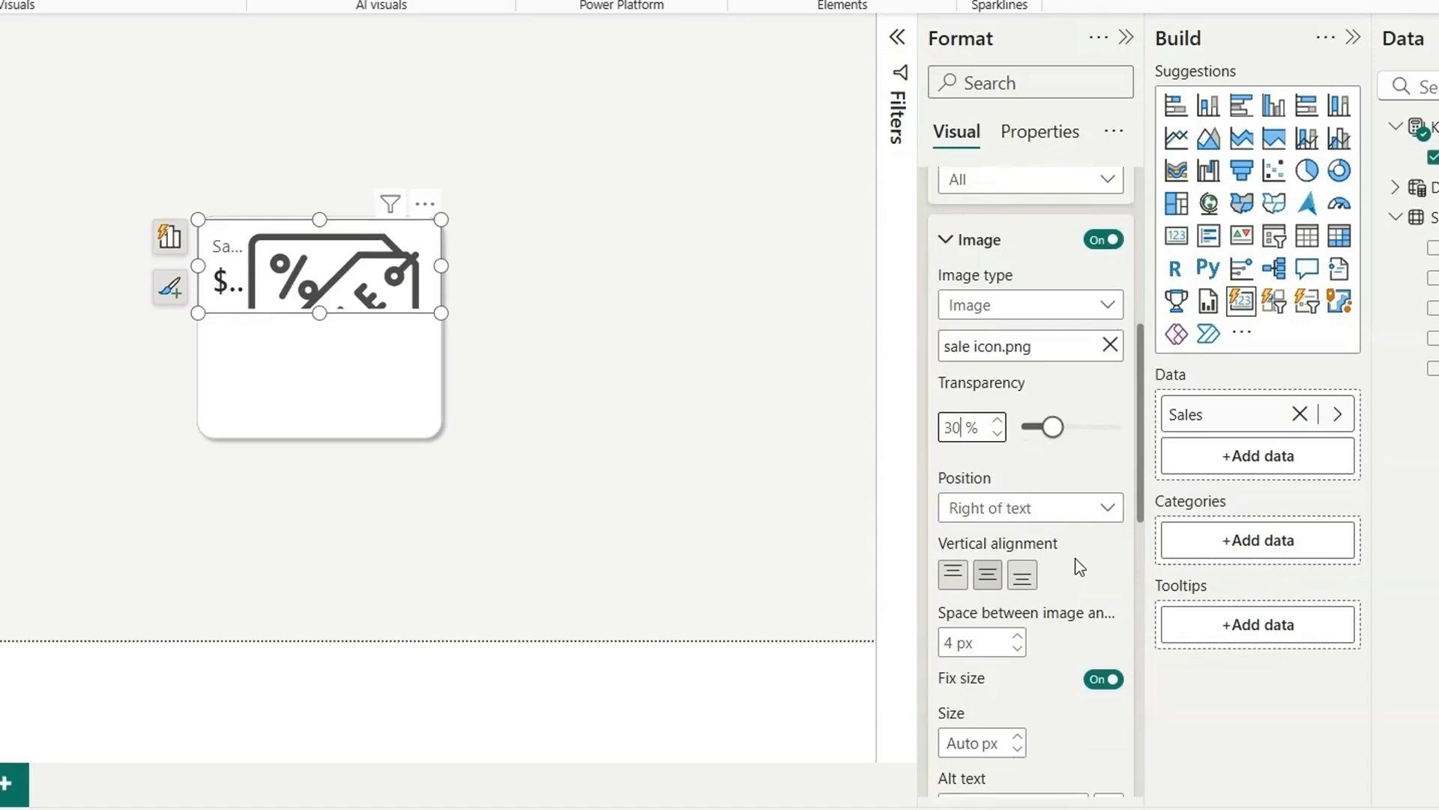
pyautogui.scroll(-2, 1079, 568)
pyautogui.scroll(-2, 967, 450)
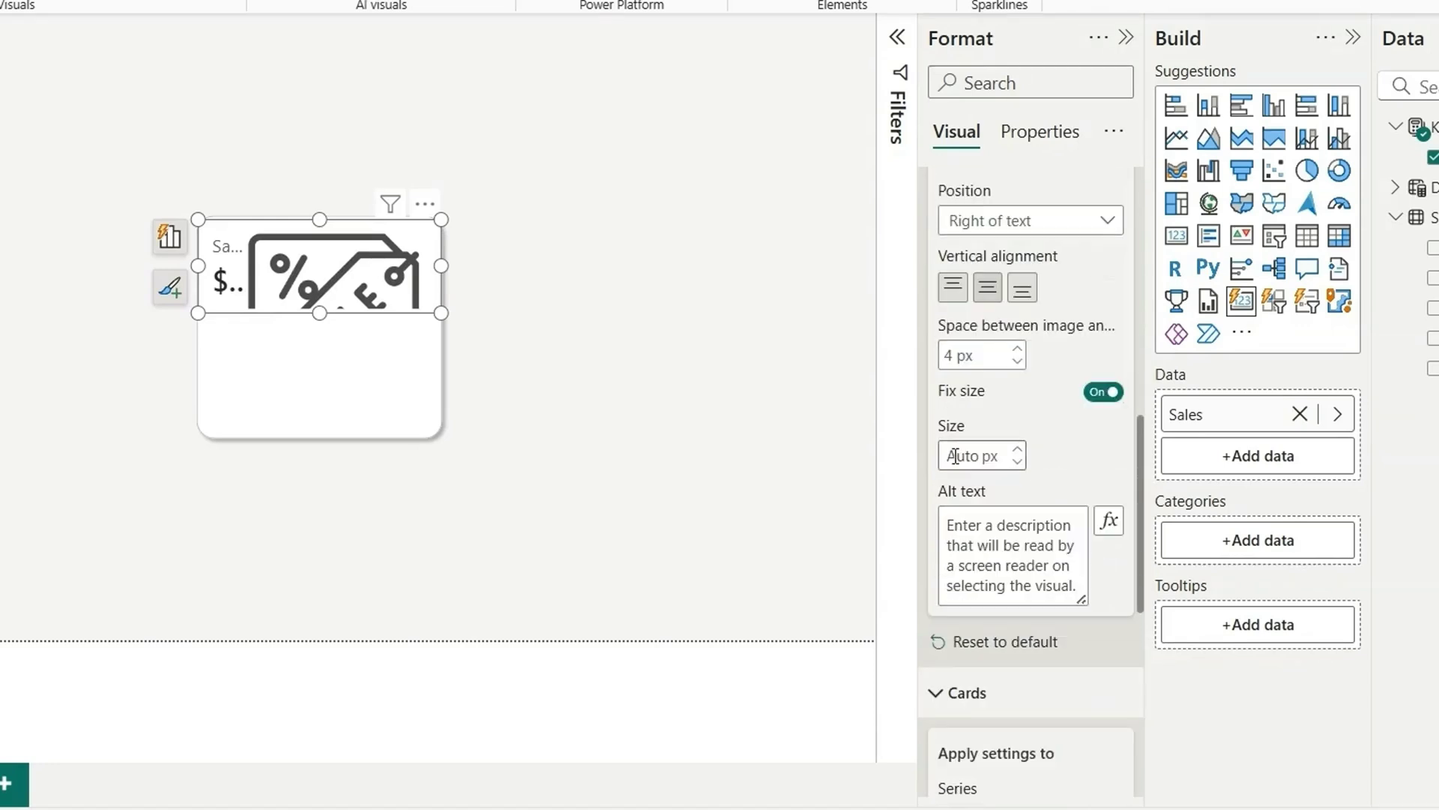
pyautogui.write('50')
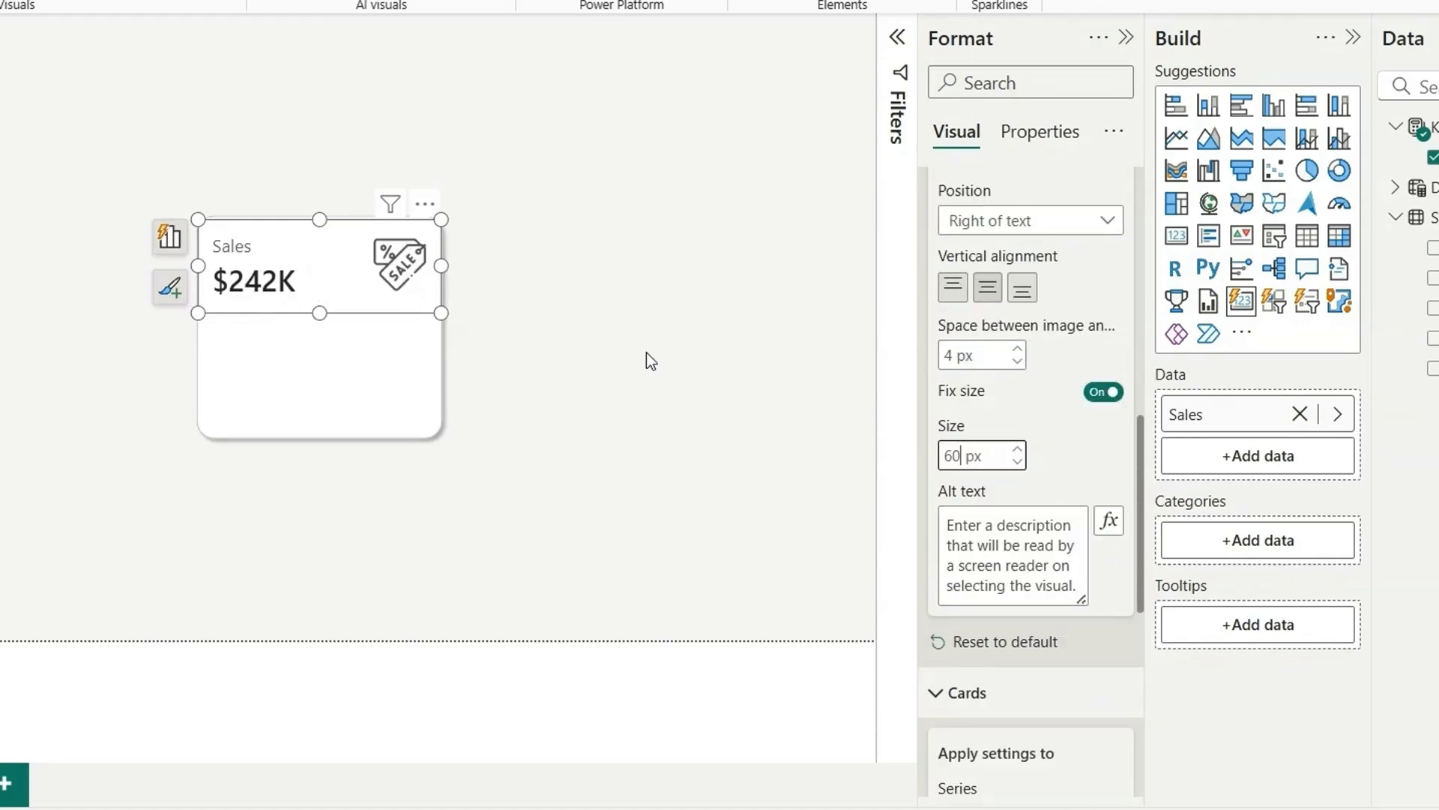
pyautogui.click(646, 352)
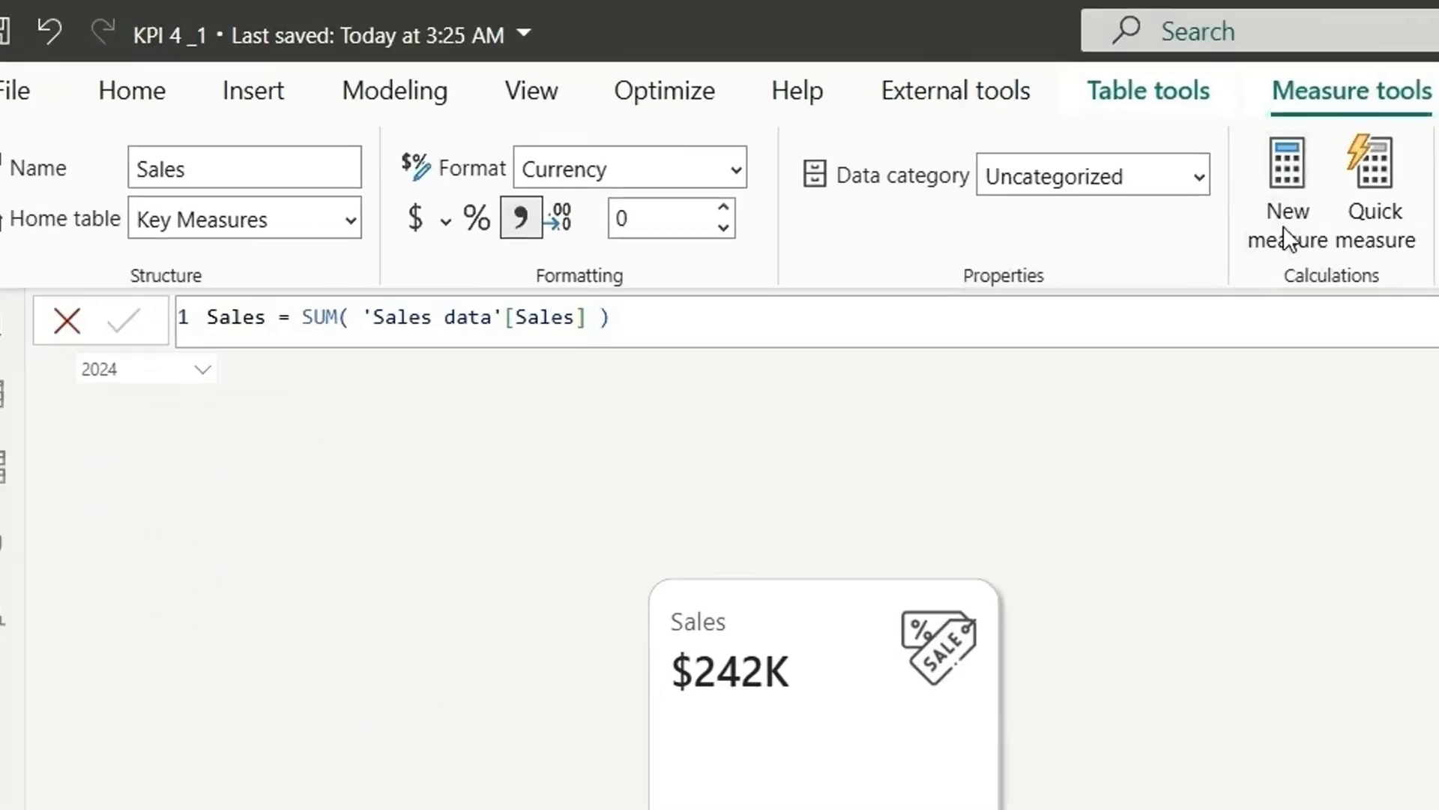
# Step: Create the measure Last Year Sales = CALCULATE([Sales], SAMEPERIODLASTYEAR('Date Table'[Date]))
pyautogui.click(478, 153)
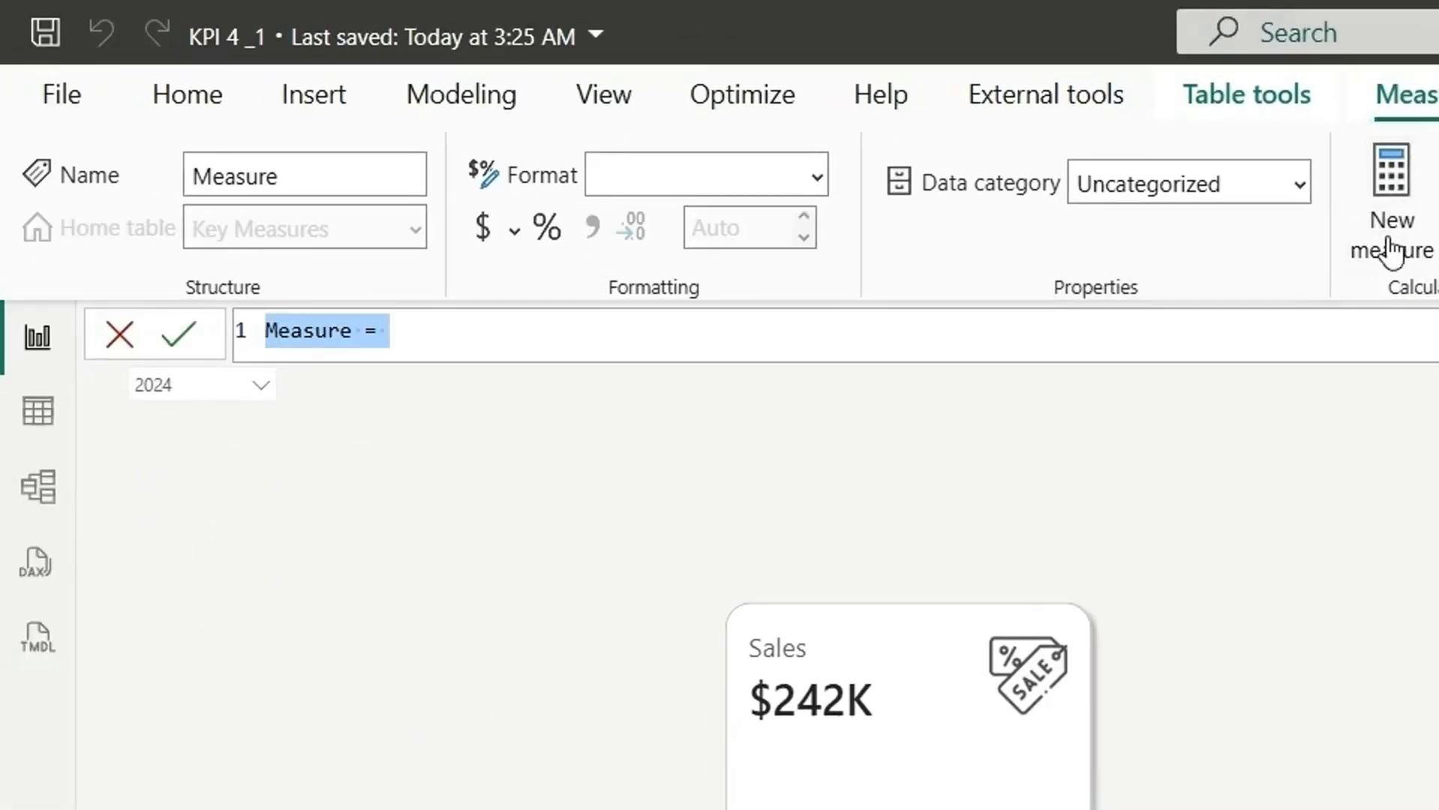
pyautogui.write('Last Year ')
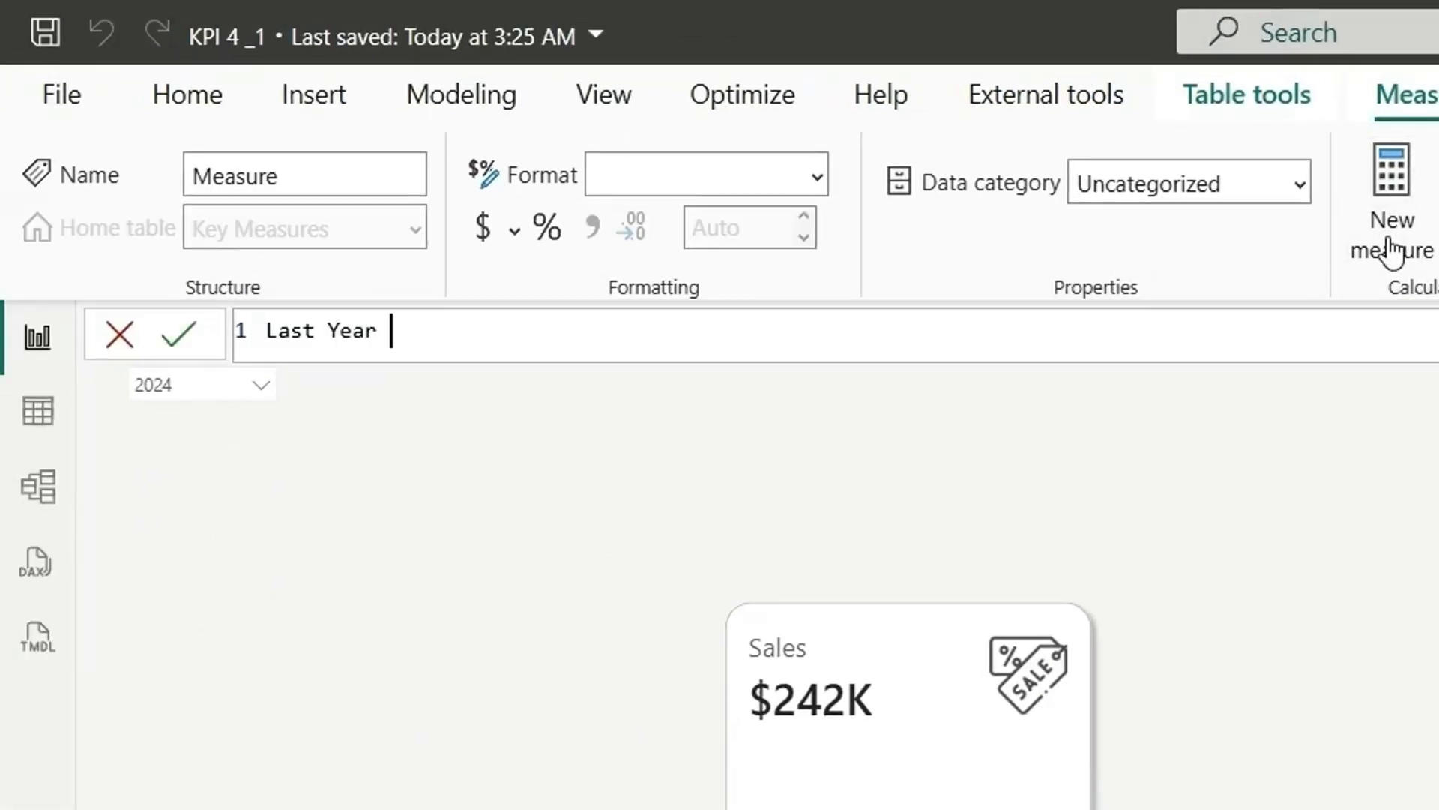
pyautogui.write('Sales =')
pyautogui.press('Return')
pyautogui.write('CALCULATE(')
pyautogui.press('Return')
pyautogui.write('[s')
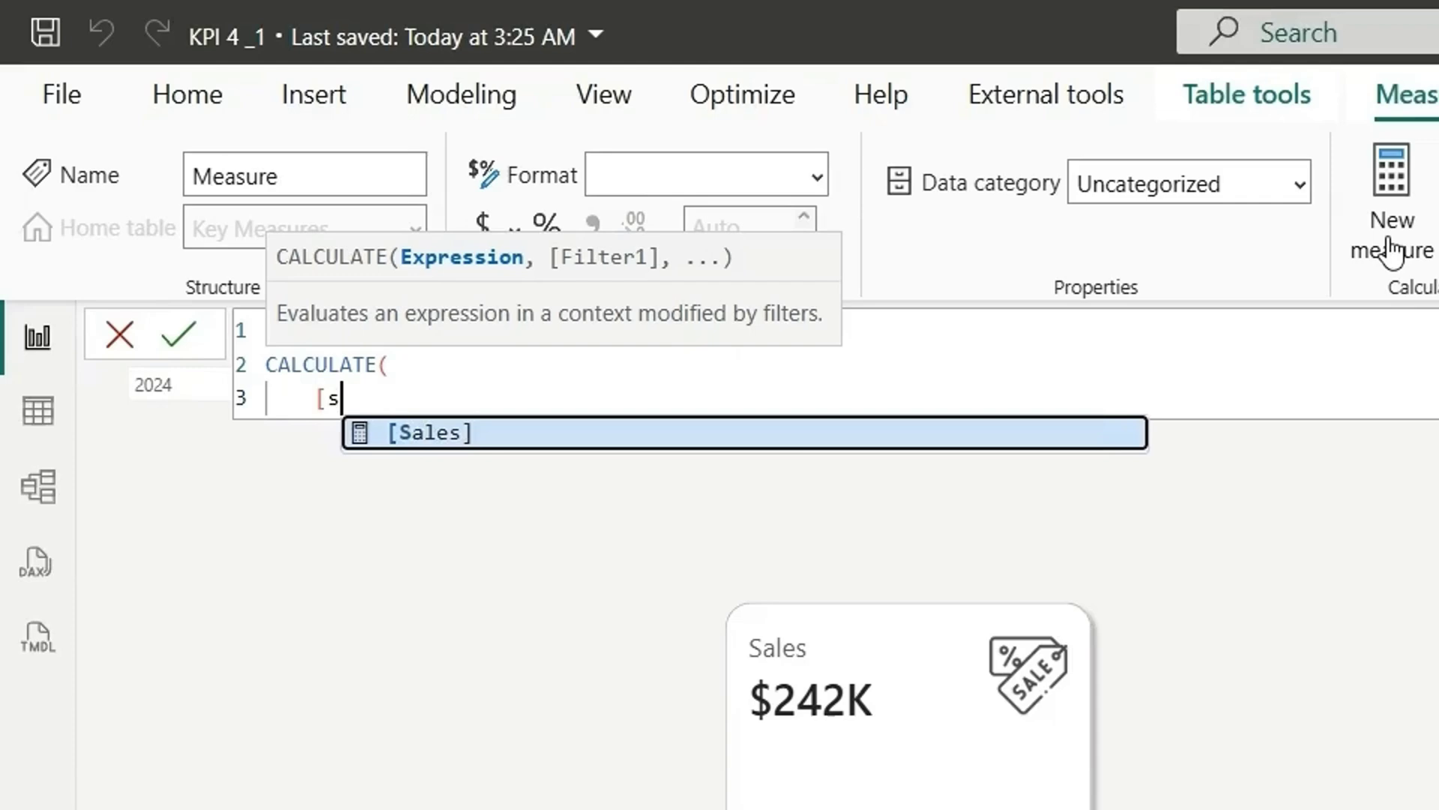
pyautogui.press('Tab')
pyautogui.write(',')
pyautogui.press('Return')
pyautogui.write('same')
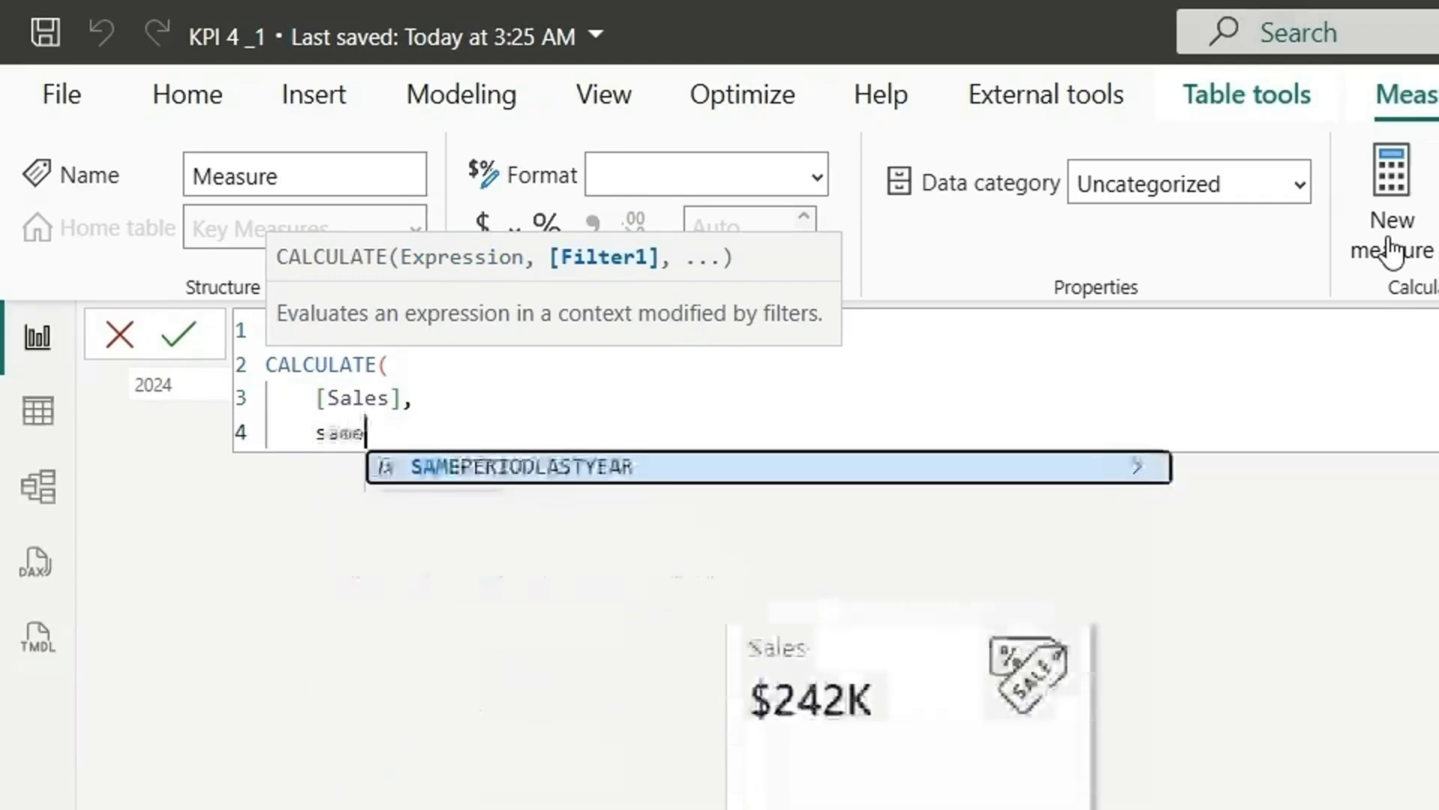
pyautogui.press('Tab')
pyautogui.press('Down')
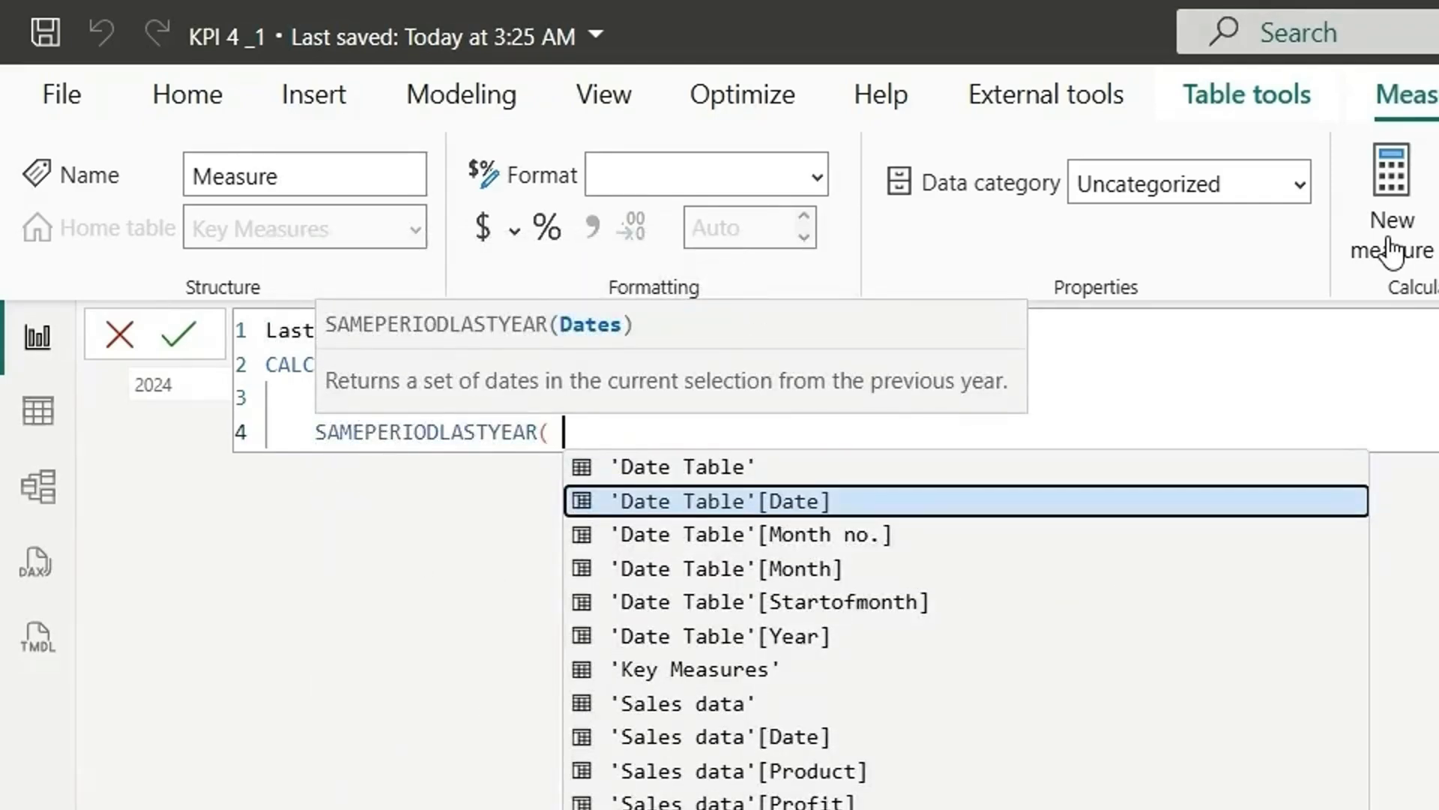
pyautogui.press('Tab')
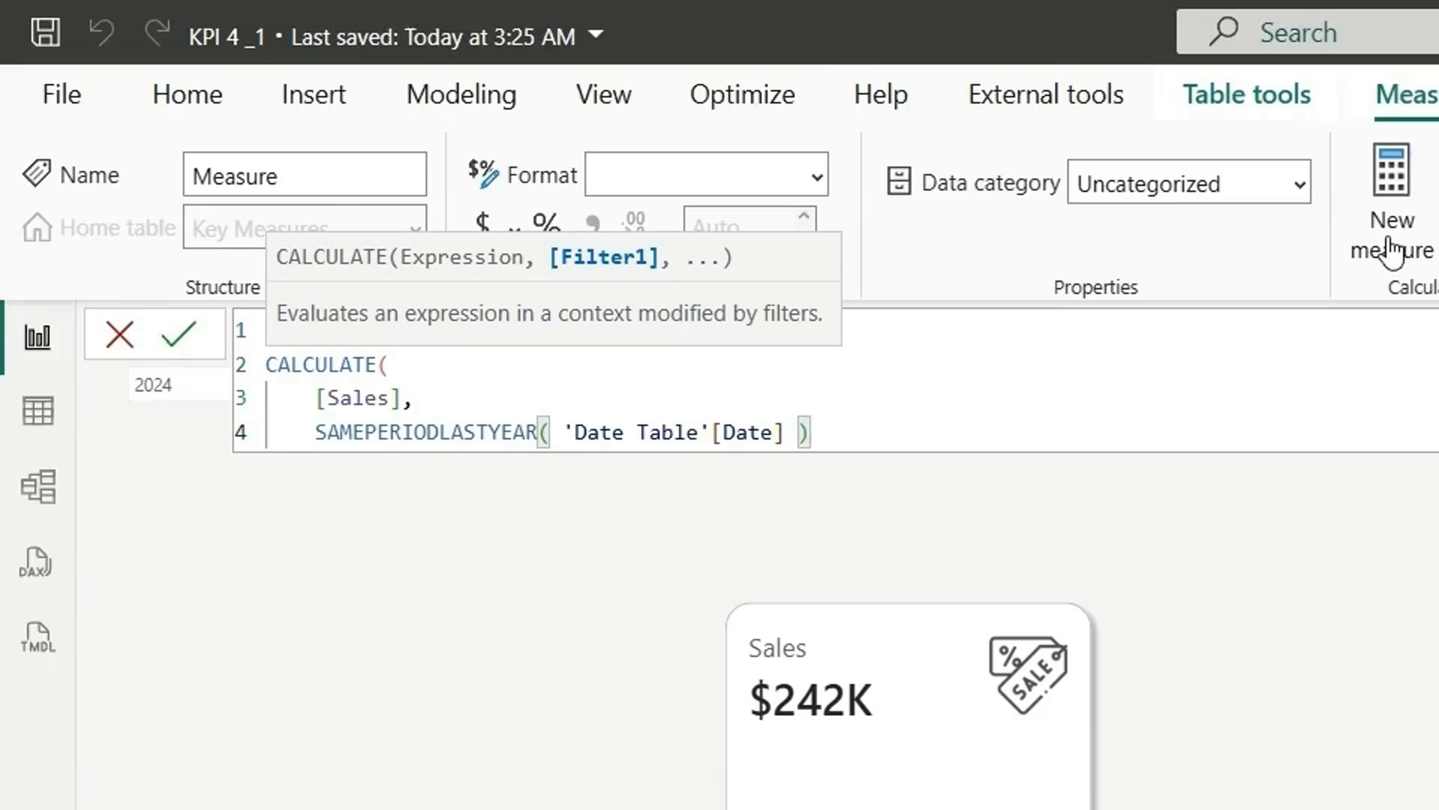
pyautogui.press('Return')
pyautogui.write(')')
pyautogui.press('Return')
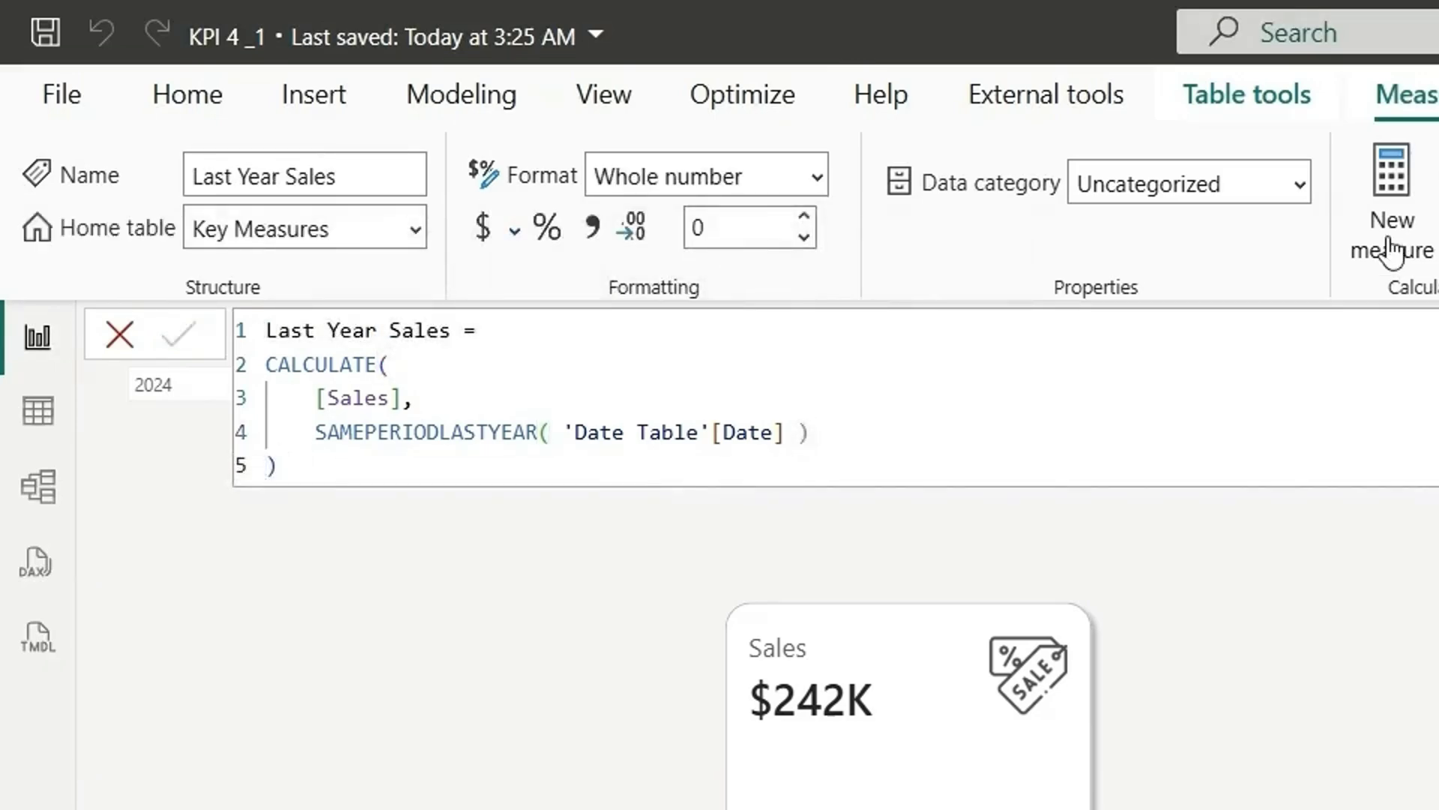
# Step: Format Last Year Sales as currency with 0 decimal places
pyautogui.click(484, 227)
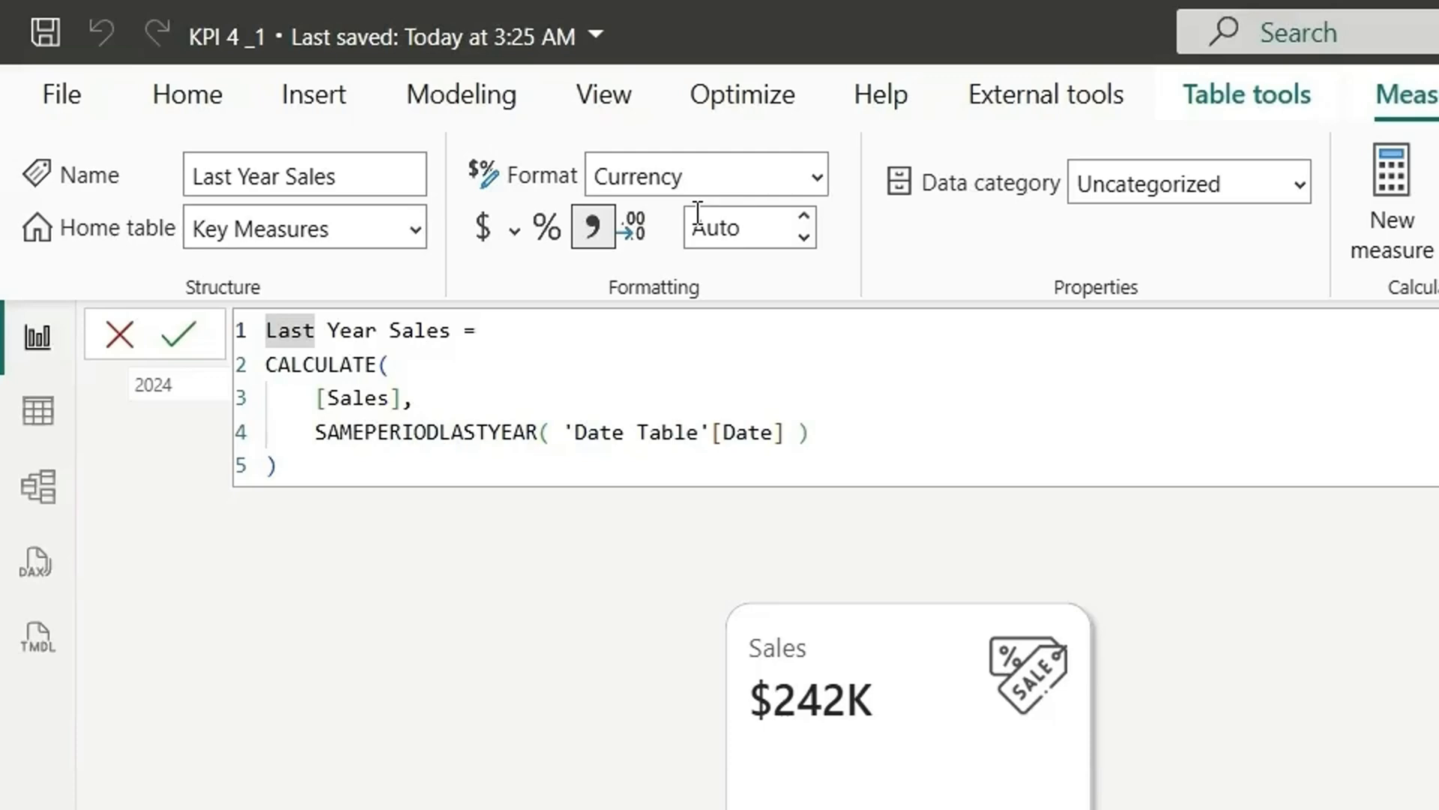
pyautogui.doubleClick(731, 228)
pyautogui.write('0')
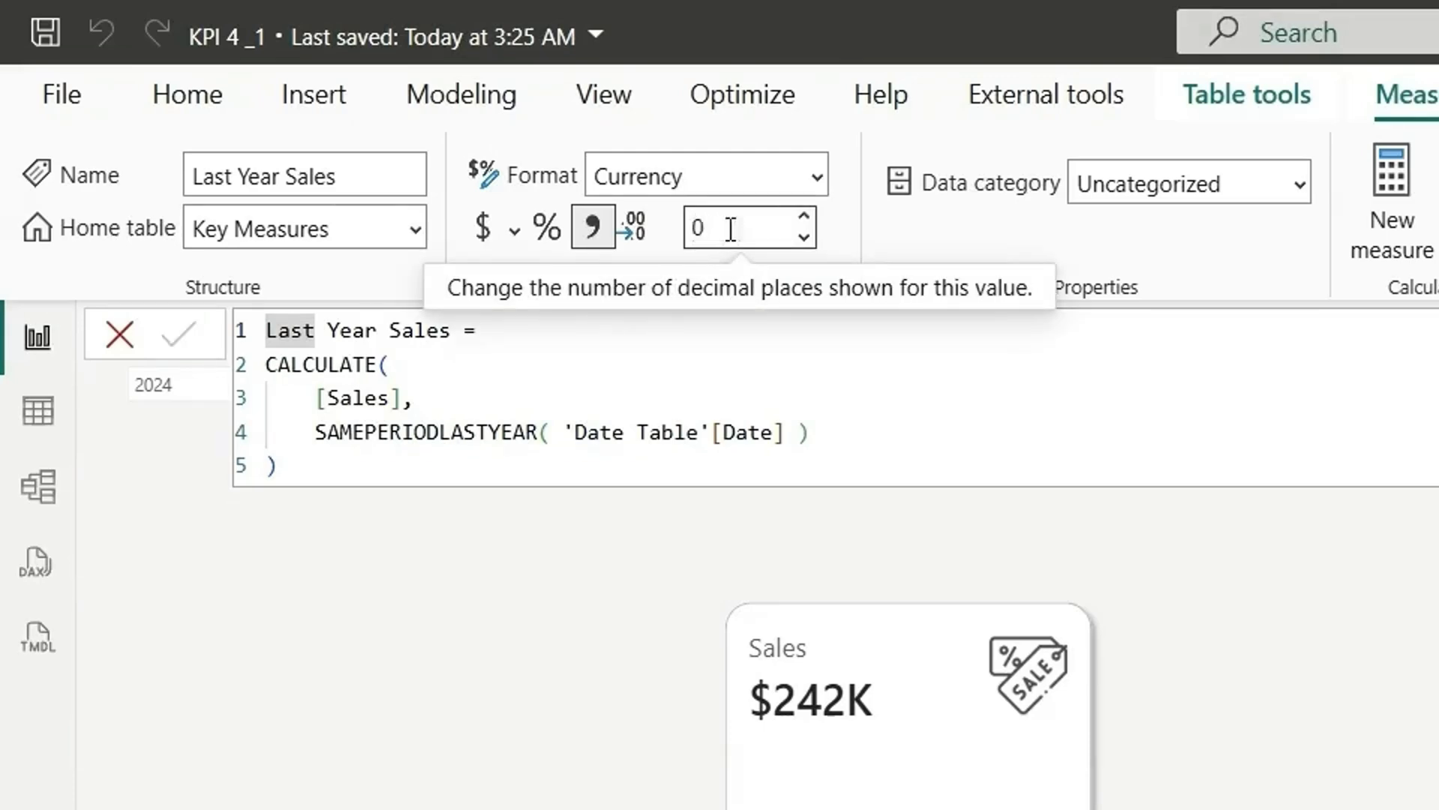
pyautogui.press('Escape')
pyautogui.press('Escape')
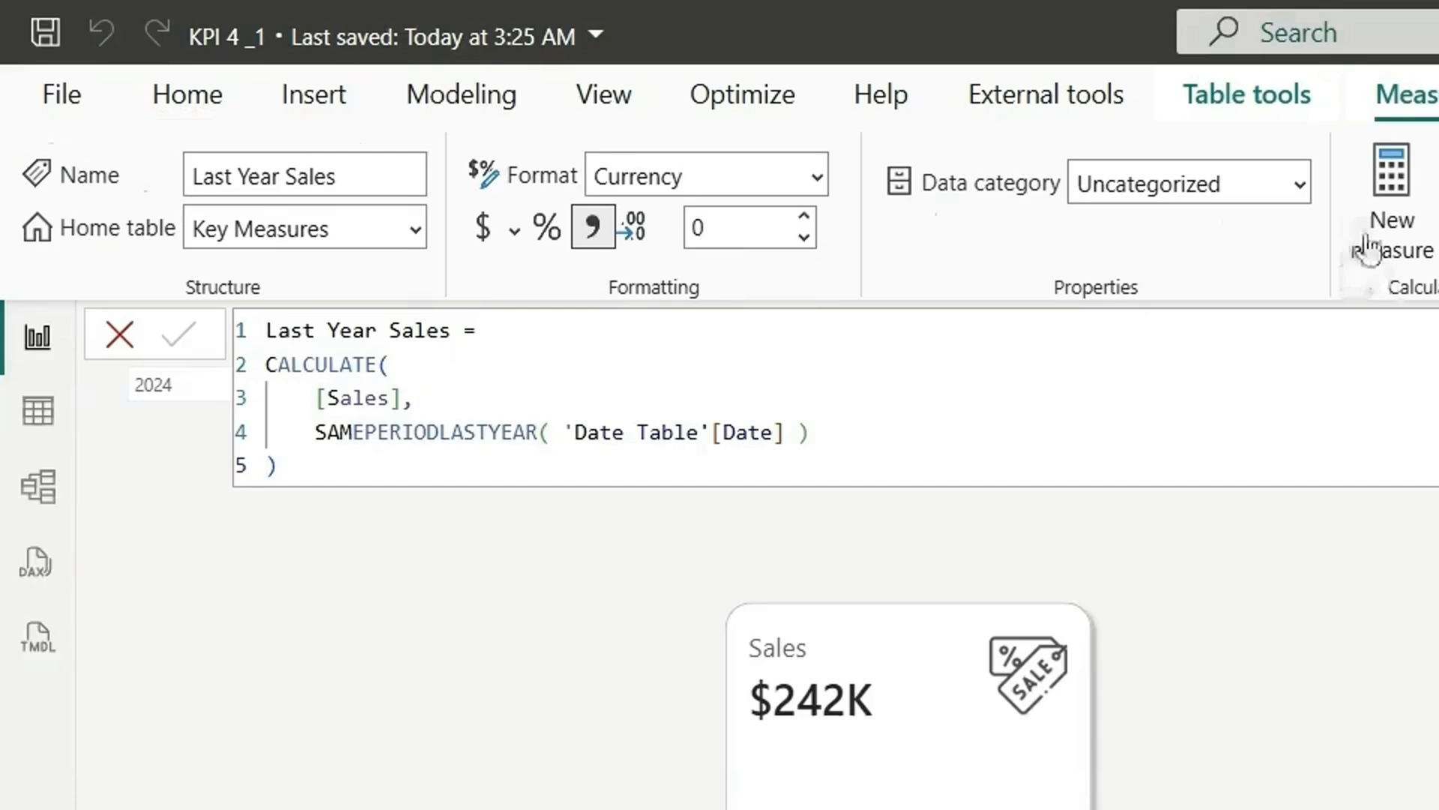
# Step: Start a YOY % measure with variables CY = [Sales] and PY = [Last Year Sales]
pyautogui.click(1386, 244)
pyautogui.write('YOY ')
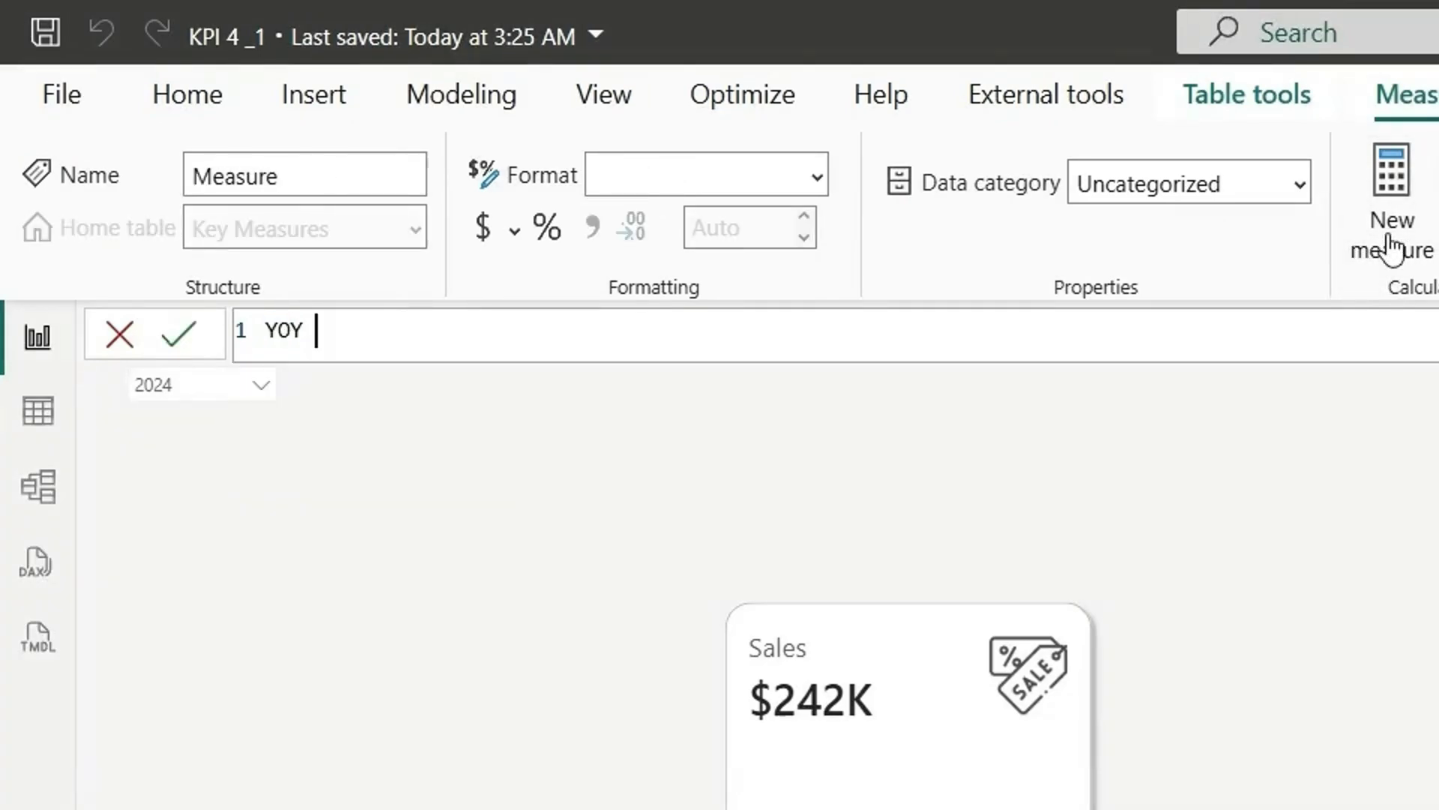
pyautogui.write('% =')
pyautogui.hotkey('shift', 'Return')
pyautogui.write('VAR ')
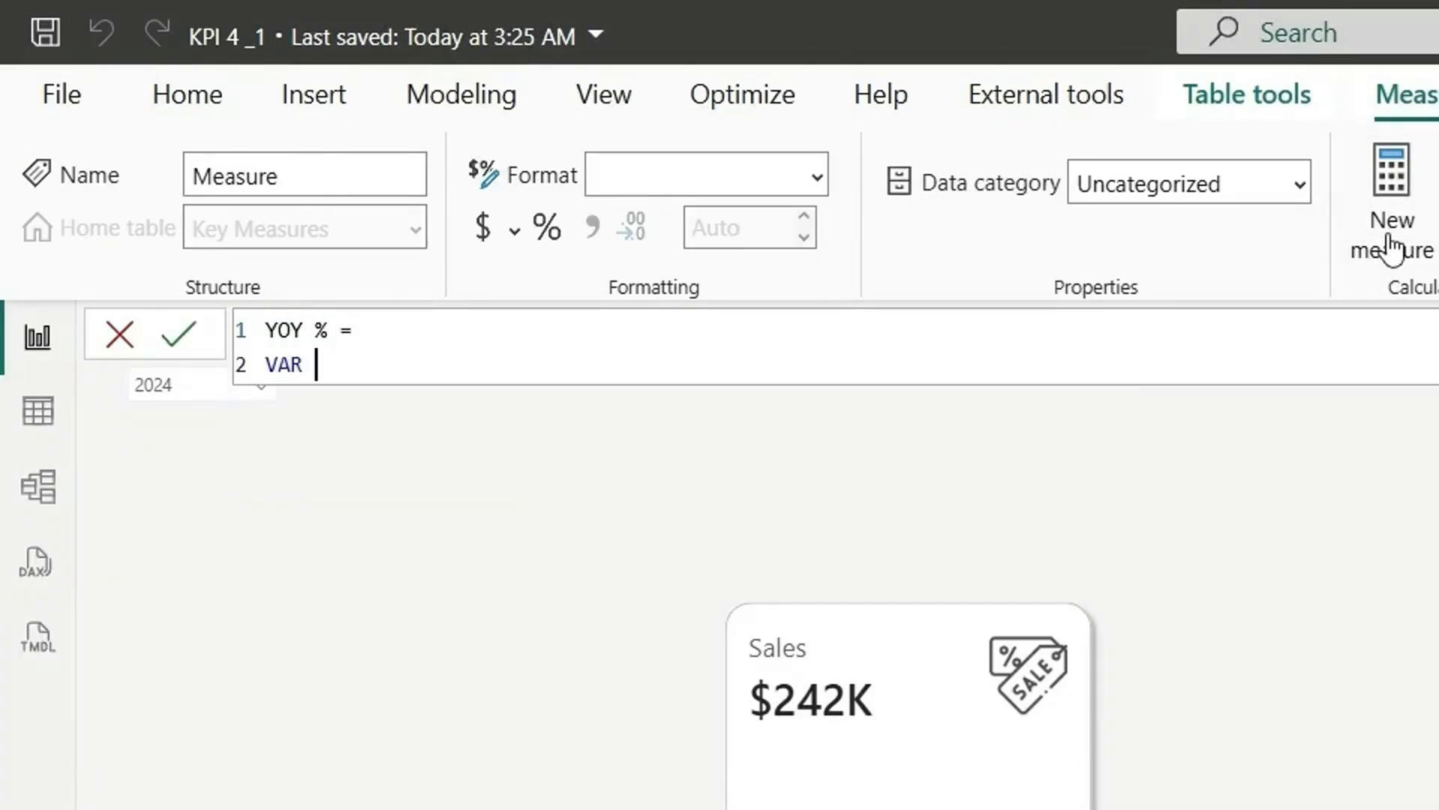
pyautogui.write('CY = [Sales]')
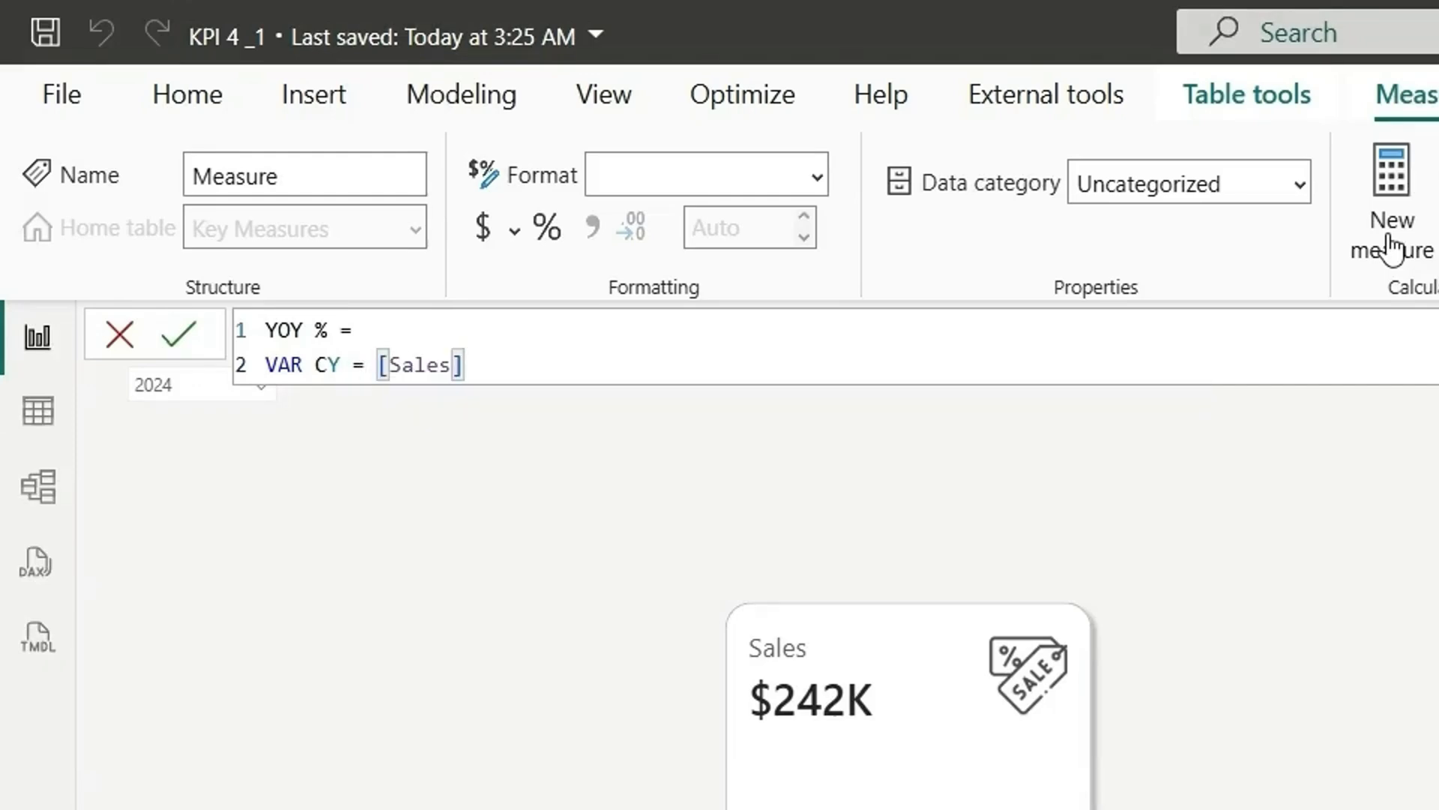
pyautogui.hotkey('shift', 'Return')
pyautogui.write('var PY')
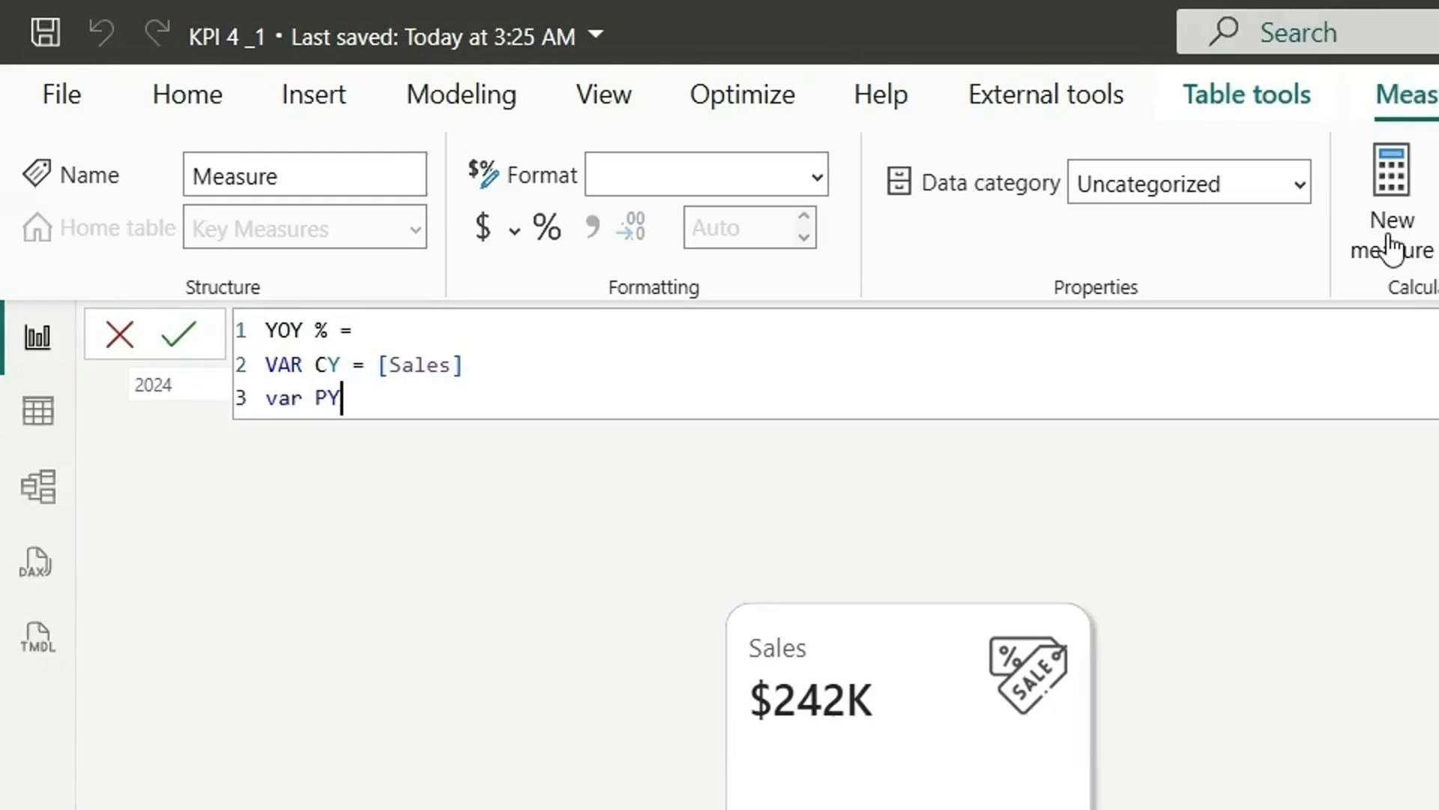
pyautogui.write(' = [')
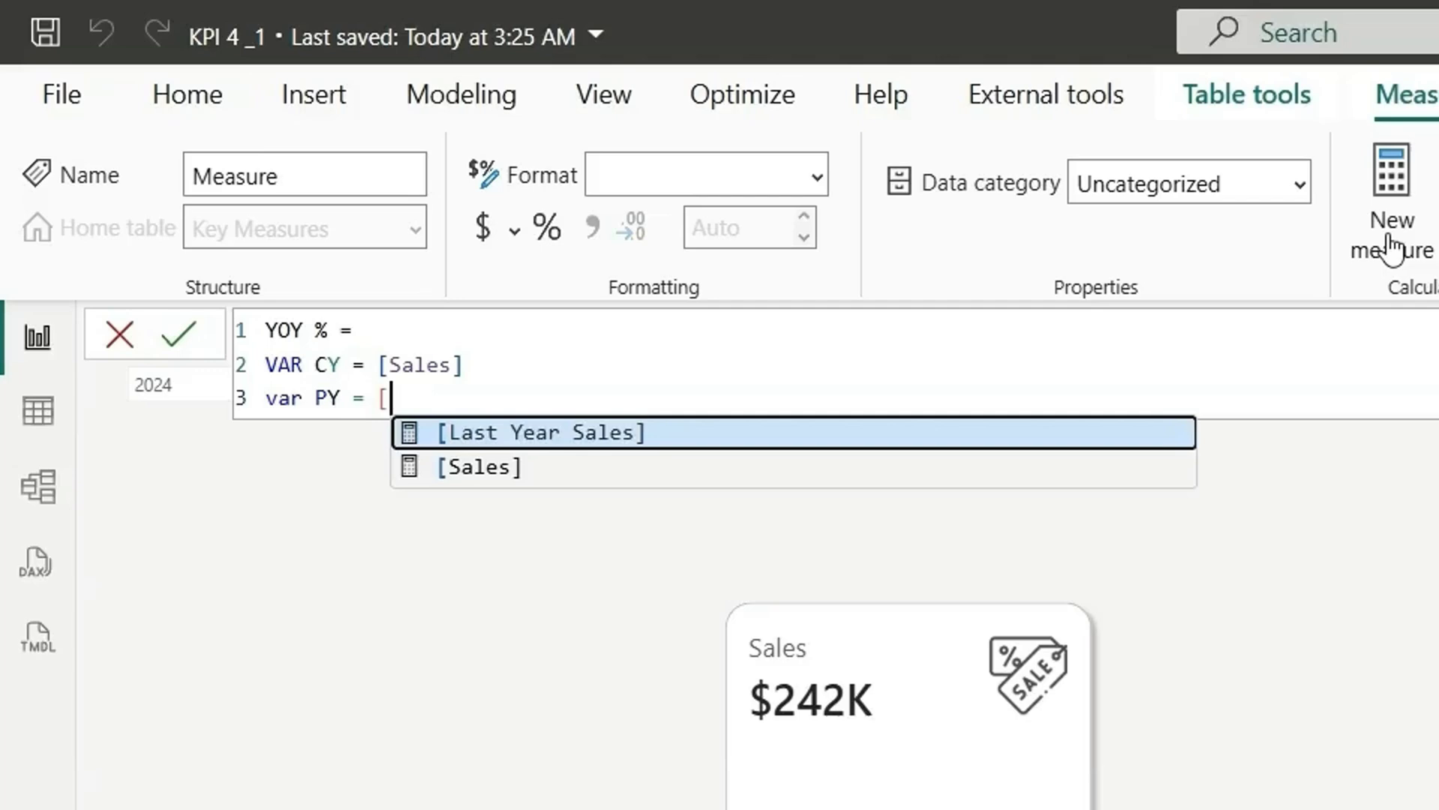
pyautogui.press('Tab')
pyautogui.hotkey('shift', 'Return')
# Step: Add VAR _perc = DIVIDE(CY - PY, PY) and VAR _format = FORMAT(_perc, "0.0%;0.0%")
pyautogui.write('VAR ')
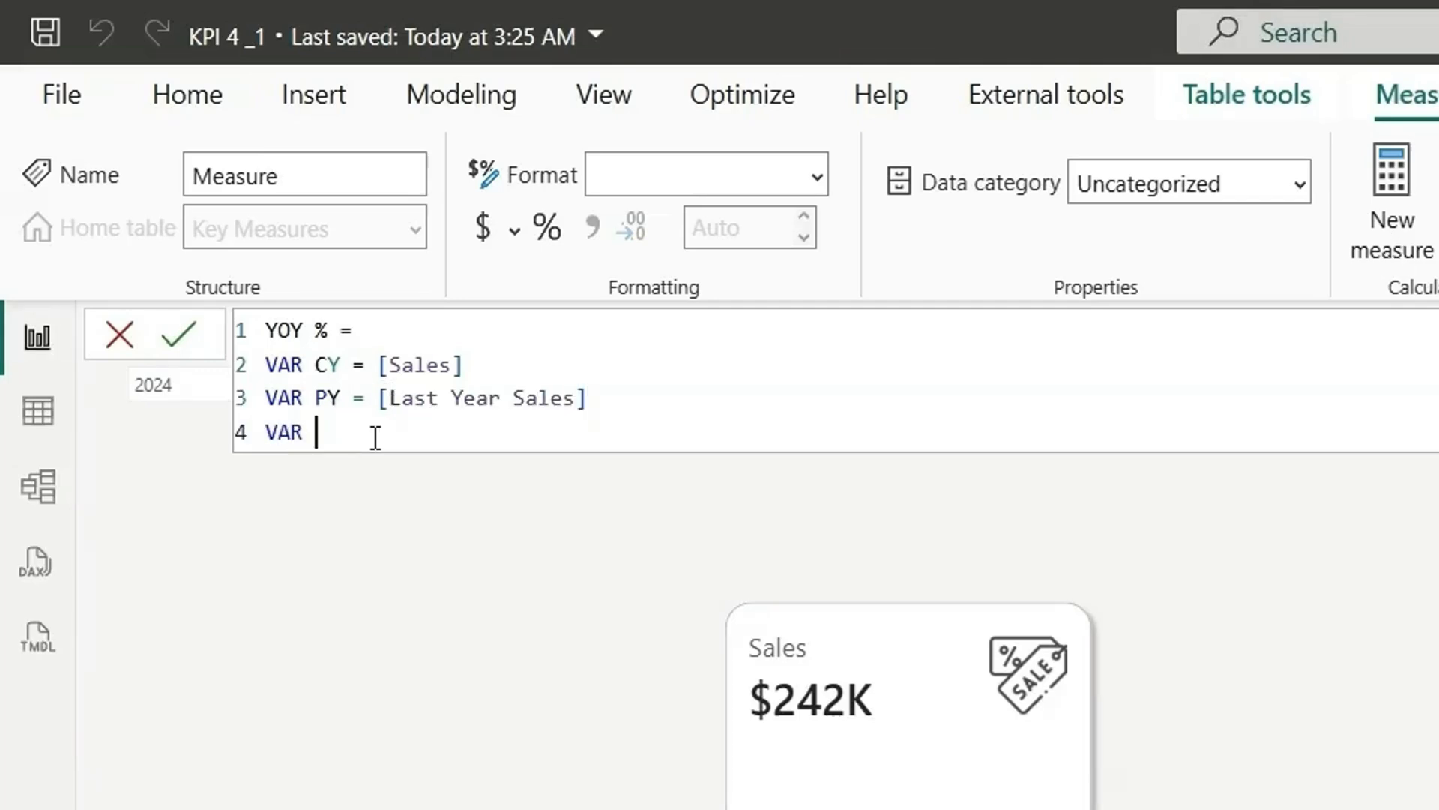
pyautogui.write('_perc = DIVIDE( ')
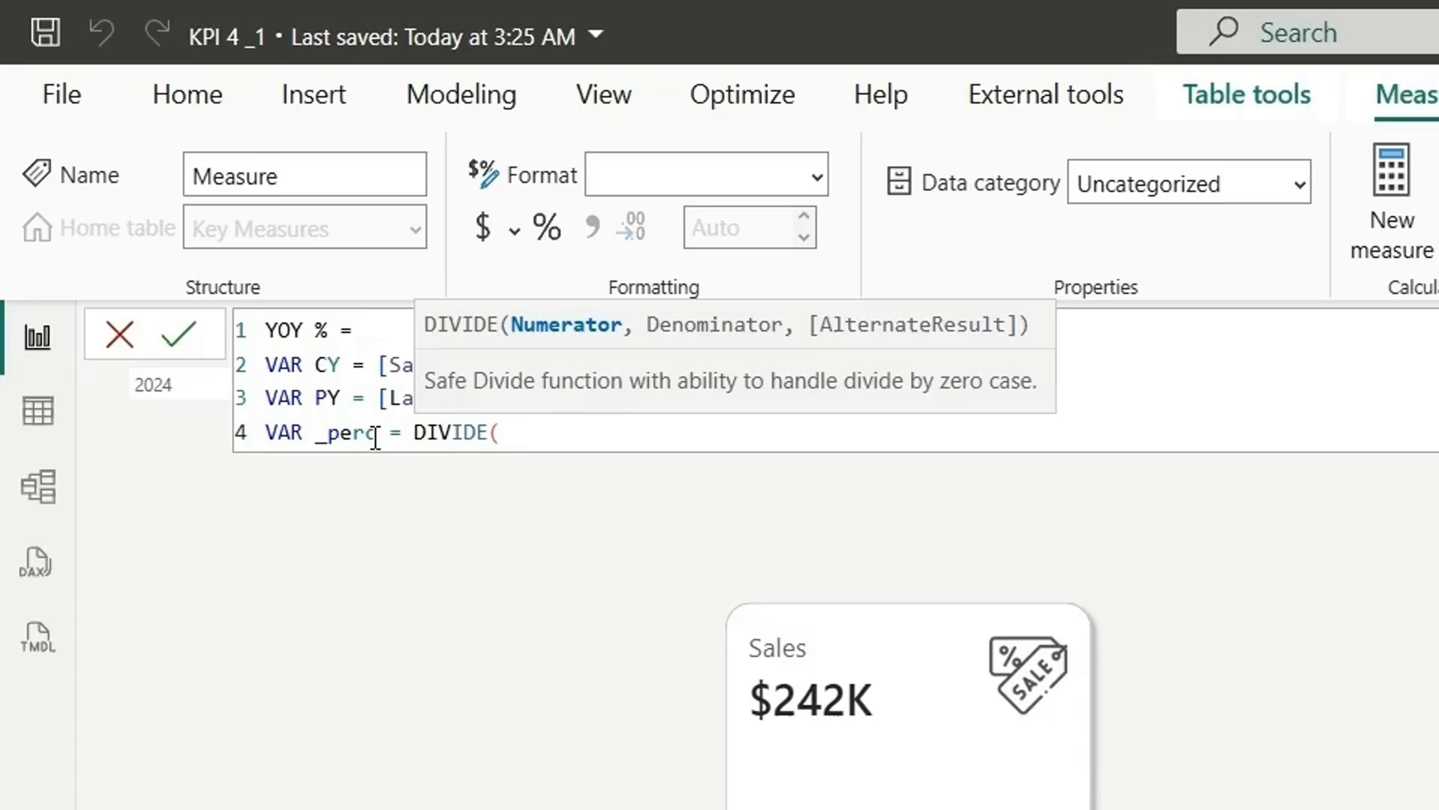
pyautogui.write('CY-')
pyautogui.write('PY, PY )')
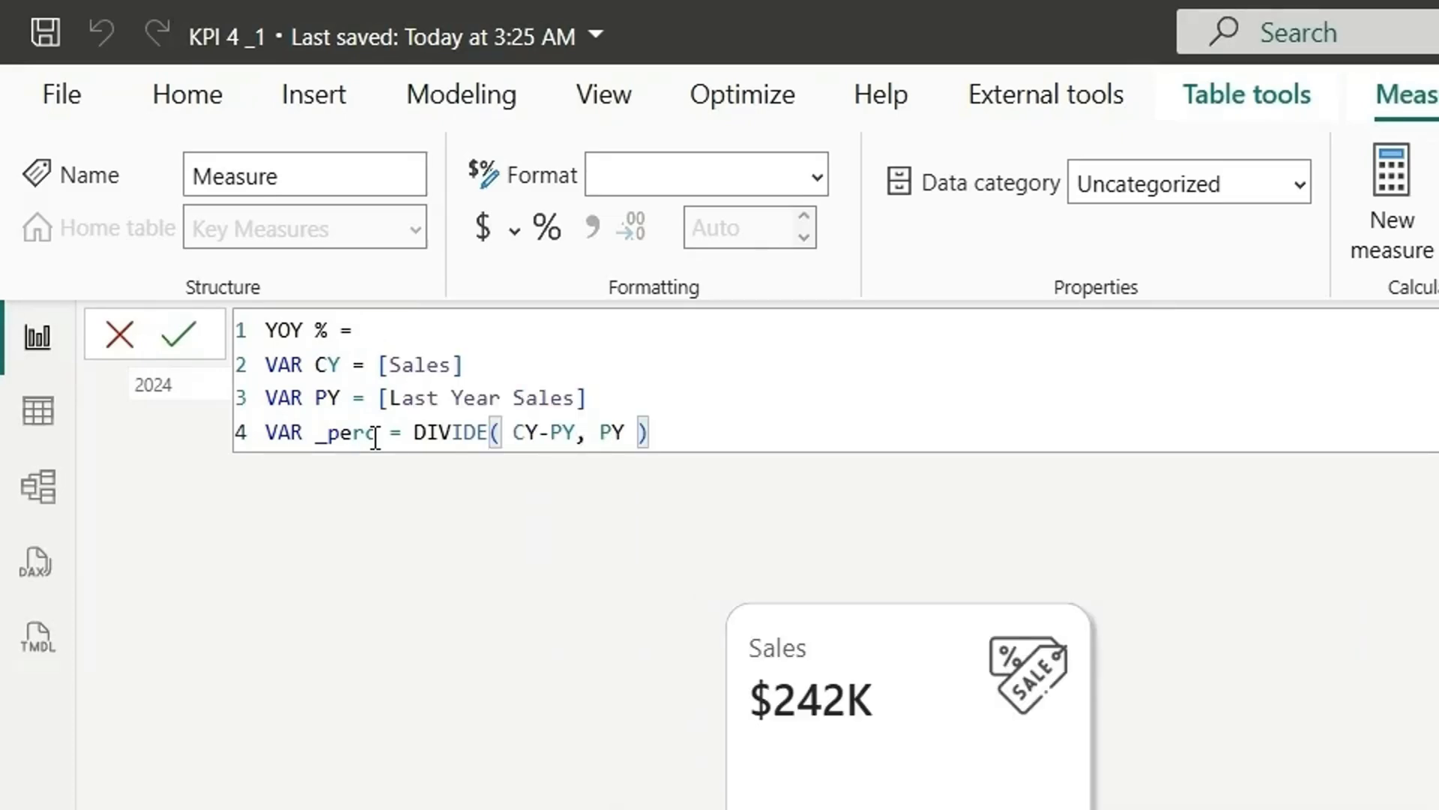
pyautogui.hotkey('shift', 'Return')
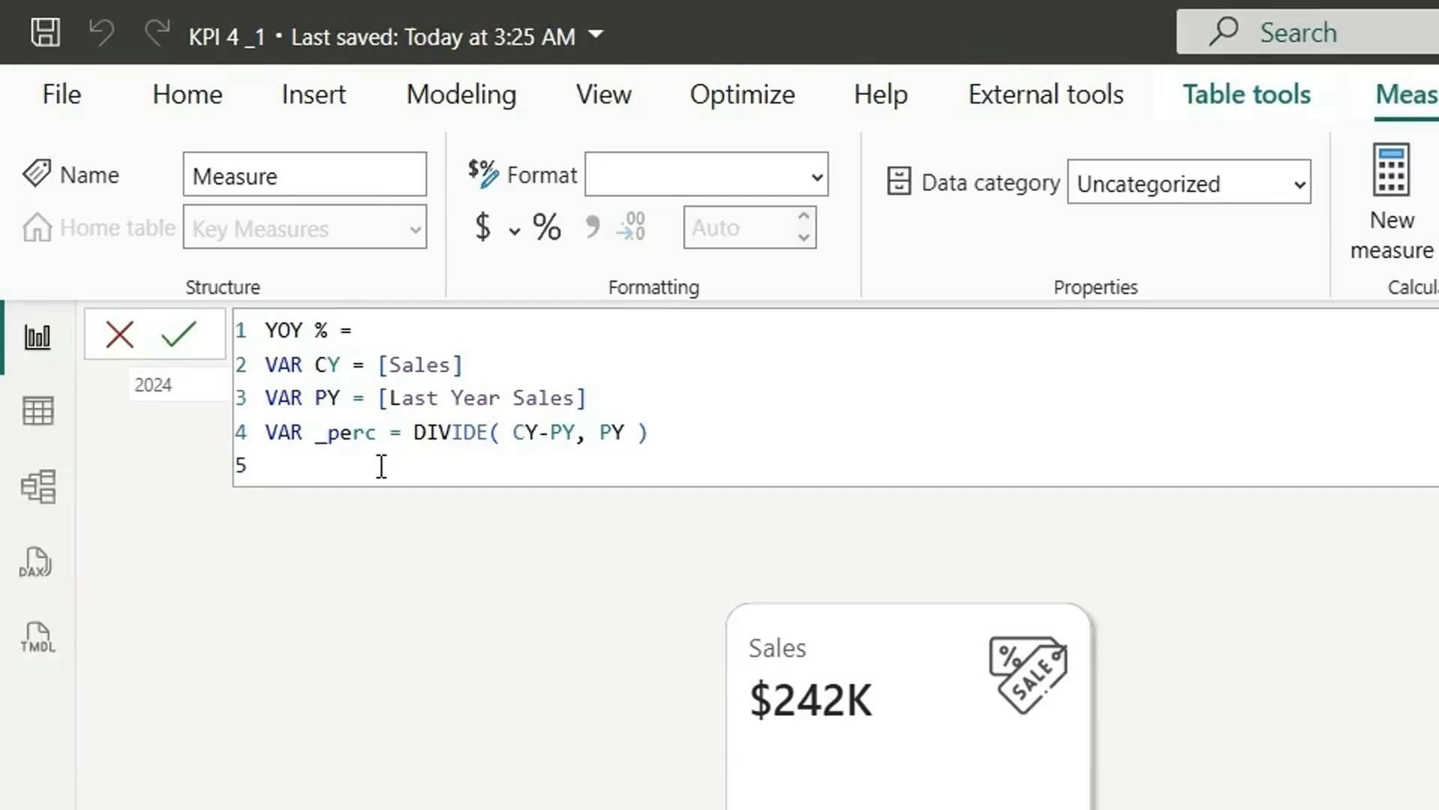
pyautogui.click(687, 436)
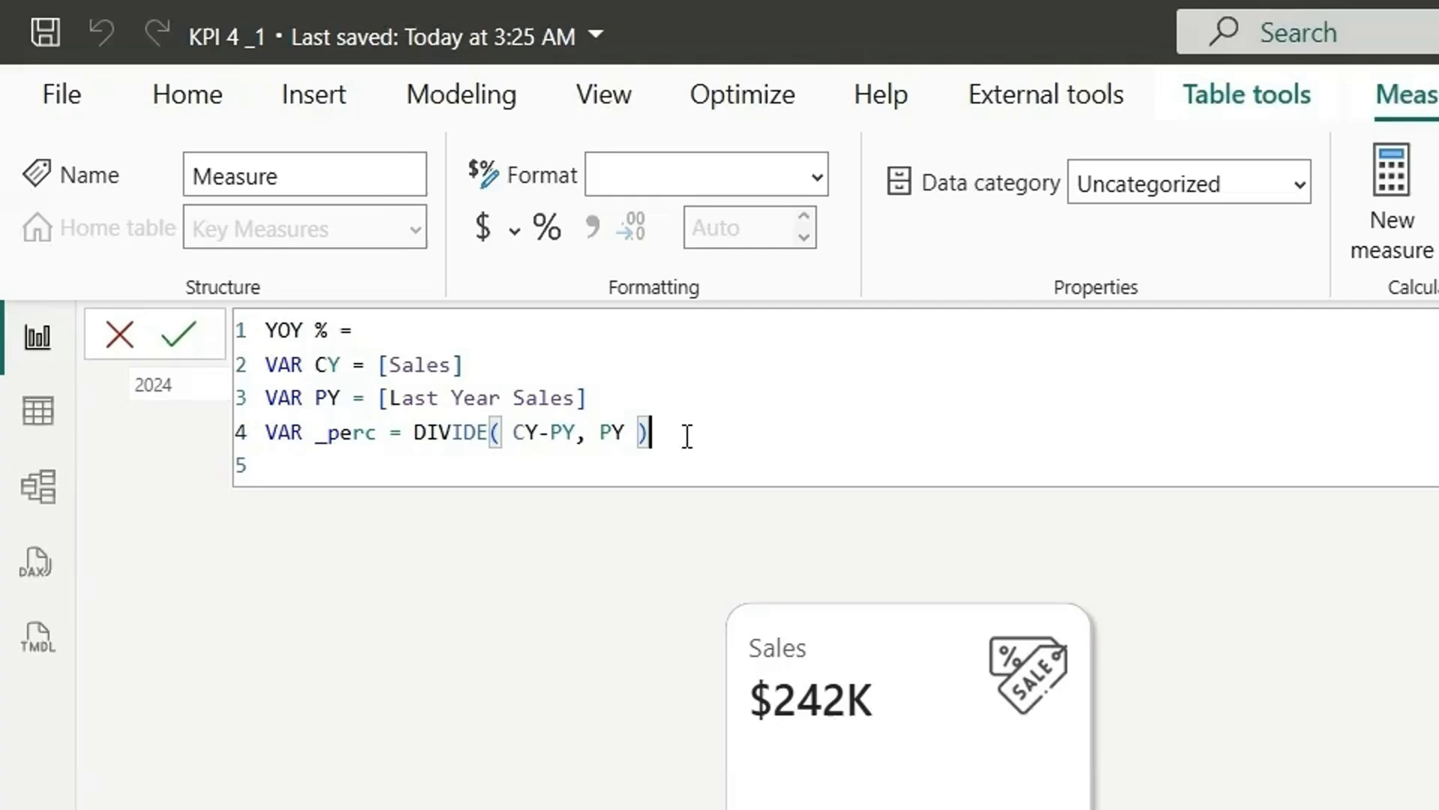
pyautogui.hotkey('shift', 'Return')
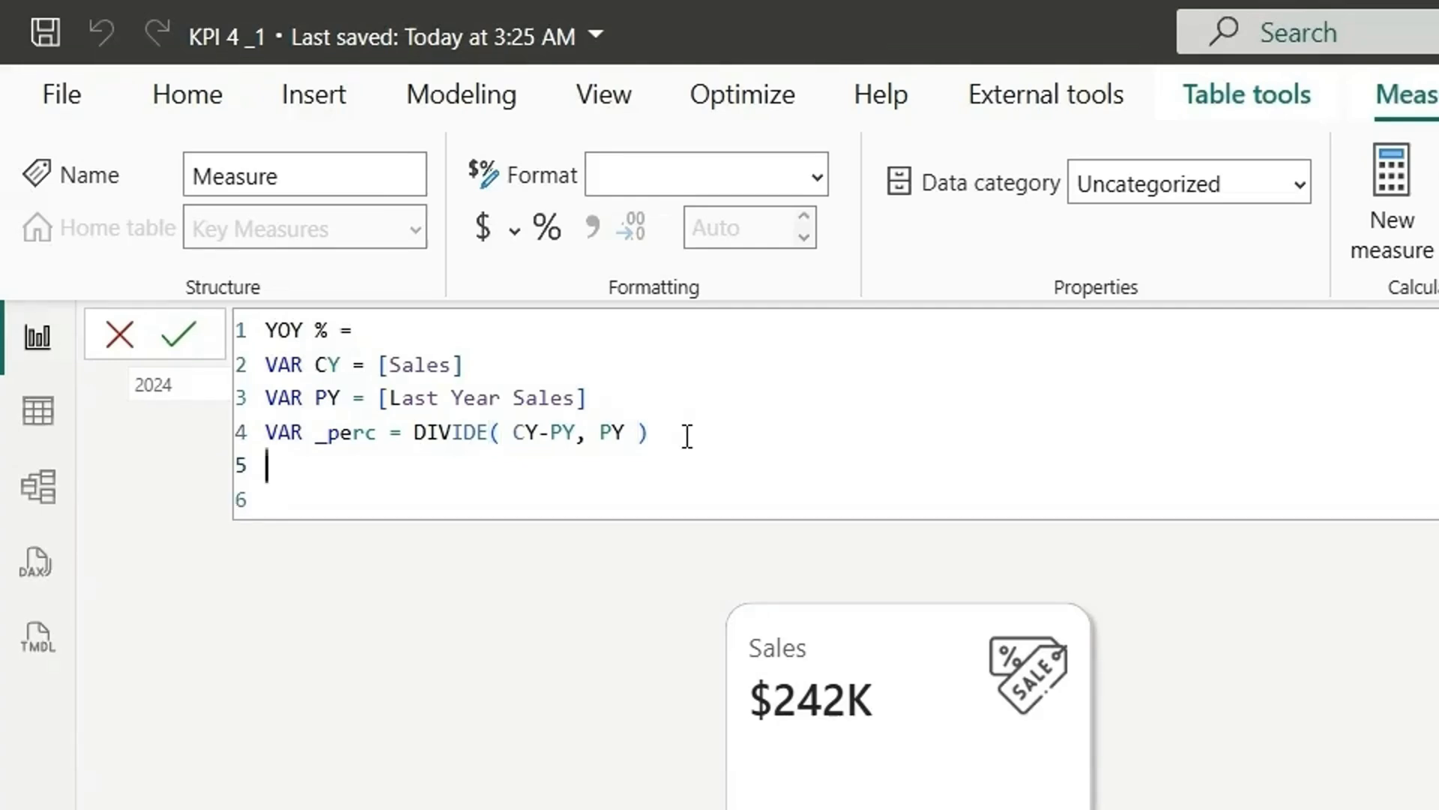
pyautogui.write('VAR _format = ')
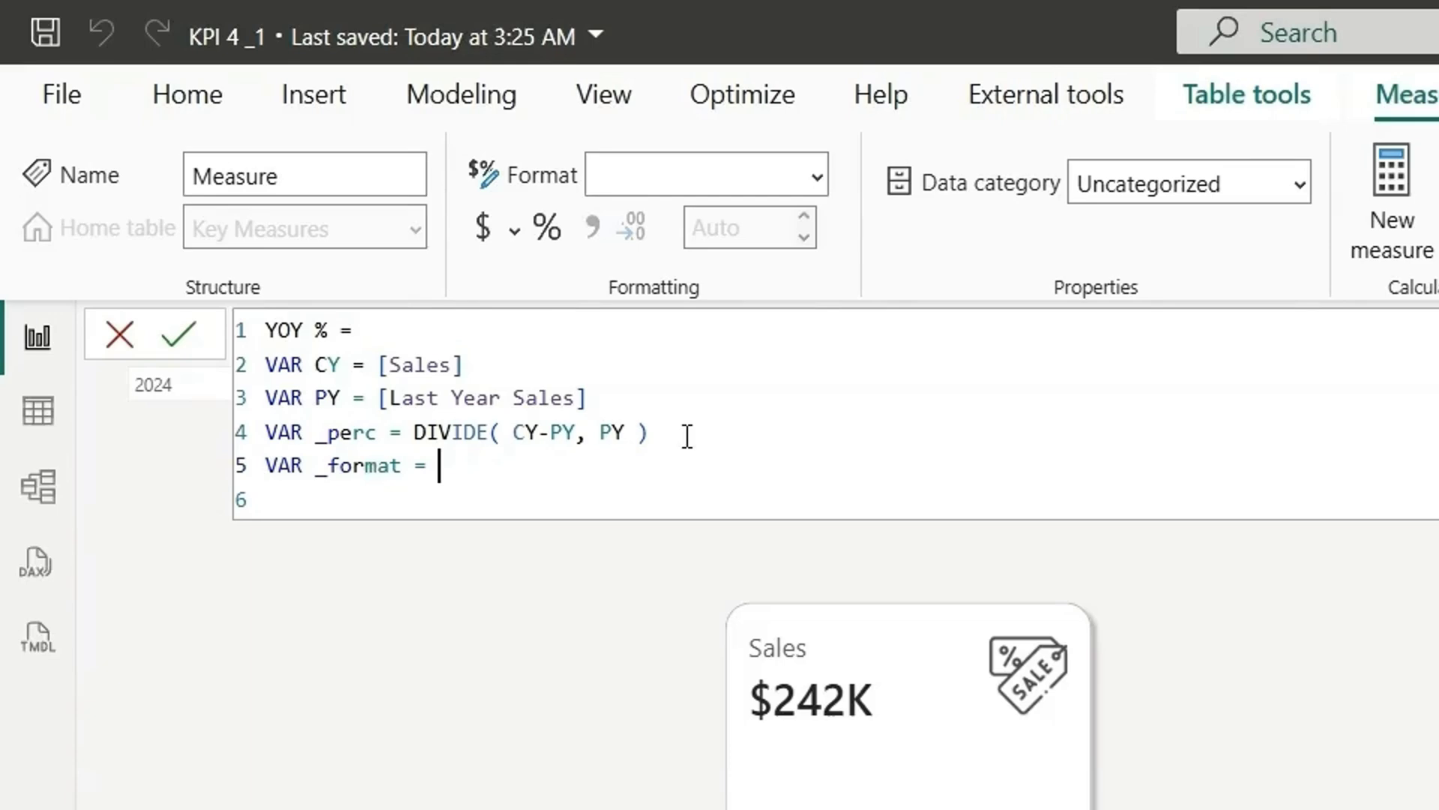
pyautogui.write('FORMAT(')
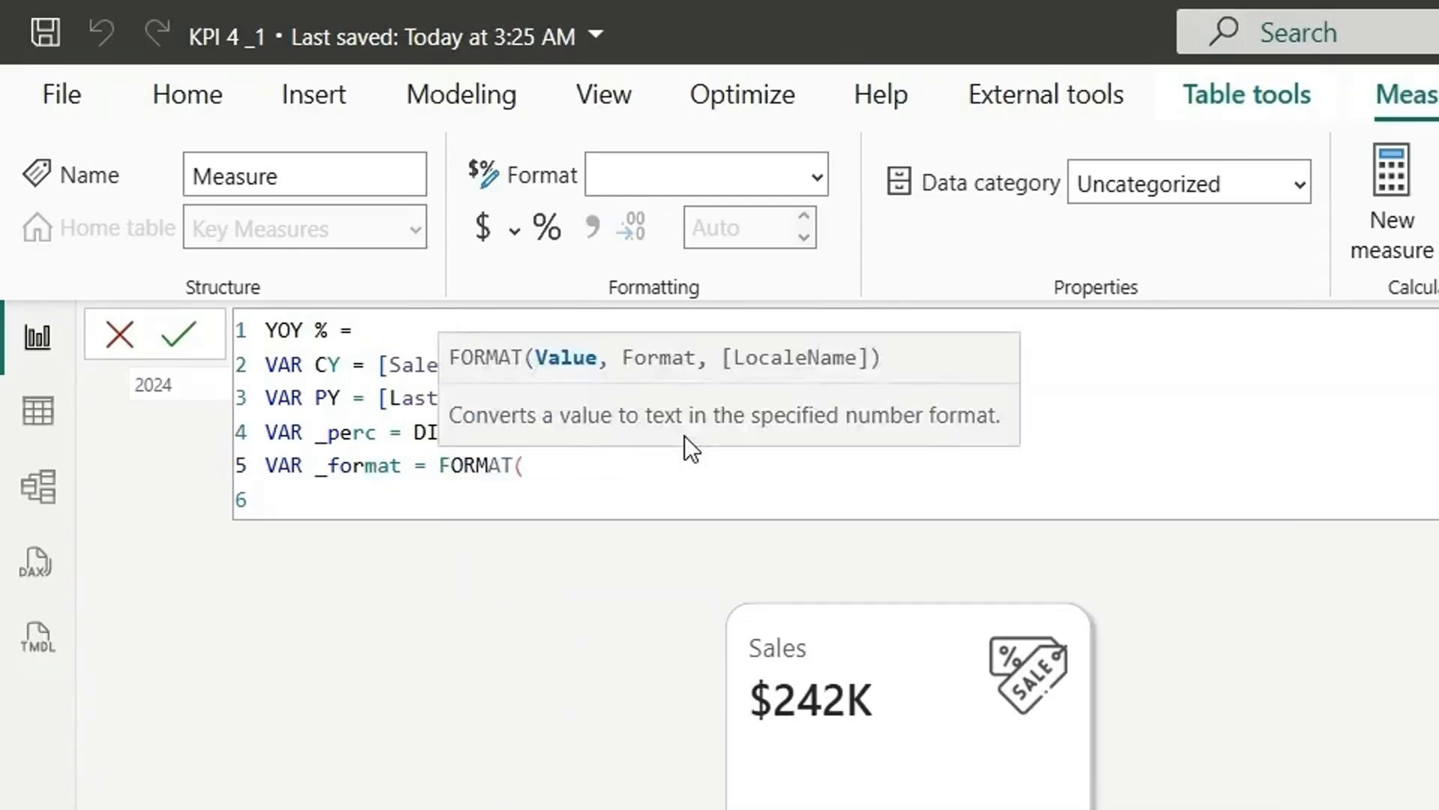
pyautogui.write(' _perc, ')
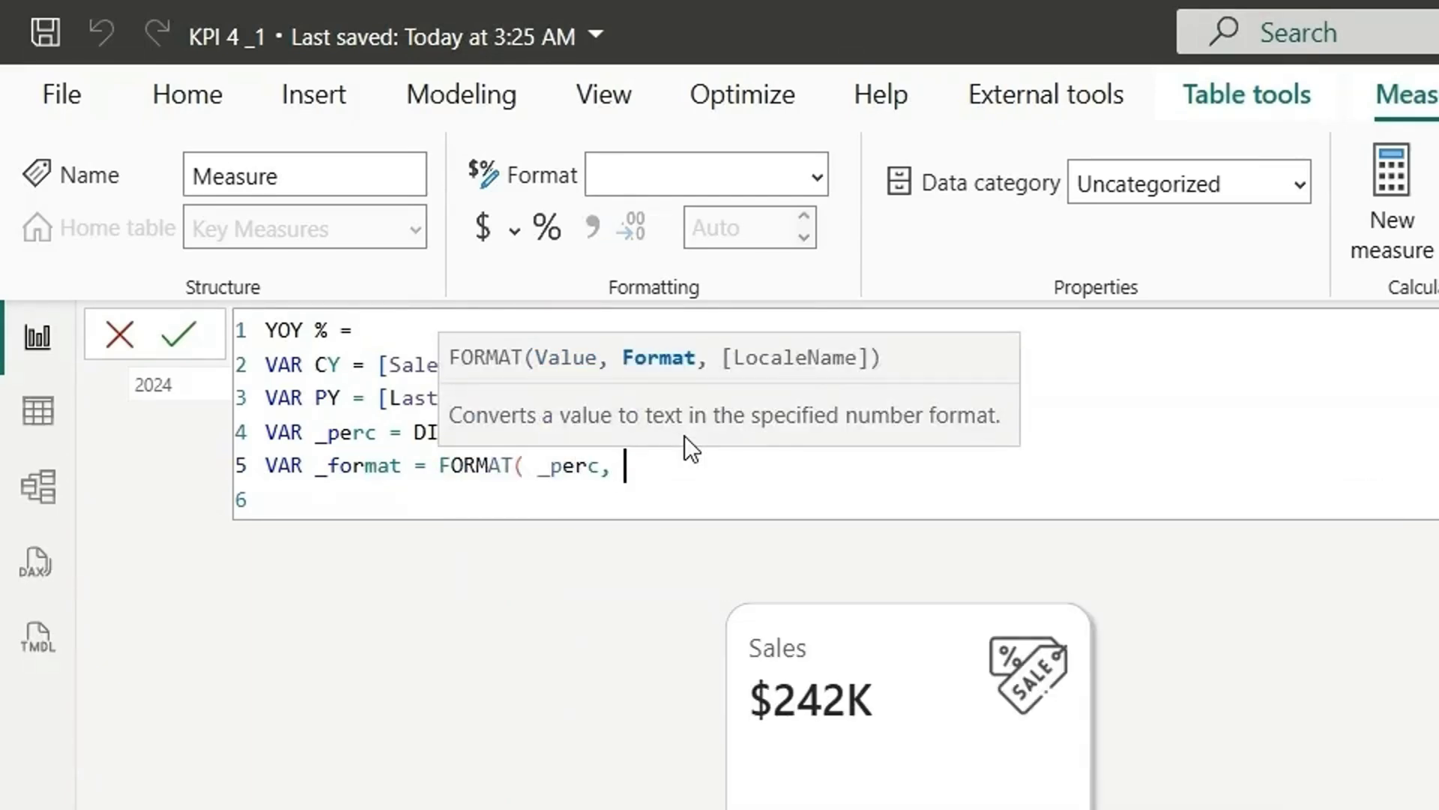
pyautogui.write('"0')
pyautogui.write('.0%;0.0%" )')
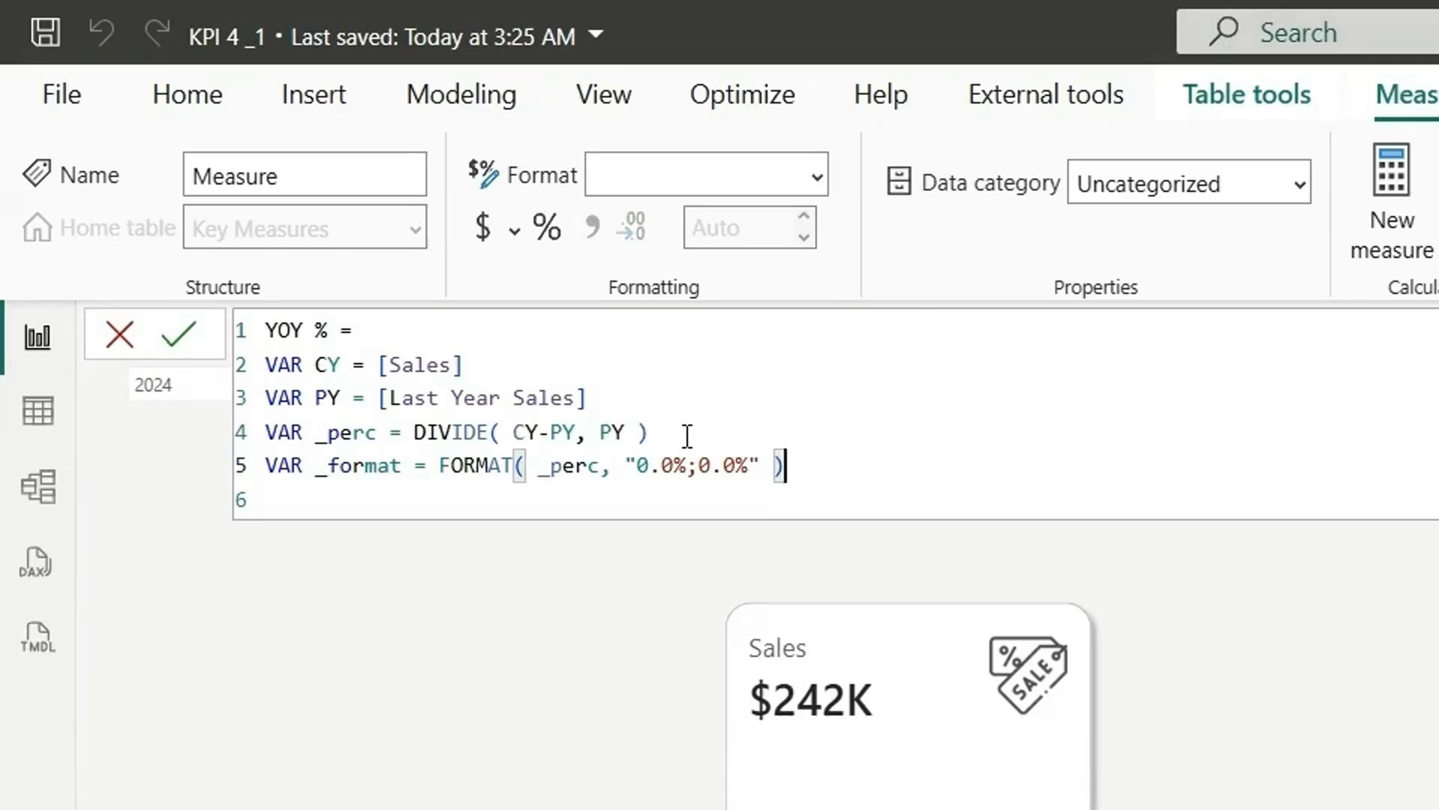
# Step: Add RETURN IF(_perc > 0, UNICHAR(9650) & " " & _format, ...) with a duplicated false-case line
pyautogui.hotkey('shift', 'Return')
pyautogui.write('VAR')
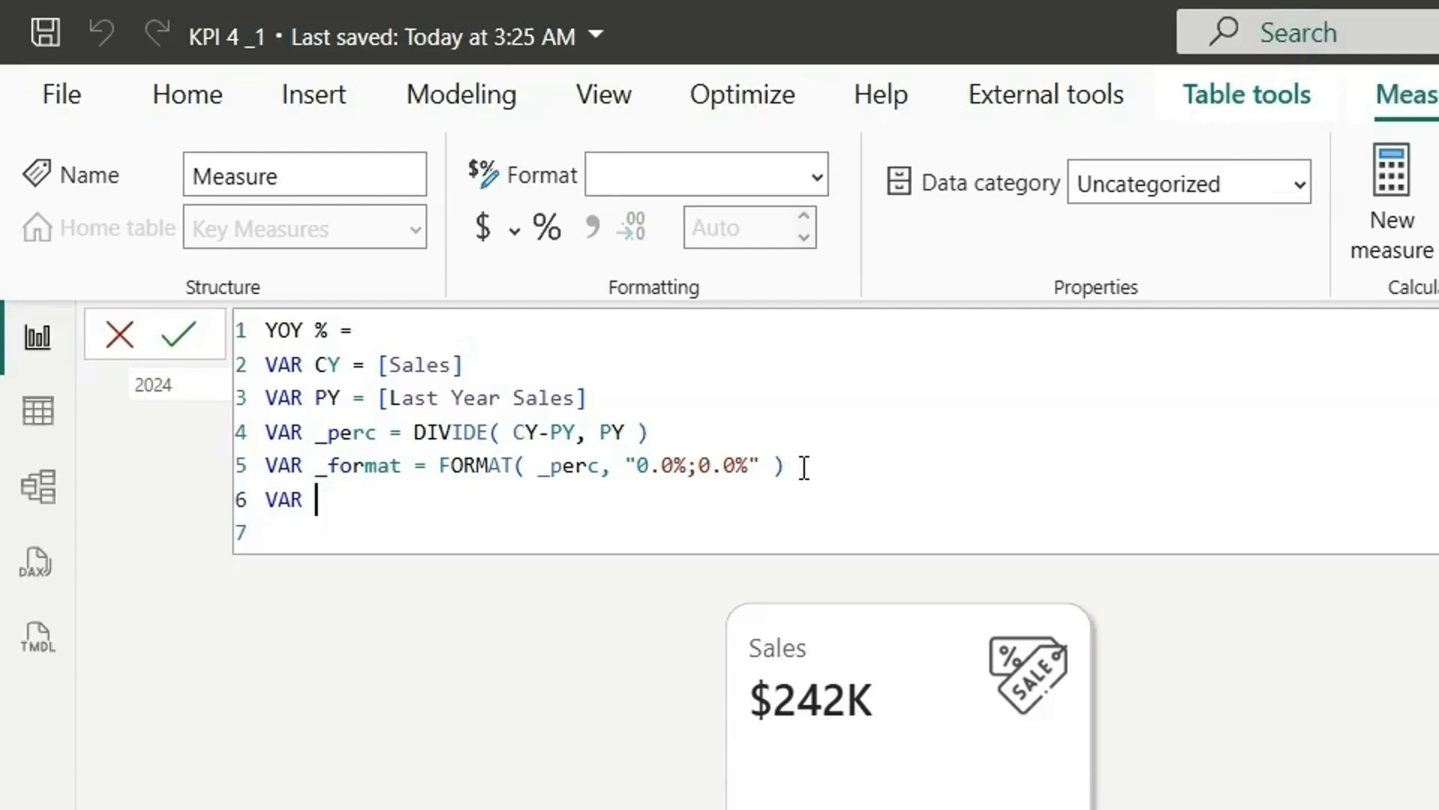
pyautogui.press('BackSpace')
pyautogui.press('BackSpace')
pyautogui.press('BackSpace')
pyautogui.press('BackSpace')
pyautogui.write('RETURN')
pyautogui.hotkey('shift', 'Return')
pyautogui.write('IF(')
pyautogui.hotkey('shift', 'Return')
pyautogui.write('_pe')
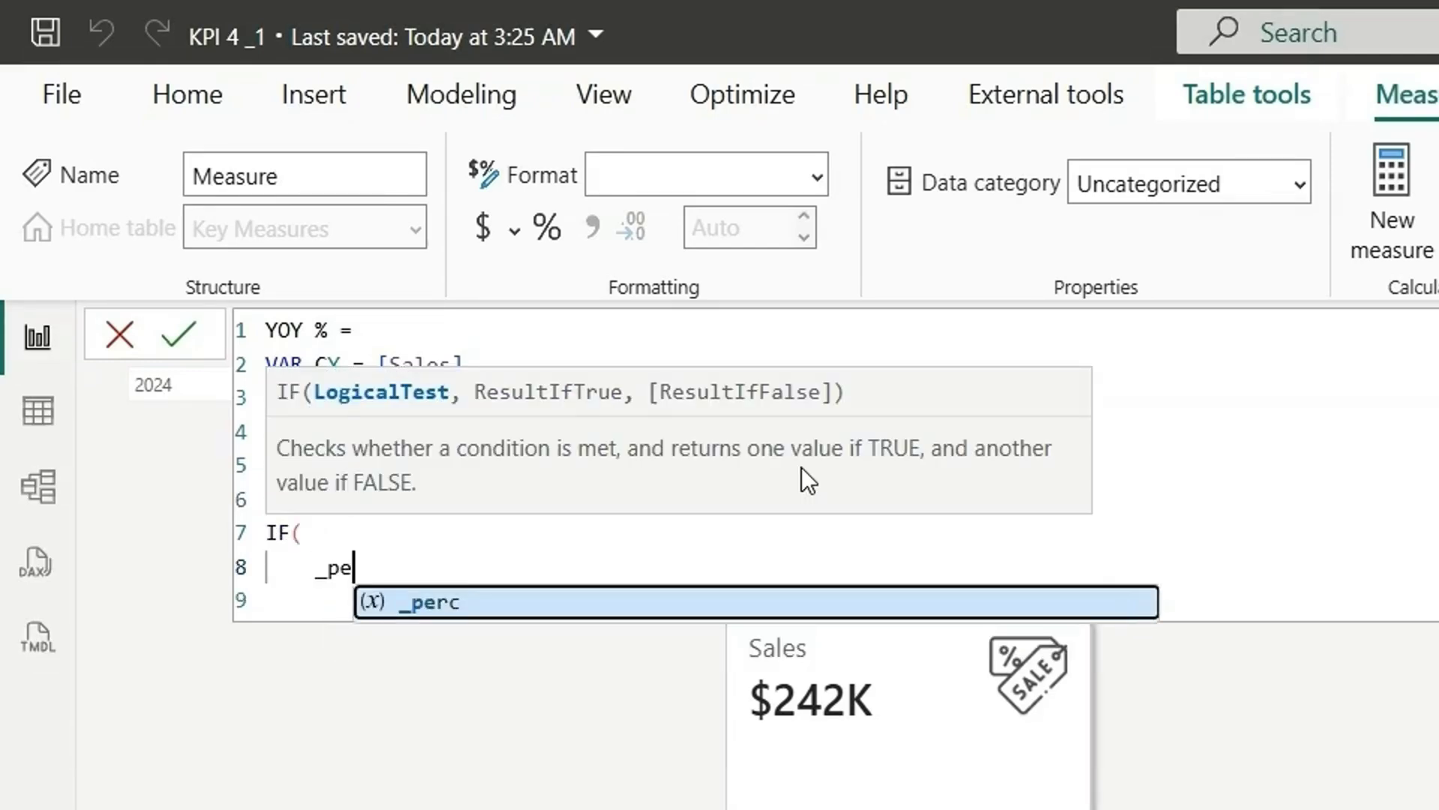
pyautogui.write('rc > 0,')
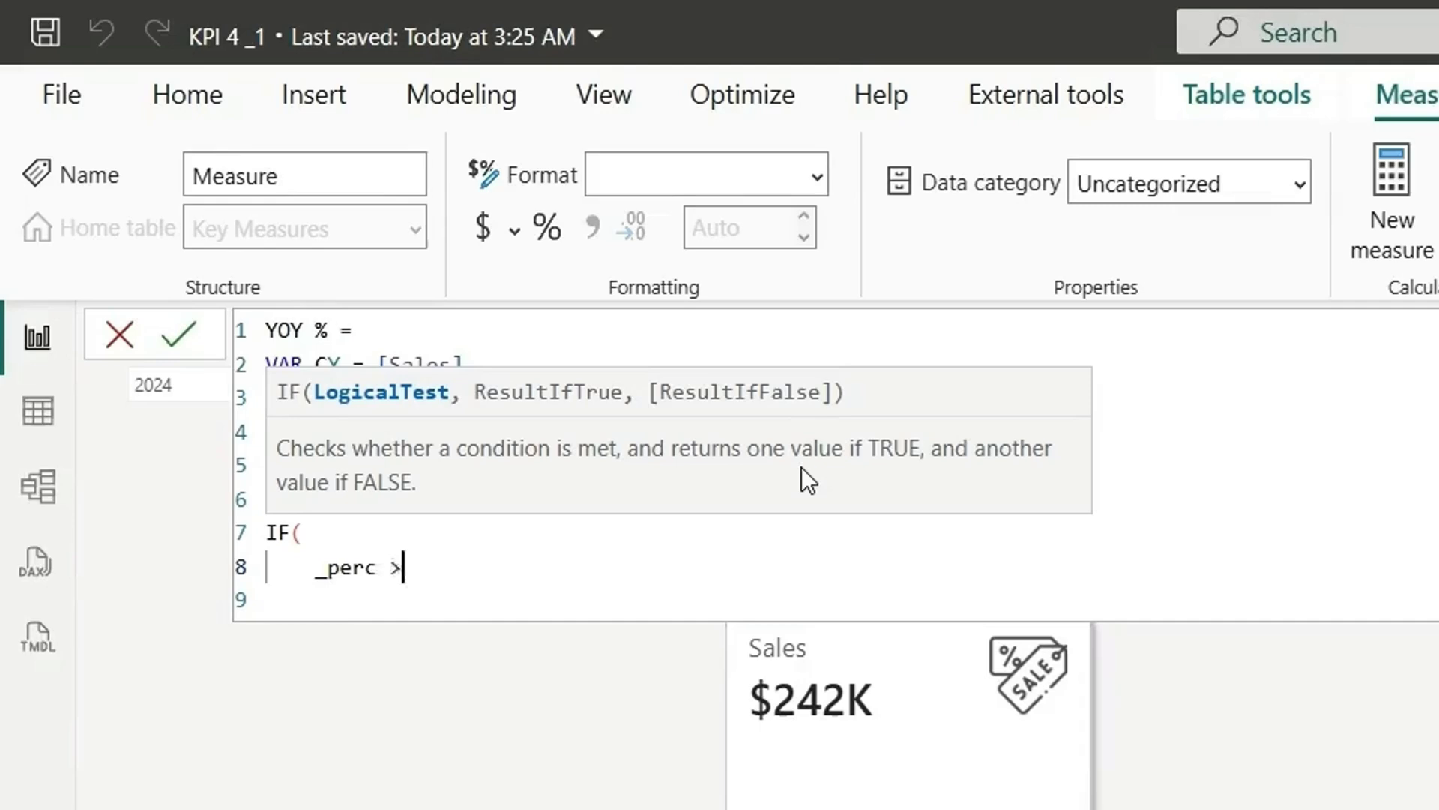
pyautogui.hotkey('shift', 'Return')
pyautogui.write('UNICHAR(')
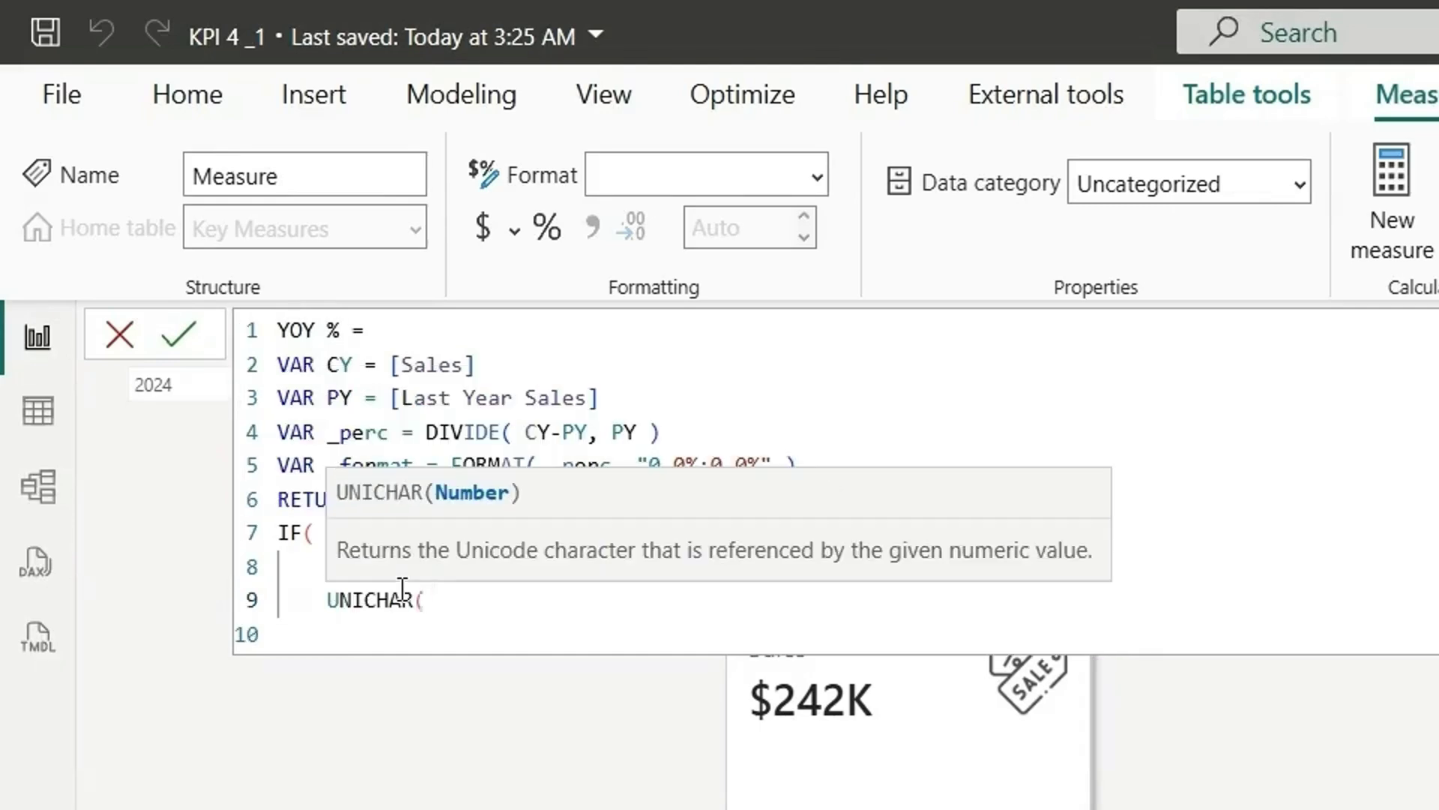
pyautogui.write('9650)')
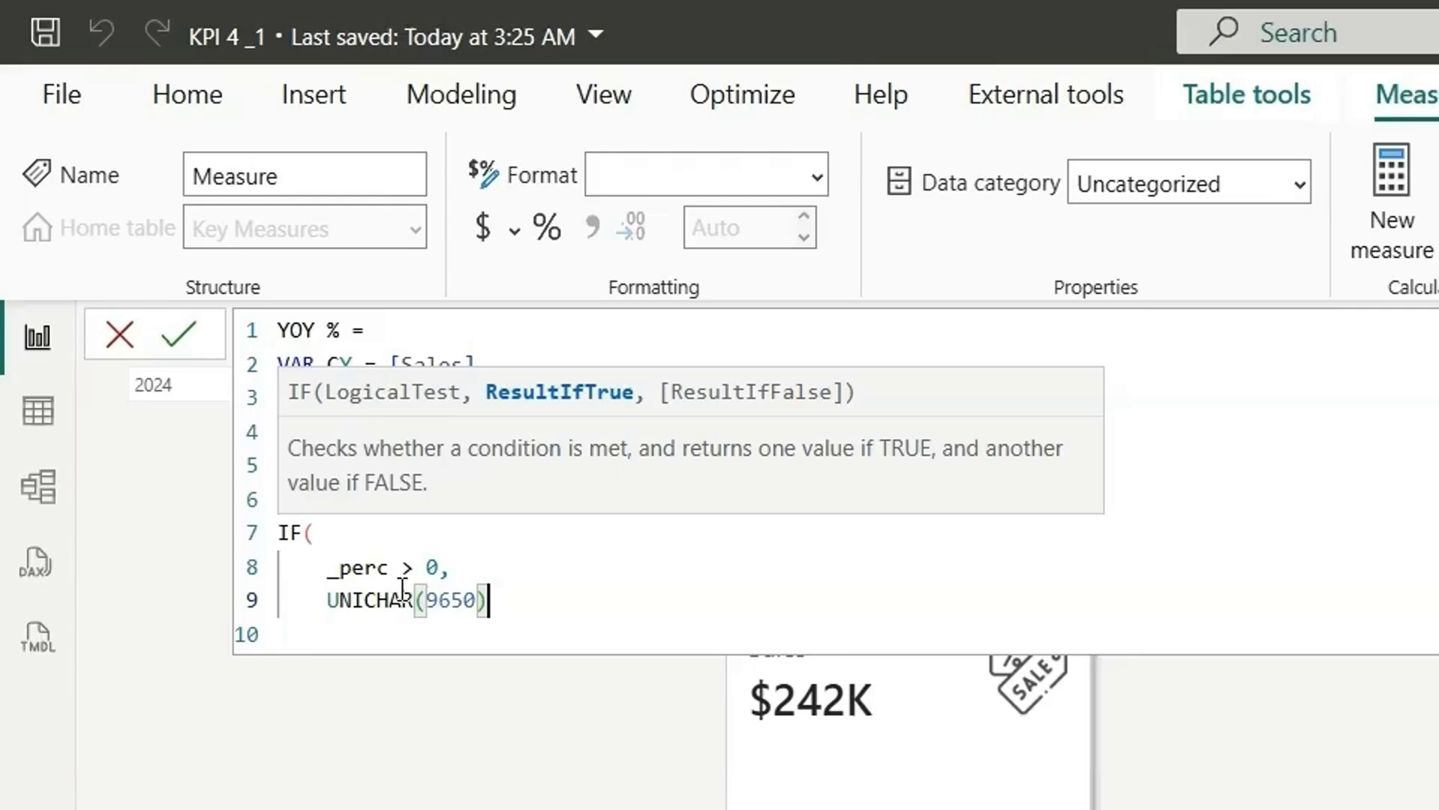
pyautogui.write(' &')
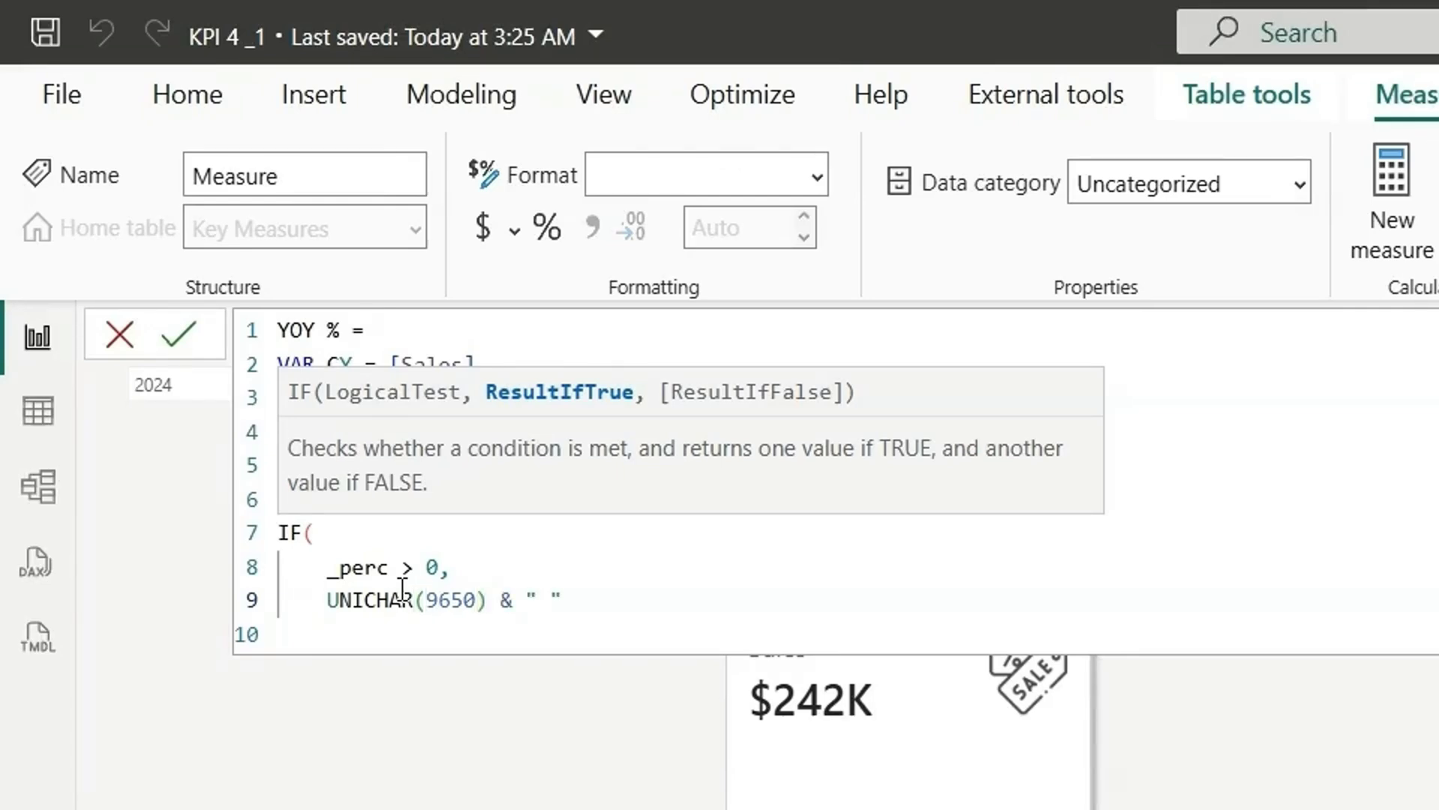
pyautogui.write(' " " & _format,')
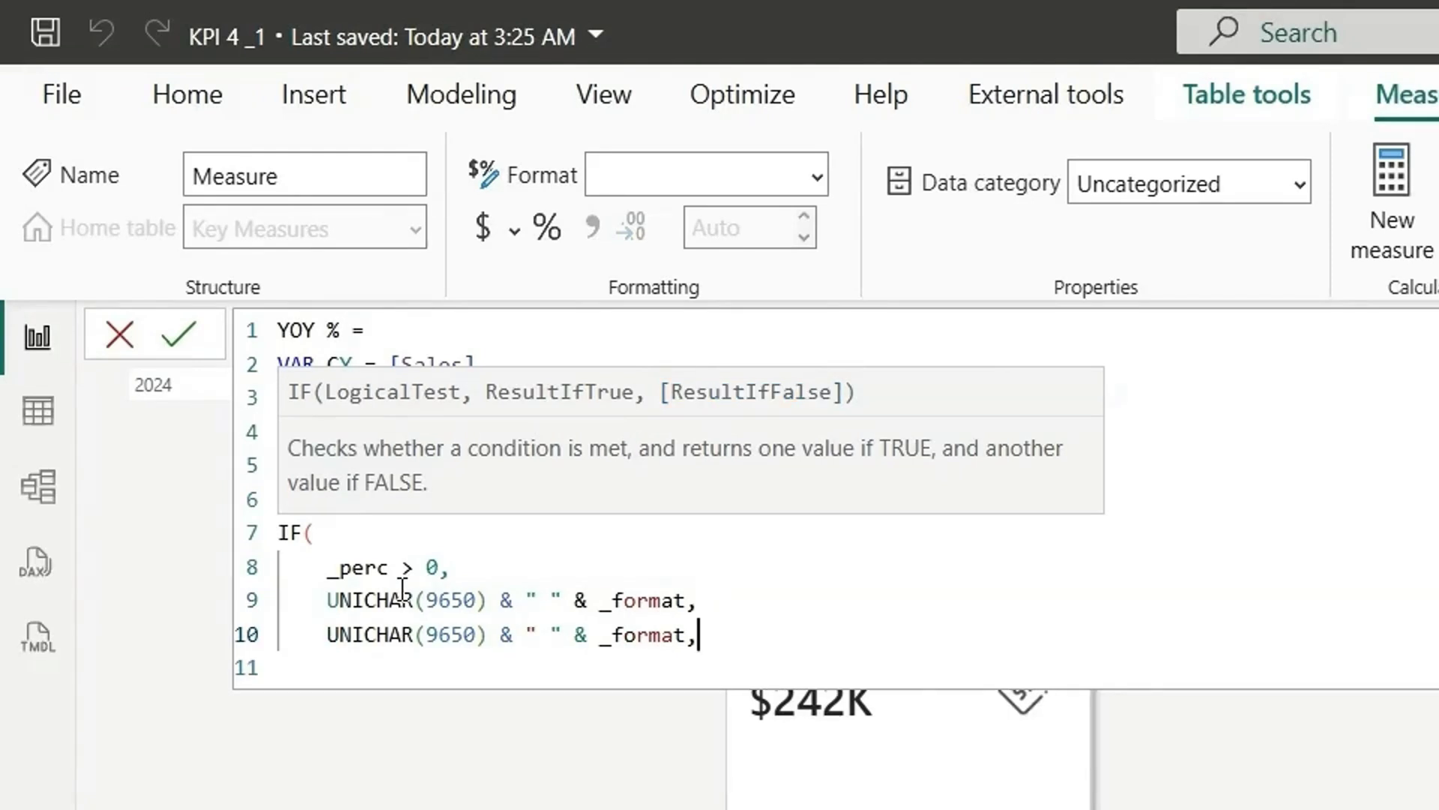
pyautogui.hotkey('shift', 'alt', 'Down')
pyautogui.press('BackSpace')
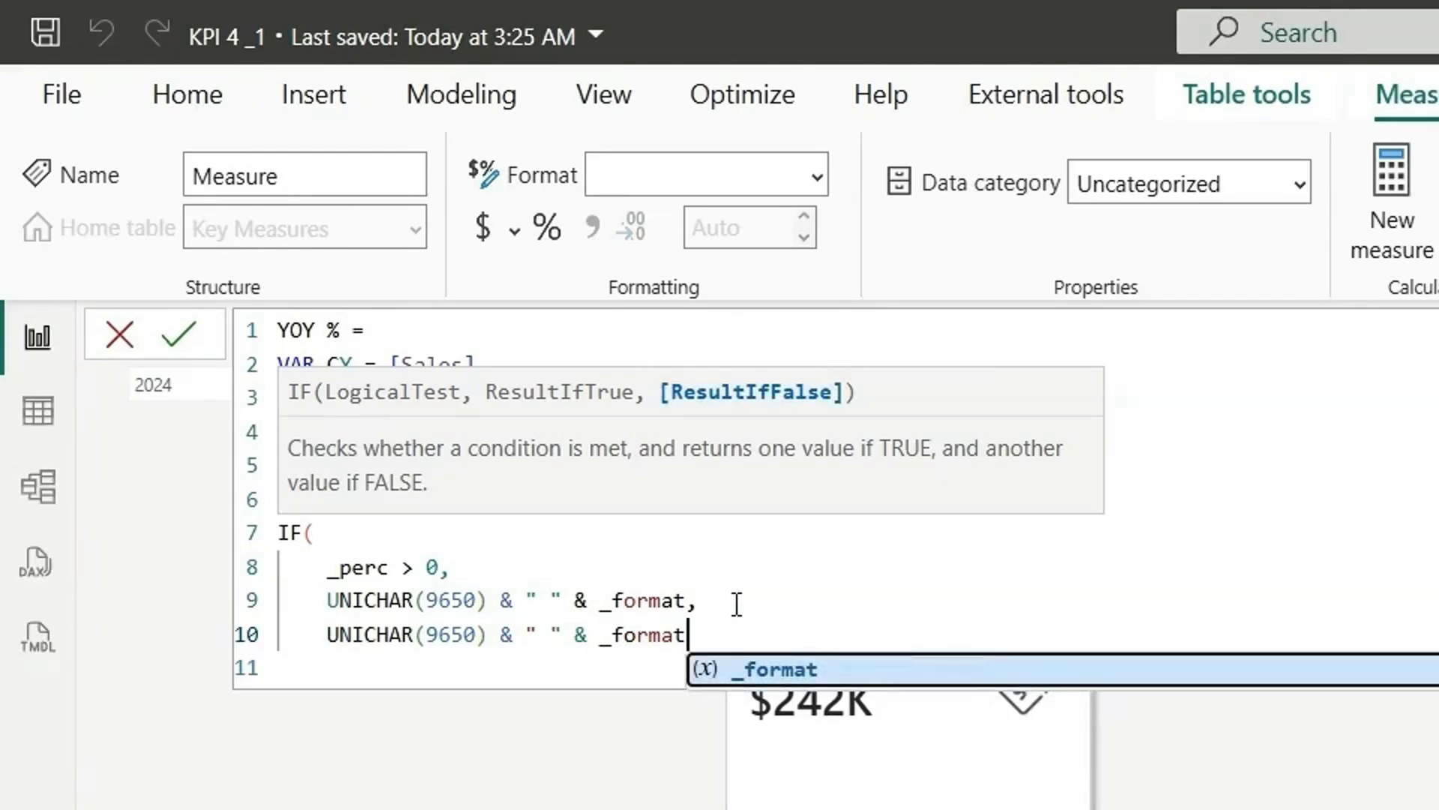
pyautogui.press('Return')
pyautogui.write(')')
# Step: Change the false-case arrow to UNICHAR(9660), commit the measure, and select lines 1–4
pyautogui.click(466, 646)
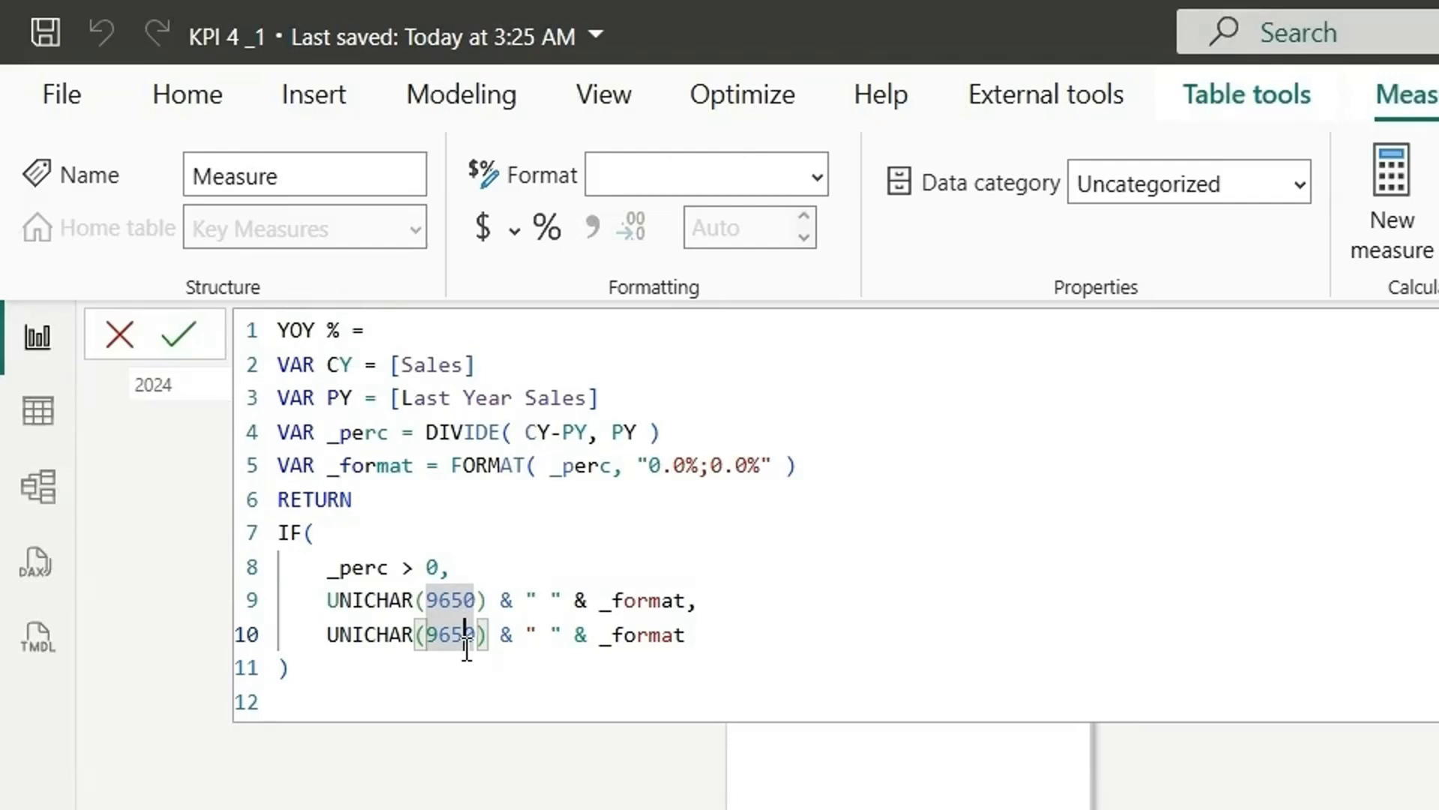
pyautogui.press('BackSpace')
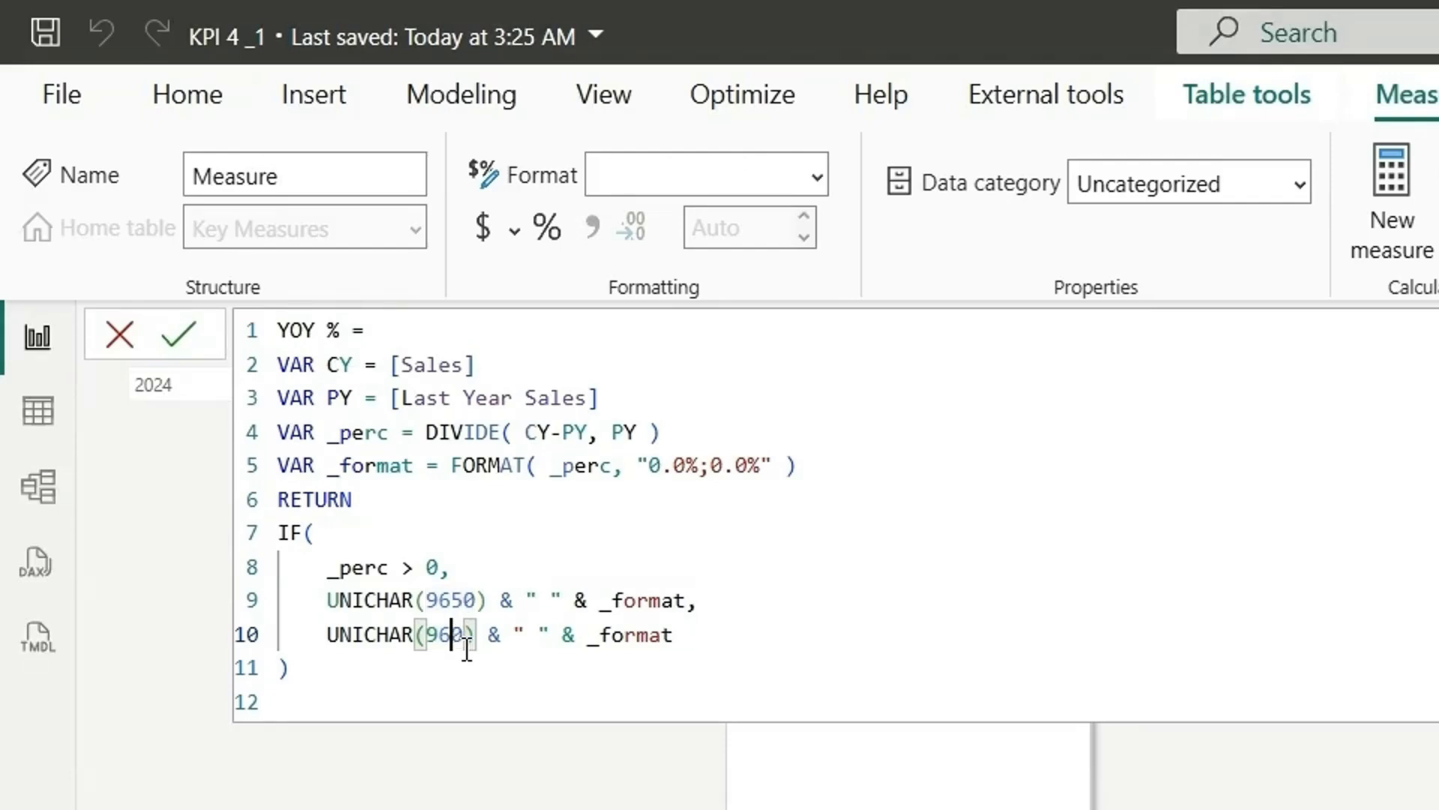
pyautogui.write('6')
pyautogui.click(700, 636)
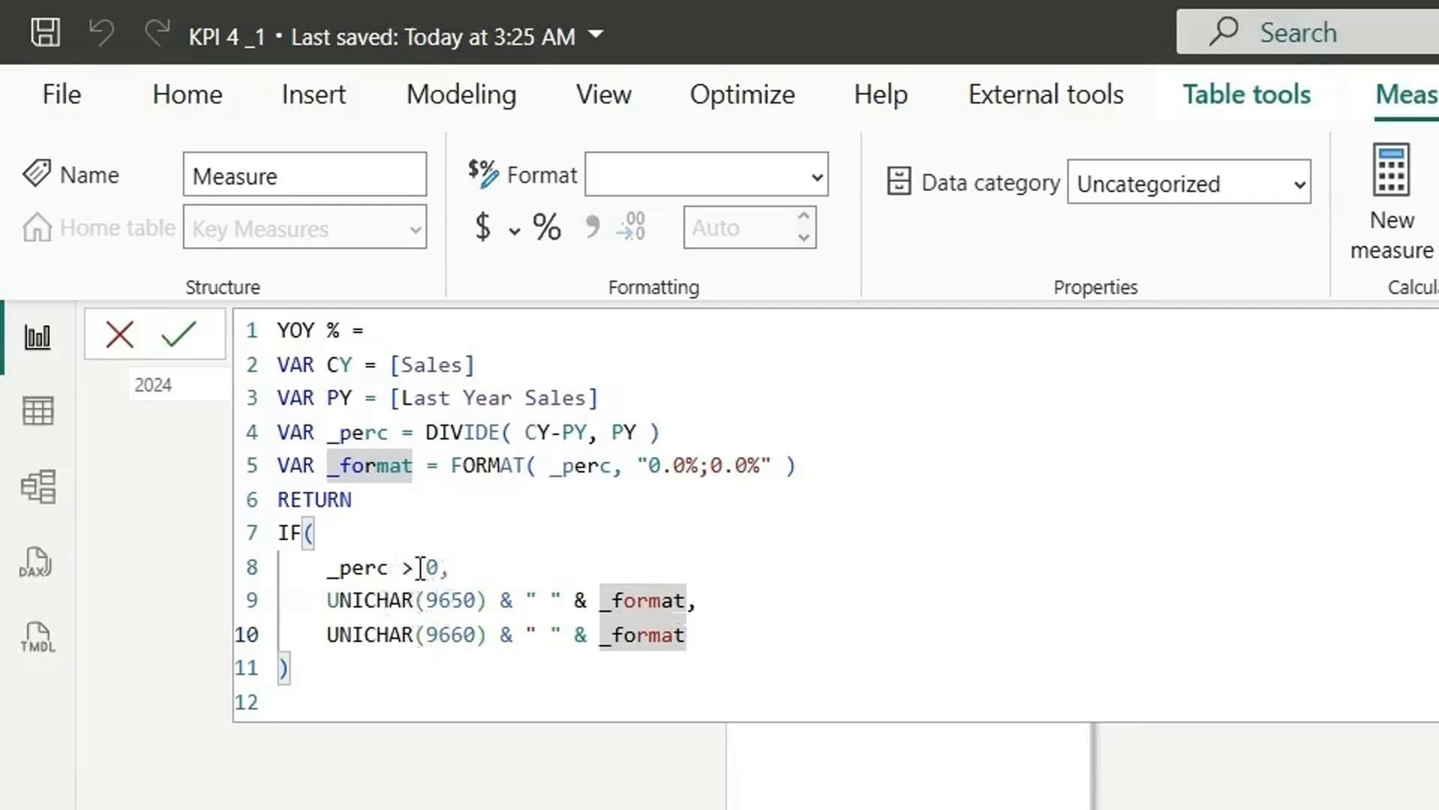
pyautogui.hotkey('ctrl', 'End')
pyautogui.press('BackSpace')
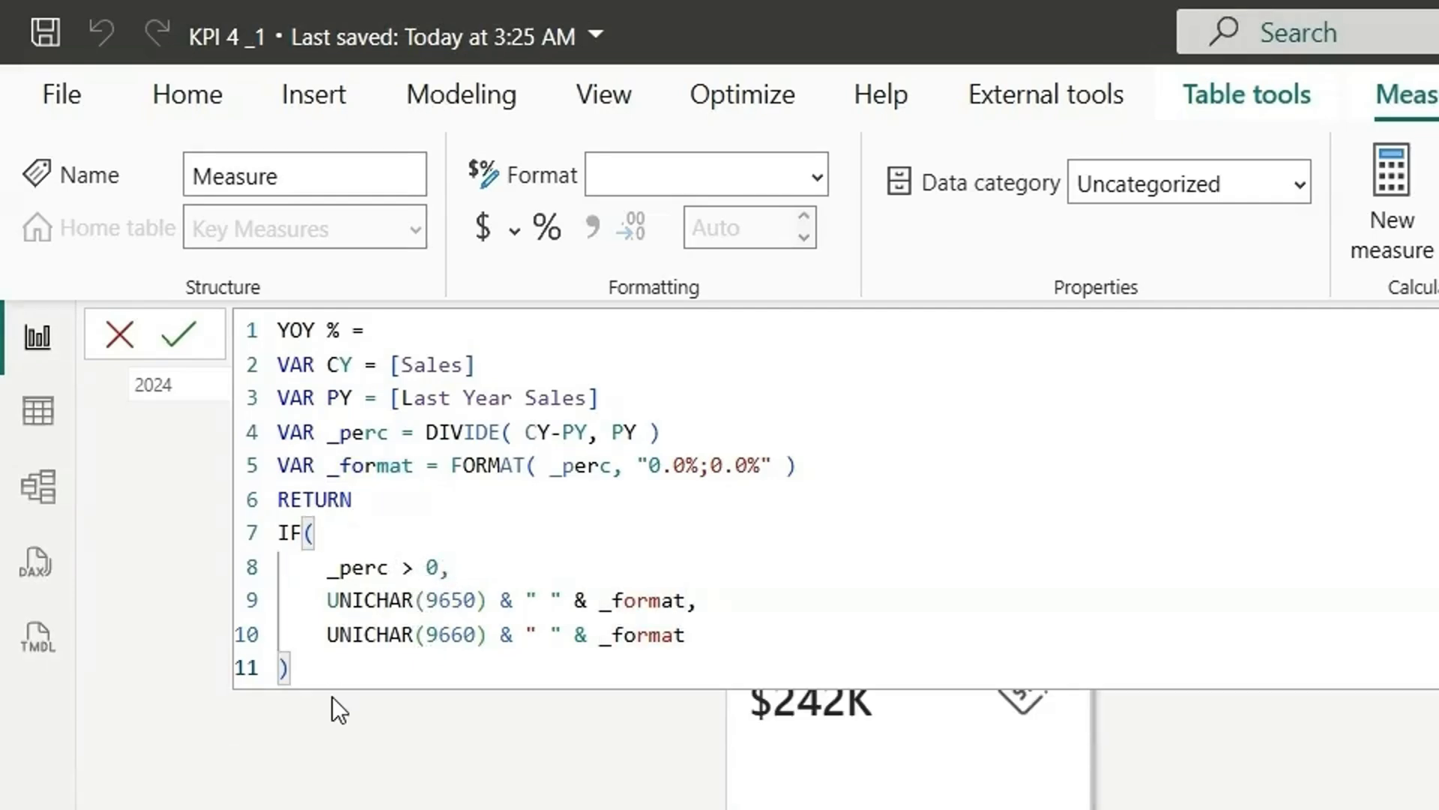
pyautogui.press('Return')
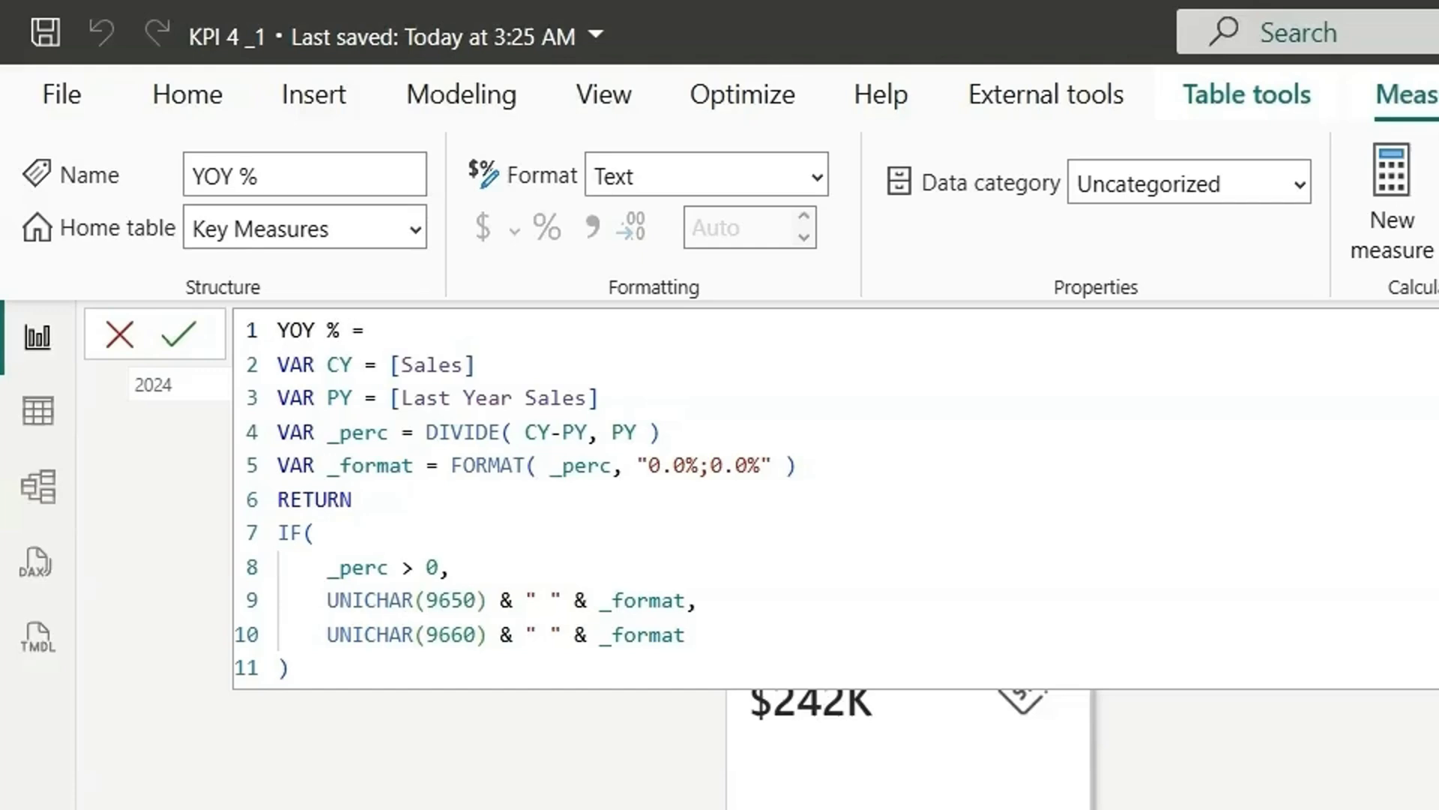
pyautogui.click(176, 336)
pyautogui.moveTo(671, 431); pyautogui.dragTo(280, 336)
pyautogui.hotkey('ctrl', 'c')
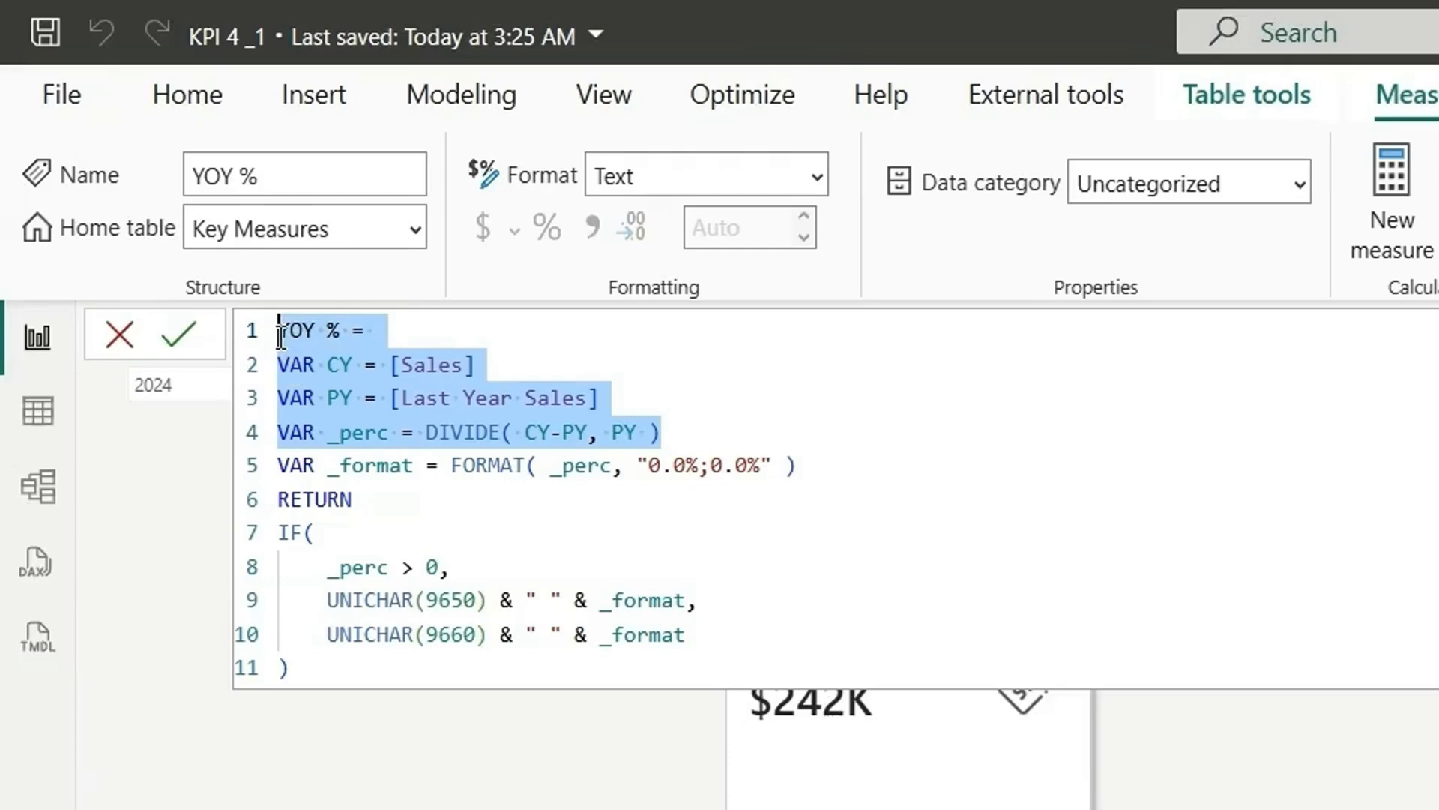
# Step: Create a new measure from the pasted YOY % formula lines and rename it CF
pyautogui.click(1405, 247)
pyautogui.hotkey('ctrl', 'v')
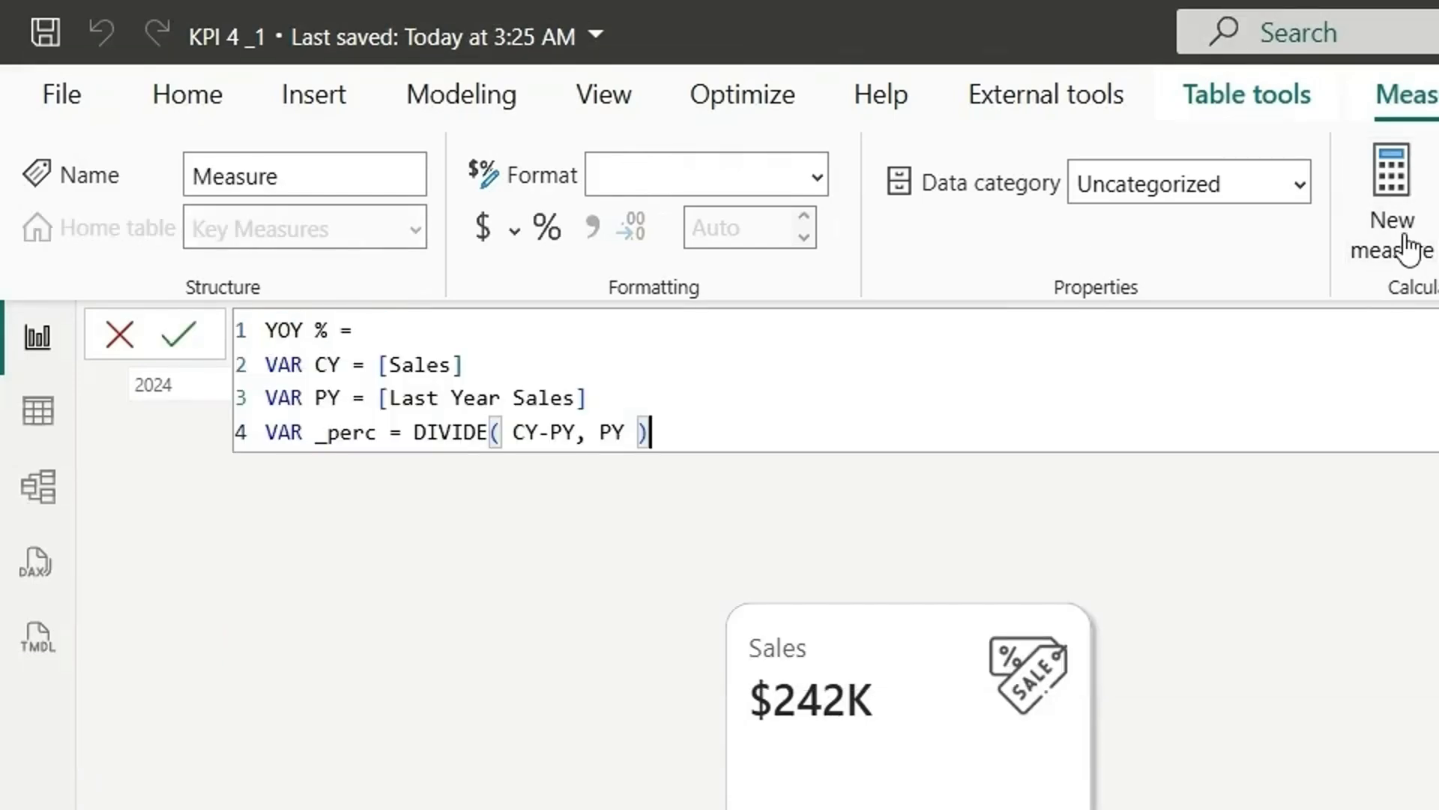
pyautogui.press('Up')
pyautogui.hotkey('shift', 'ctrl', 'Right')
pyautogui.hotkey('shift', 'ctrl', 'Right')
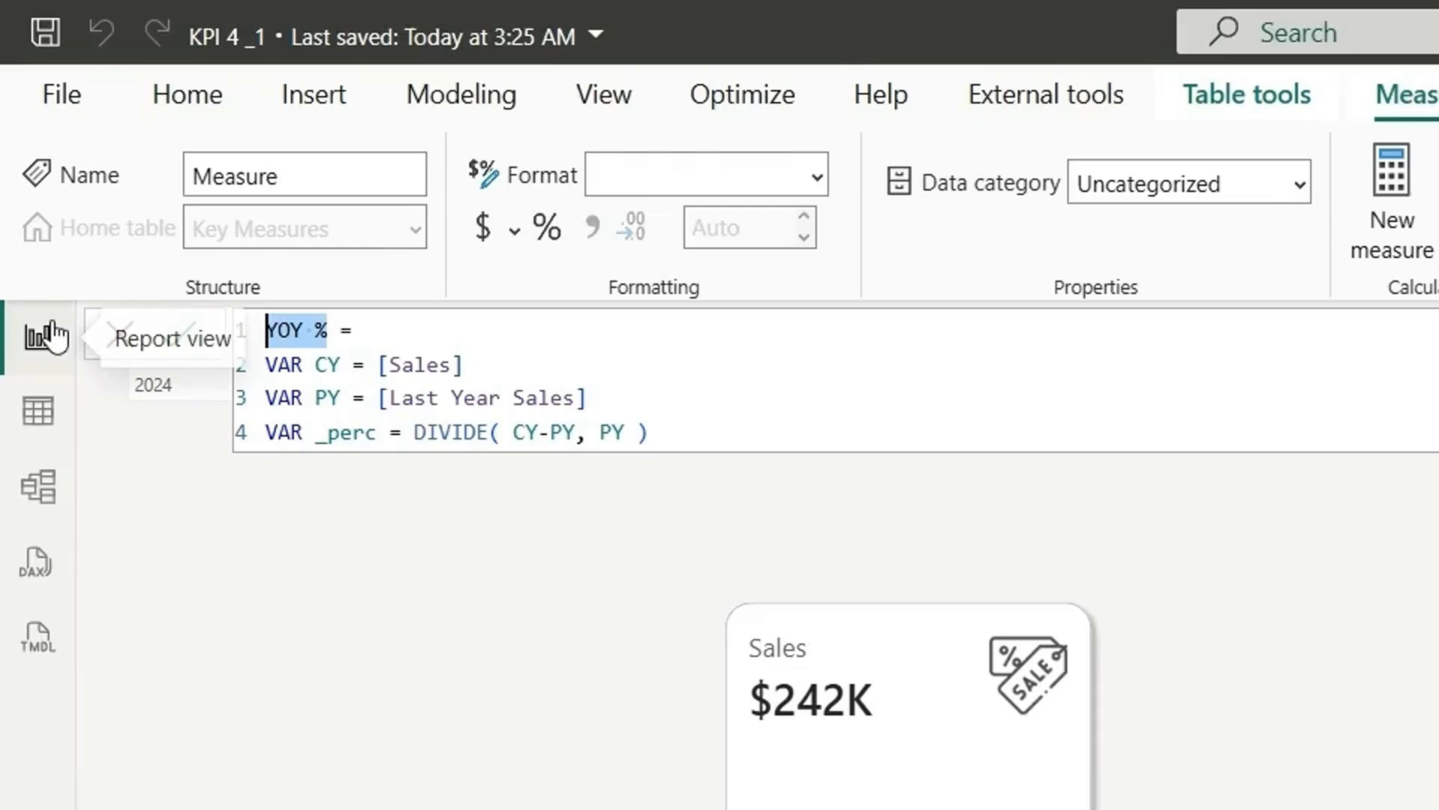
pyautogui.write('CF')
# Step: Add a RETURN SWITCH(TRUE(), _perc>0, "Green", …) clause to the CF measure
pyautogui.click(674, 419)
pyautogui.press('Return')
pyautogui.write('ret')
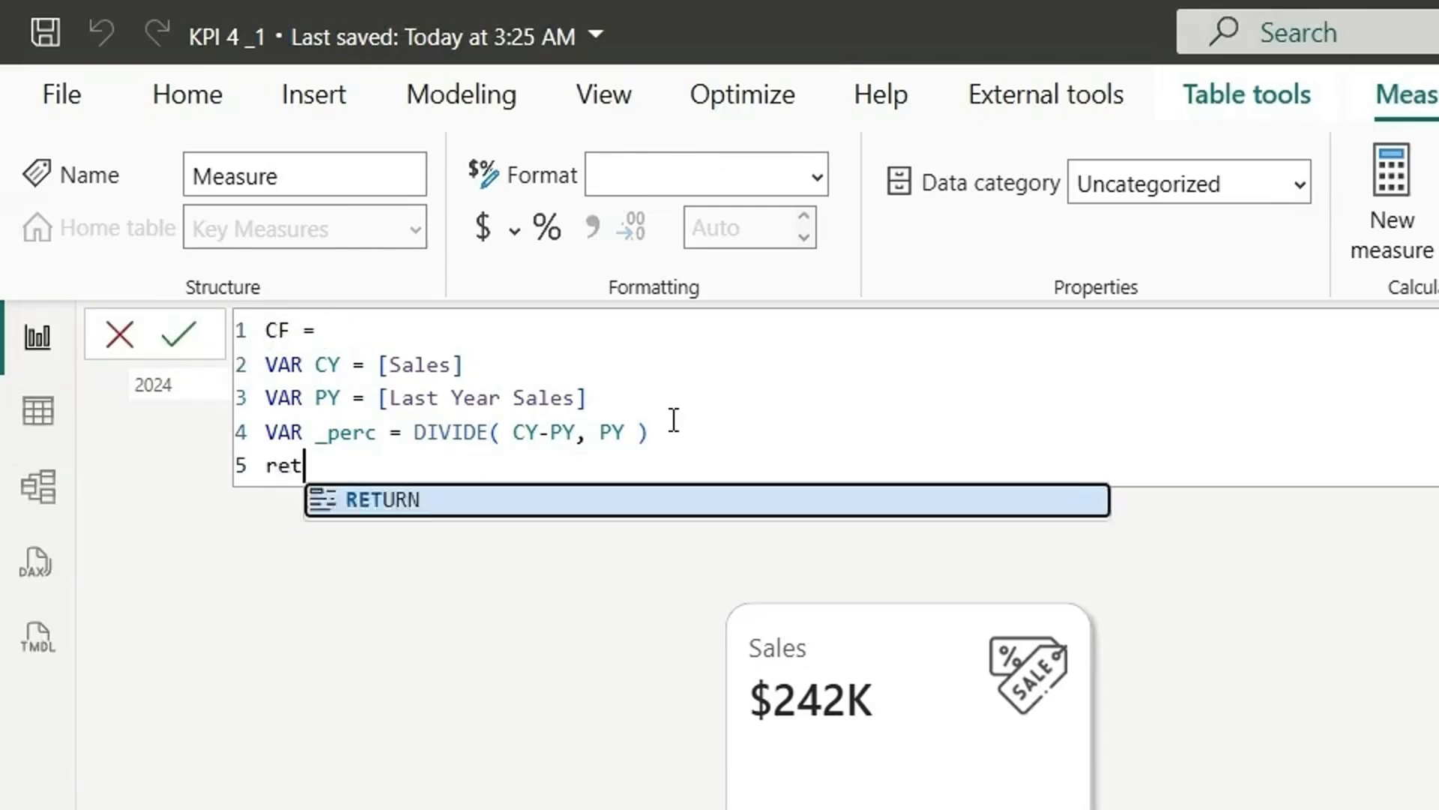
pyautogui.press('Tab')
pyautogui.press('Return')
pyautogui.write('sw')
pyautogui.press('Tab')
pyautogui.press('Return')
pyautogui.write('TRUE(),')
pyautogui.press('Return')
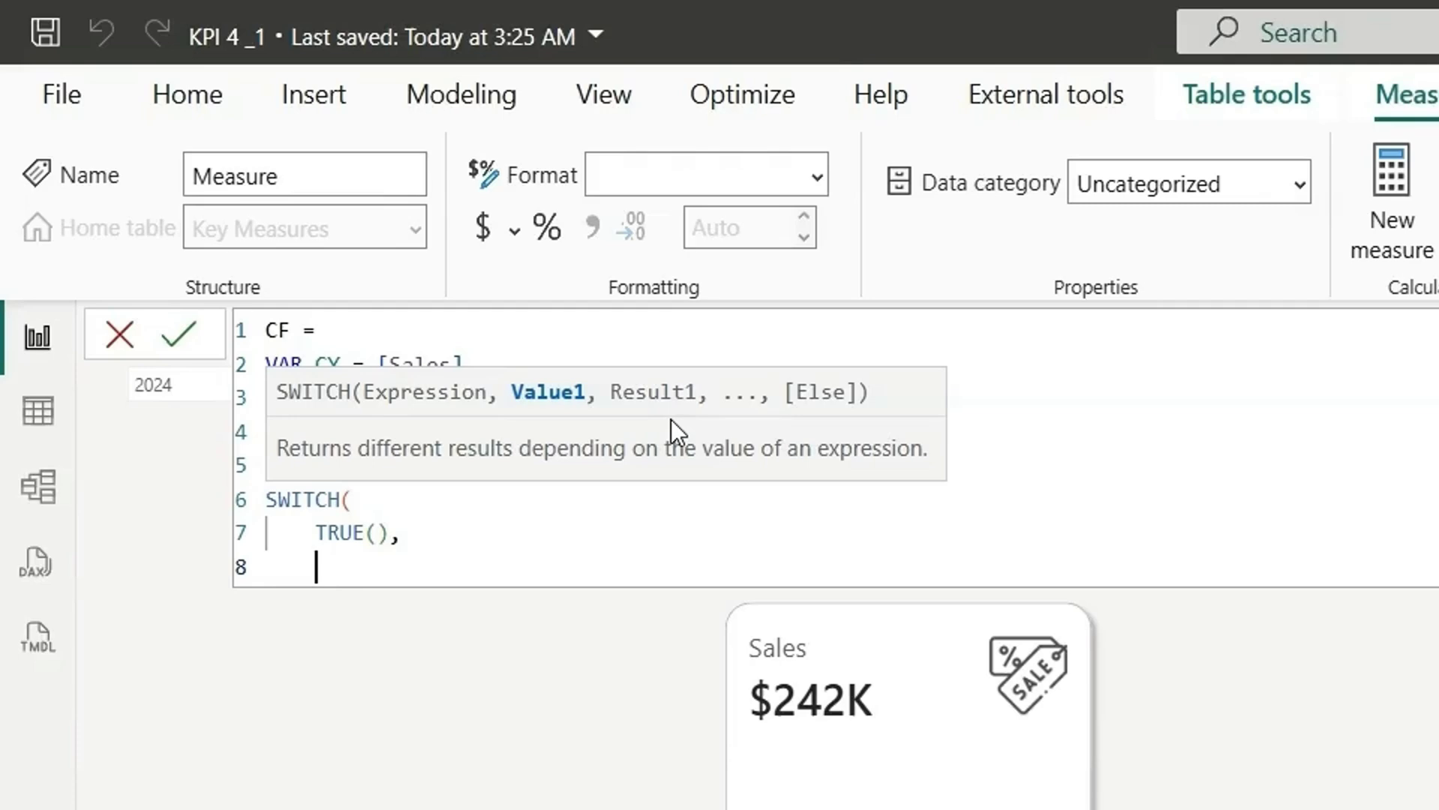
pyautogui.write('_perc>0,')
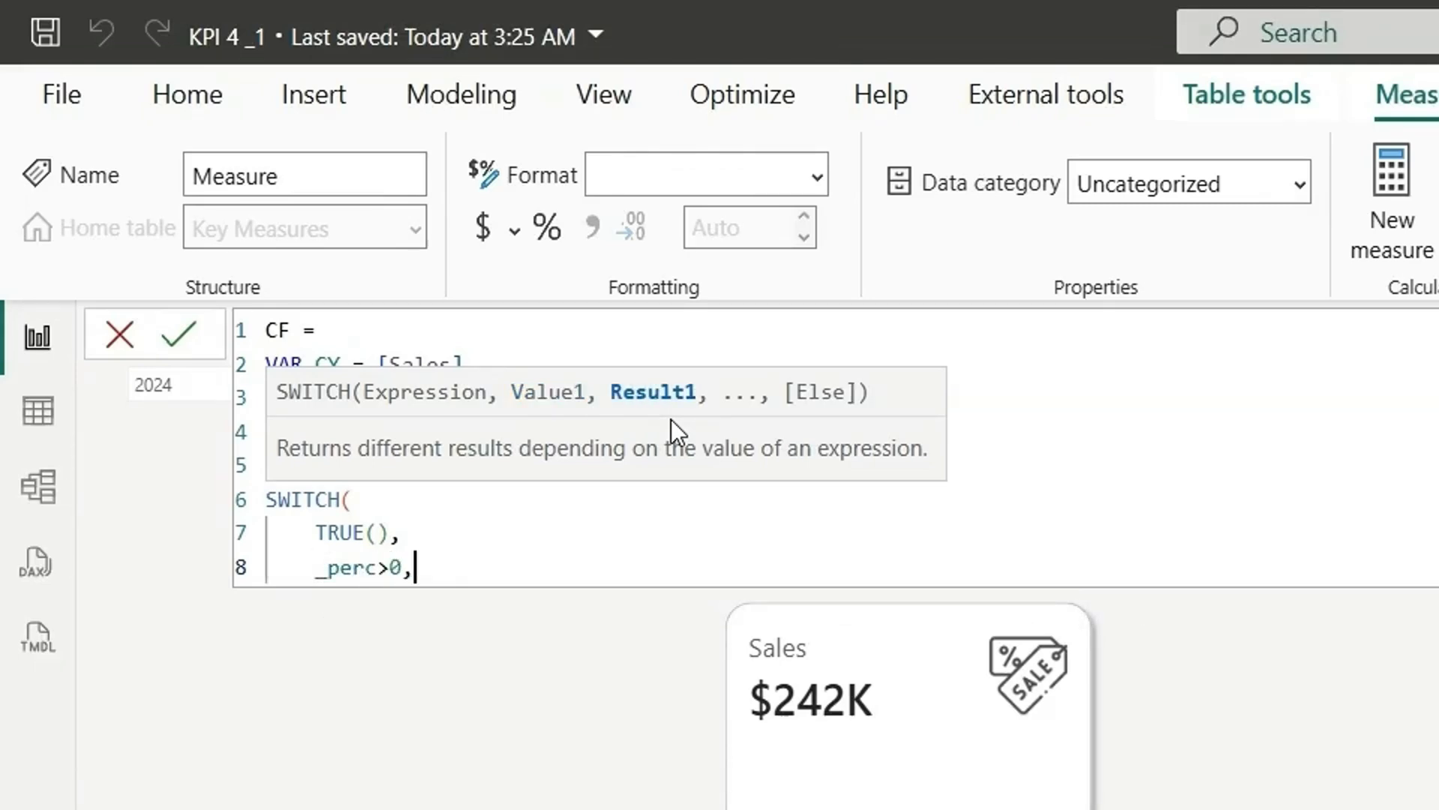
pyautogui.write(' "Green",')
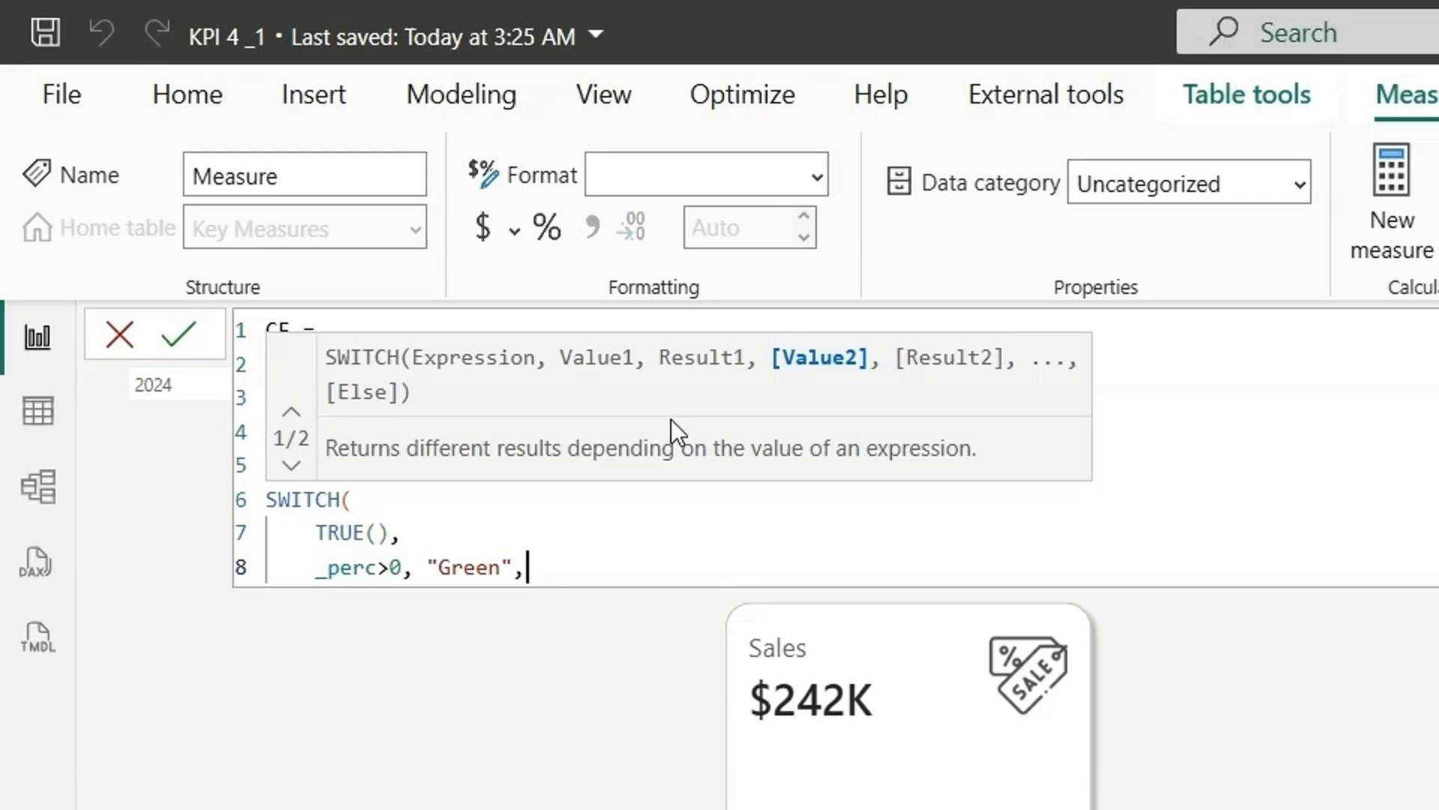
# Step: Add a duplicated condition line reading _perc<0, "Red"
pyautogui.hotkey('shift', 'alt', 'Down')
pyautogui.click(389, 600)
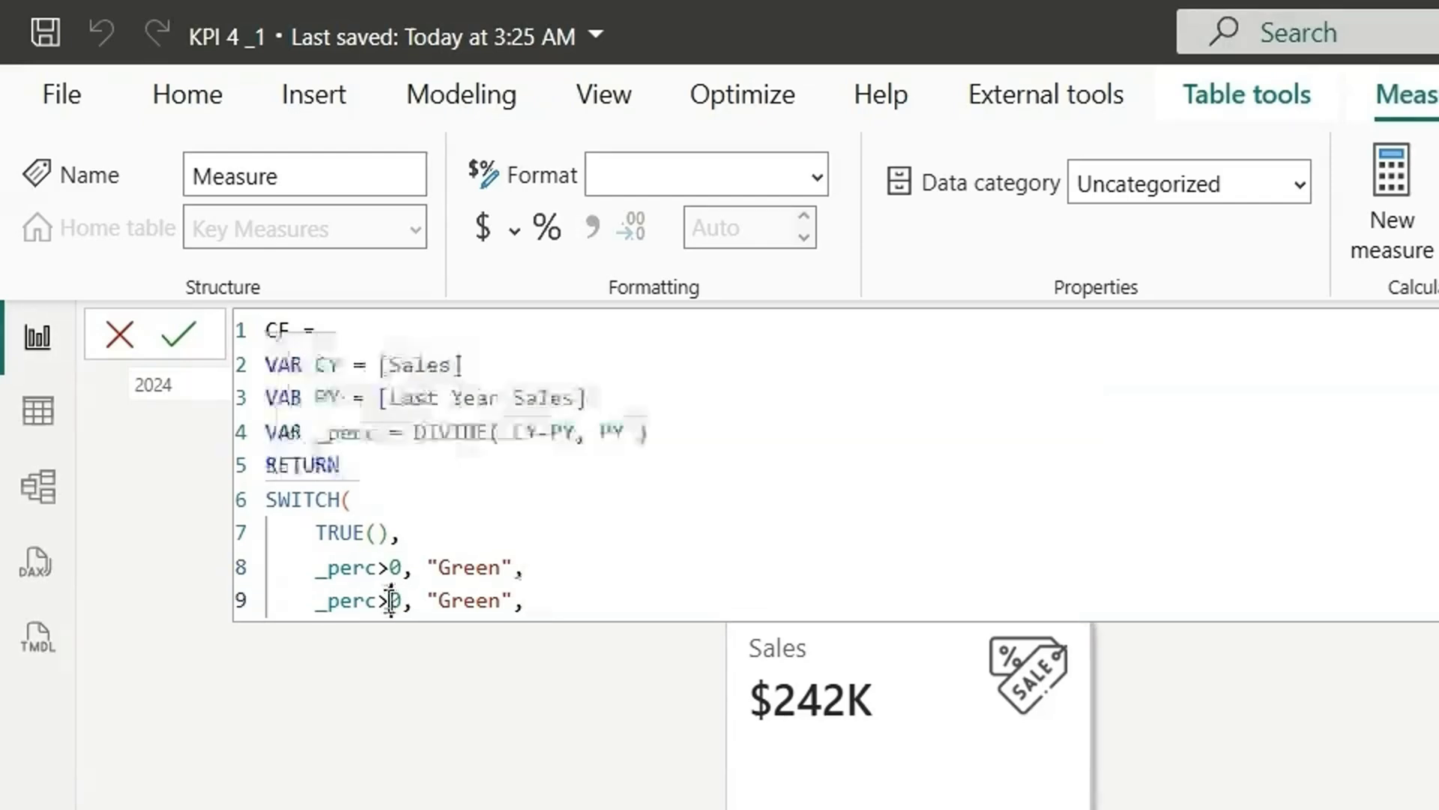
pyautogui.press('BackSpace')
pyautogui.write('<')
pyautogui.doubleClick(469, 600)
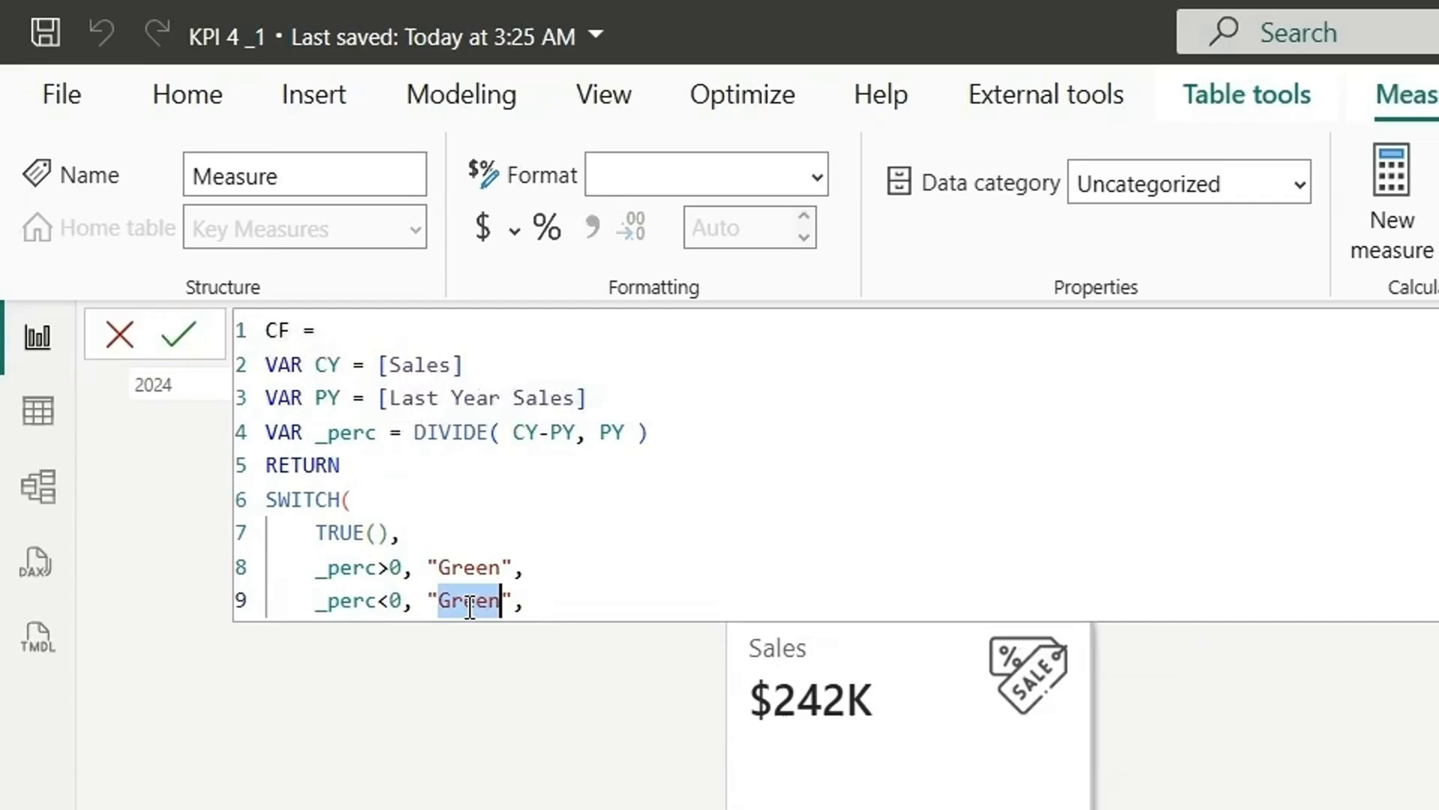
pyautogui.write('Red')
# Step: Add the "Grey" default, close SWITCH, and commit the CF measure
pyautogui.click(572, 587)
pyautogui.press('Return')
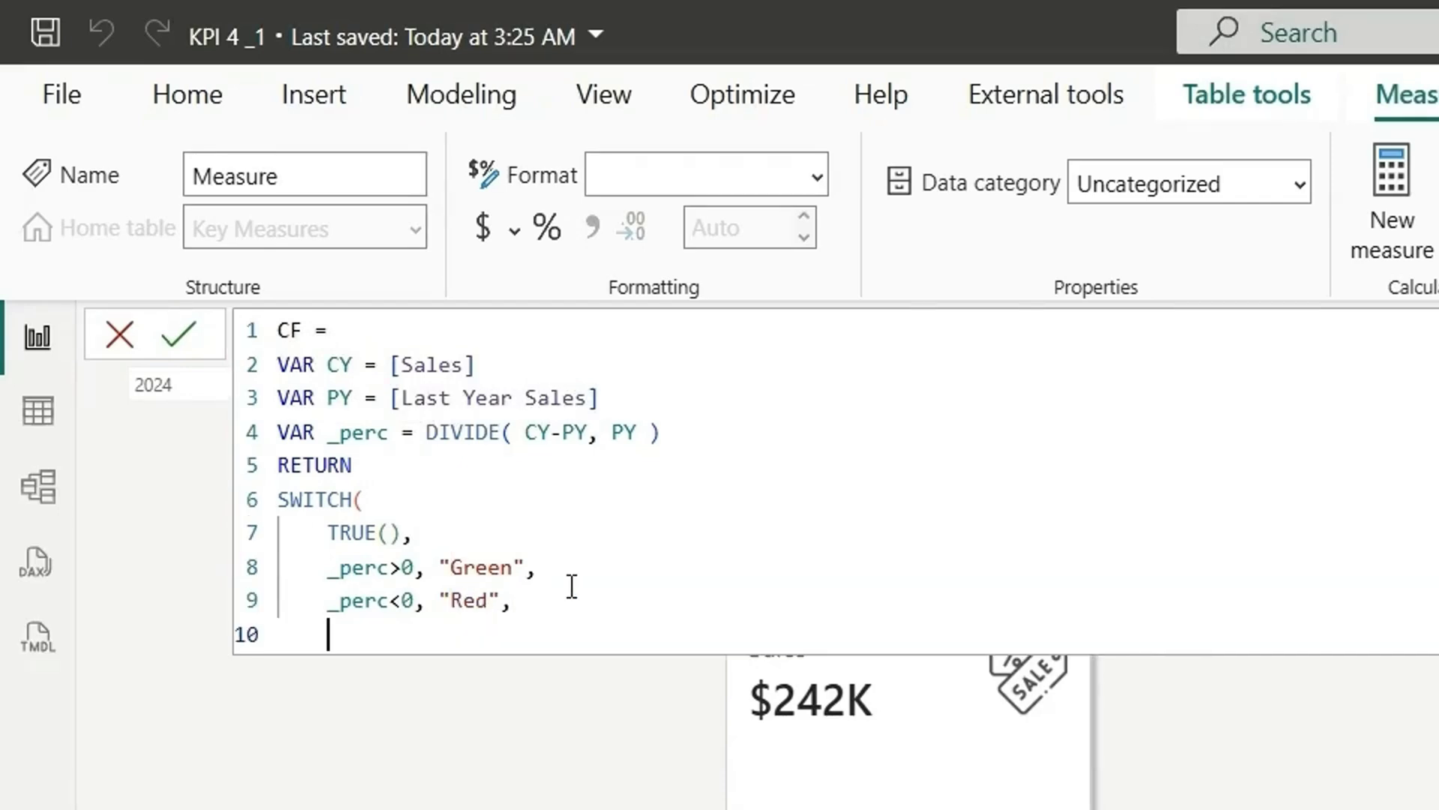
pyautogui.write('"Grey"')
pyautogui.press('Return')
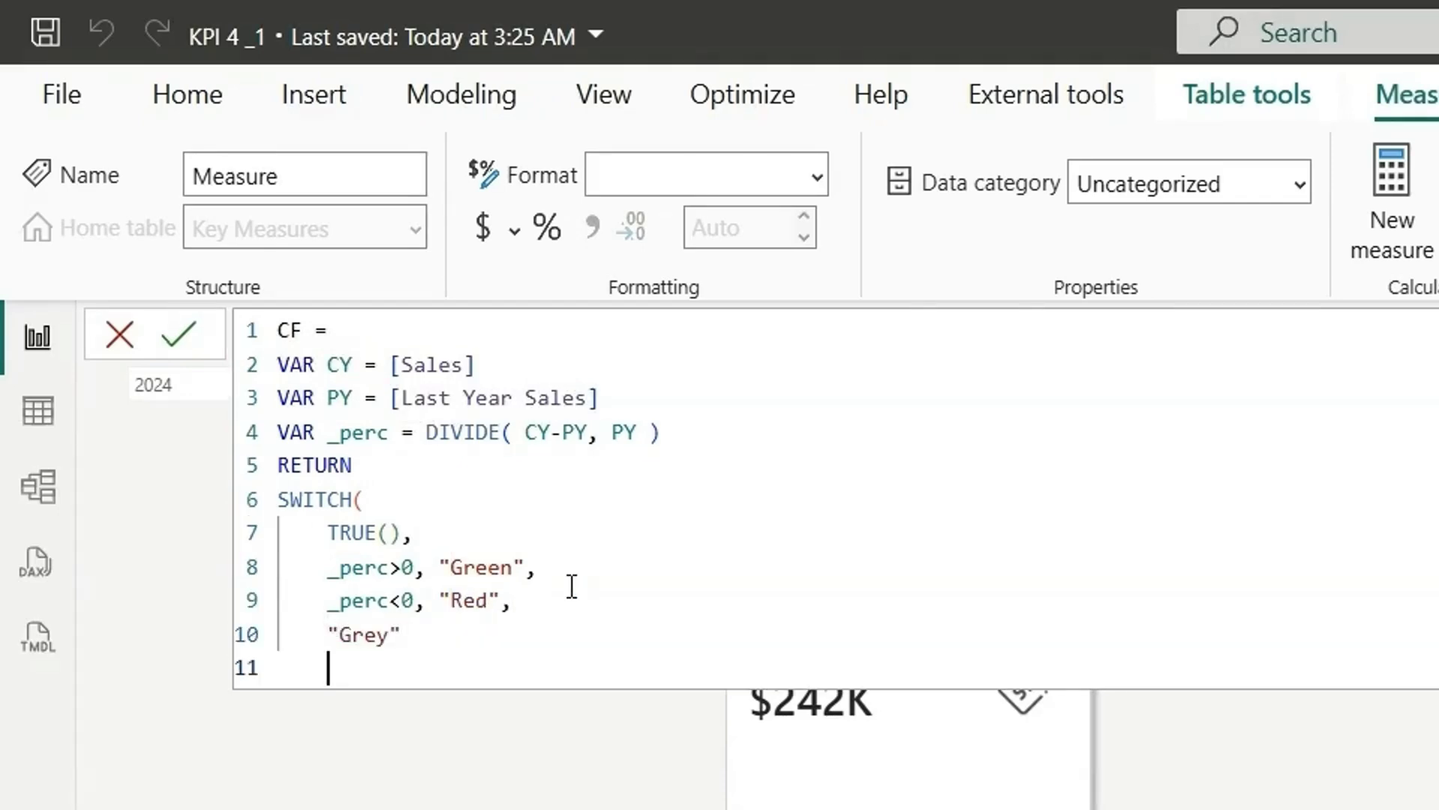
pyautogui.write(')')
pyautogui.press('Return')
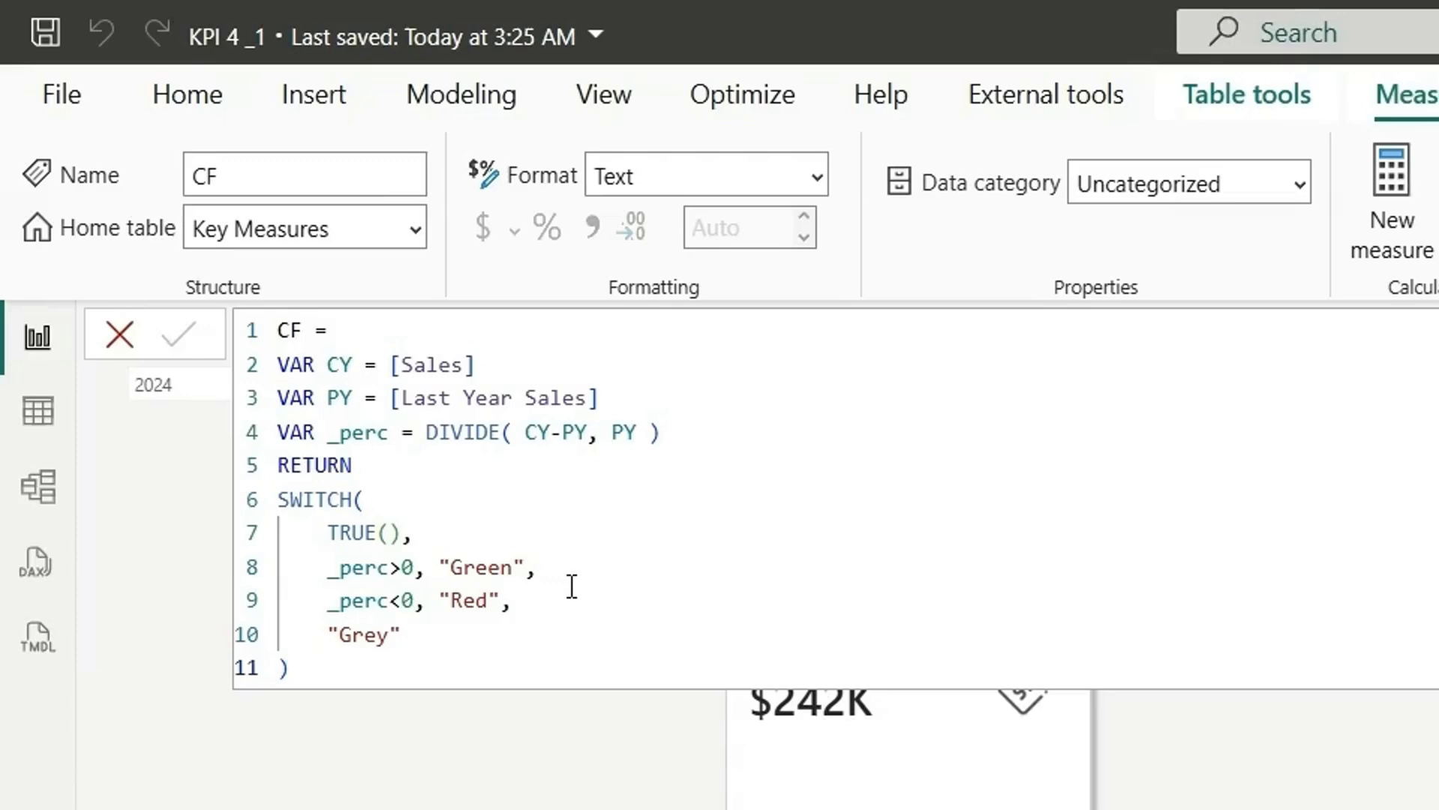
pyautogui.click(118, 336)
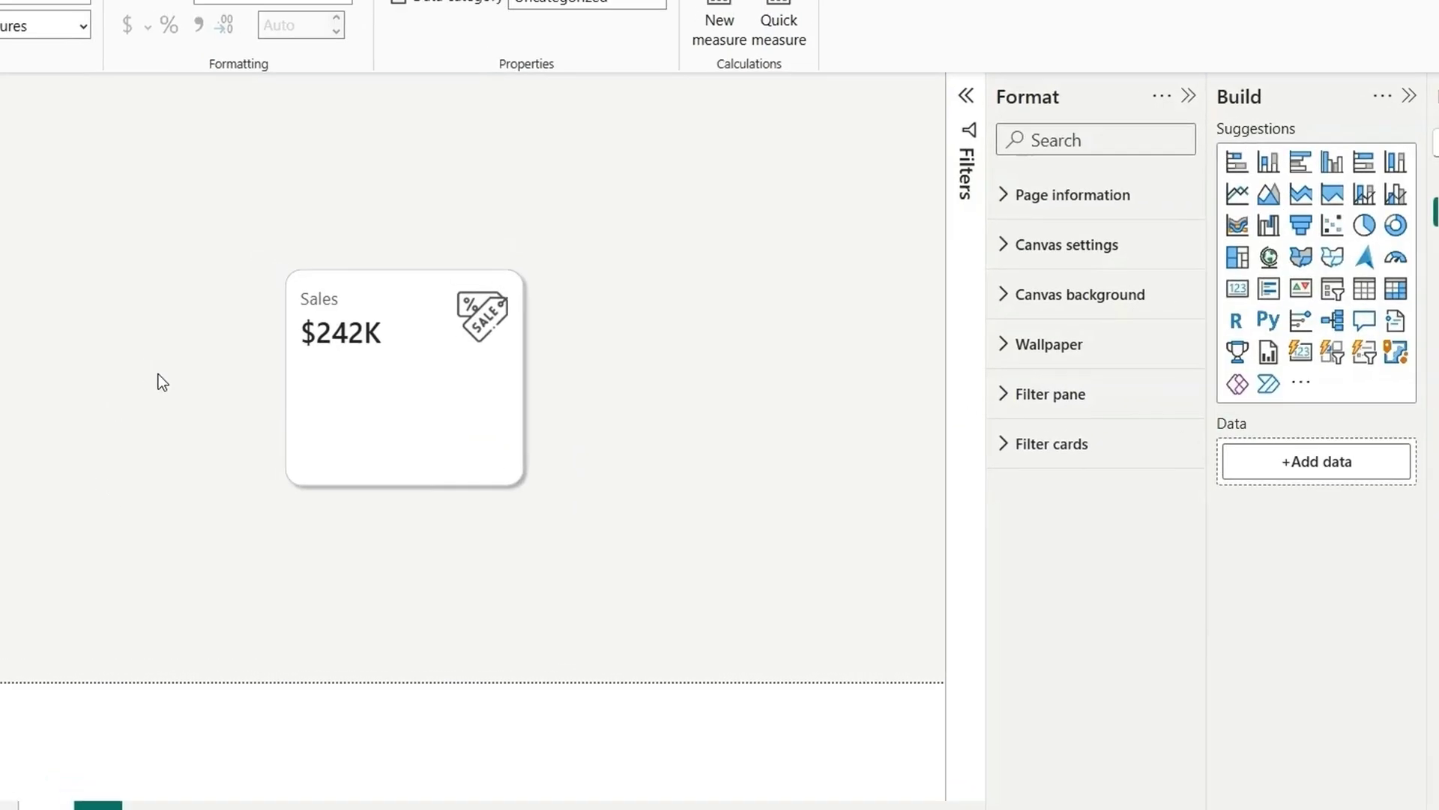
# Step: Insert a pill shape and flatten it into a thin bar under the $242K value
pyautogui.click(243, 75)
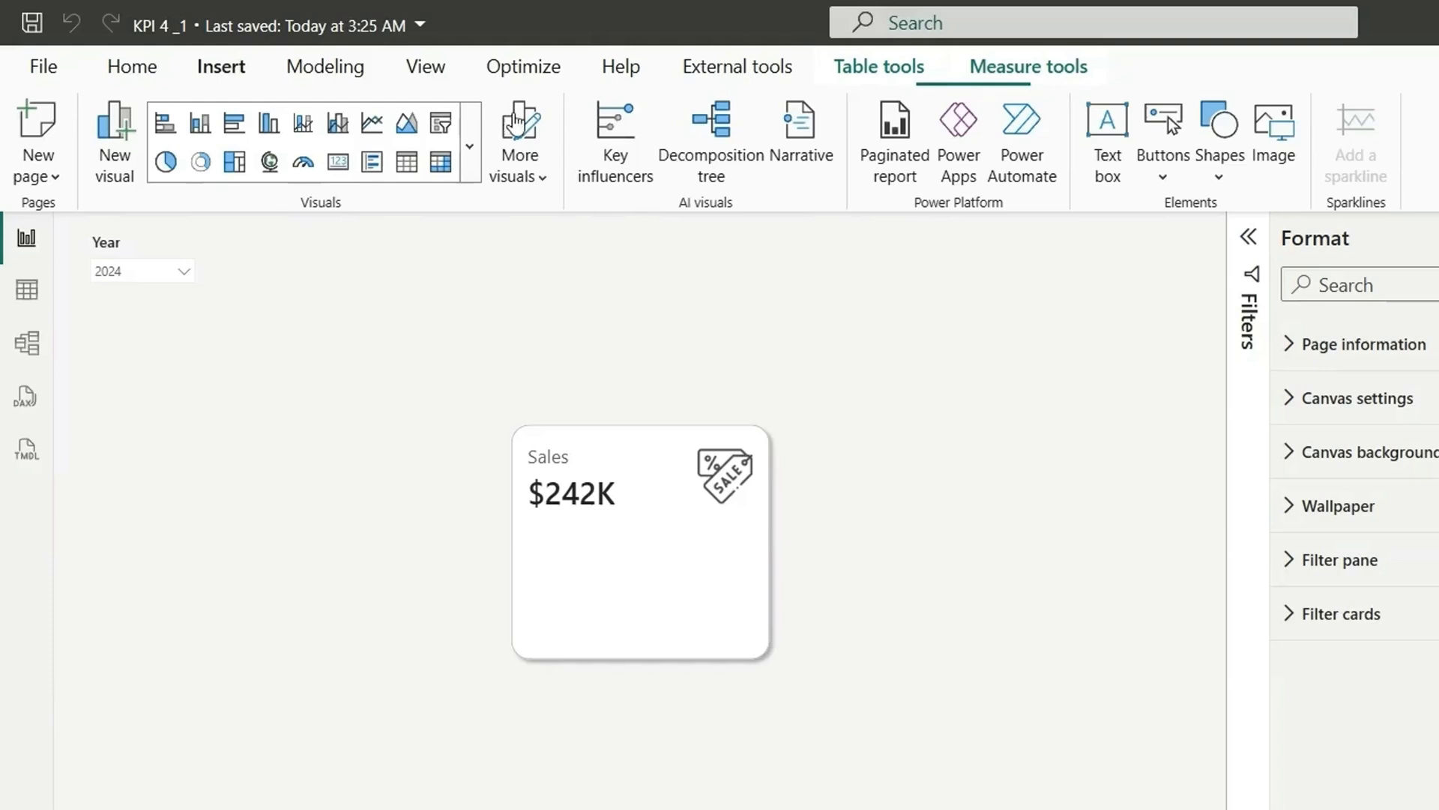
pyautogui.click(1220, 180)
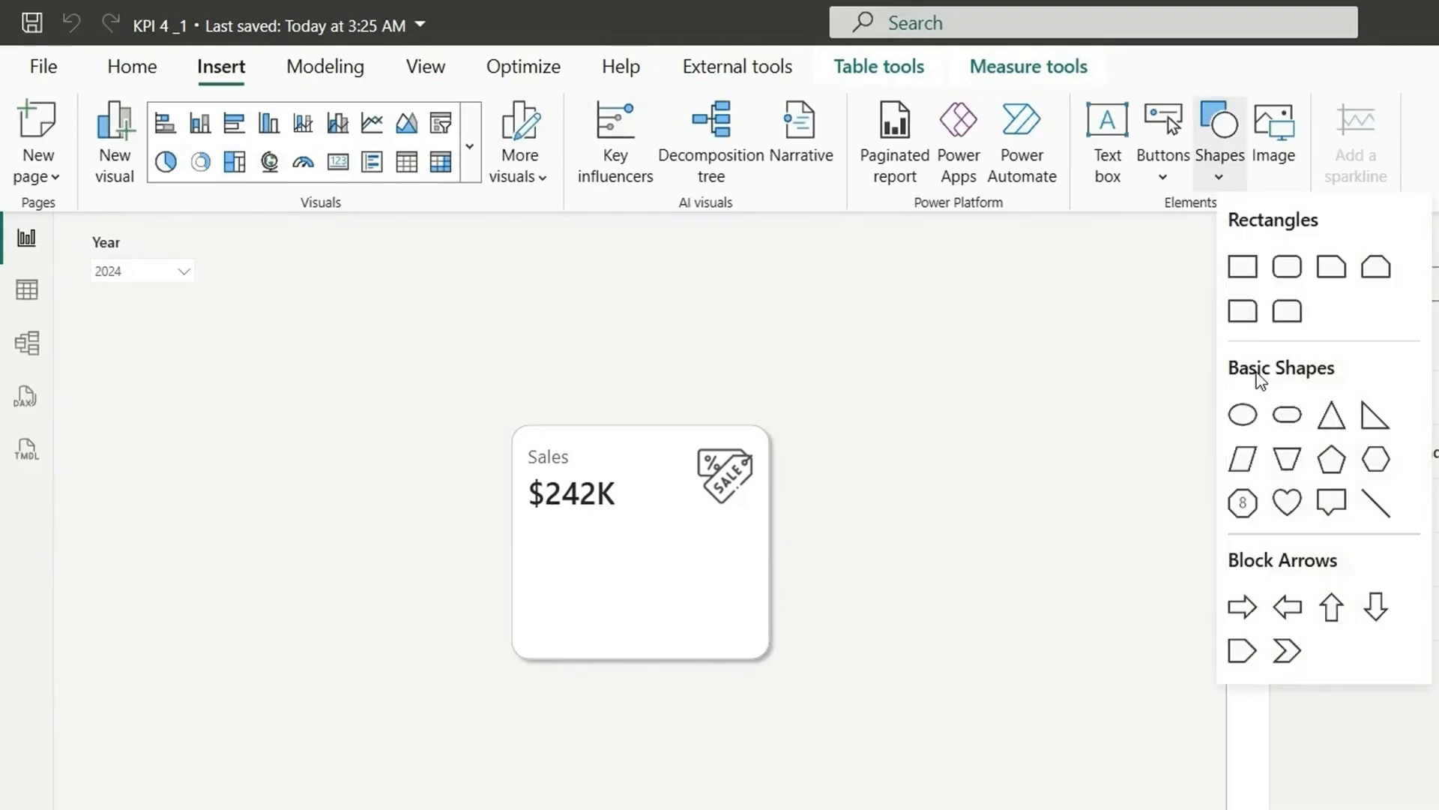
pyautogui.click(1287, 414)
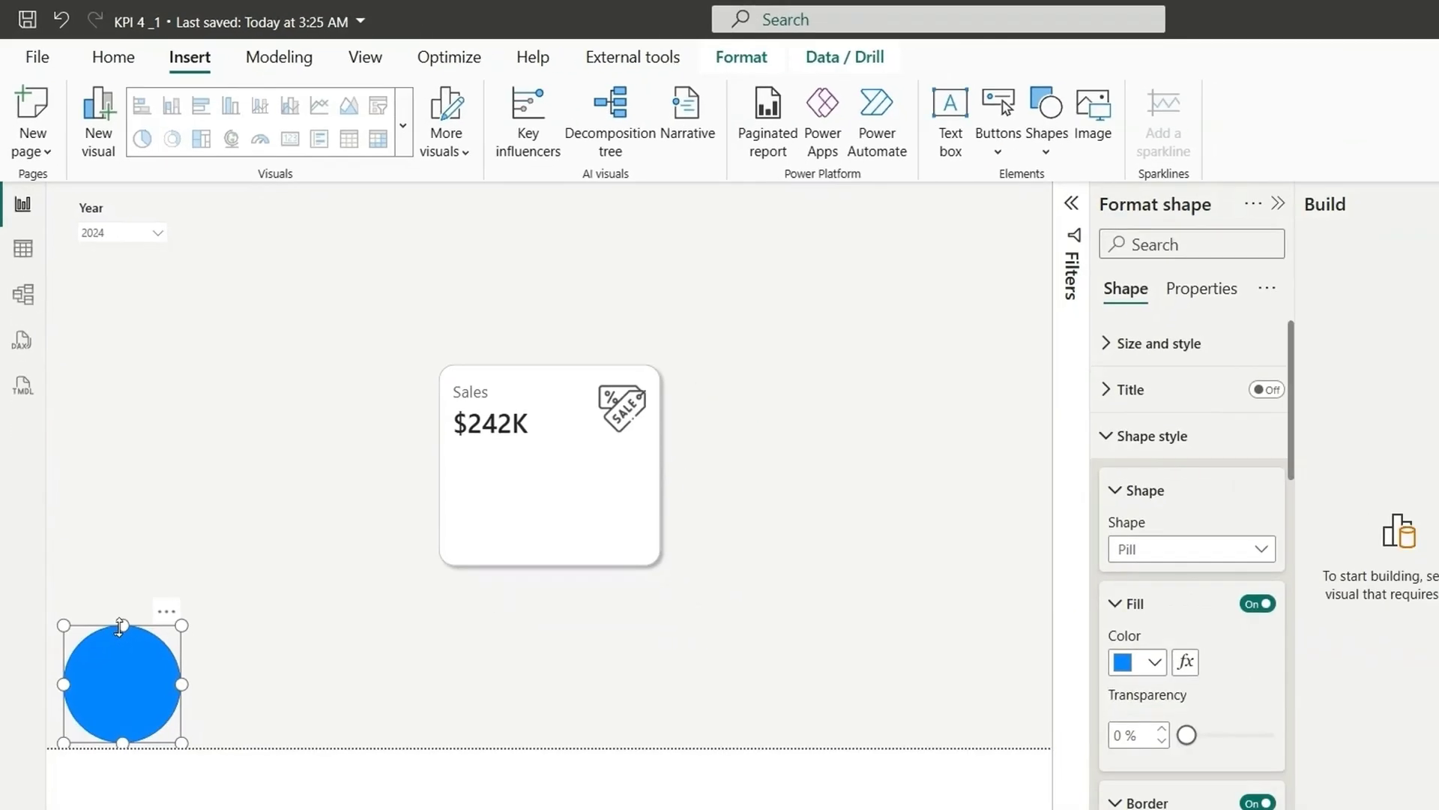
pyautogui.moveTo(122, 620); pyautogui.dragTo(525, 461)
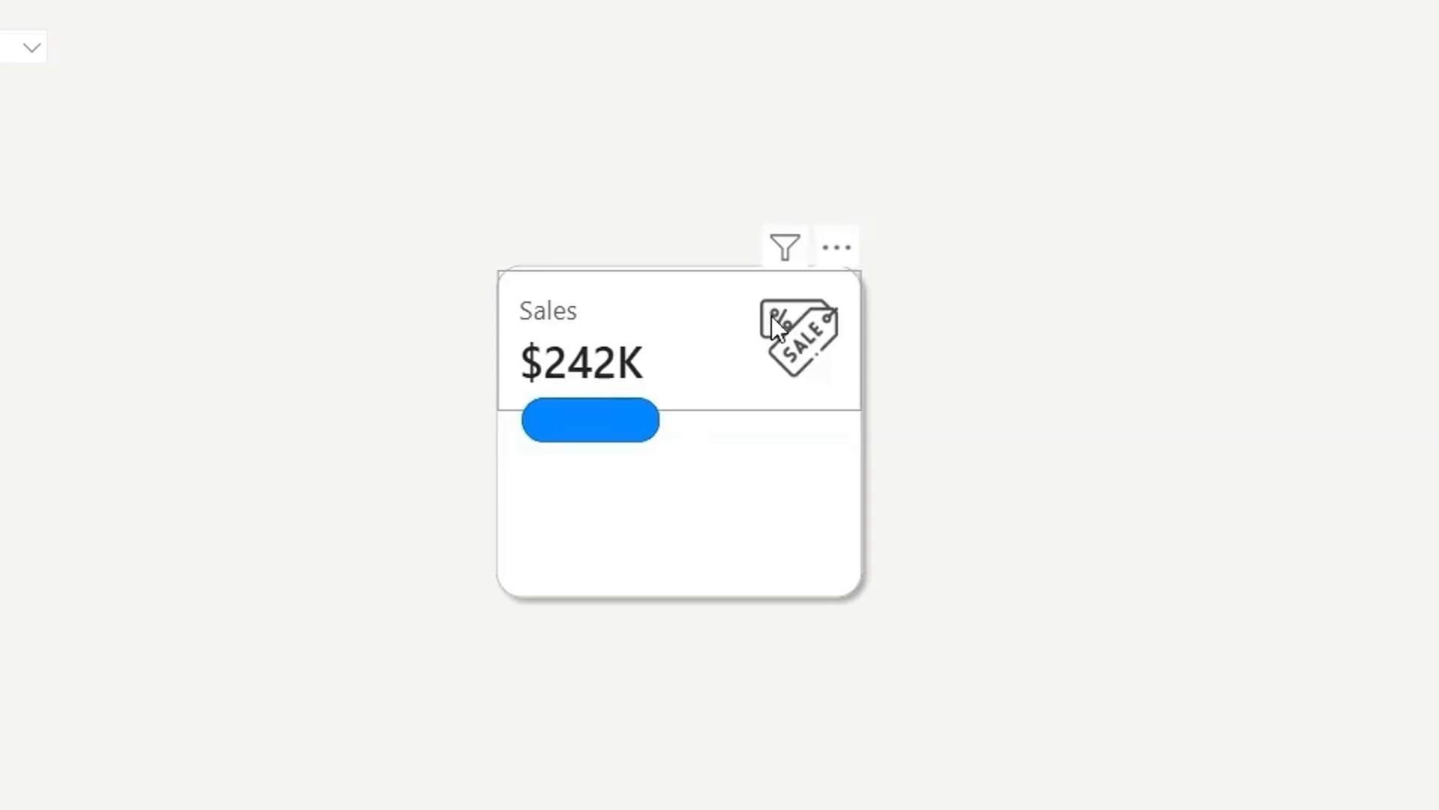
# Step: Copy the Sales card to its right and hide the copy's icon and Sales label
pyautogui.click(658, 370)
pyautogui.moveTo(658, 370); pyautogui.dragTo(1198, 368)
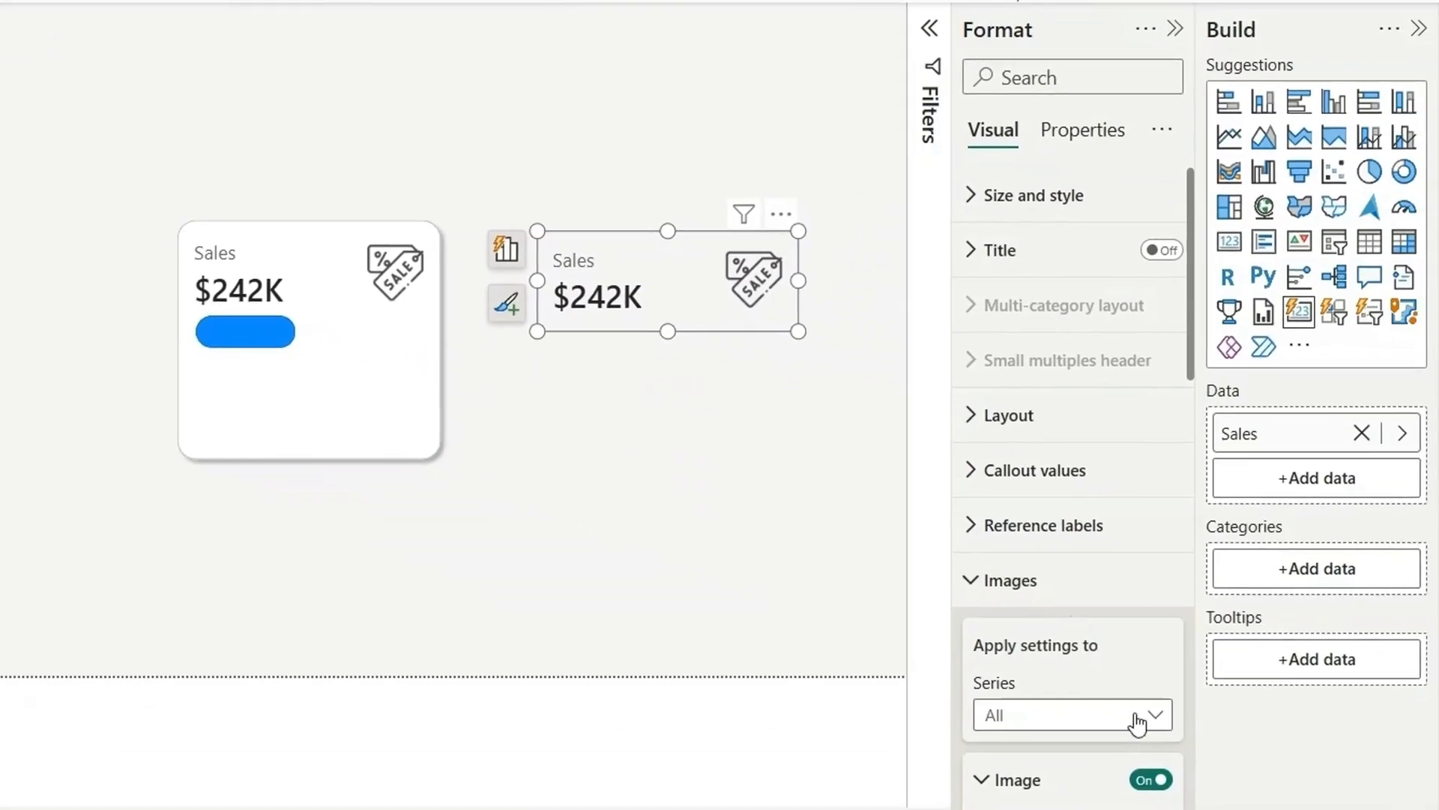
pyautogui.scroll(-2, 1134, 723)
pyautogui.click(1139, 637)
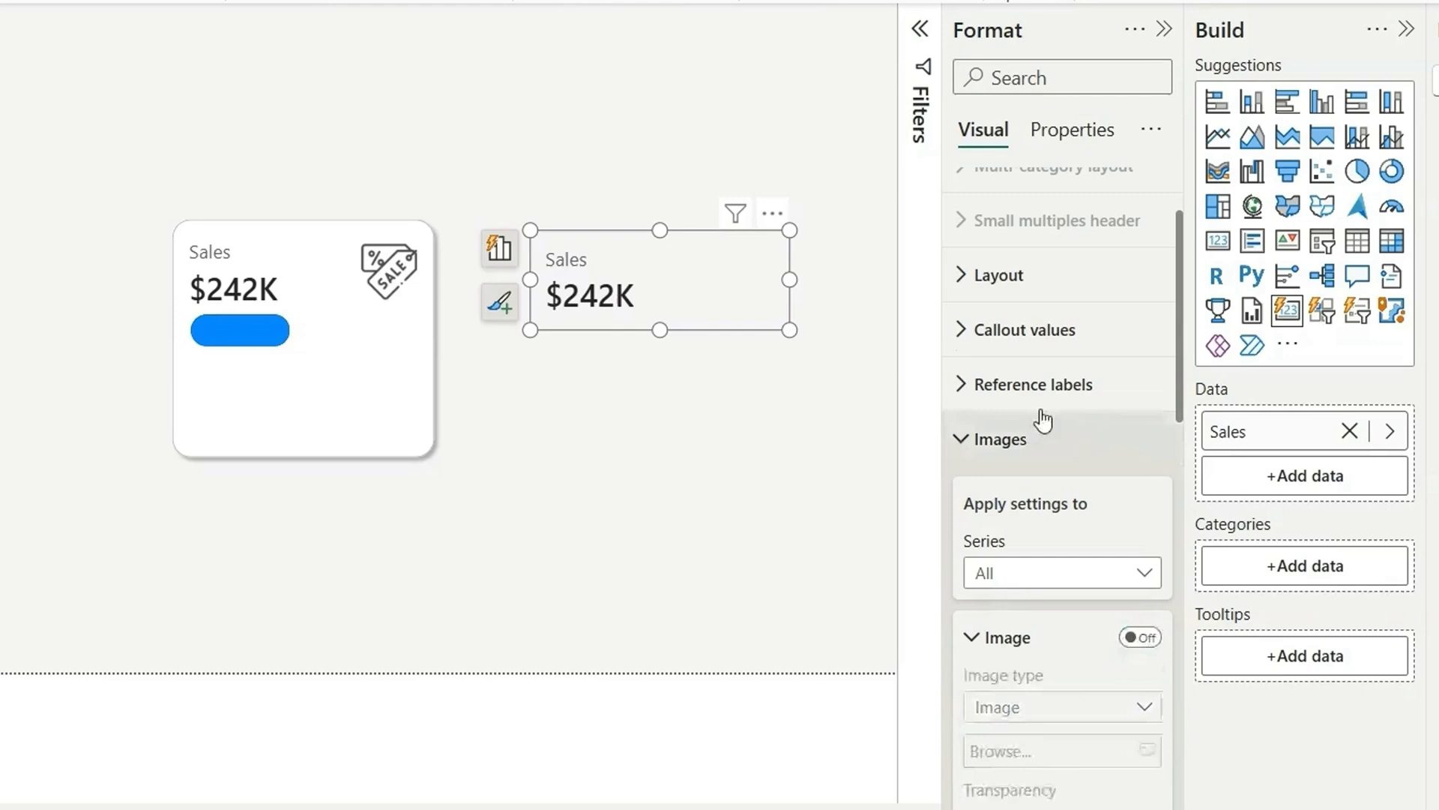
pyautogui.click(986, 449)
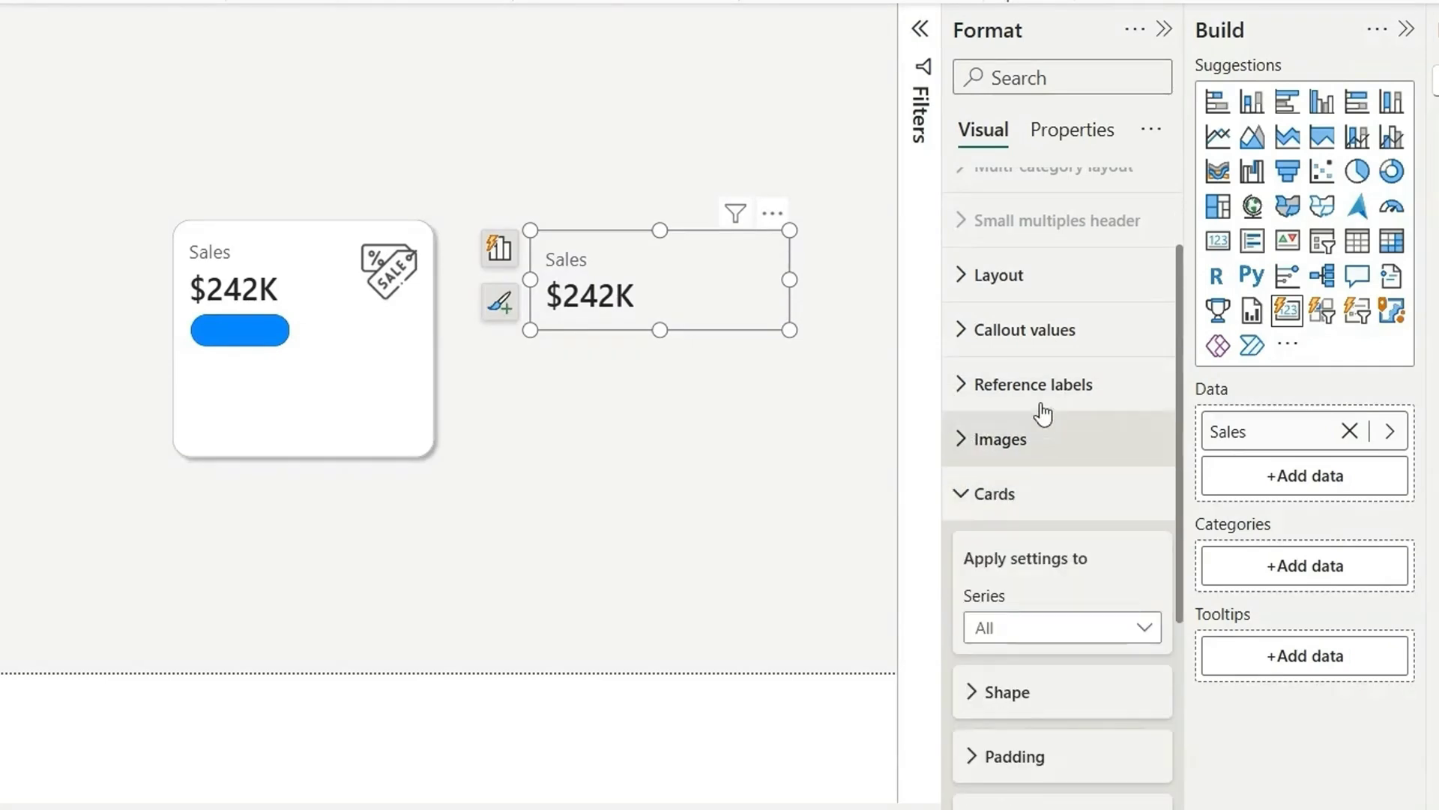
pyautogui.click(1019, 329)
pyautogui.click(1138, 592)
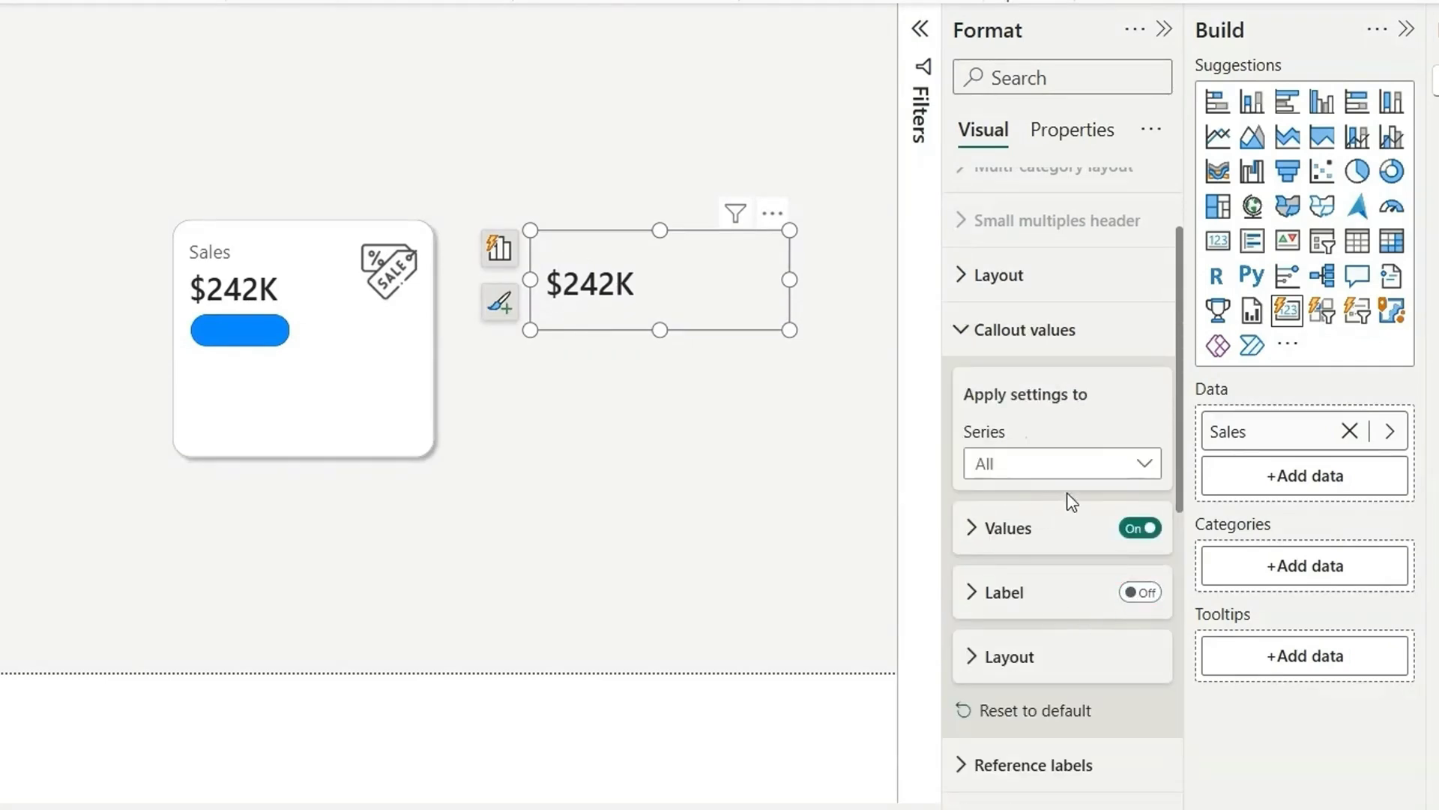
# Step: Set the copy's value font to 14, switch its field to YOY %, and shrink it
pyautogui.click(1008, 529)
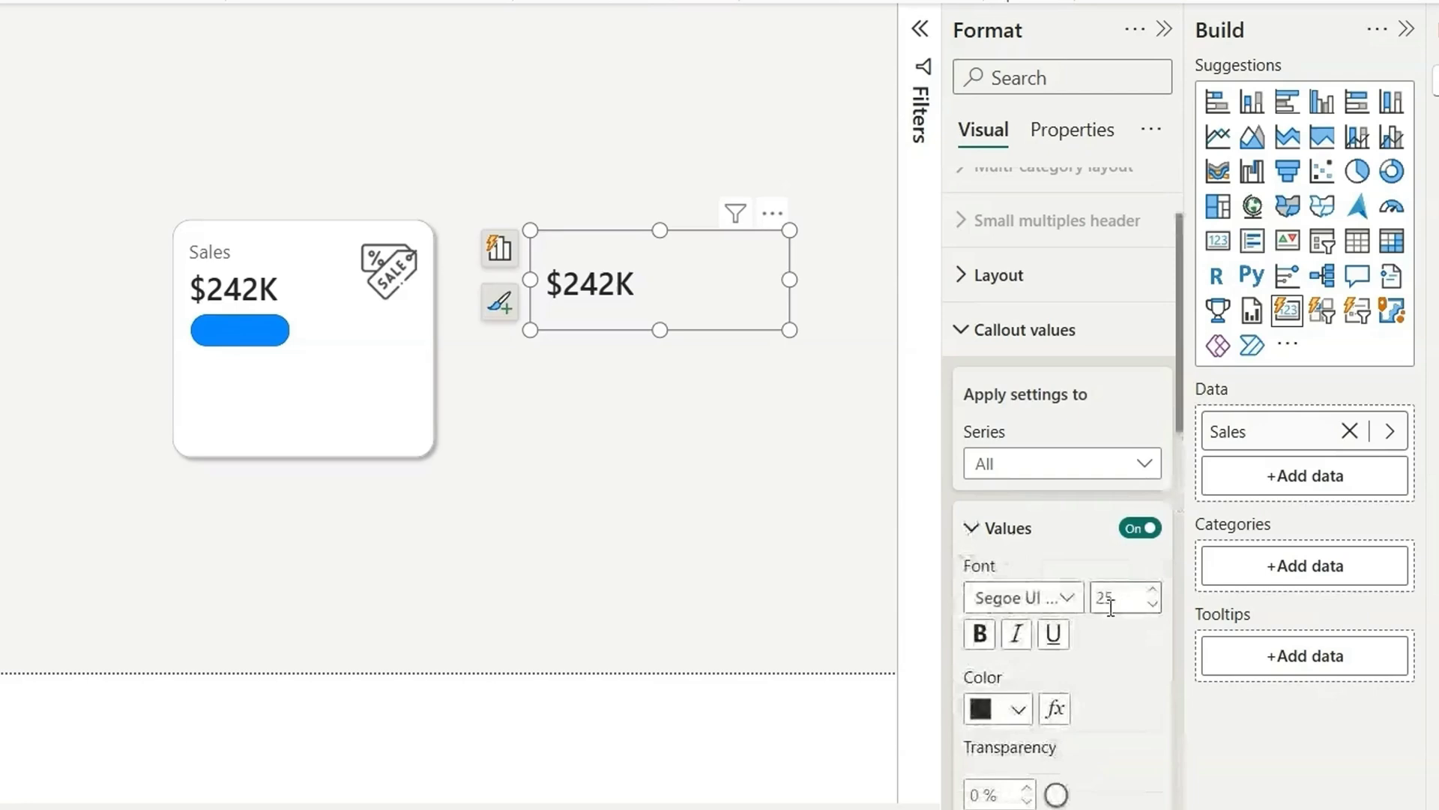
pyautogui.doubleClick(1110, 607)
pyautogui.write('14')
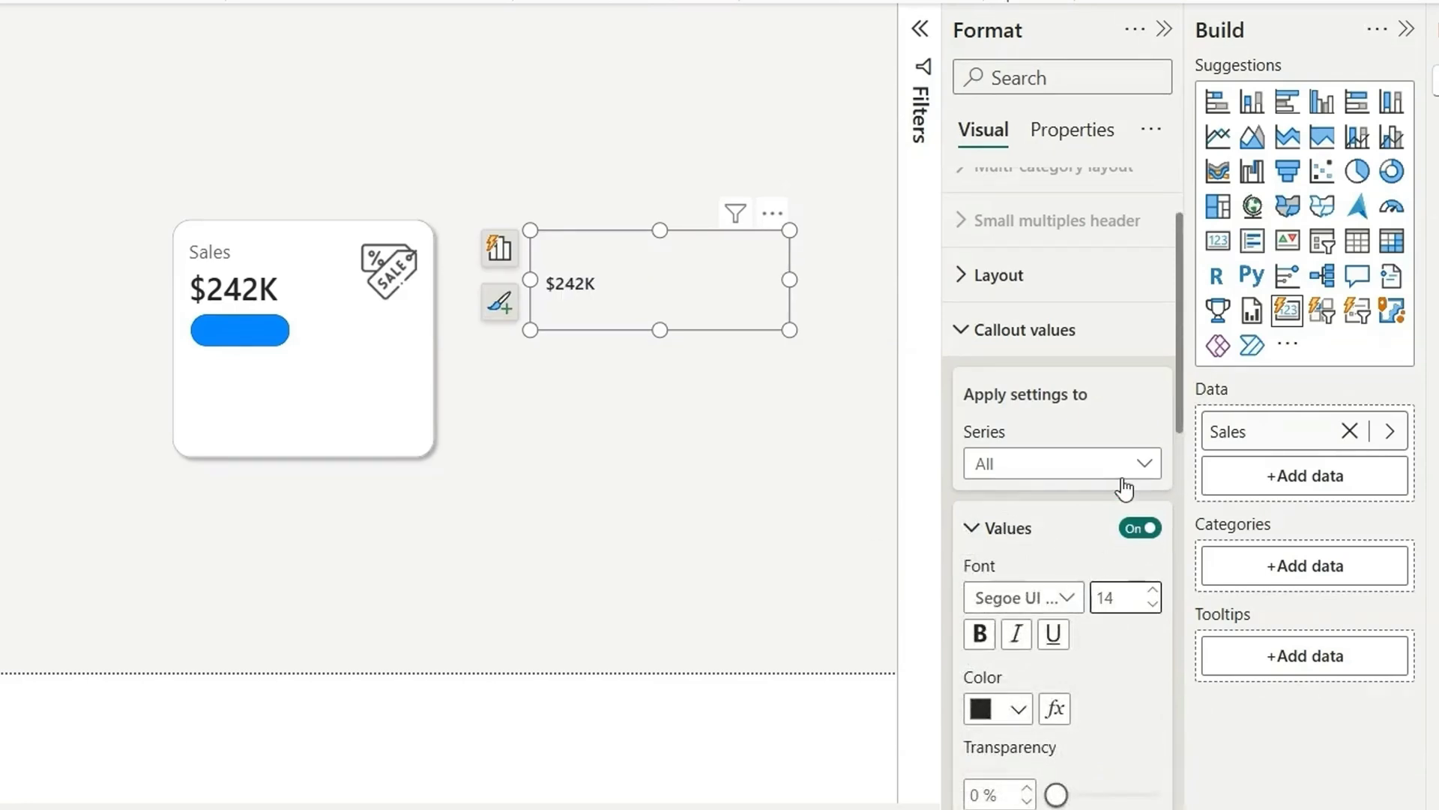
pyautogui.click(1389, 433)
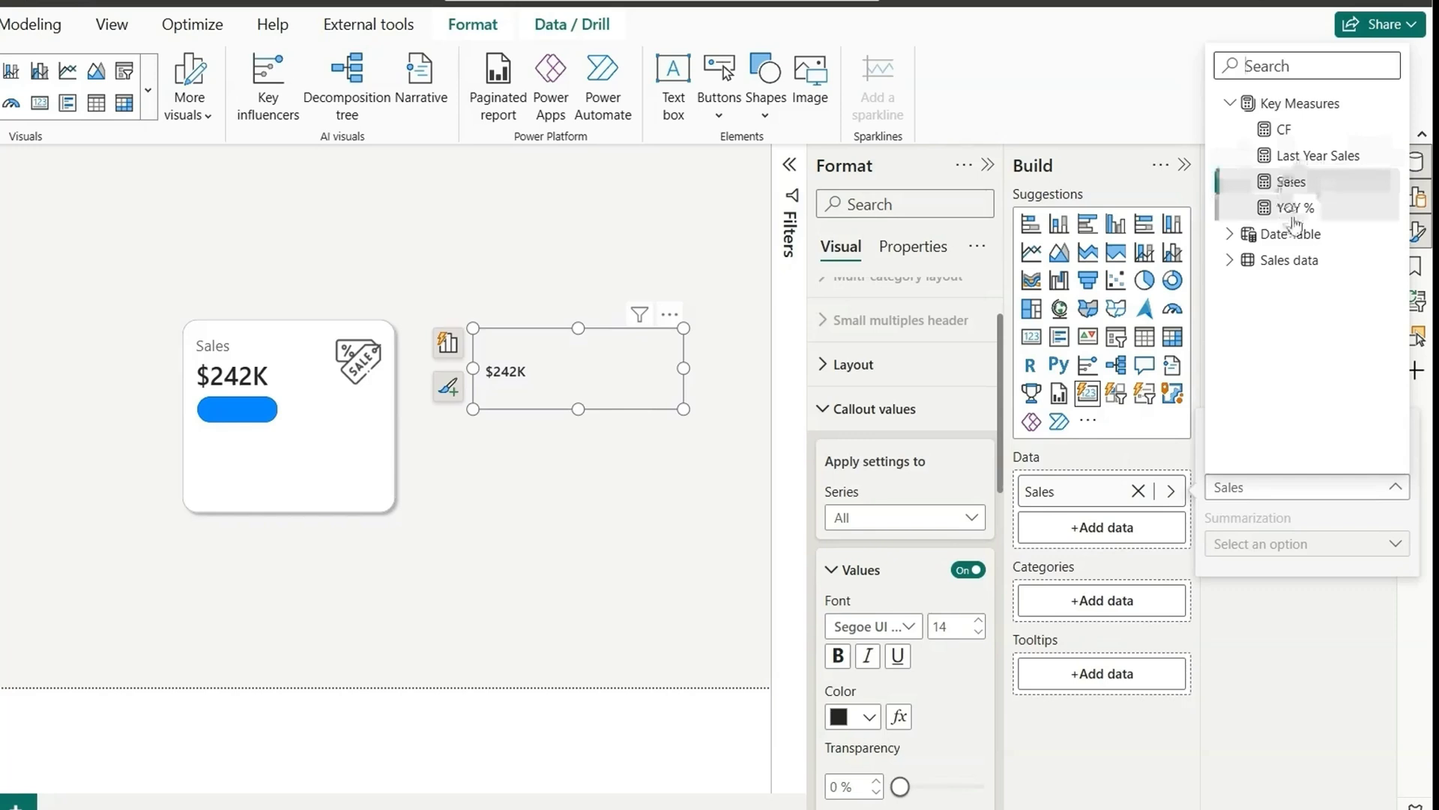
pyautogui.click(1294, 212)
pyautogui.moveTo(683, 327); pyautogui.dragTo(586, 381)
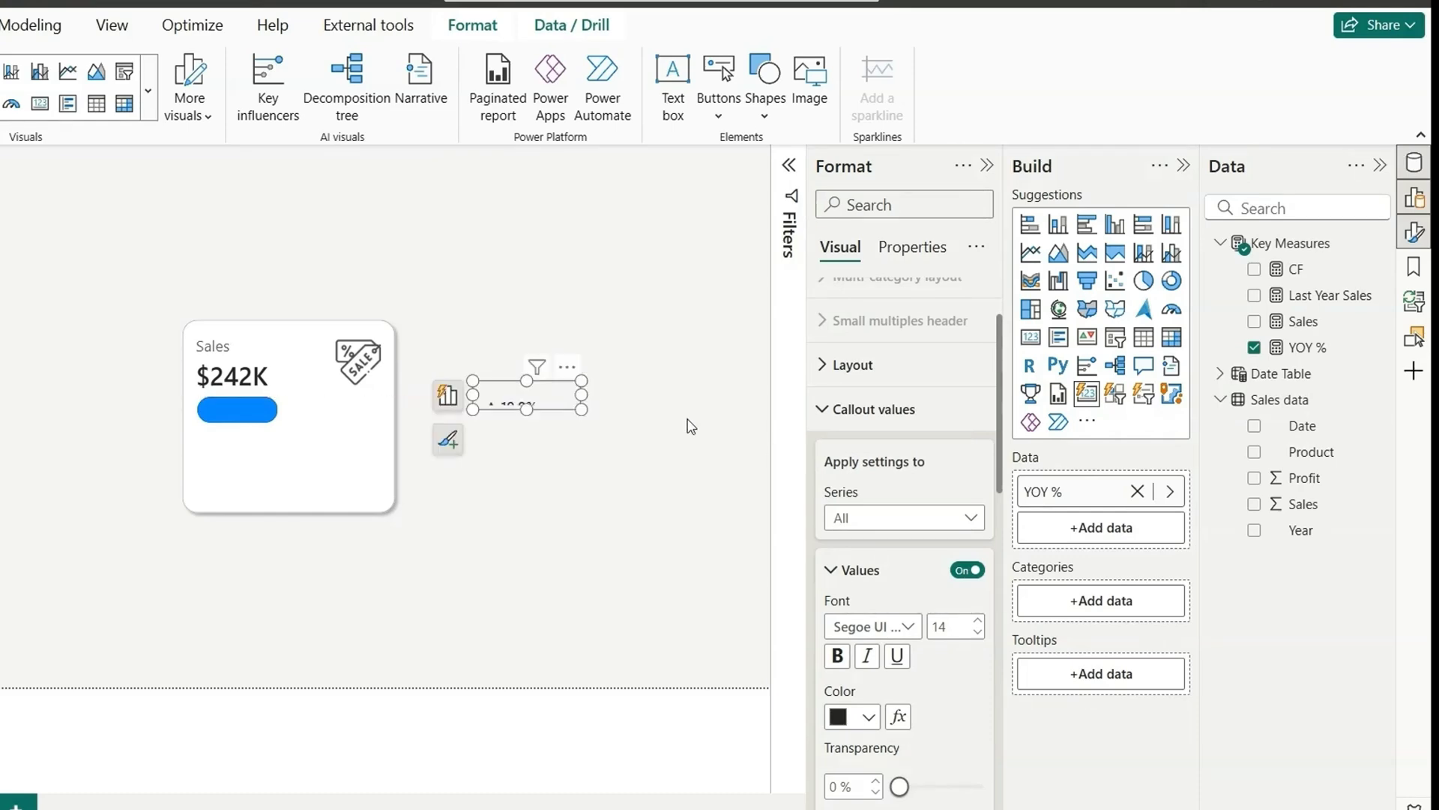
# Step: Give the YOY% card custom padding with 0 top and 0 bottom
pyautogui.click(879, 204)
pyautogui.write('padd')
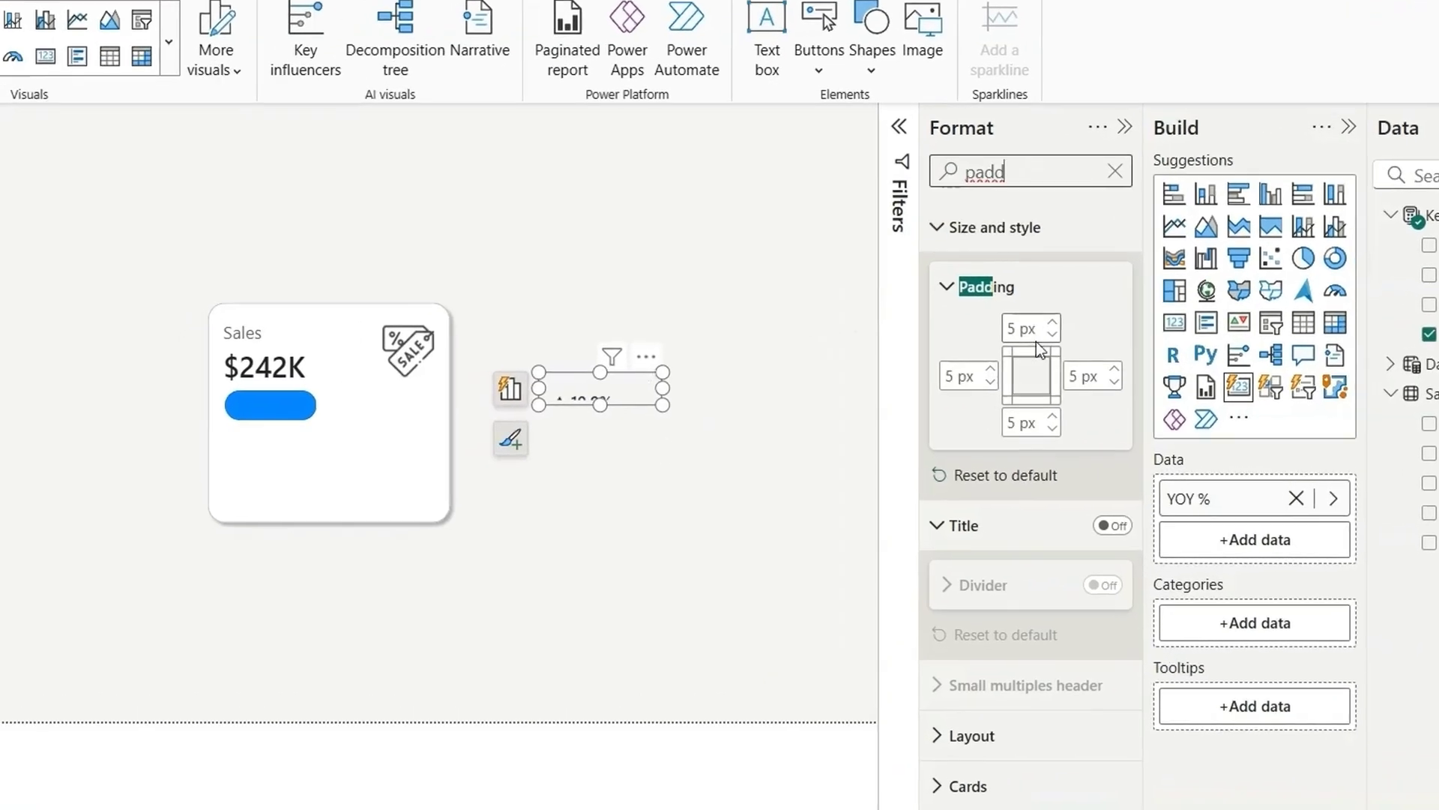
pyautogui.click(865, 264)
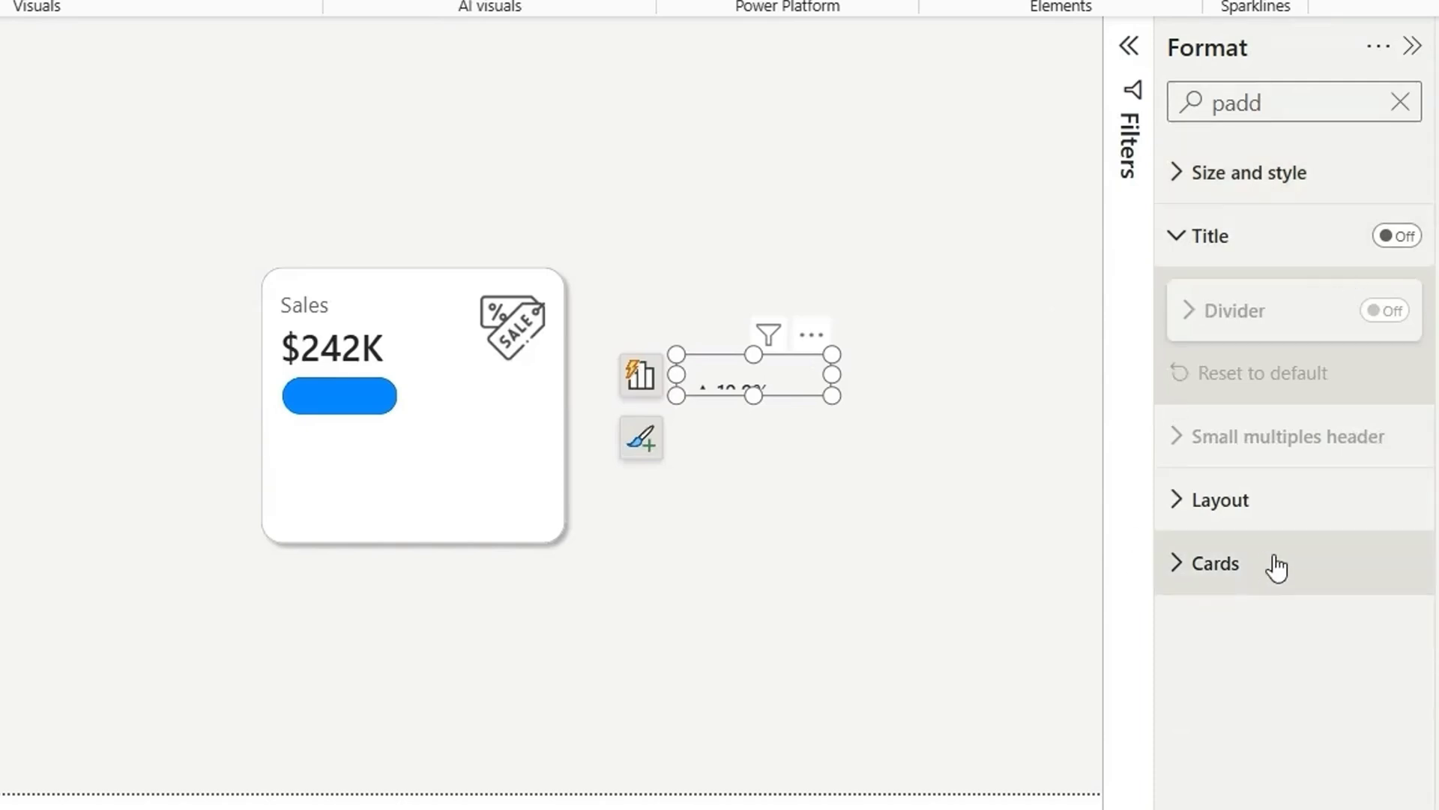
pyautogui.click(1249, 577)
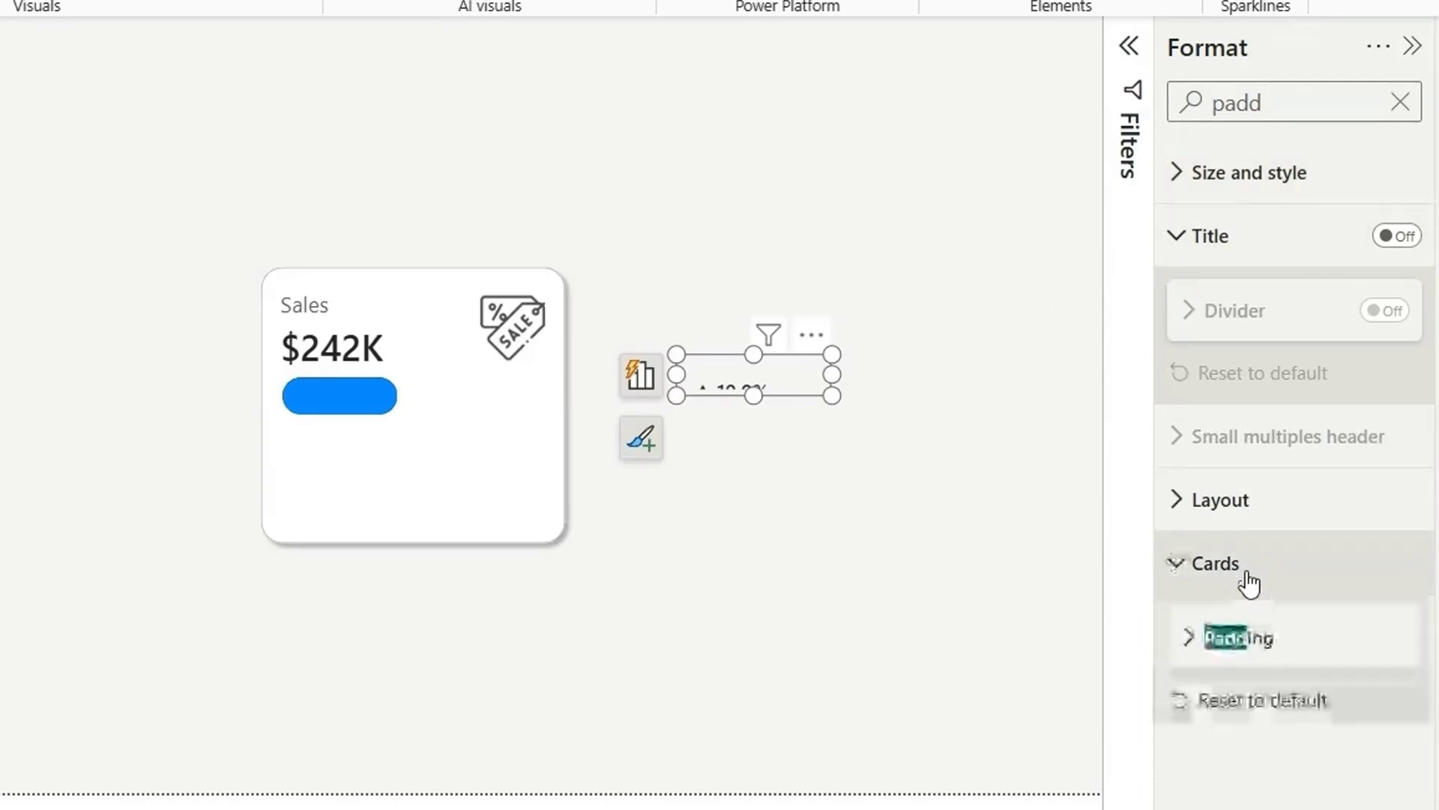
pyautogui.click(1234, 637)
pyautogui.click(1274, 716)
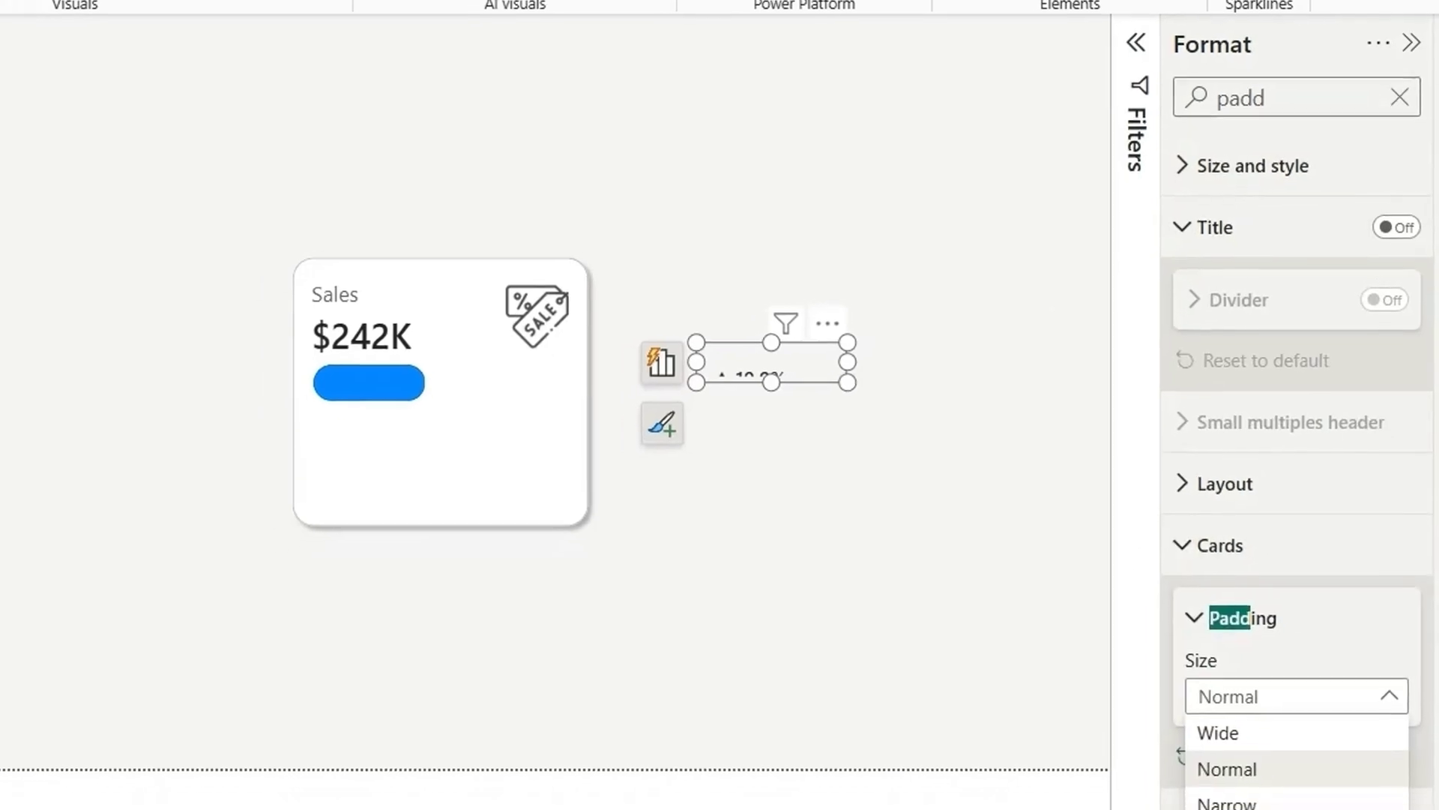
pyautogui.click(1229, 808)
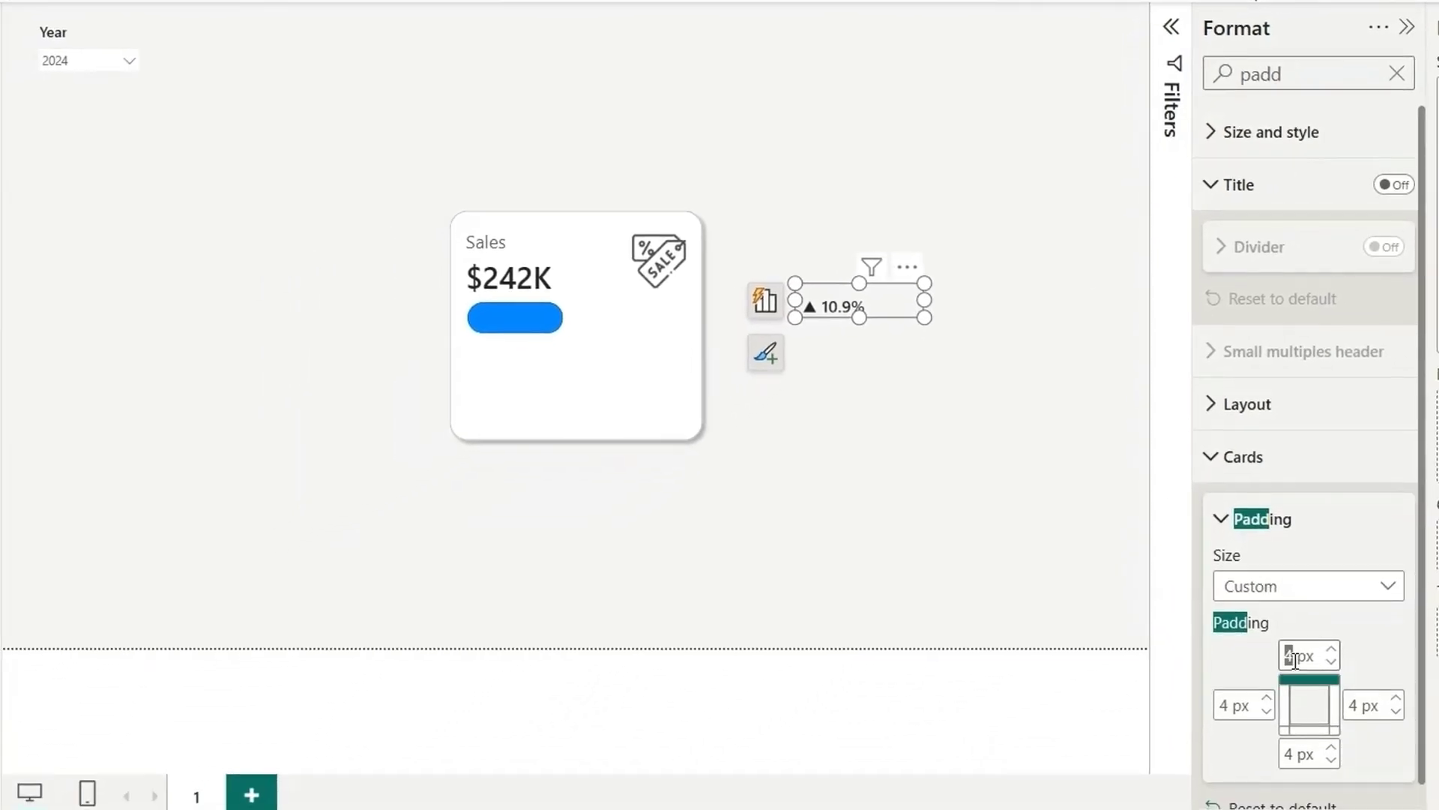
pyautogui.doubleClick(1288, 754)
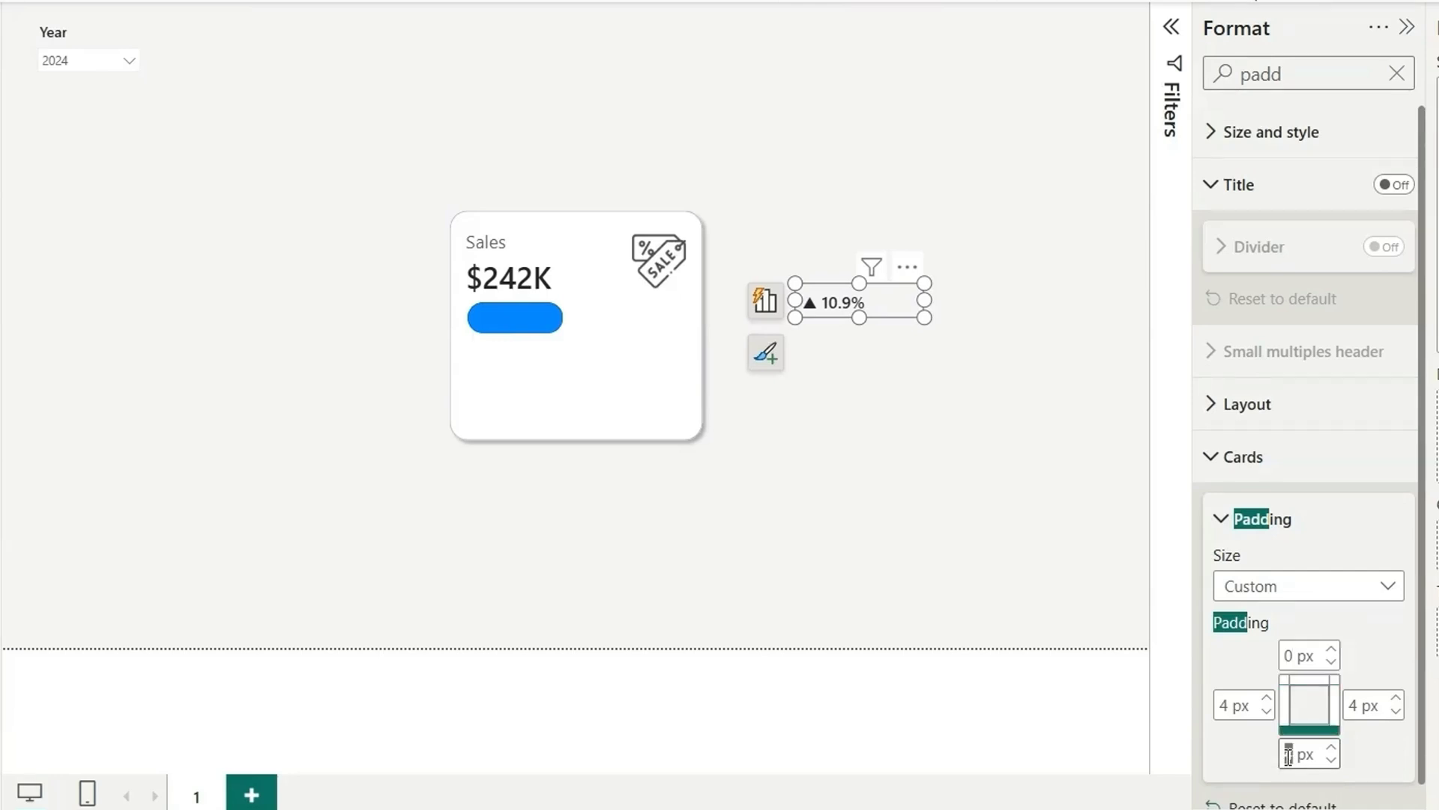
pyautogui.write('0')
# Step: Narrow the 10.9% visual and place it on the Sales card over the pill
pyautogui.moveTo(925, 300); pyautogui.dragTo(893, 303)
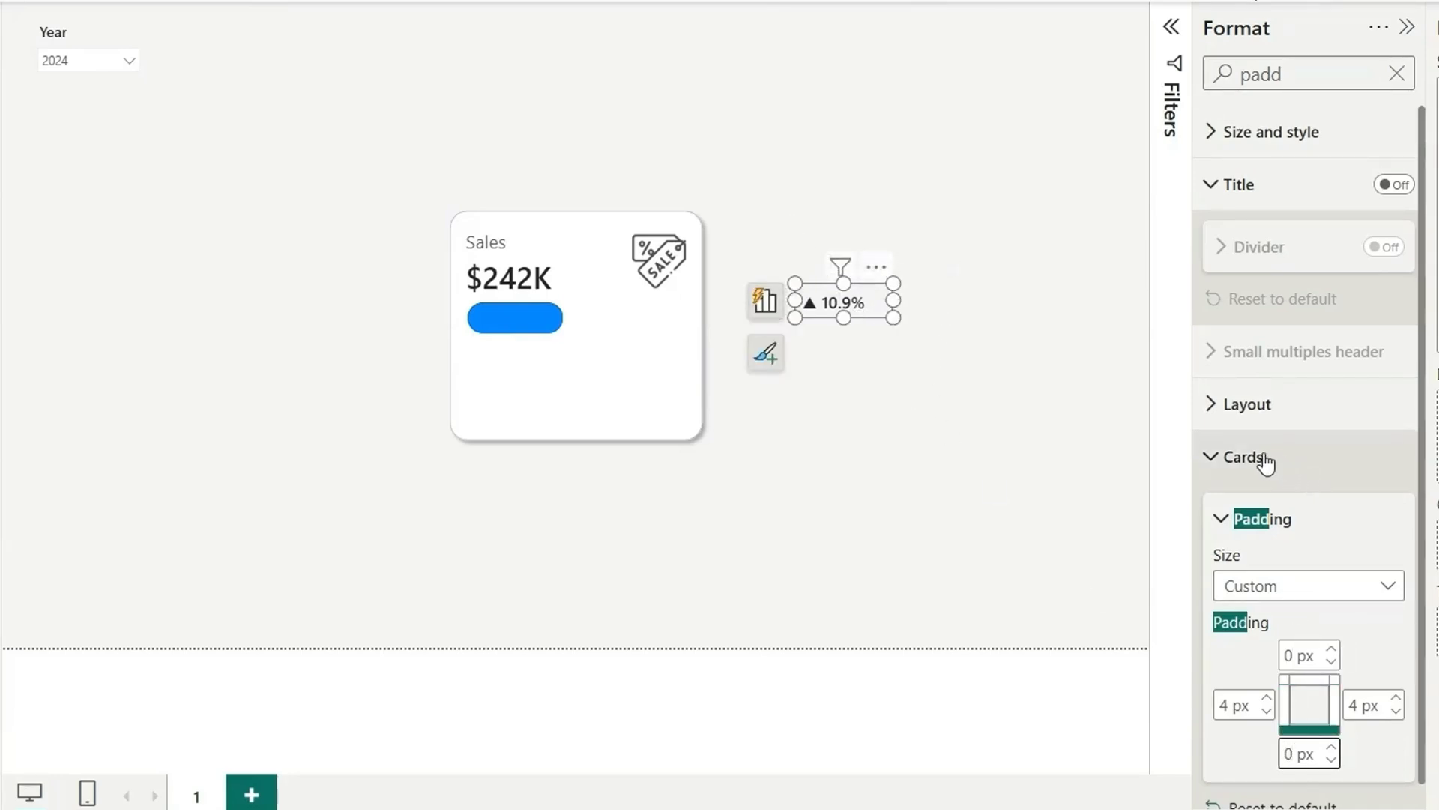
pyautogui.doubleClick(1261, 74)
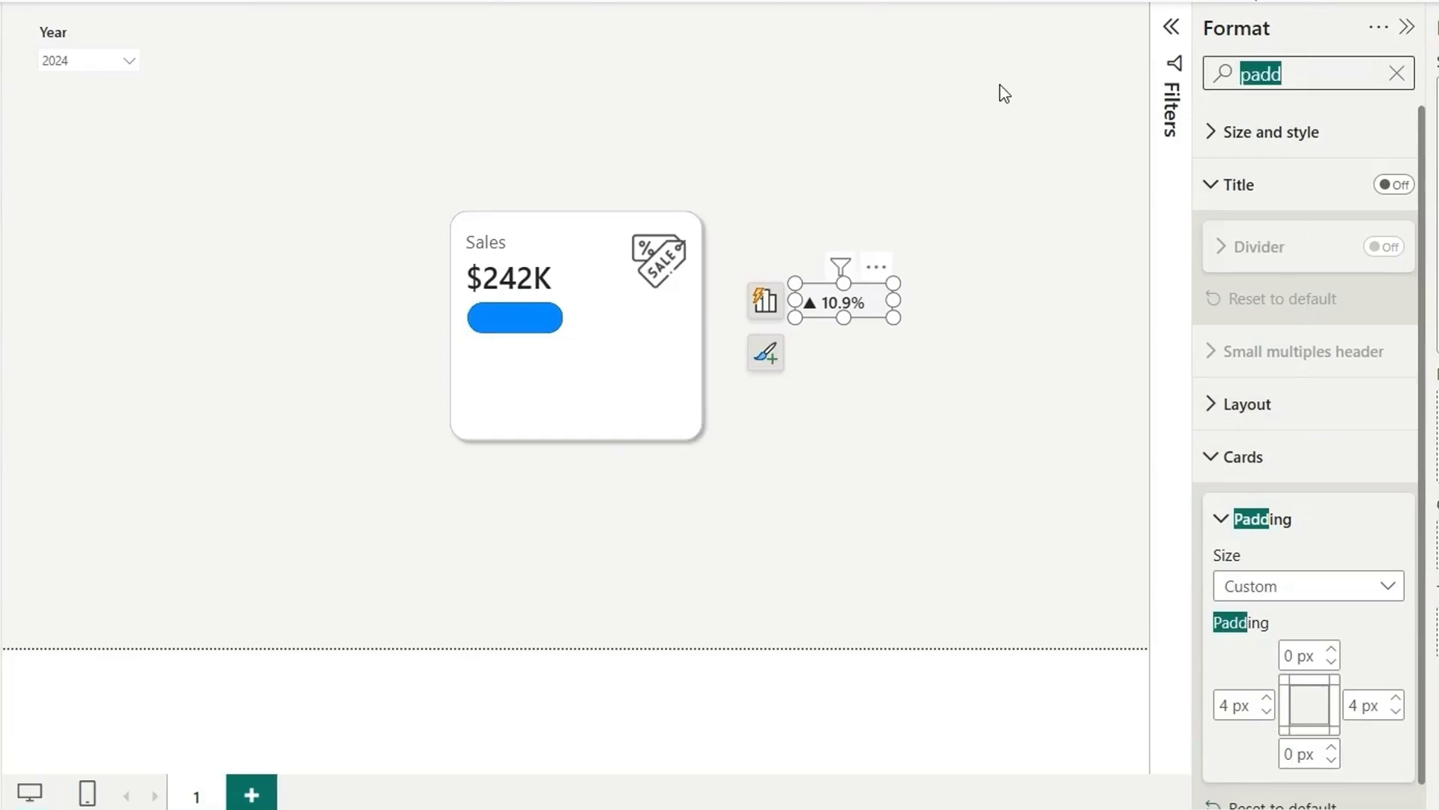
pyautogui.press('BackSpace')
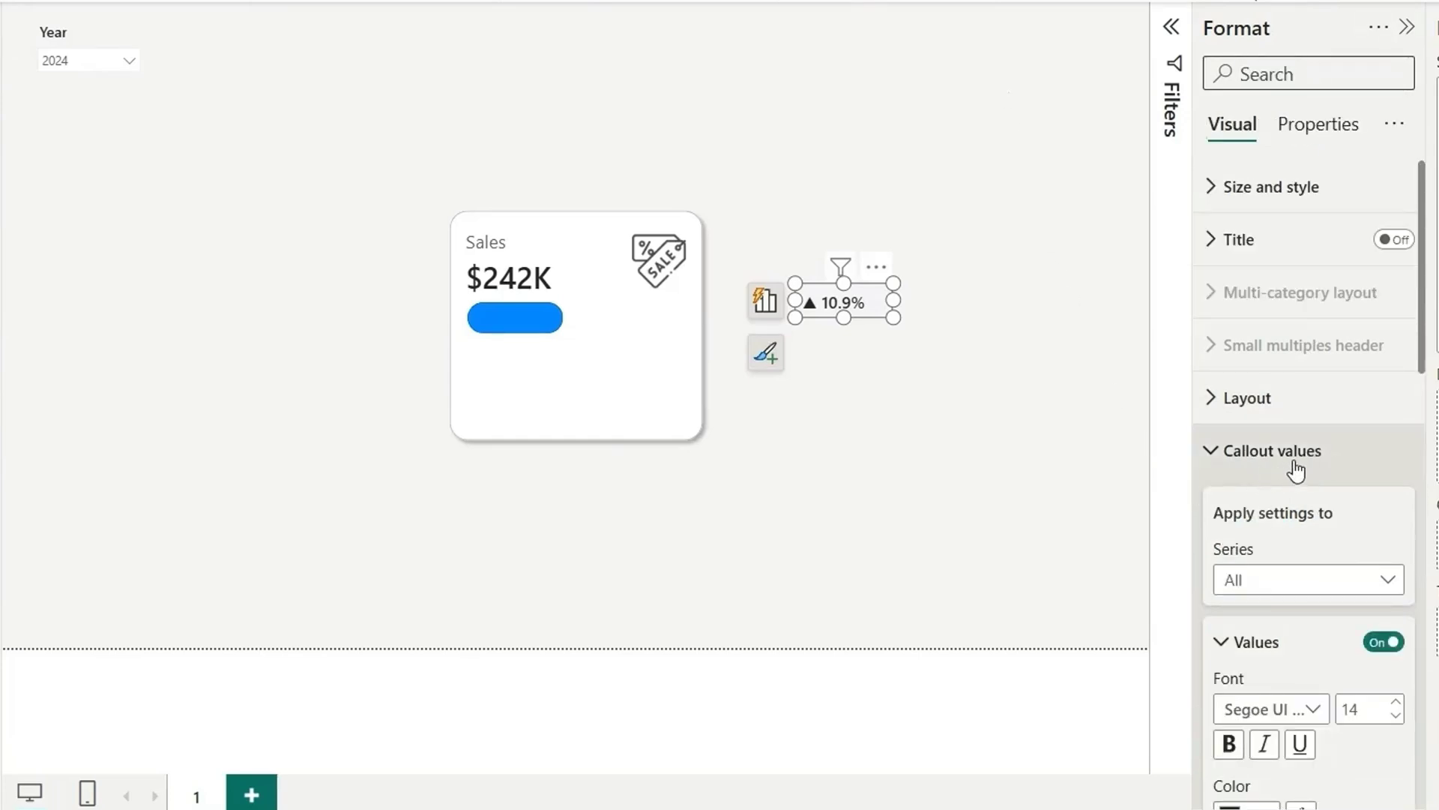
pyautogui.scroll(-4, 1296, 470)
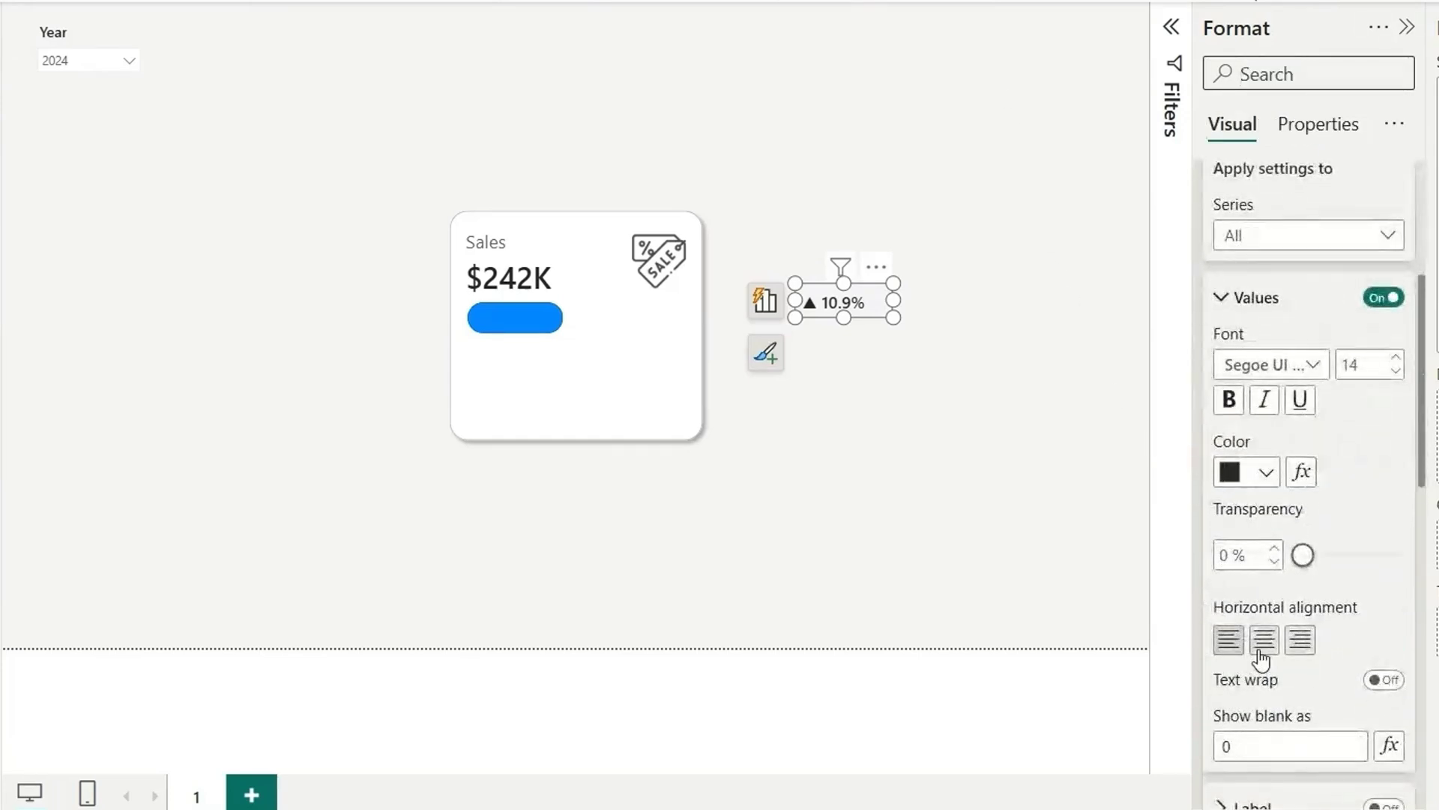
pyautogui.click(922, 353)
pyautogui.moveTo(849, 302); pyautogui.dragTo(524, 318)
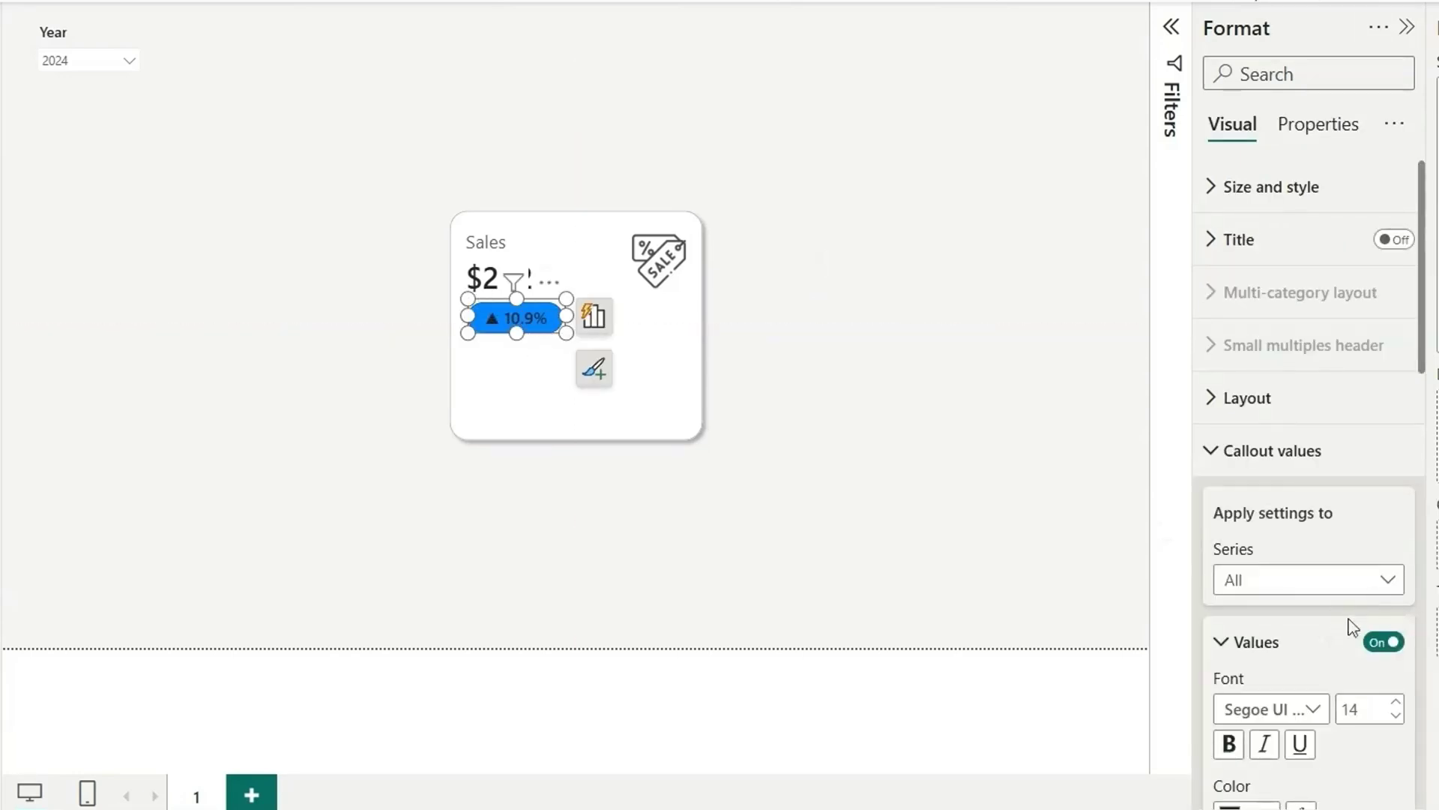
pyautogui.scroll(-3, 1291, 667)
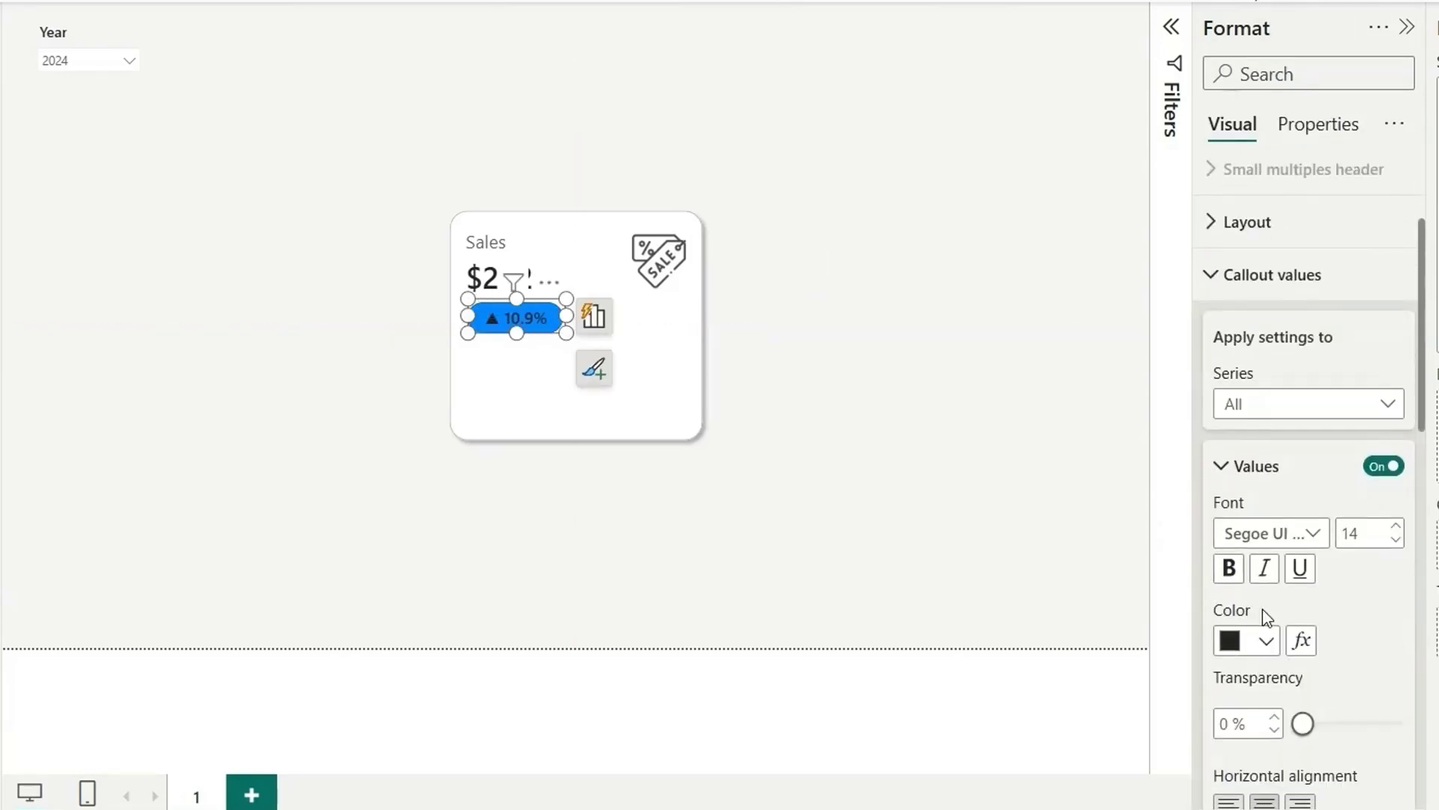
pyautogui.scroll(3, 1260, 643)
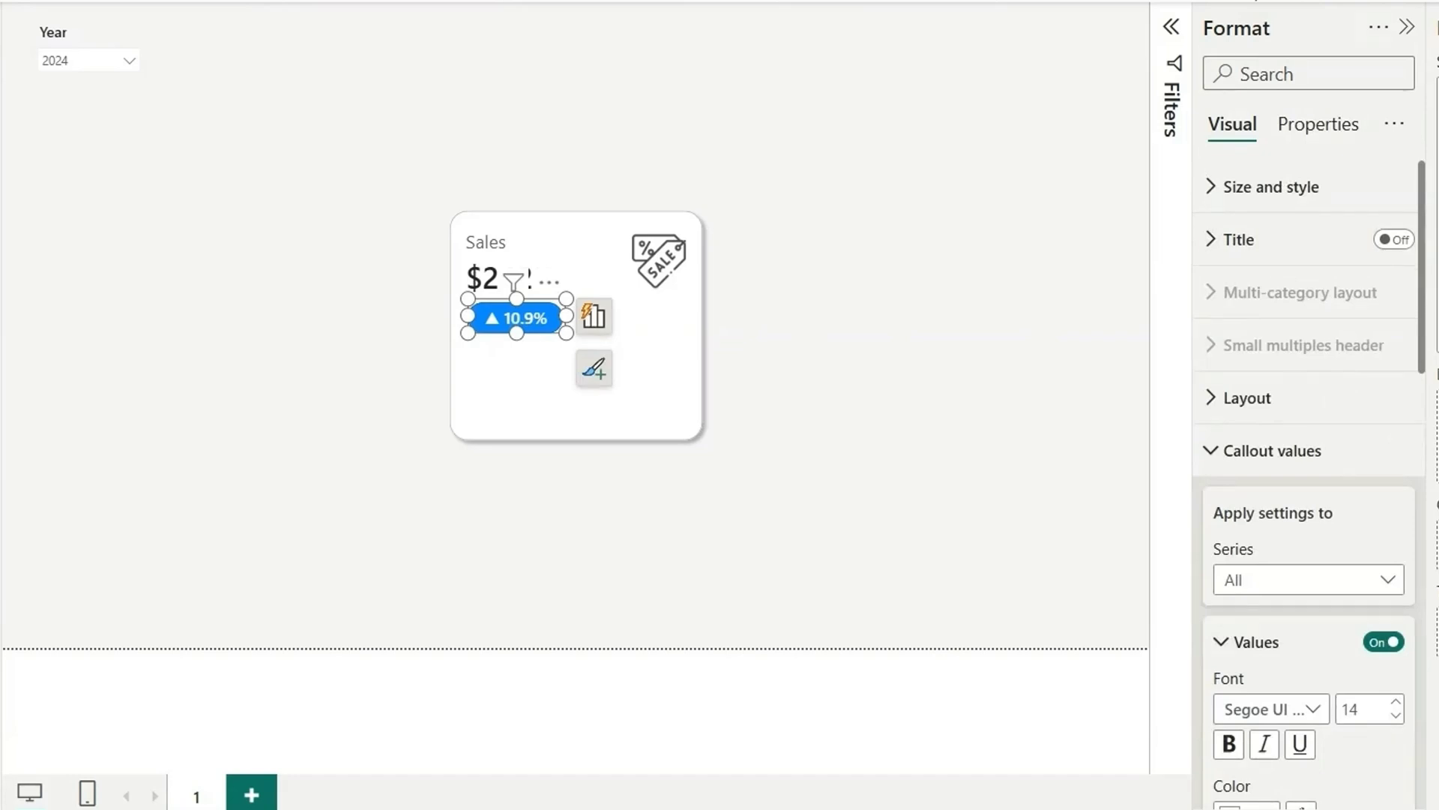
# Step: In the Selection pane, rename the top percentage card to YOY%
pyautogui.press('F6')
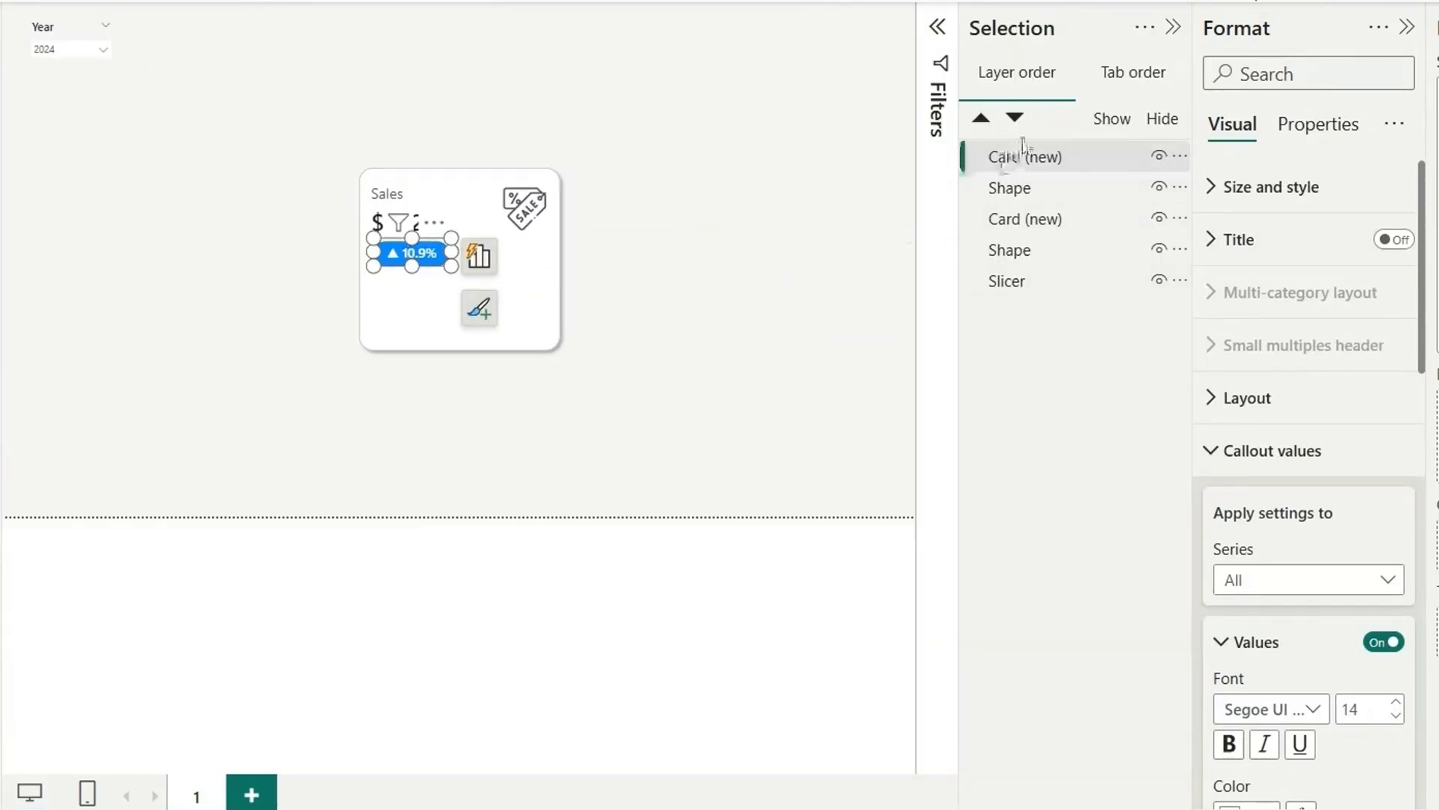
pyautogui.click(1039, 164)
pyautogui.doubleClick(1039, 159)
pyautogui.write('YO')
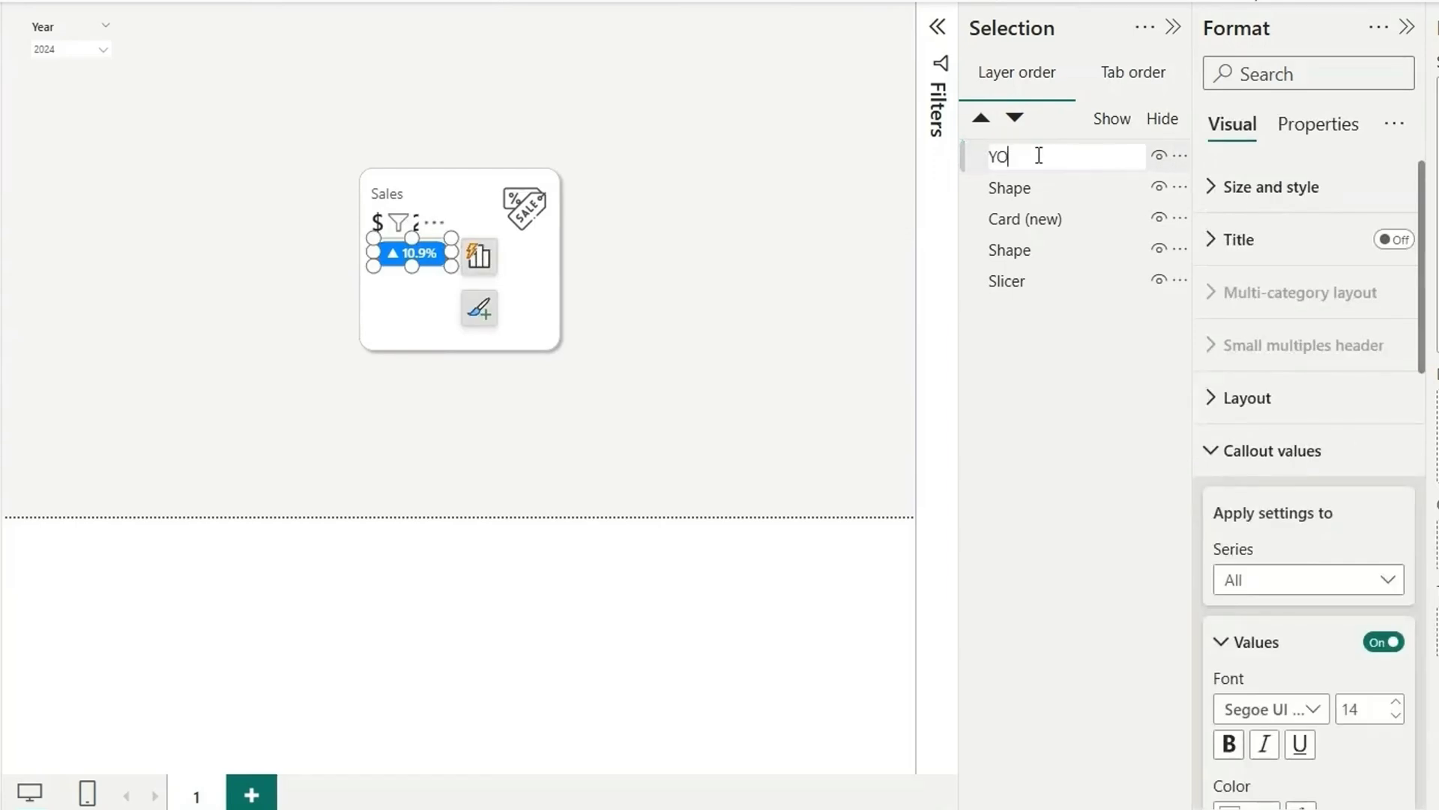
pyautogui.write('Y%')
pyautogui.press('Return')
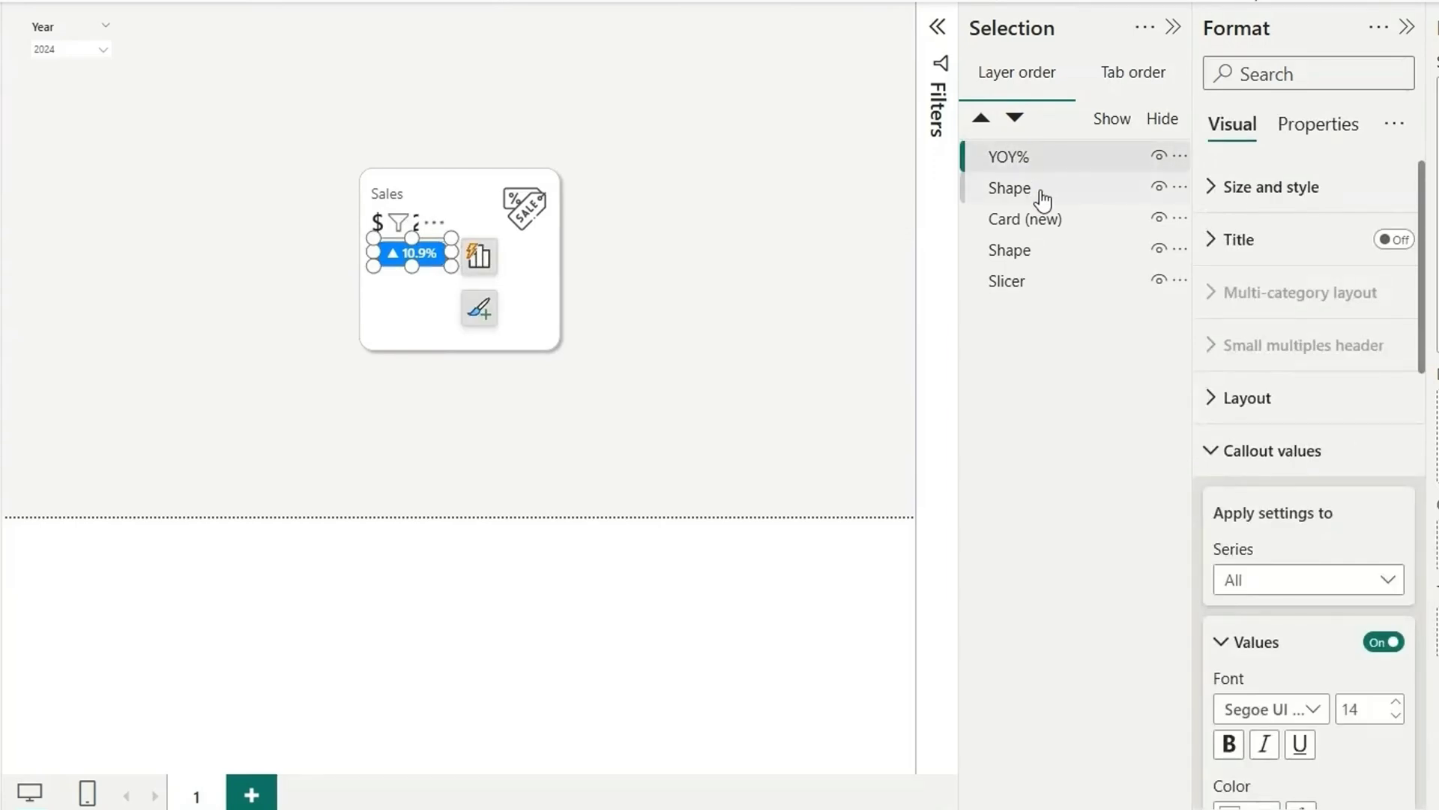
# Step: Rename the pill background shape to YOY bg
pyautogui.click(1040, 197)
pyautogui.doubleClick(1040, 190)
pyautogui.write('Y')
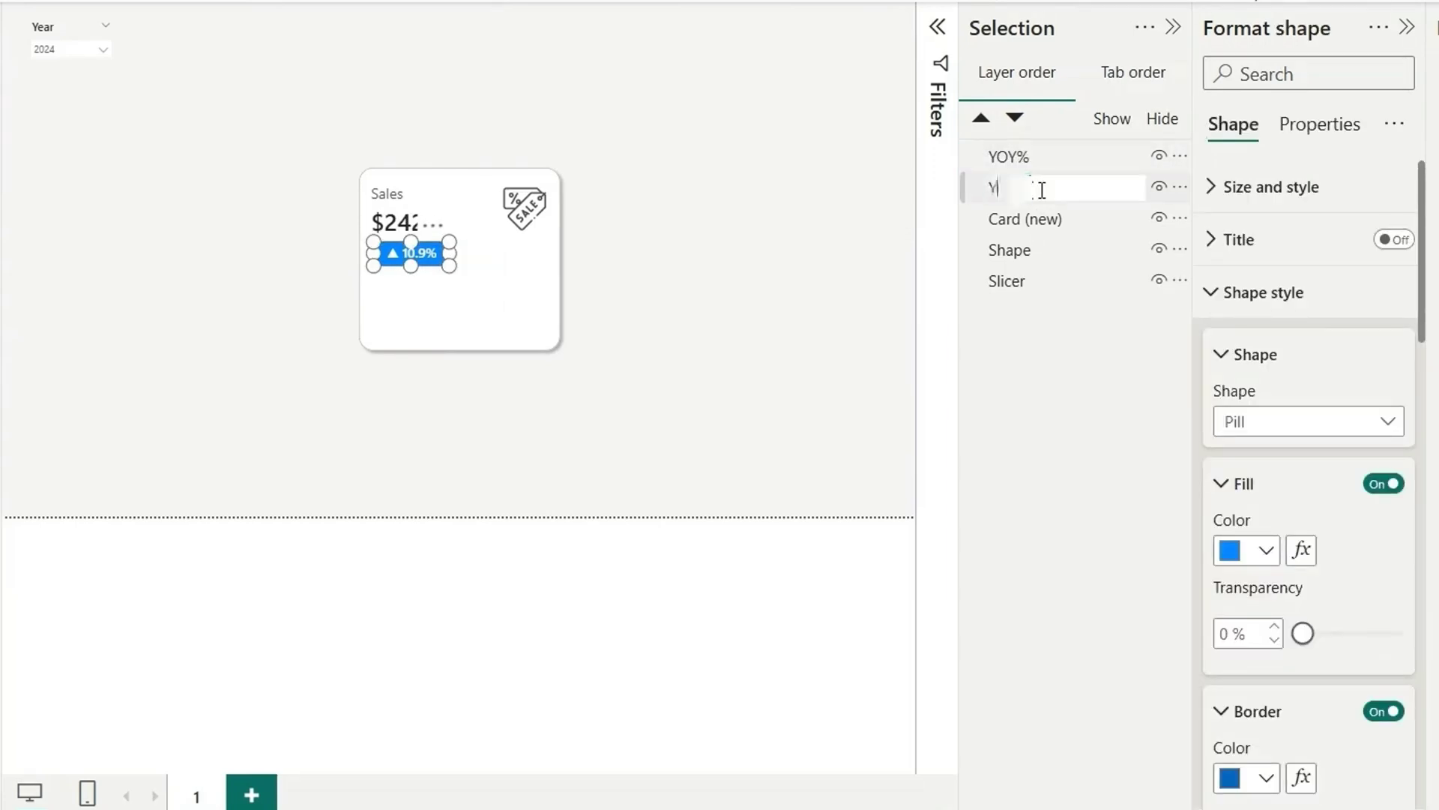
pyautogui.write('OY bg')
pyautogui.click(1026, 218)
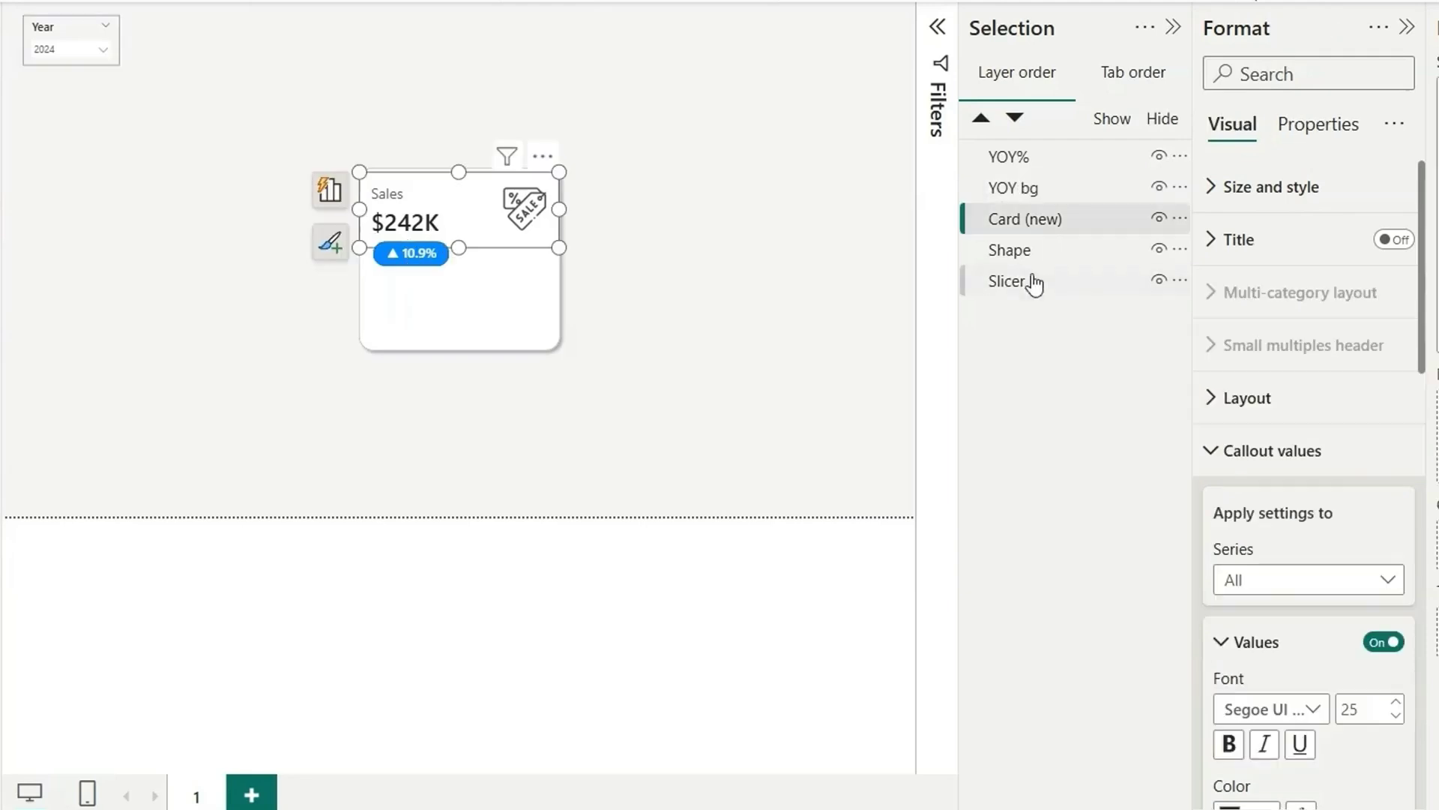
pyautogui.click(1009, 156)
pyautogui.click(834, 388)
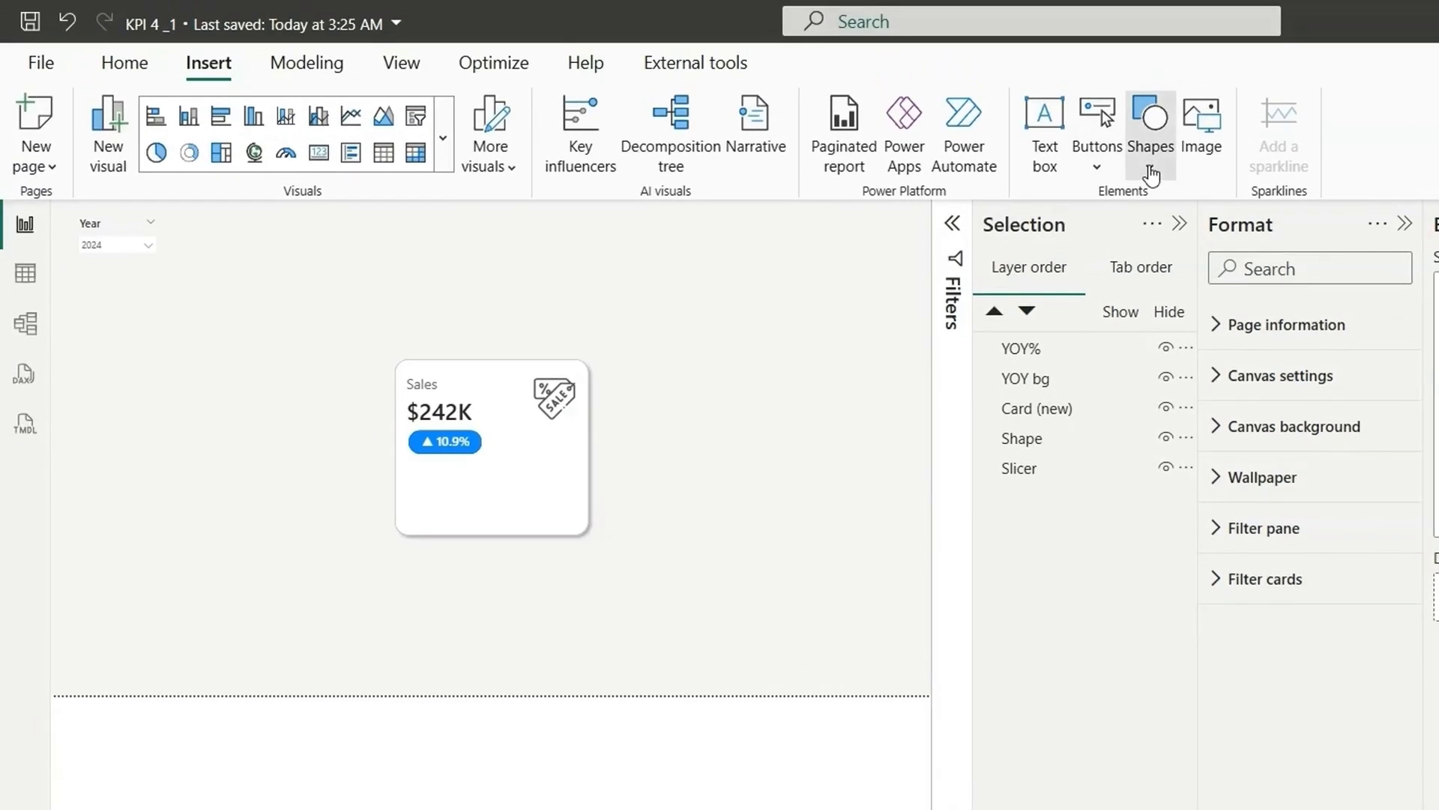
# Step: Insert a rectangle with no fill or border that shows the text 'Last Year:'
pyautogui.click(1151, 176)
pyautogui.click(1176, 247)
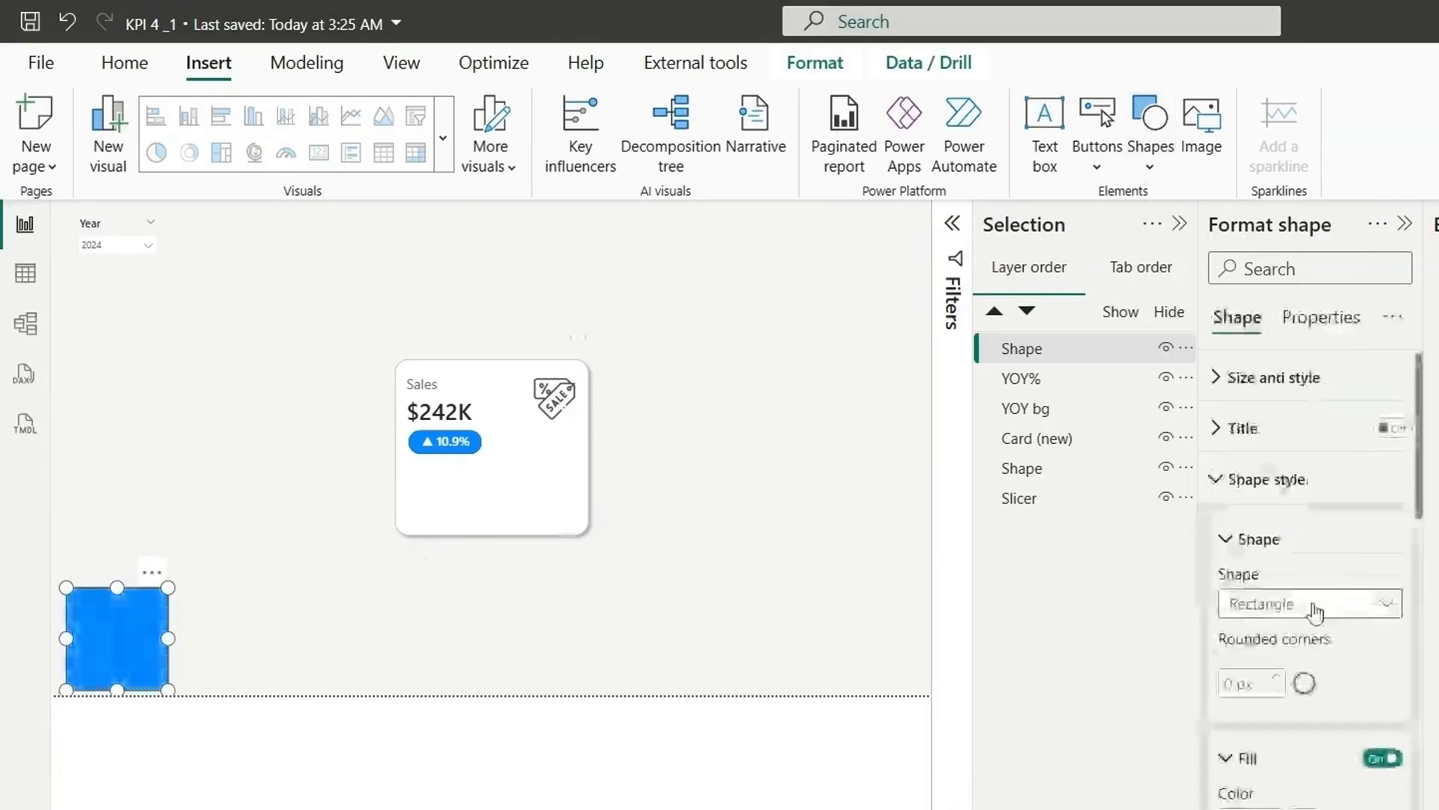
pyautogui.scroll(-5, 1316, 613)
pyautogui.click(1383, 424)
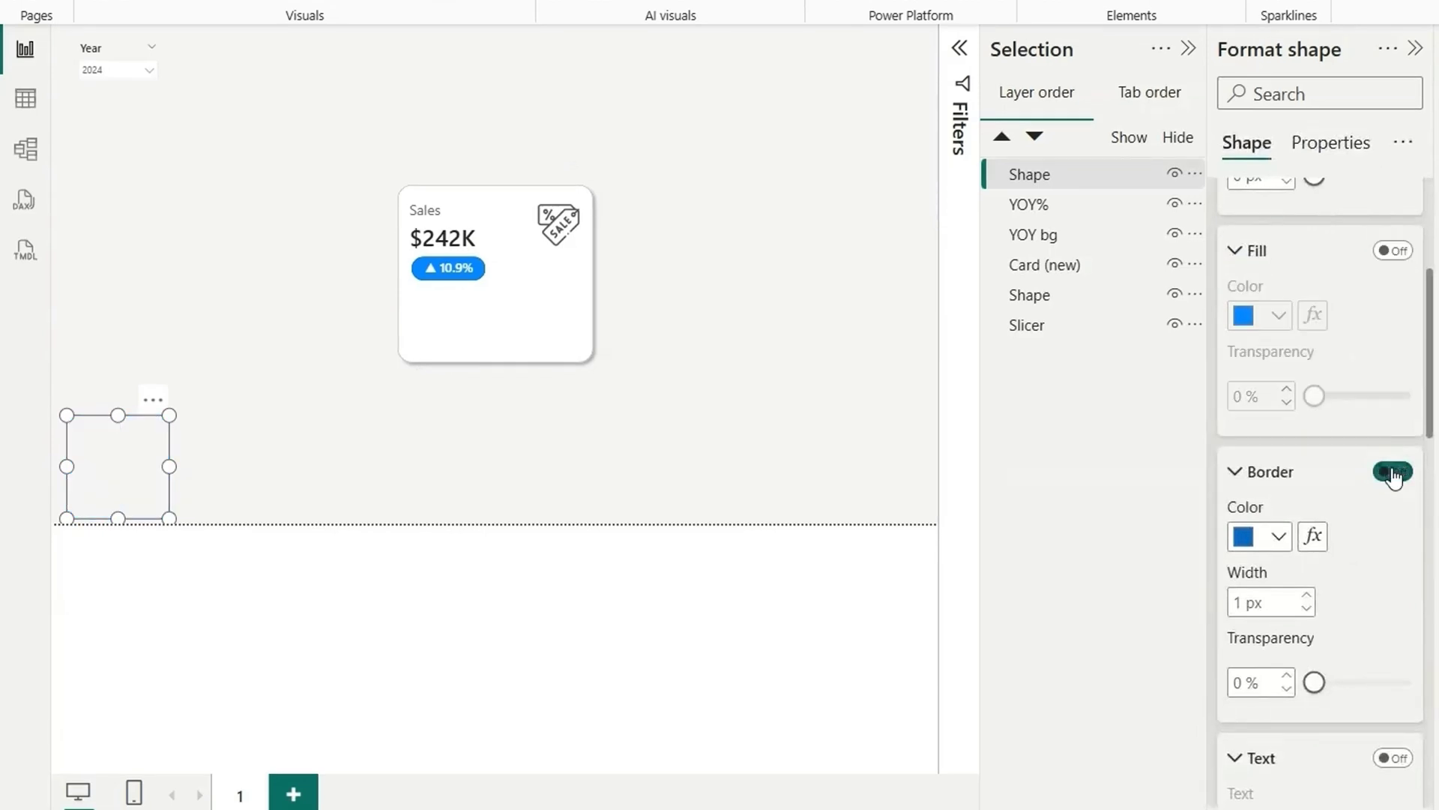
pyautogui.click(1392, 474)
pyautogui.scroll(-4, 1349, 524)
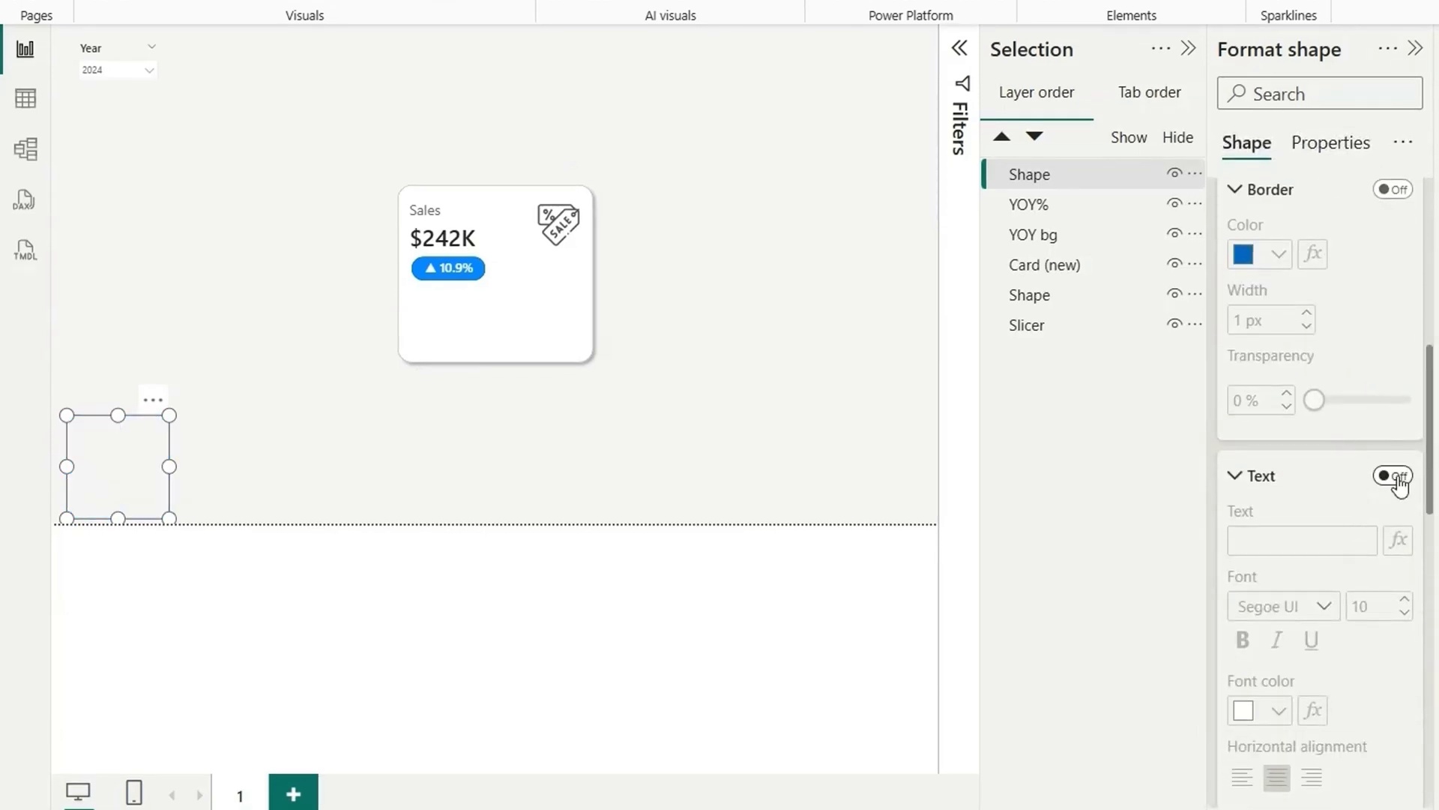
pyautogui.click(1396, 477)
pyautogui.click(1263, 485)
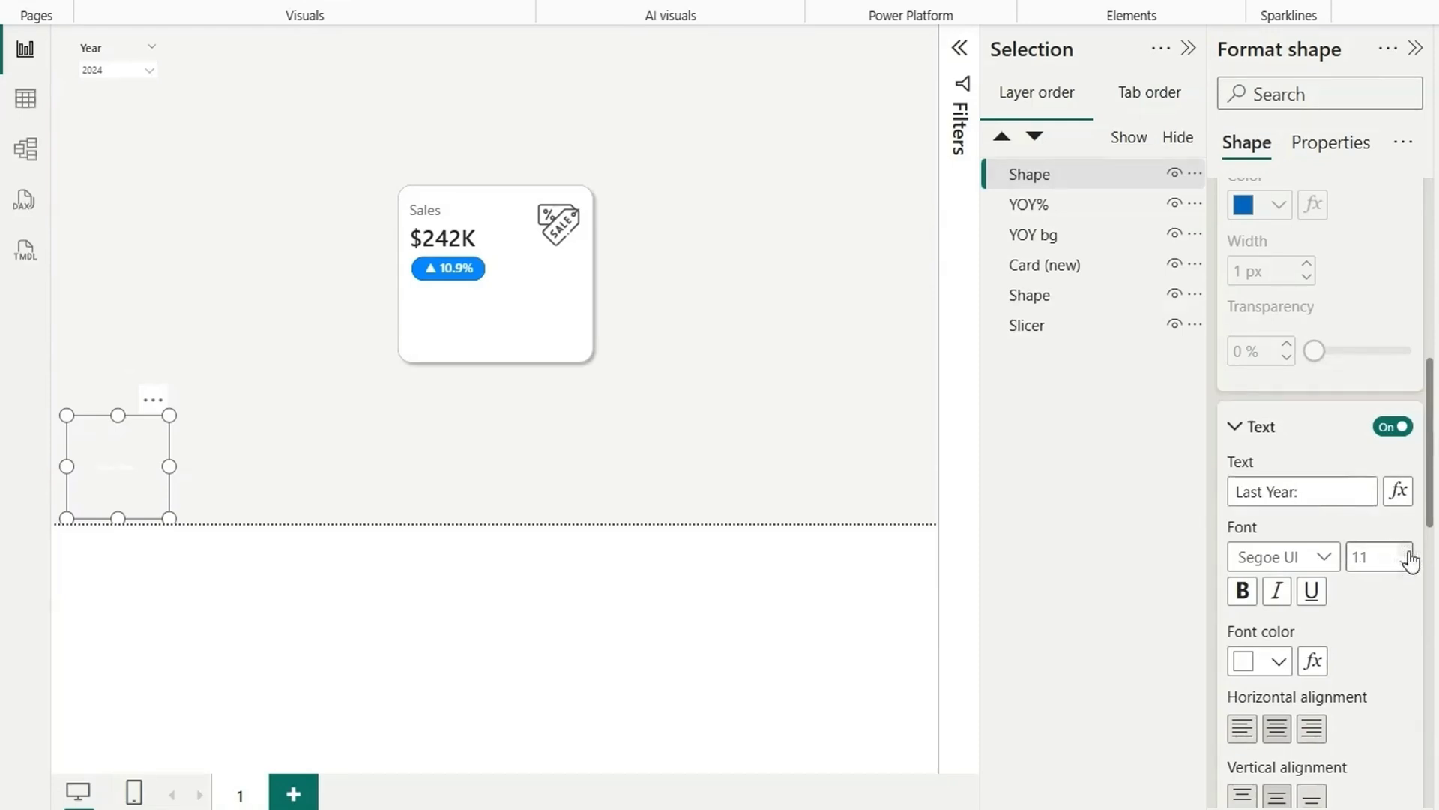
# Step: Make the label 12 pt, dark, italic and left-aligned, then fit it under the YOY pill
pyautogui.click(1408, 561)
pyautogui.click(1278, 662)
pyautogui.click(1295, 399)
pyautogui.moveTo(170, 415); pyautogui.dragTo(136, 473)
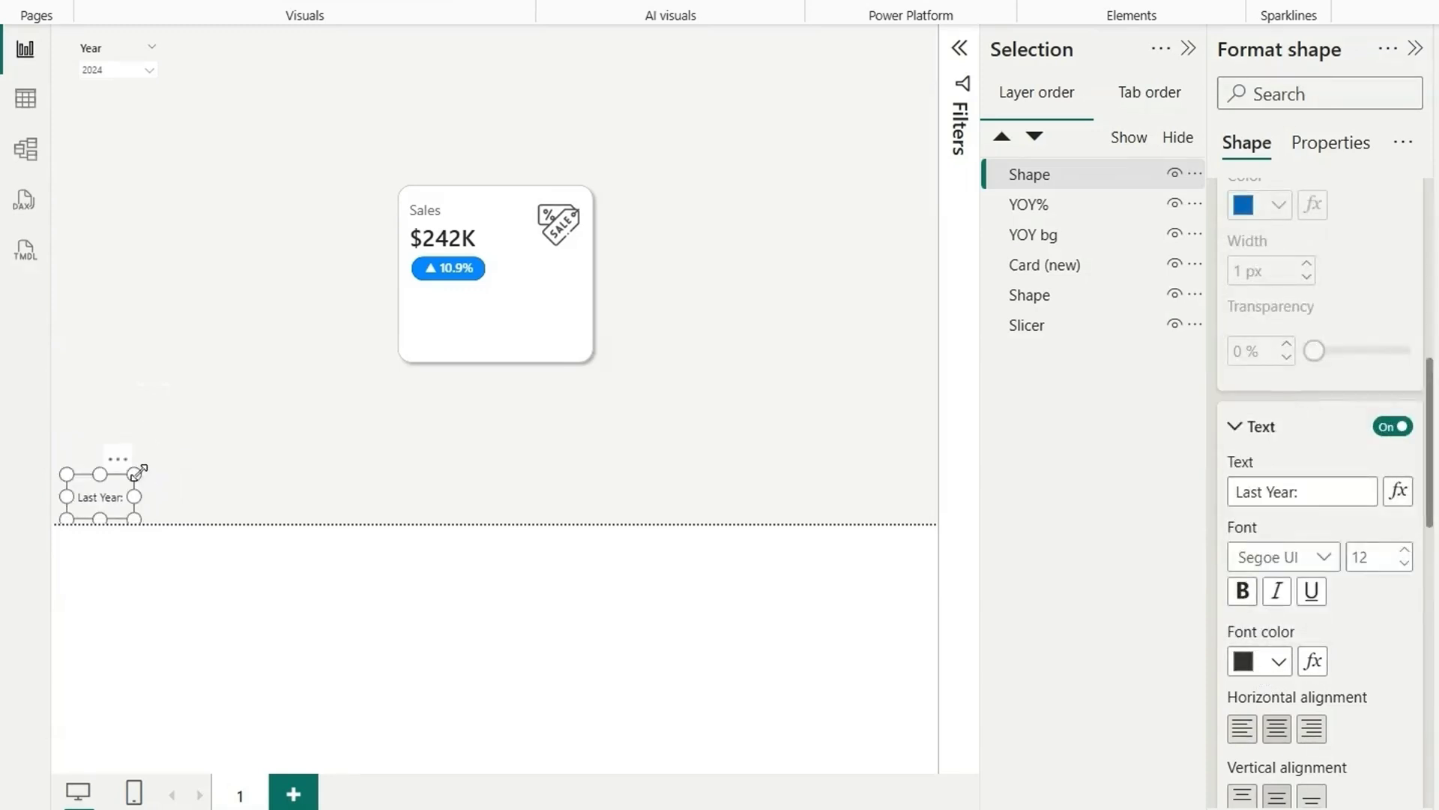
pyautogui.click(1277, 591)
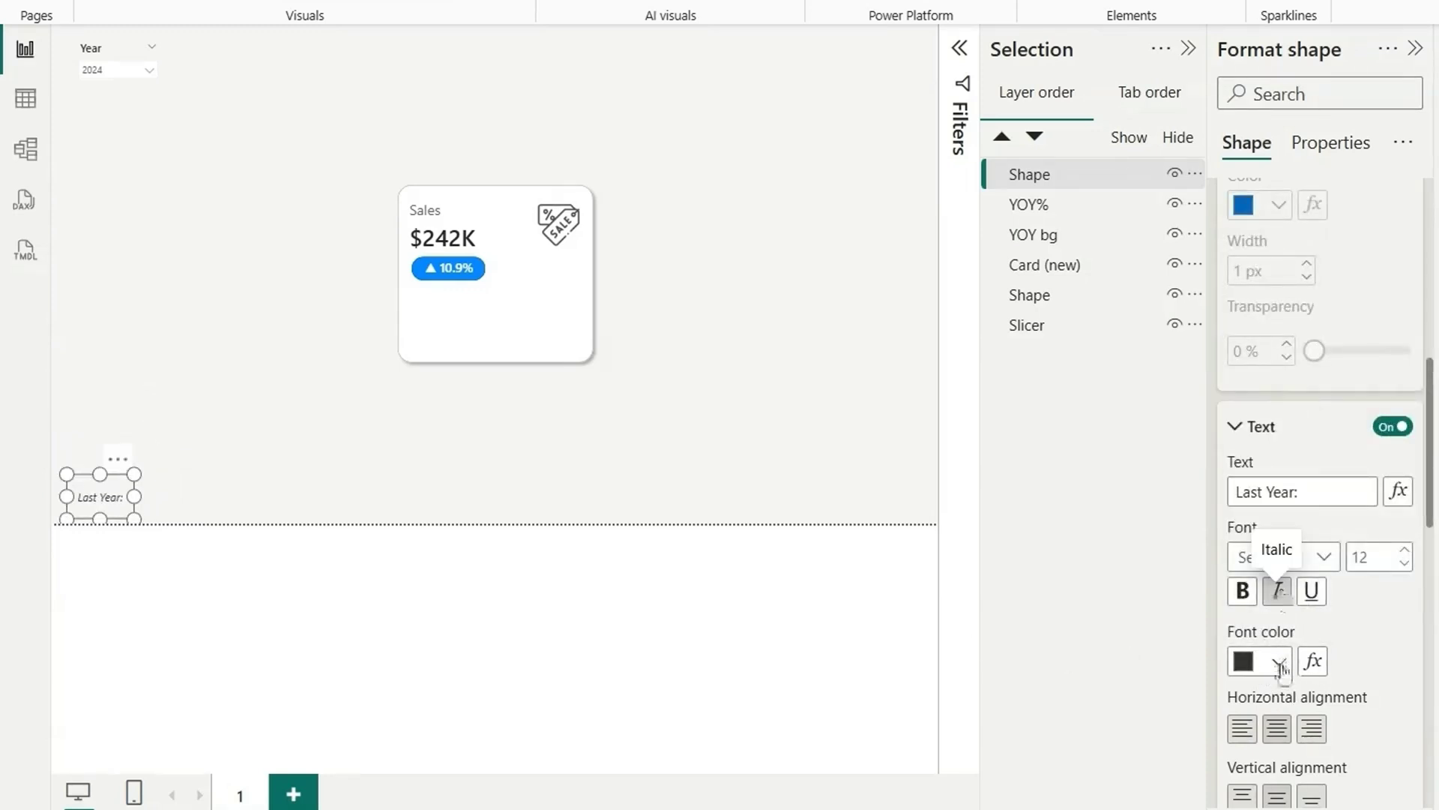
pyautogui.click(1243, 729)
pyautogui.moveTo(135, 474); pyautogui.dragTo(459, 299)
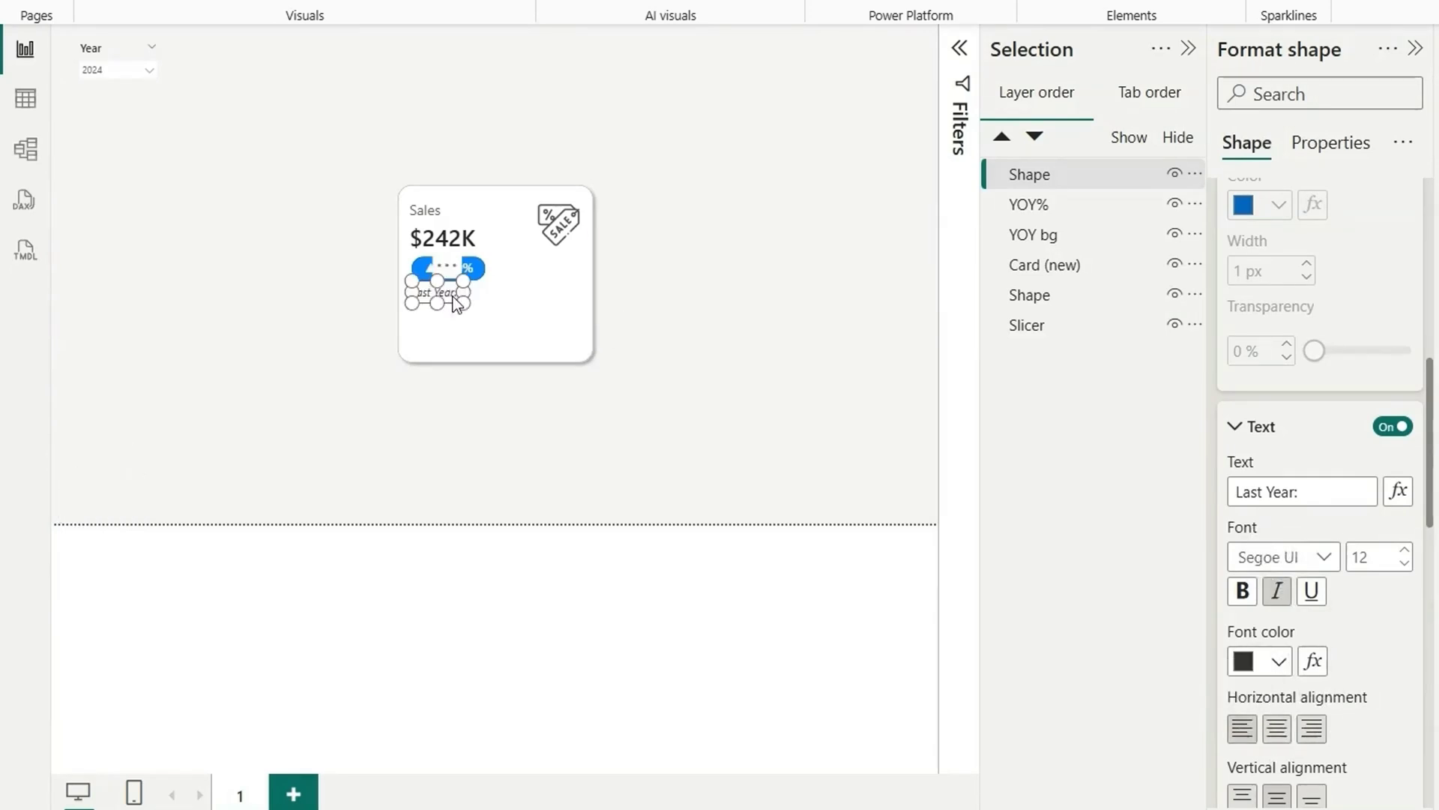
# Step: Select YOY% and YOY bg together, group them with Ctrl+G, and rename the group YOY%
pyautogui.click(649, 302)
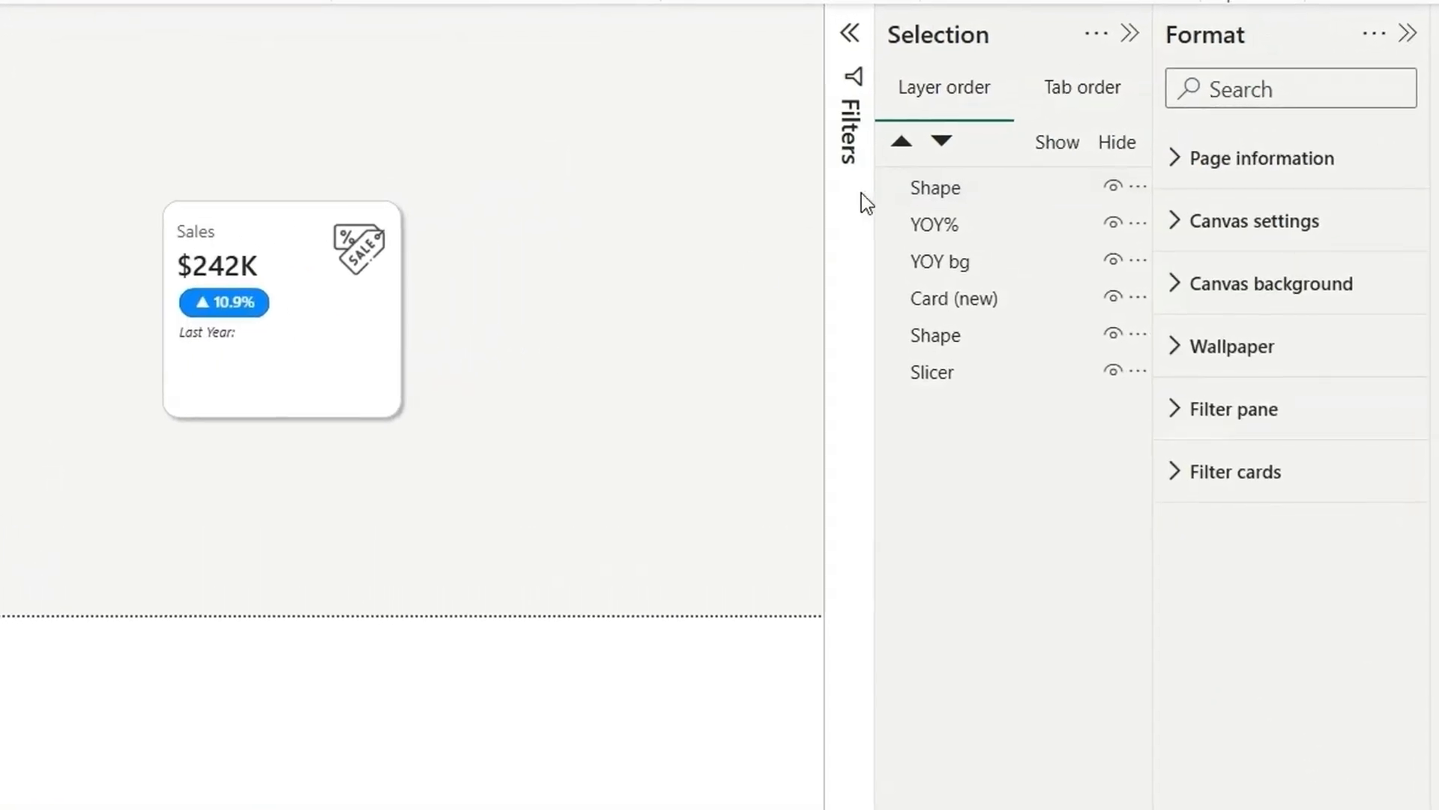
pyautogui.click(984, 236)
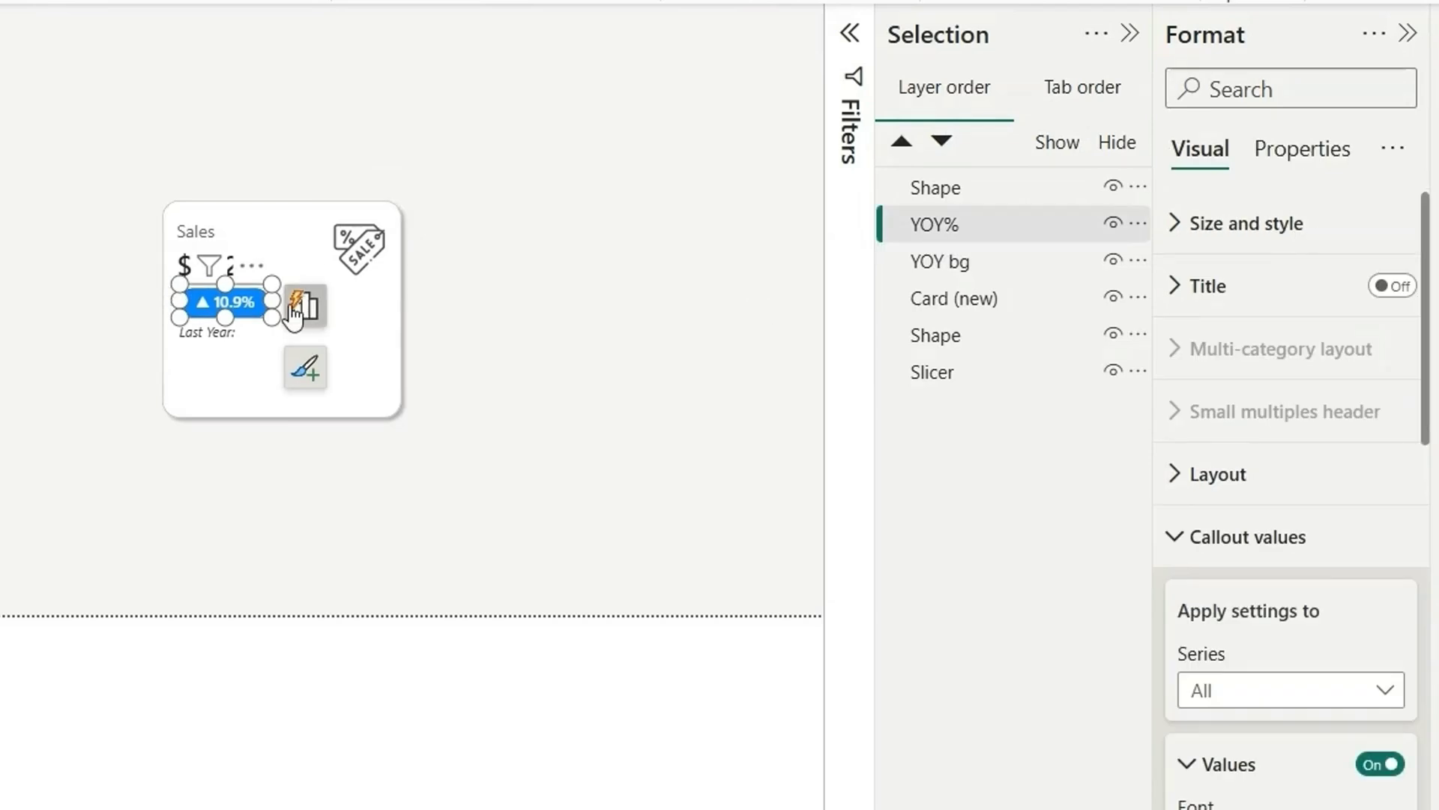
pyautogui.click(974, 264)
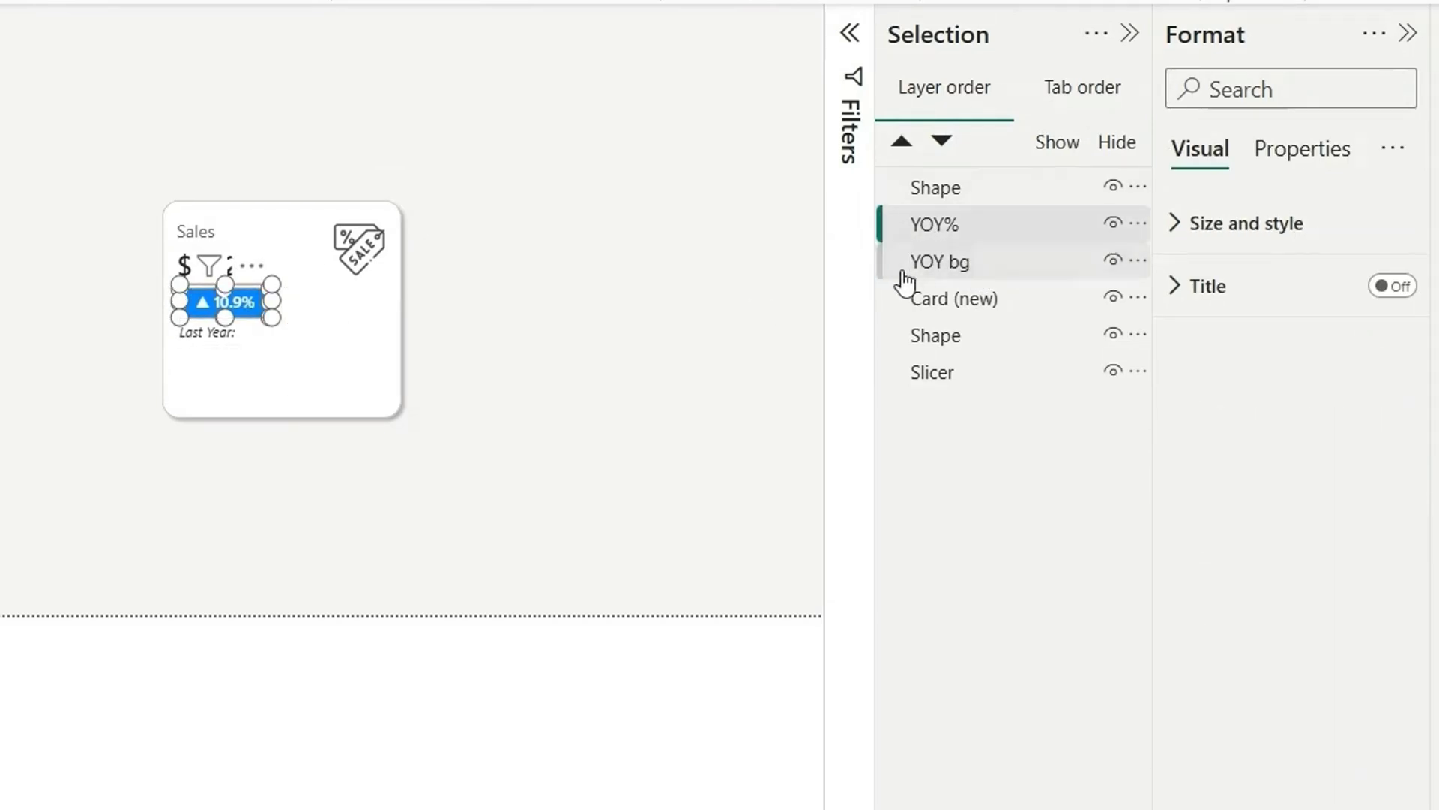
pyautogui.keyDown('ctrl'); pyautogui.click(930, 225); pyautogui.keyUp('ctrl')
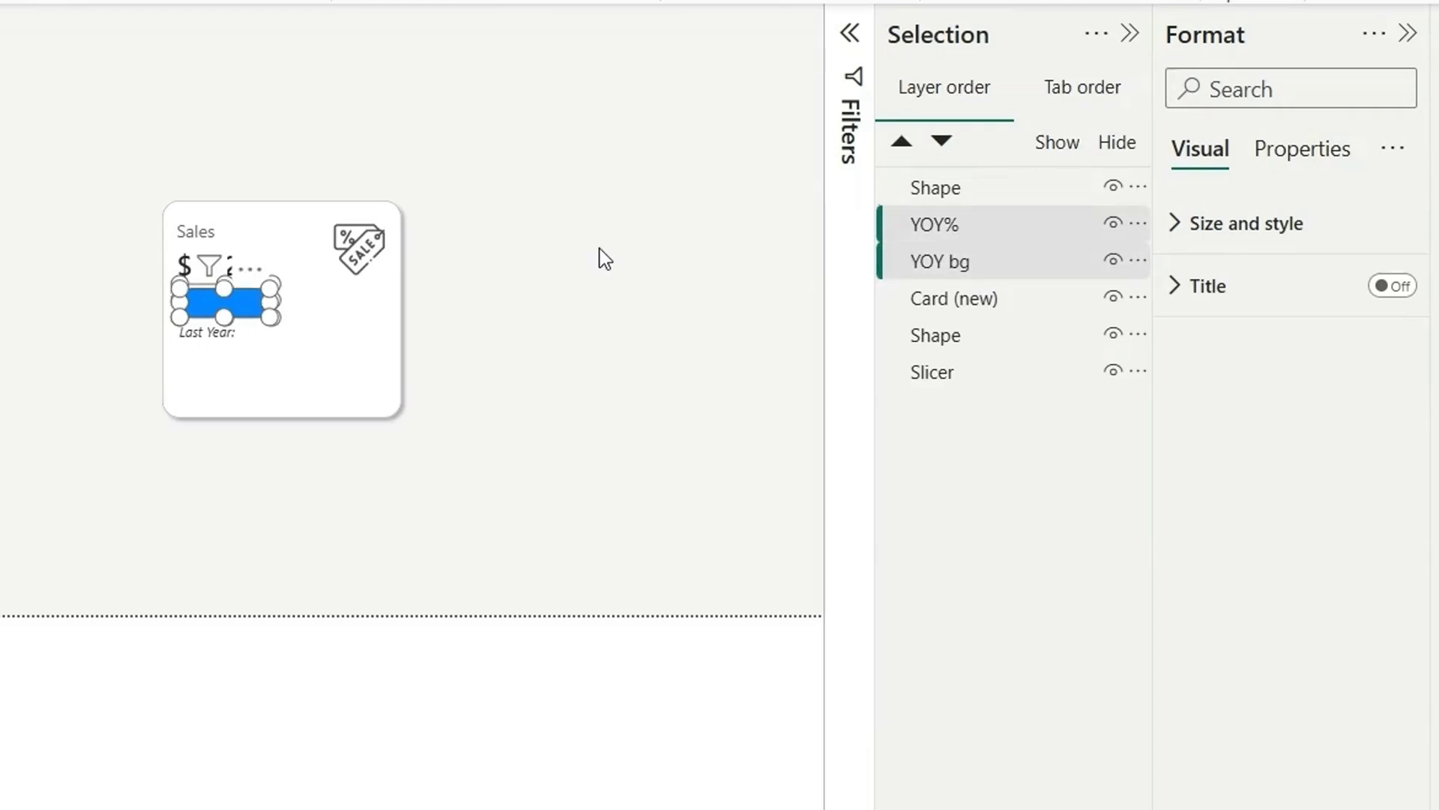
pyautogui.hotkey('ctrl', 'g')
pyautogui.doubleClick(959, 189)
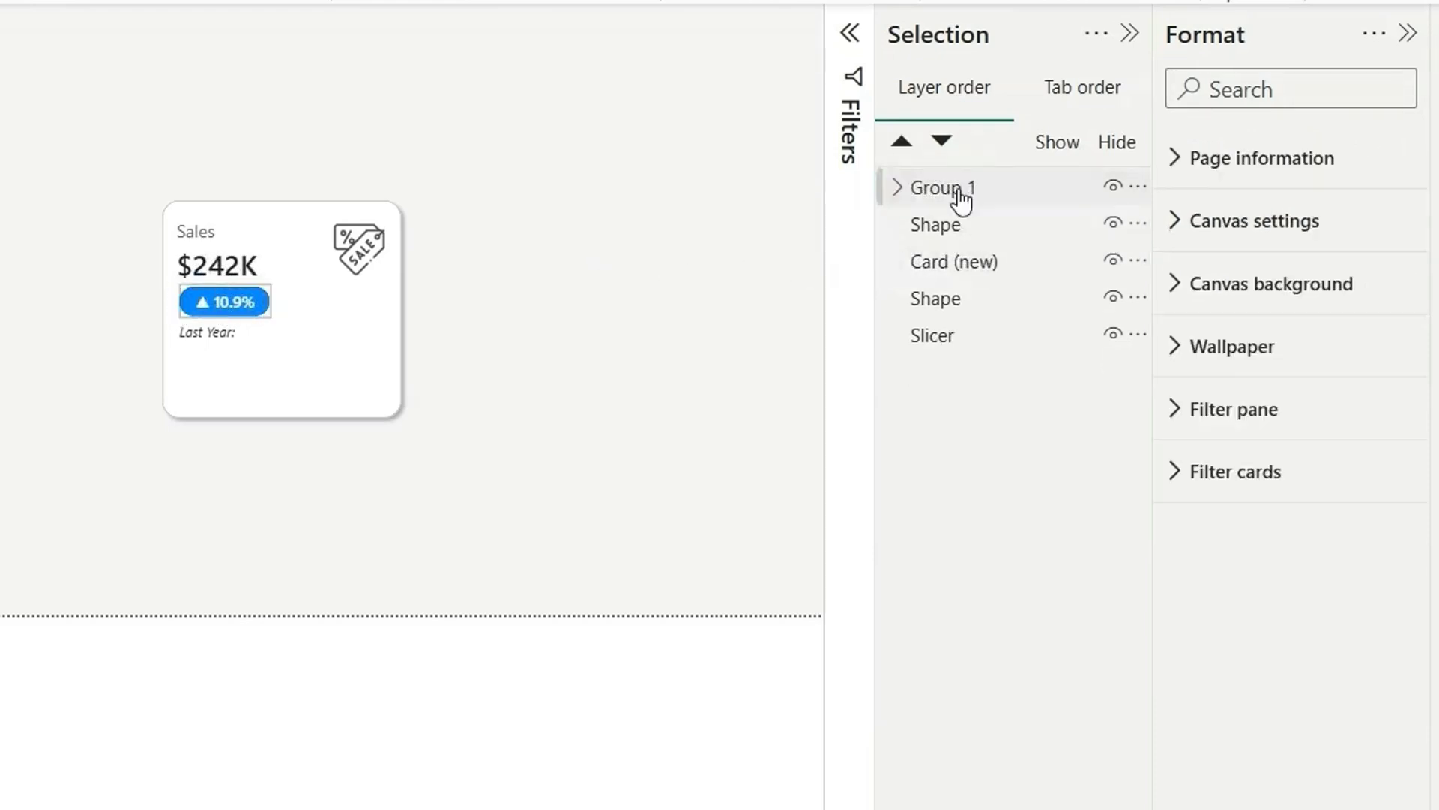
pyautogui.write('YOY')
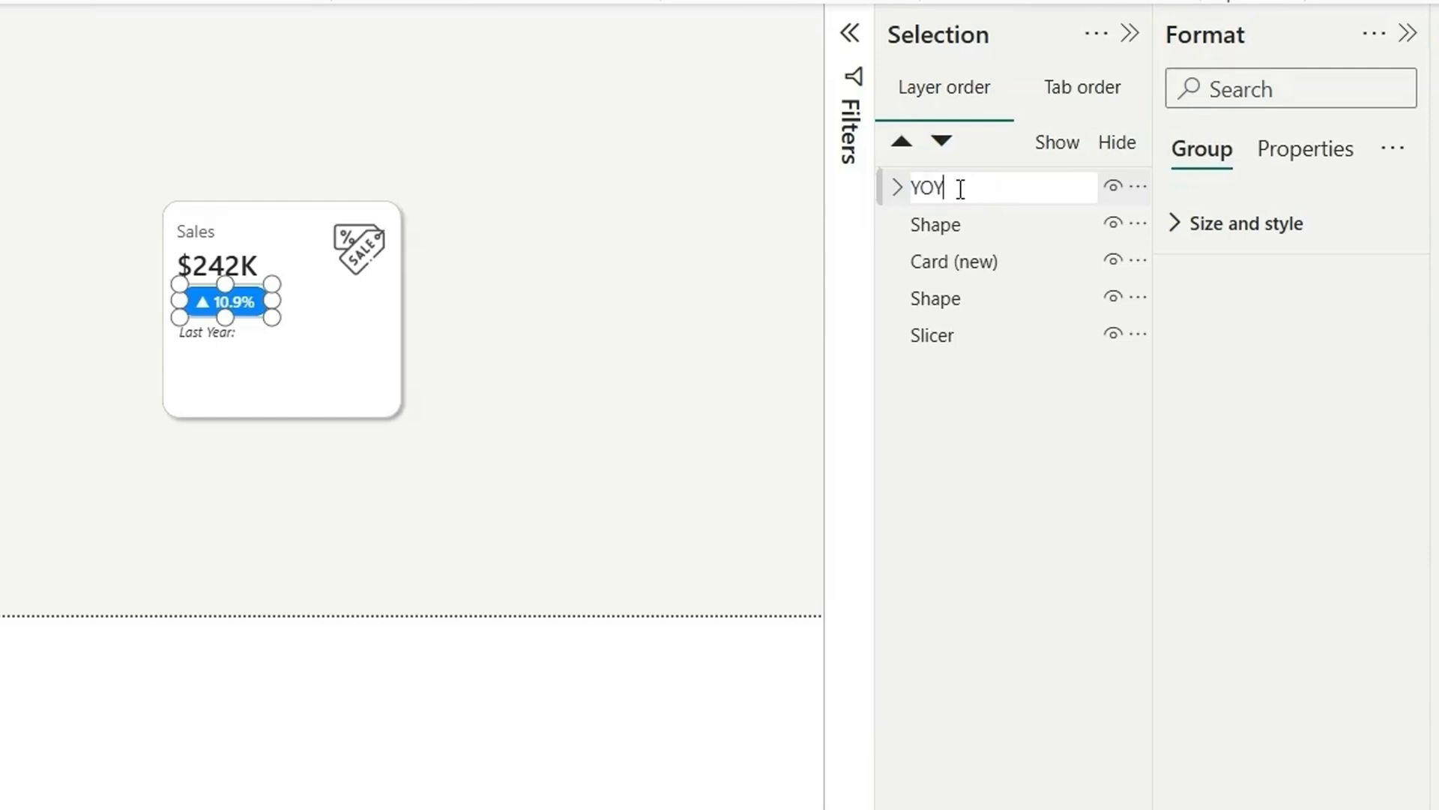
pyautogui.write('%')
pyautogui.click(570, 314)
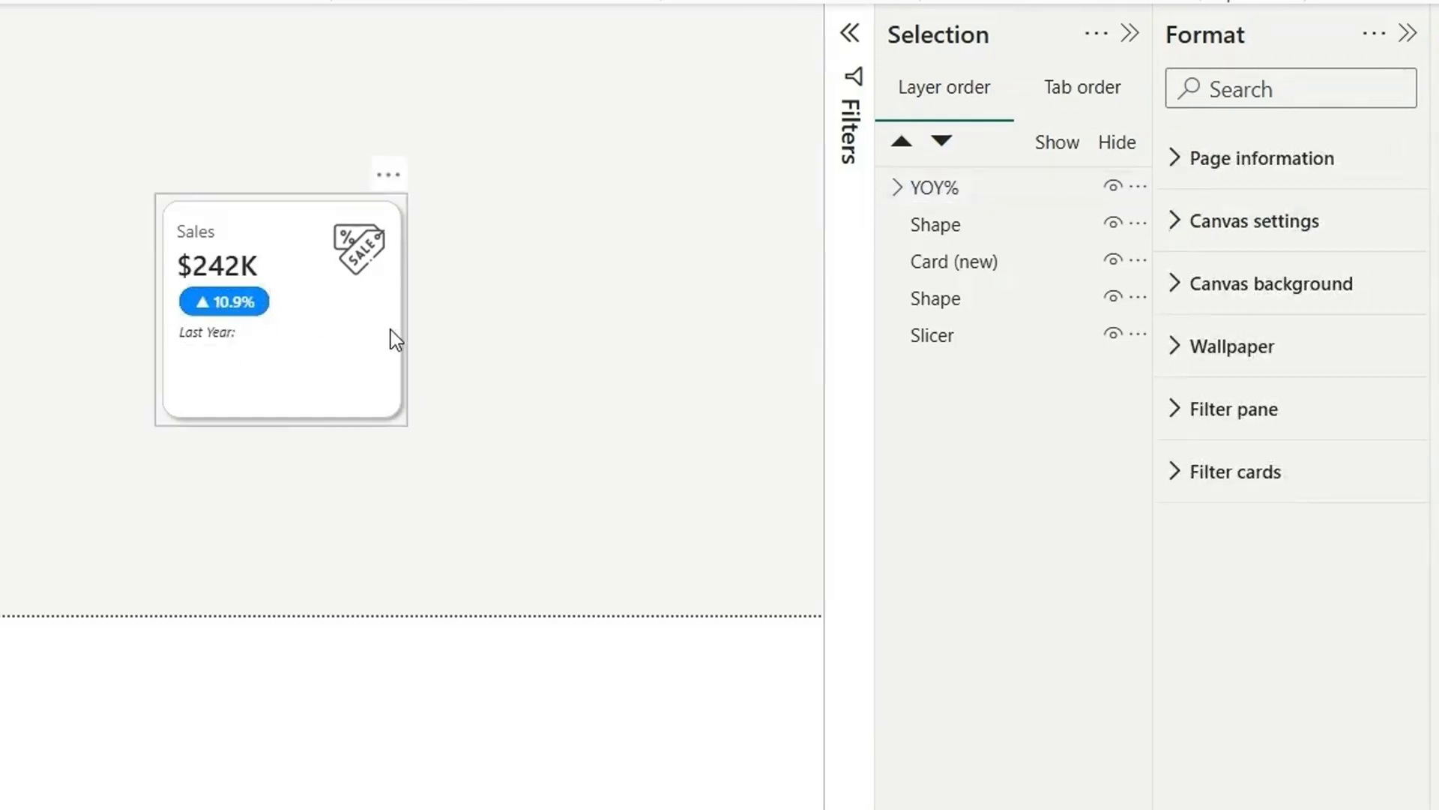
# Step: Copy the YOY% card out of the group, switch it to Last Year Sales, and left-align it
pyautogui.click(197, 338)
pyautogui.click(541, 359)
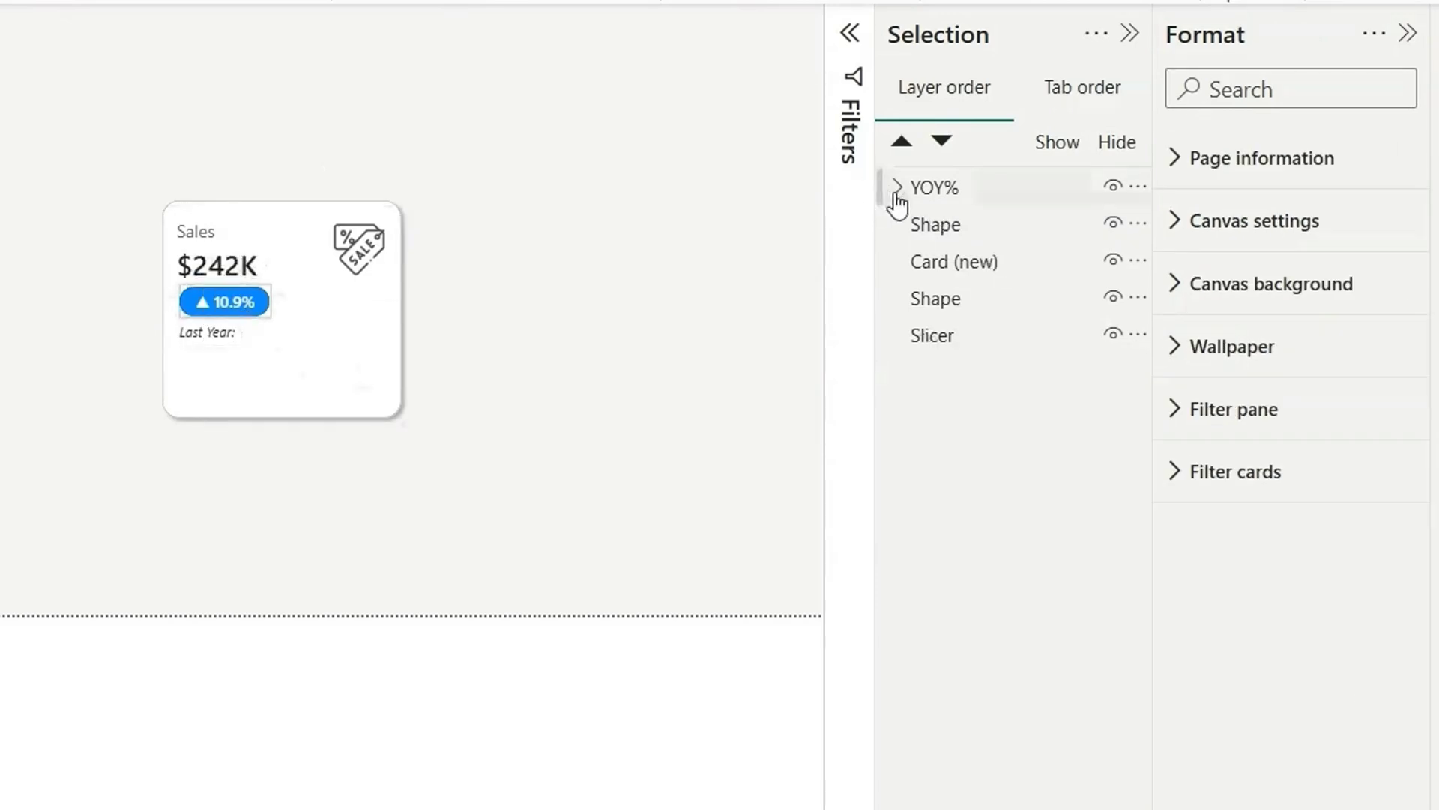
pyautogui.click(897, 187)
pyautogui.click(974, 234)
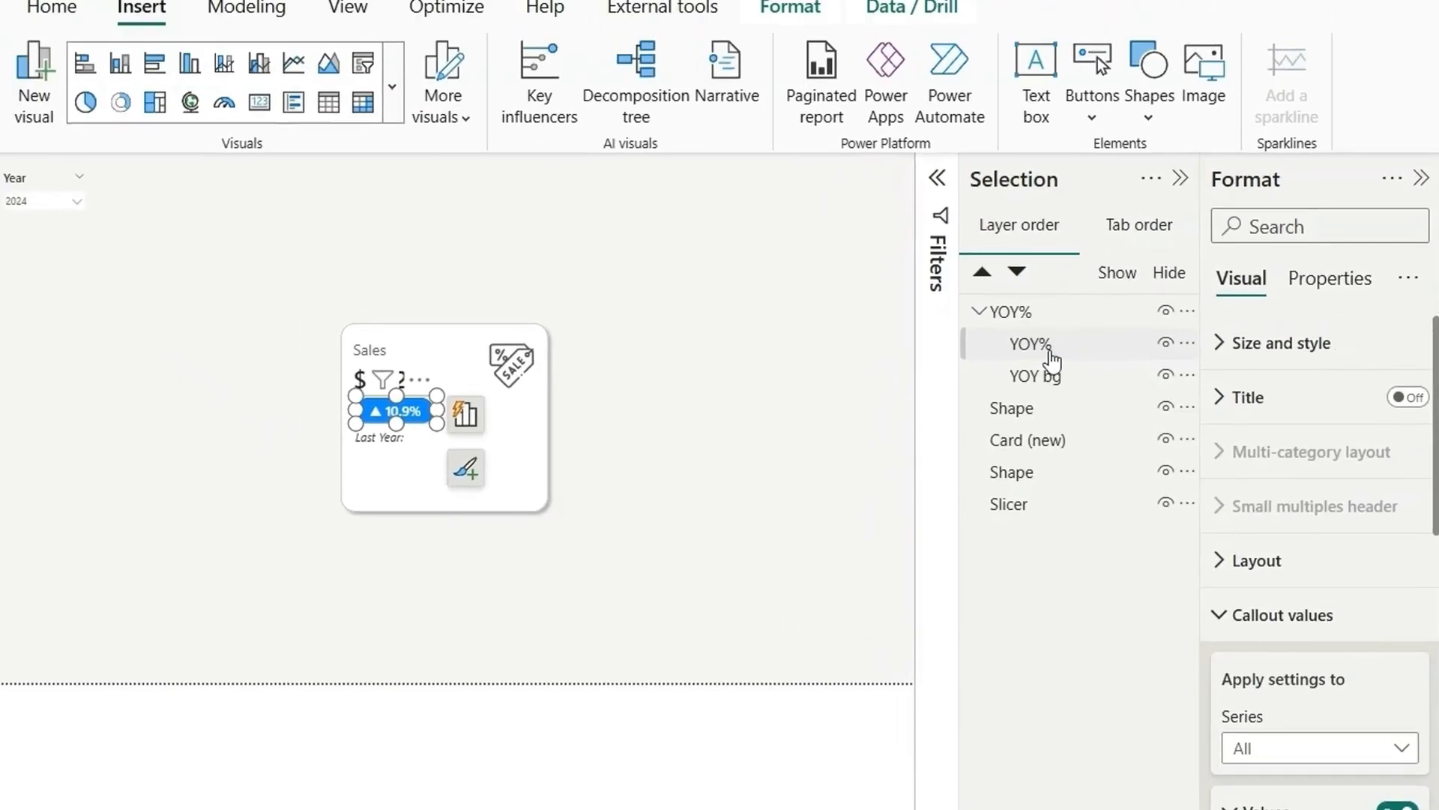
pyautogui.moveTo(1052, 358); pyautogui.dragTo(1049, 491)
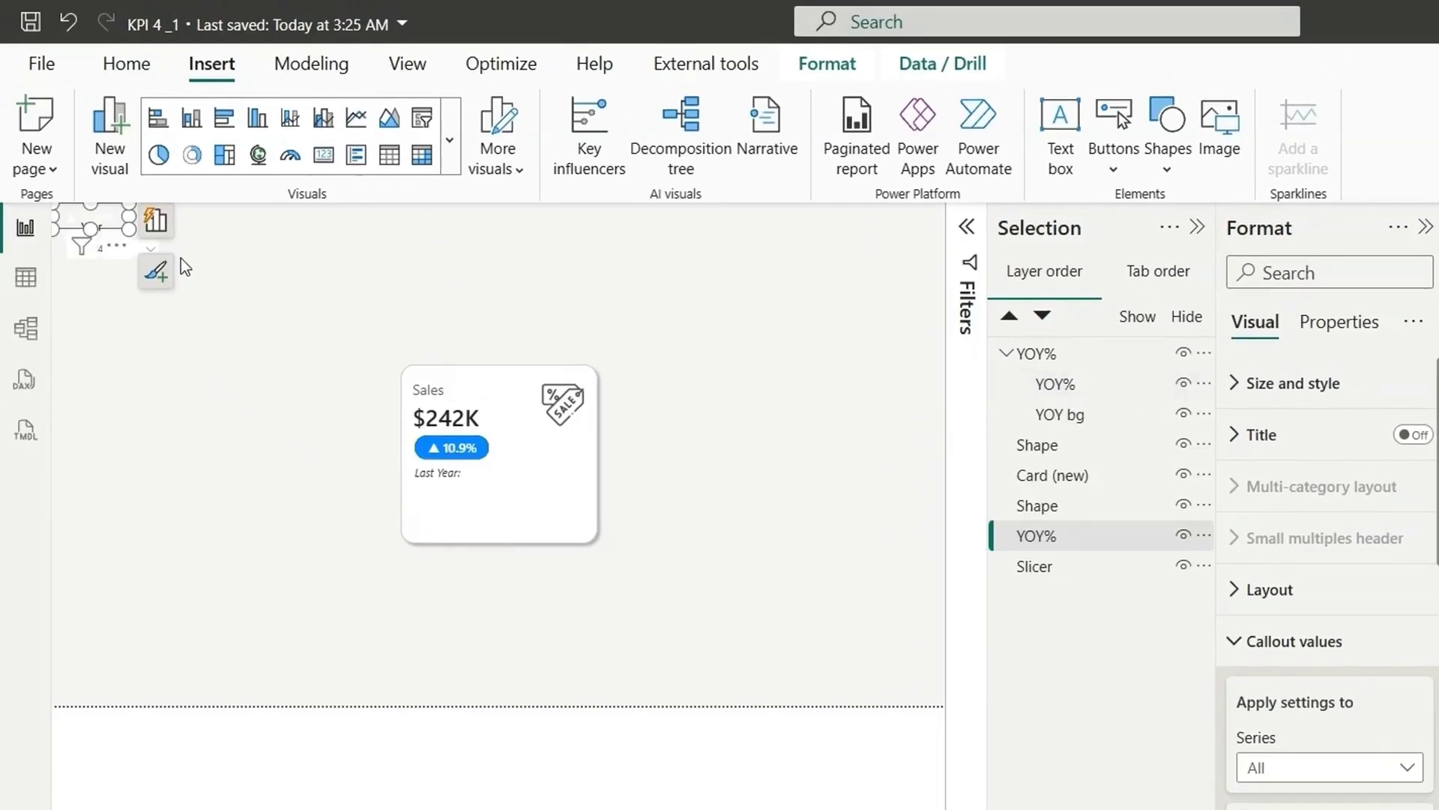
pyautogui.moveTo(127, 219); pyautogui.dragTo(788, 500)
pyautogui.scroll(-3, 1269, 702)
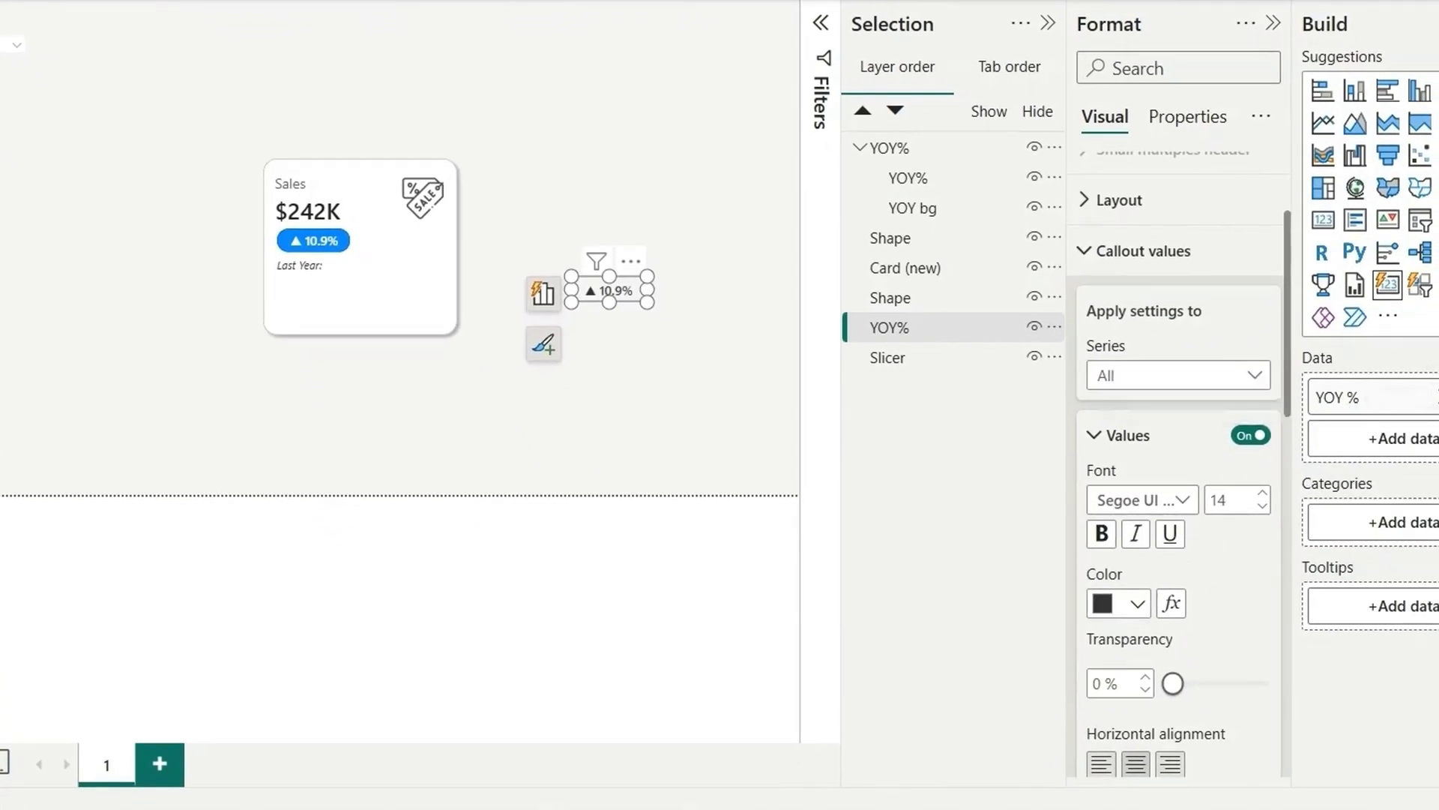
pyautogui.moveTo(1435, 397); pyautogui.dragTo(652, 285)
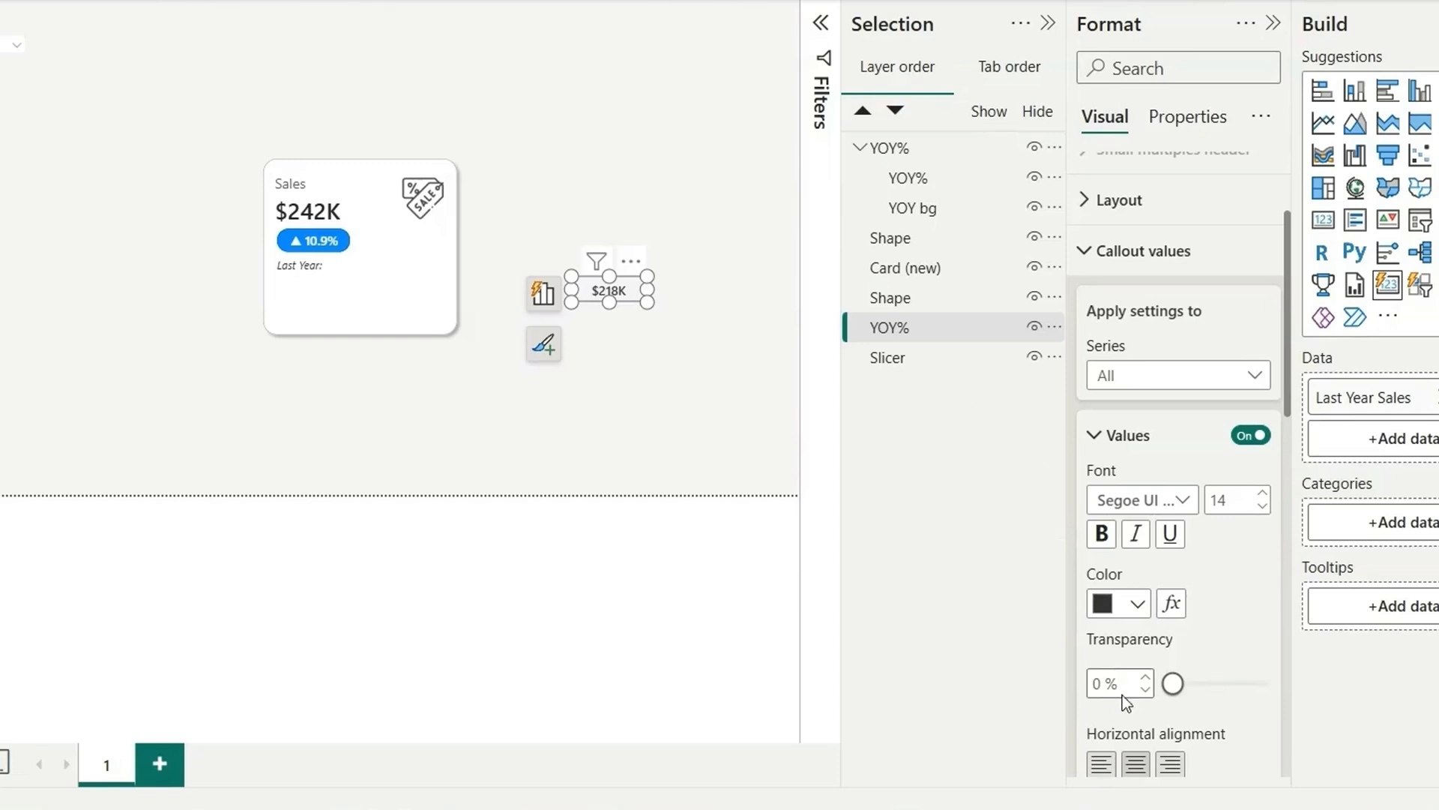
pyautogui.click(1102, 763)
pyautogui.moveTo(628, 300); pyautogui.dragTo(402, 267)
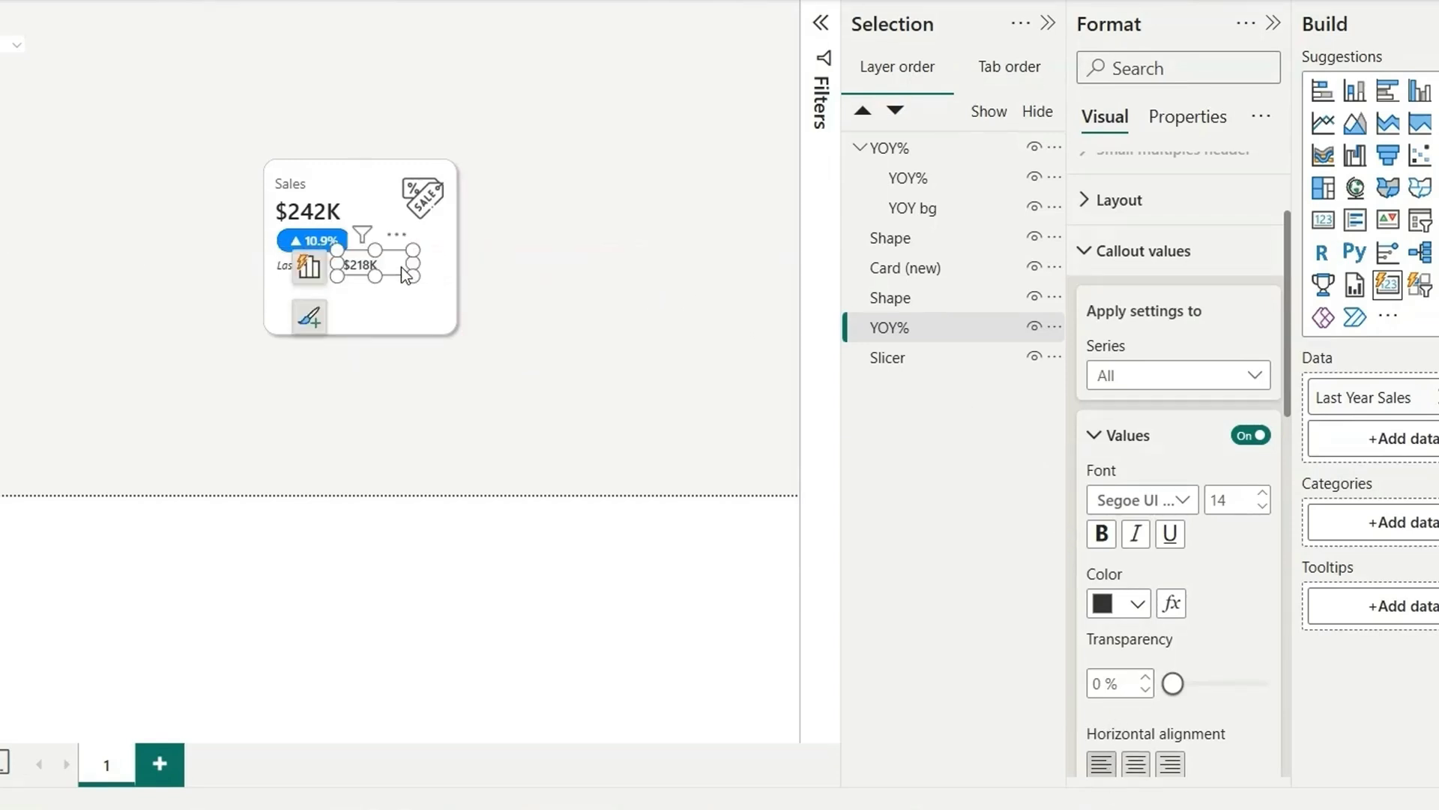
# Step: Set the $218K value to size 13, rename its layer LY, and place it beside the label
pyautogui.click(1261, 507)
pyautogui.click(629, 358)
pyautogui.click(941, 330)
pyautogui.doubleClick(941, 328)
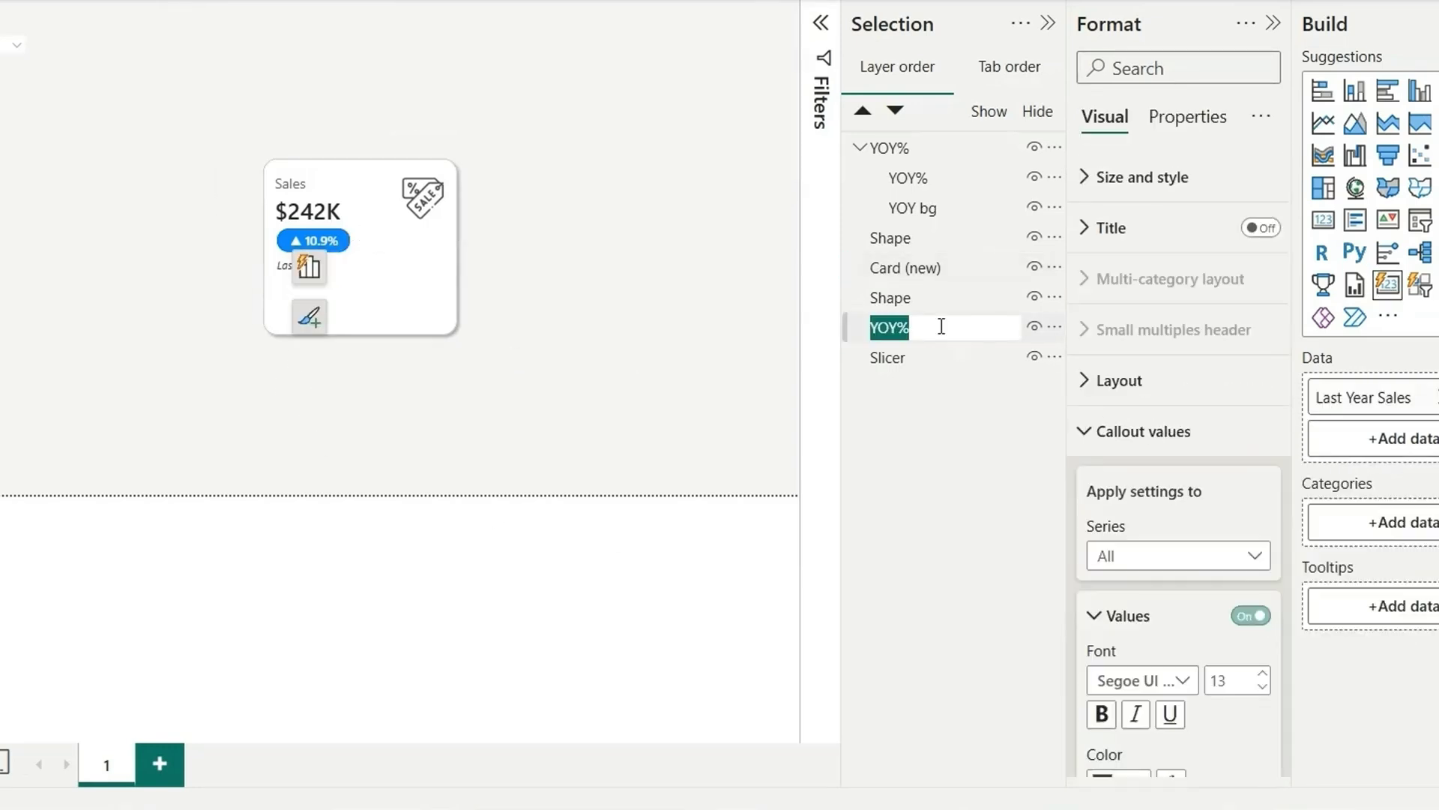
pyautogui.write('LY')
pyautogui.press('Return')
pyautogui.moveTo(942, 328); pyautogui.dragTo(1012, 247)
pyautogui.click(474, 279)
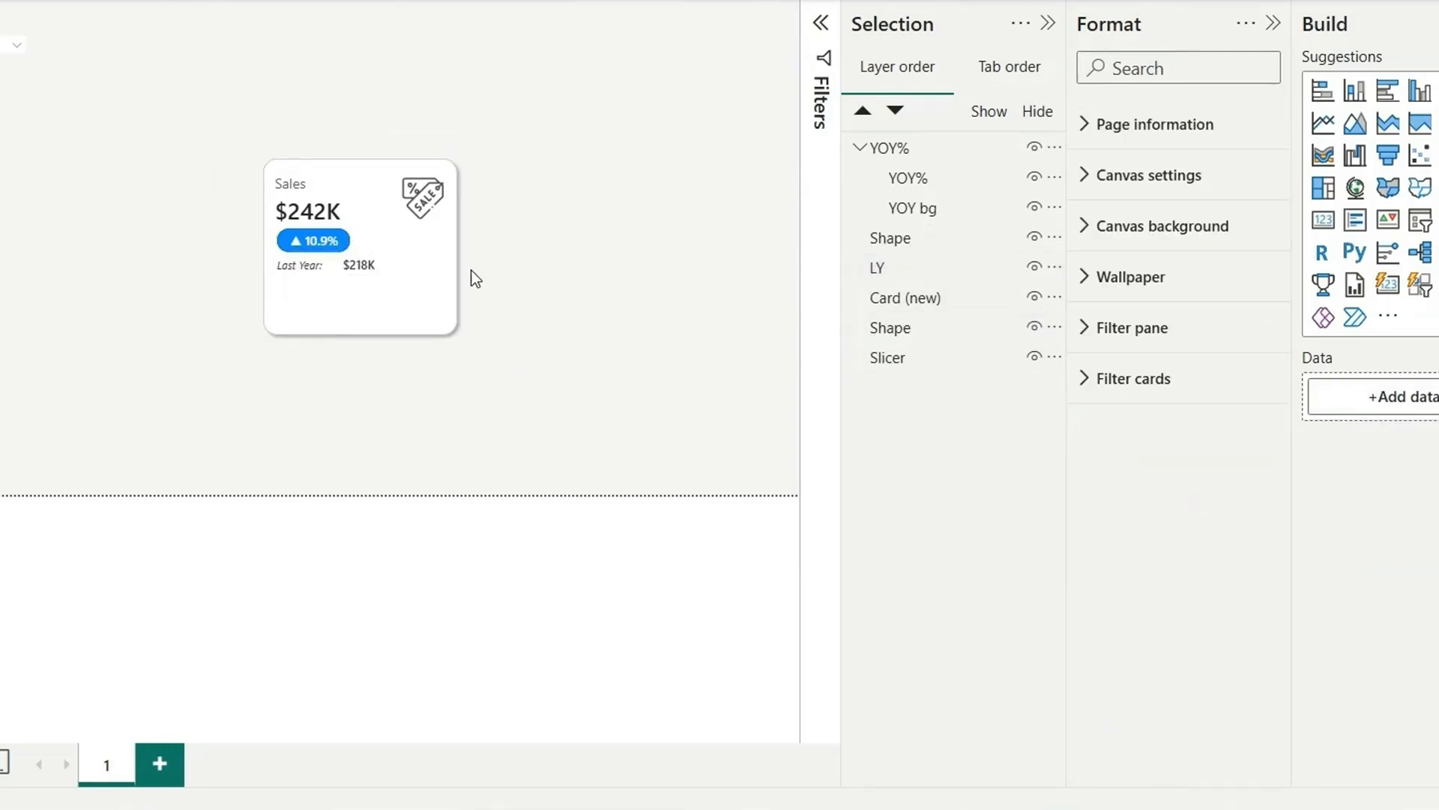
pyautogui.moveTo(366, 278); pyautogui.dragTo(338, 265)
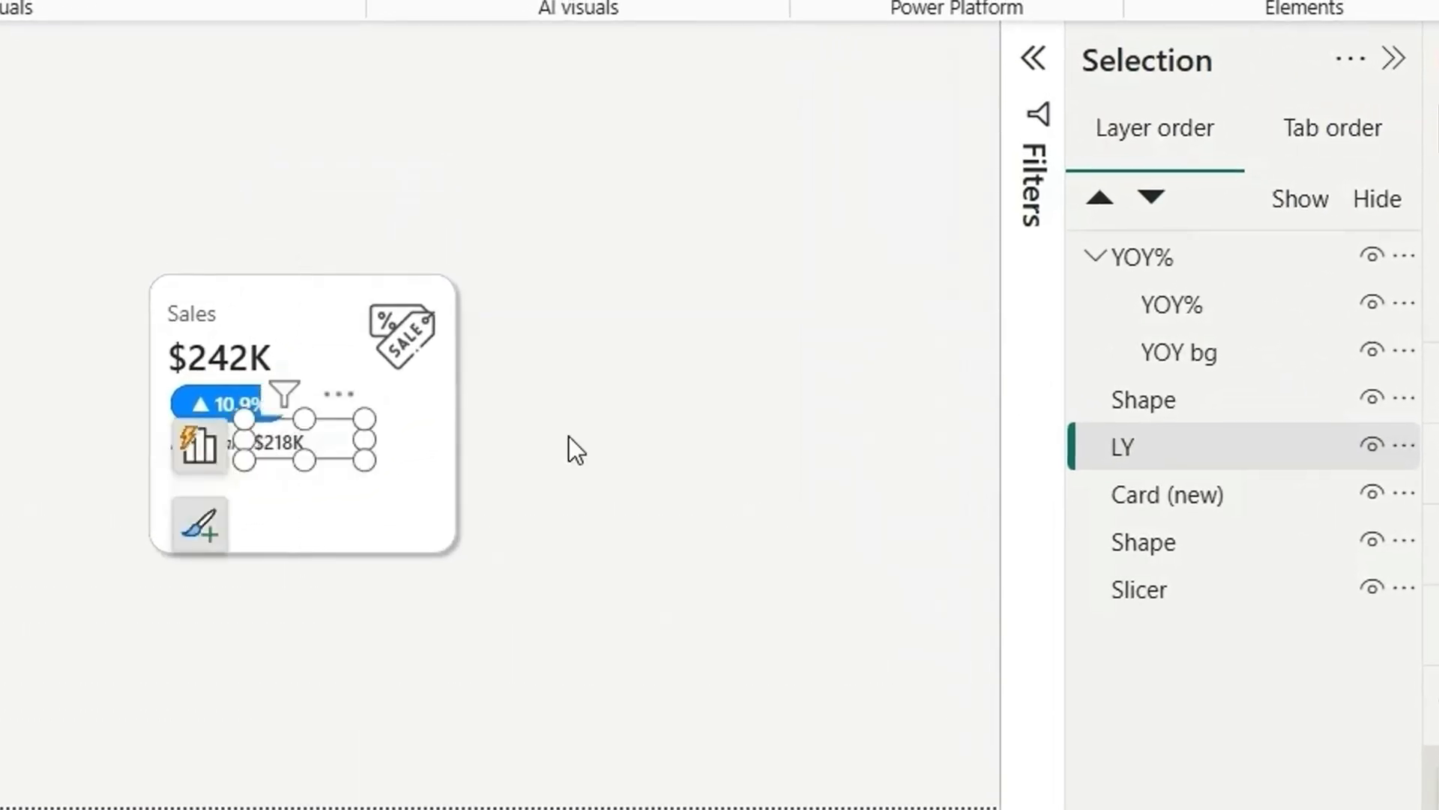
# Step: Group the Last Year: label with the LY value and rename the group LY
pyautogui.click(569, 438)
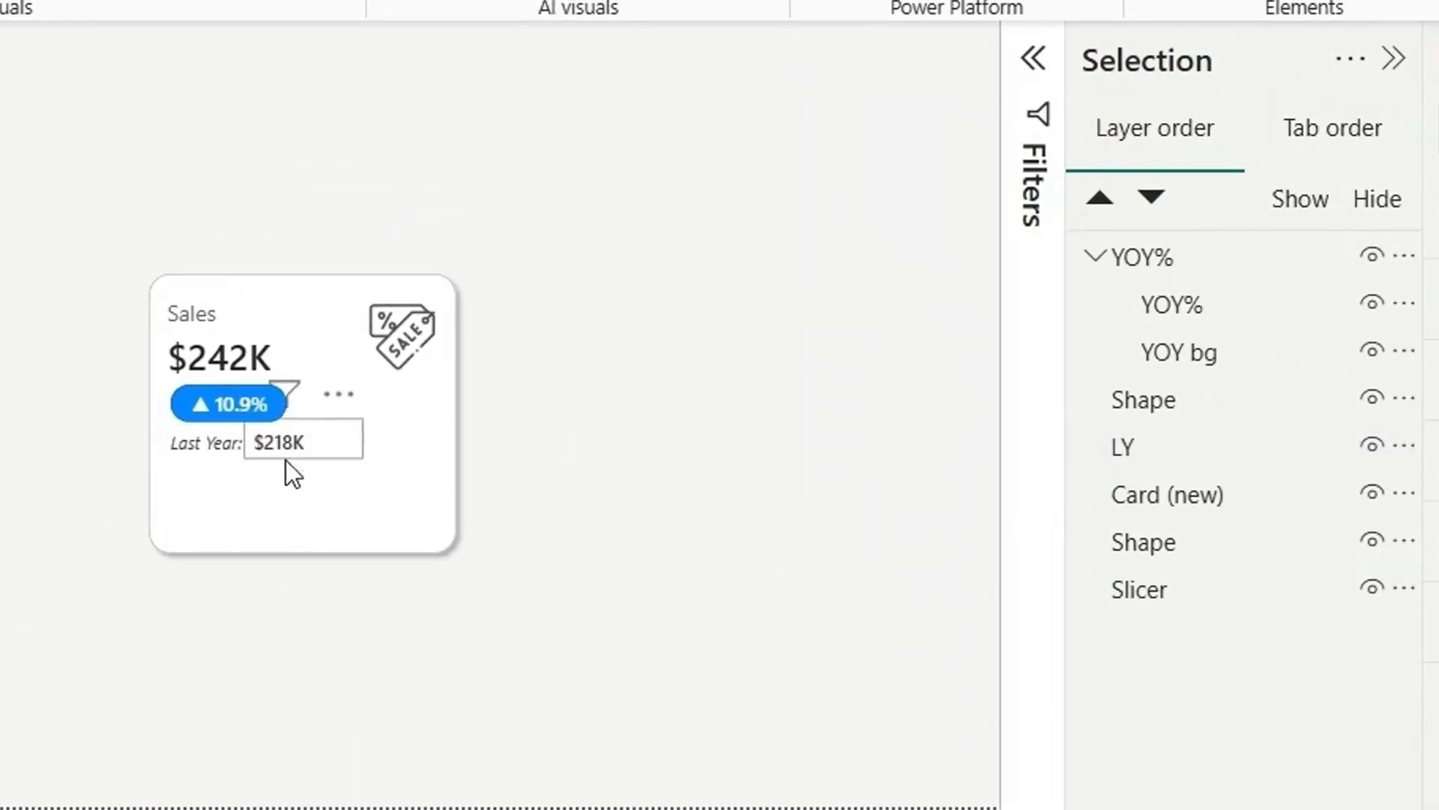
pyautogui.click(237, 449)
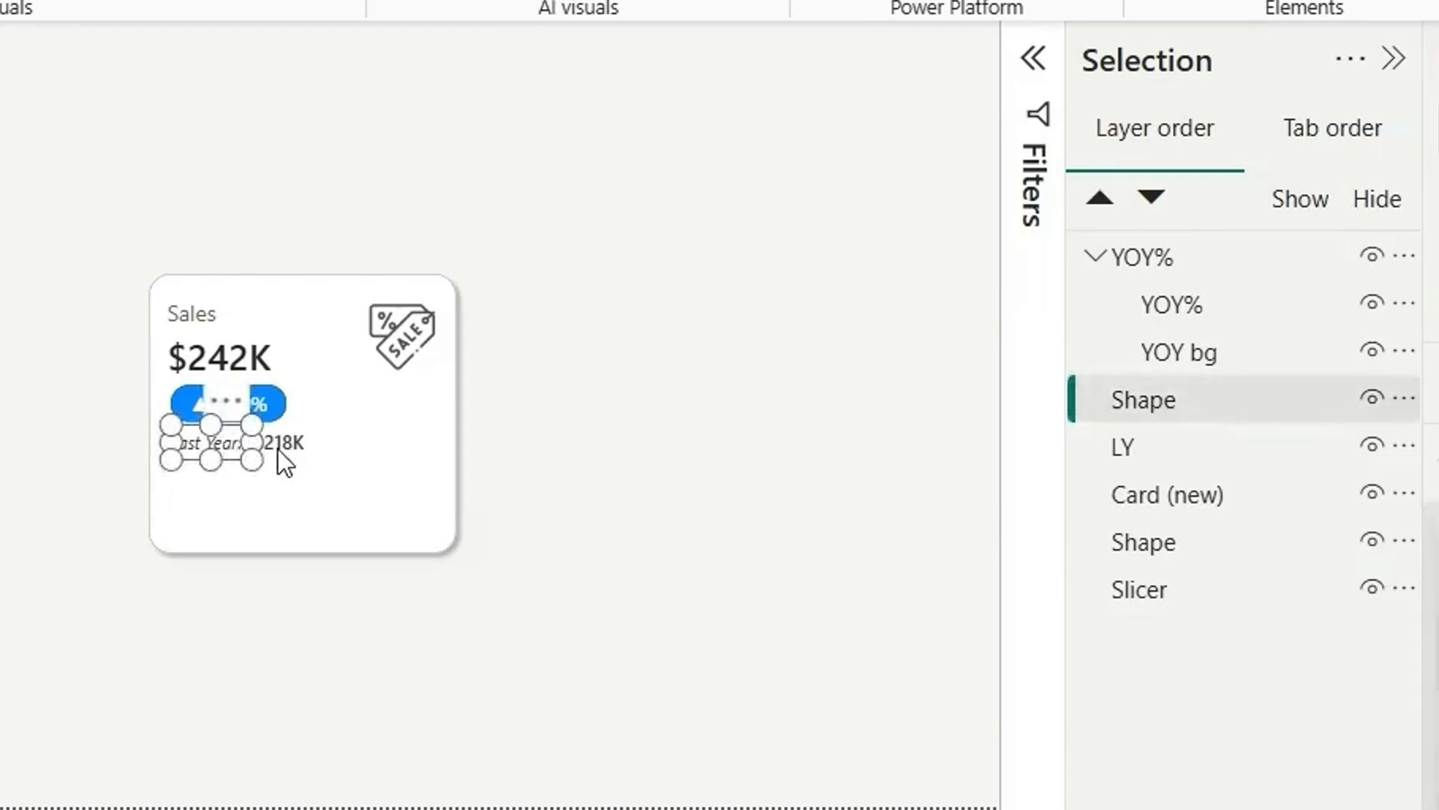
pyautogui.keyDown('ctrl'); pyautogui.click(344, 451); pyautogui.keyUp('ctrl')
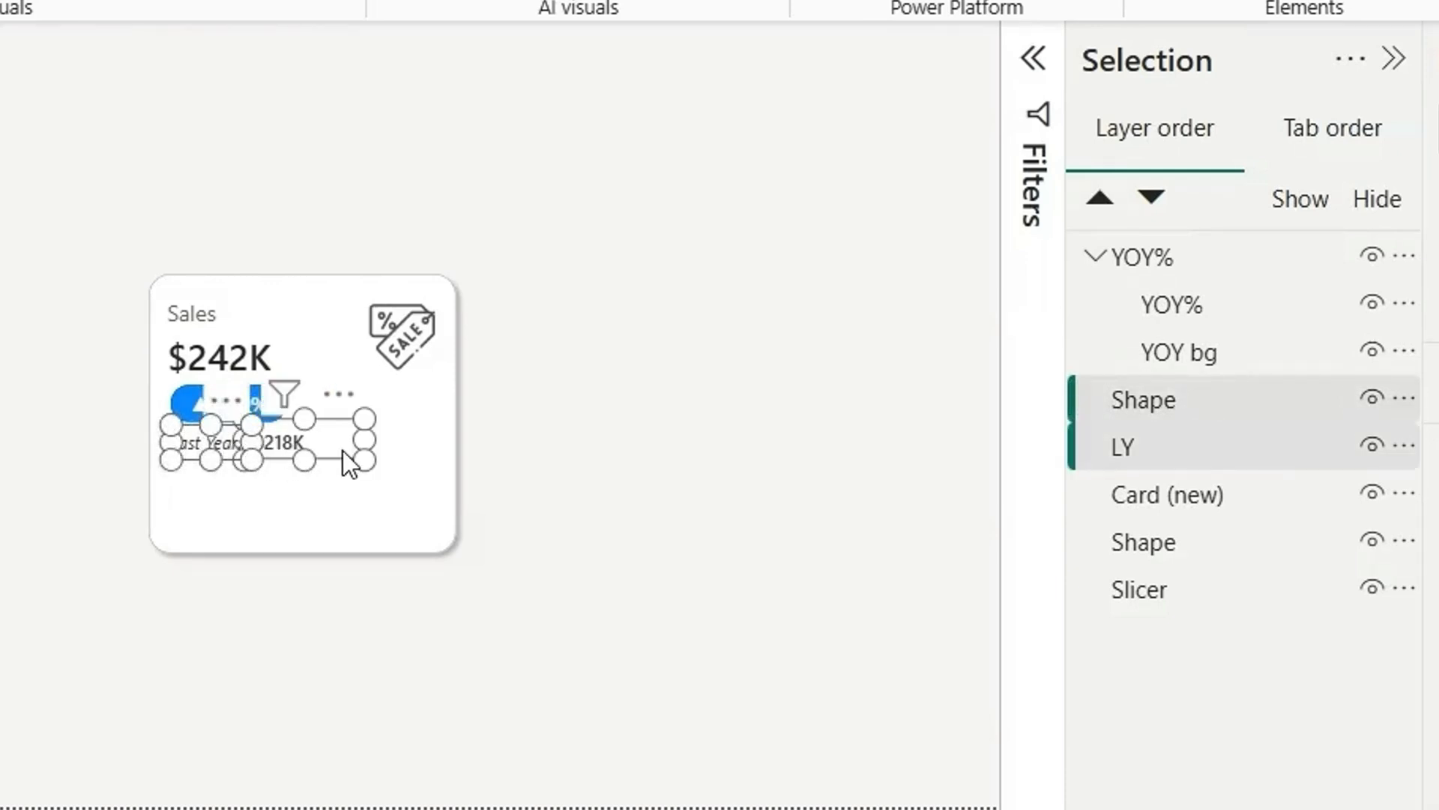
pyautogui.hotkey('ctrl', 'g')
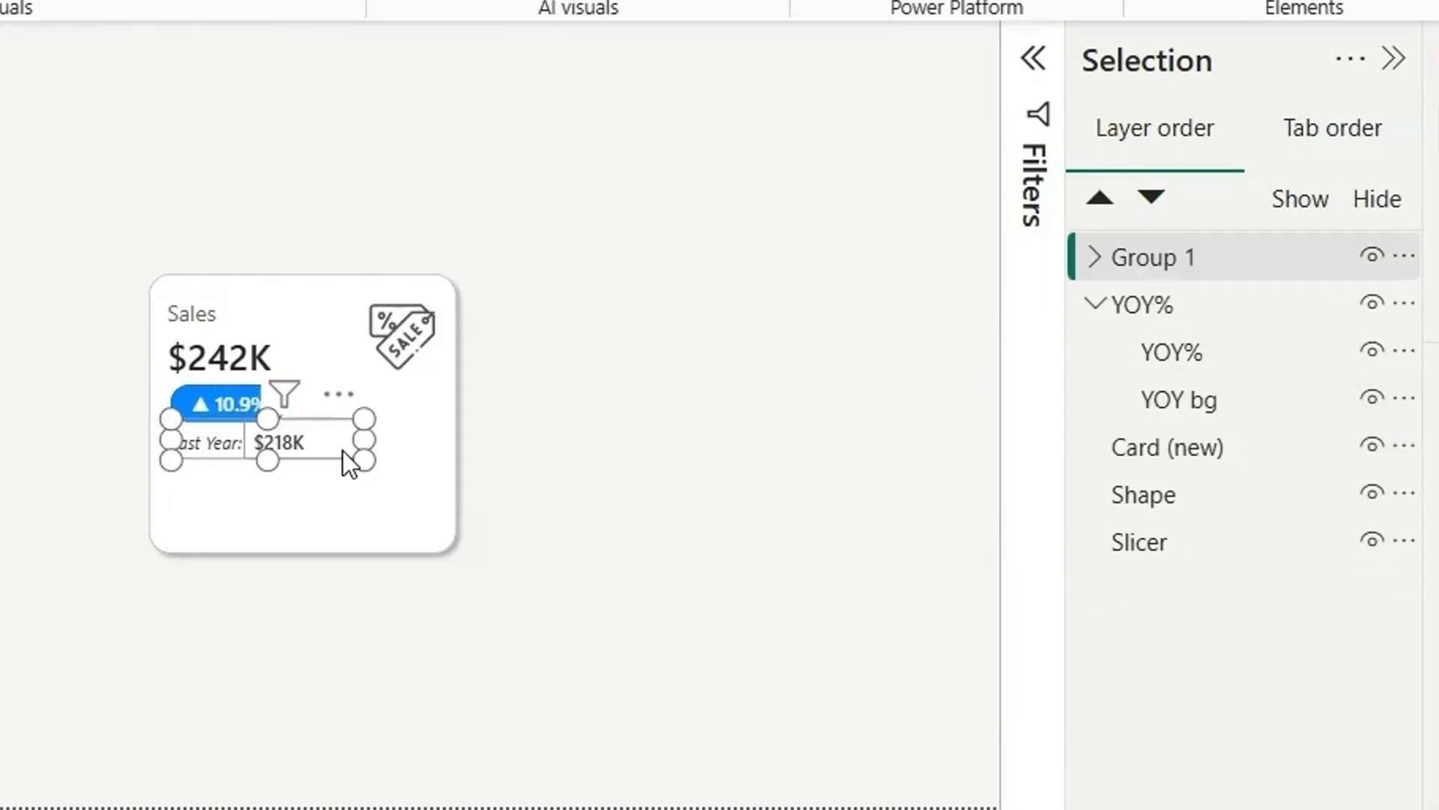
pyautogui.doubleClick(1188, 258)
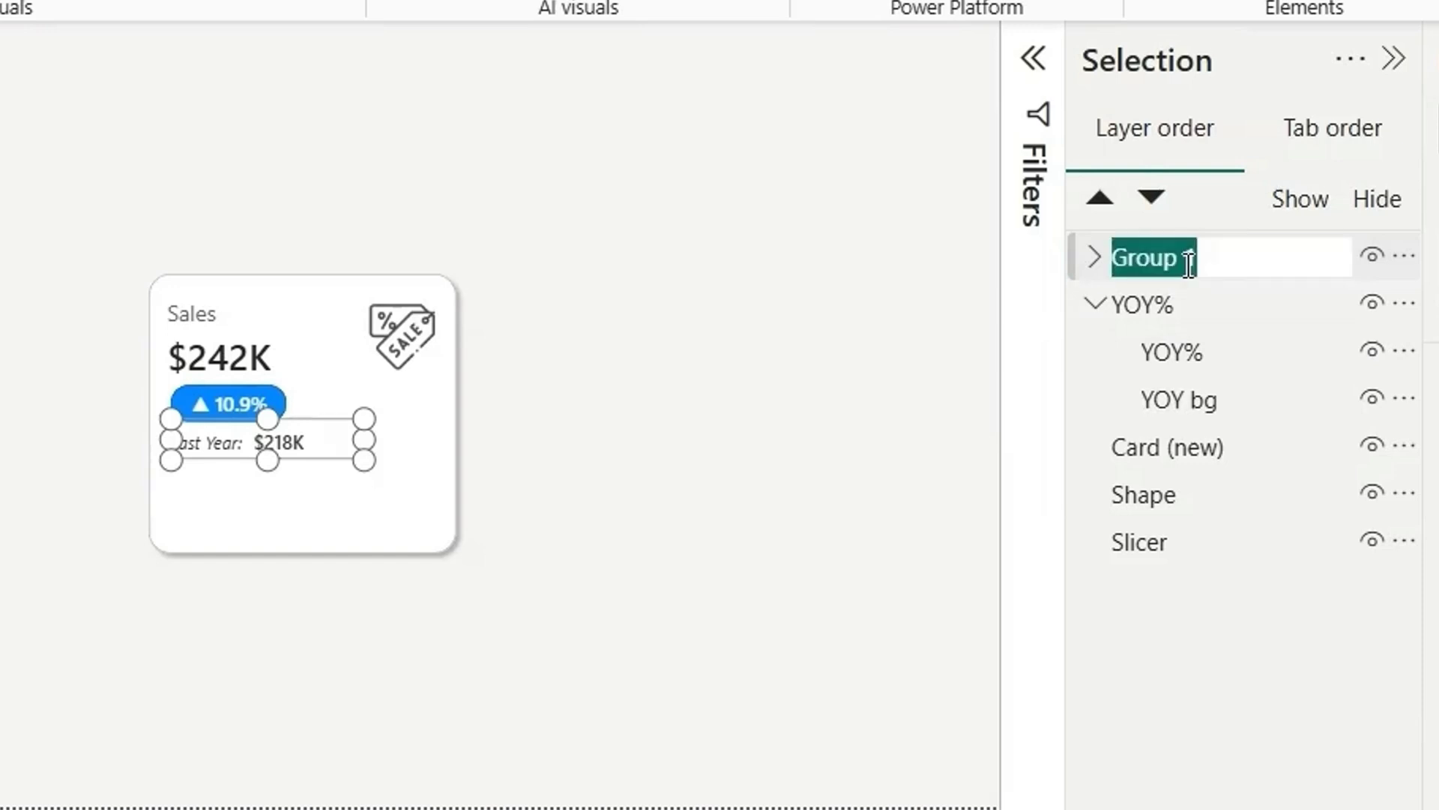
pyautogui.write('LY')
pyautogui.press('Return')
# Step: Nudge the LY group into place under the pill with the arrow keys
pyautogui.click(297, 452)
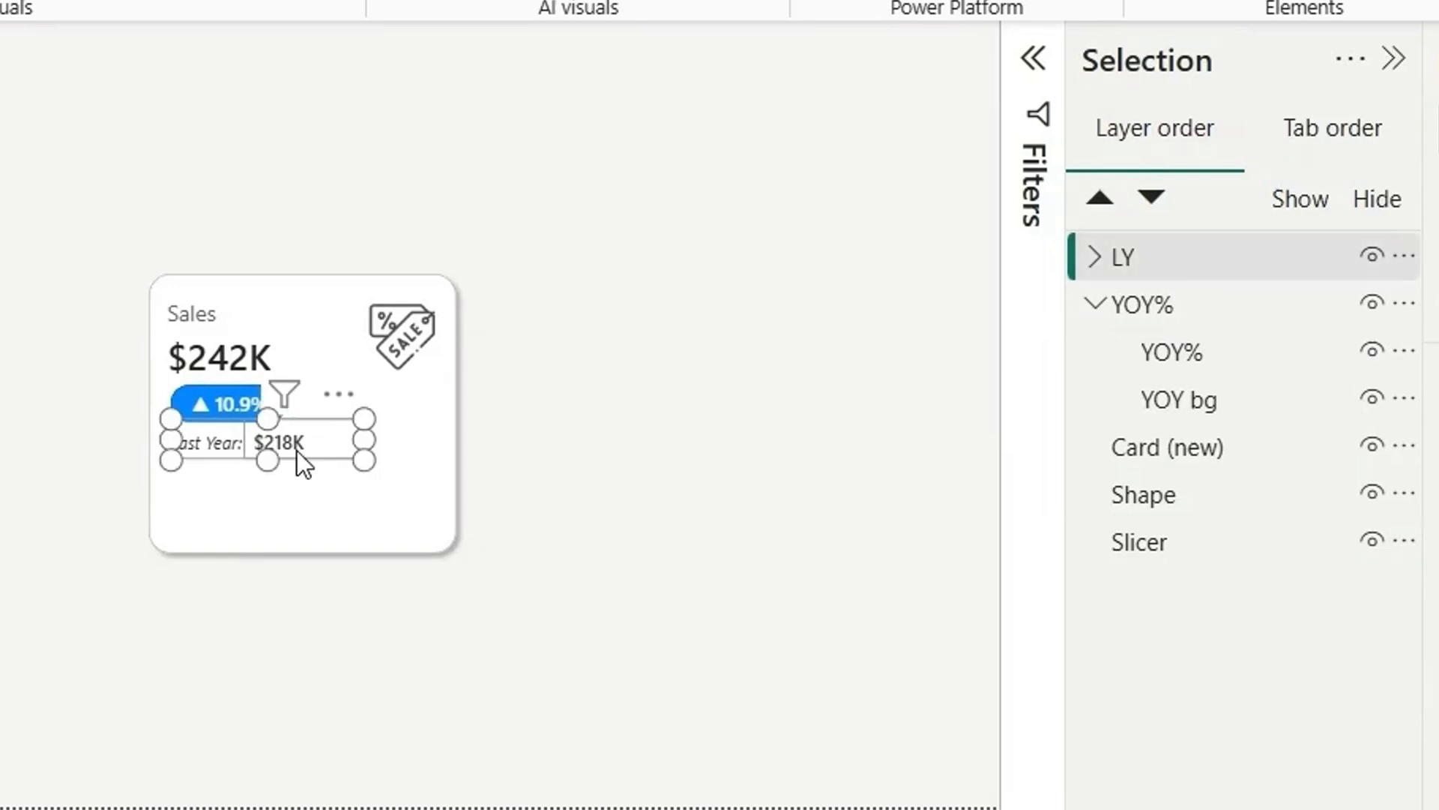
pyautogui.press('Down')
pyautogui.press('Right')
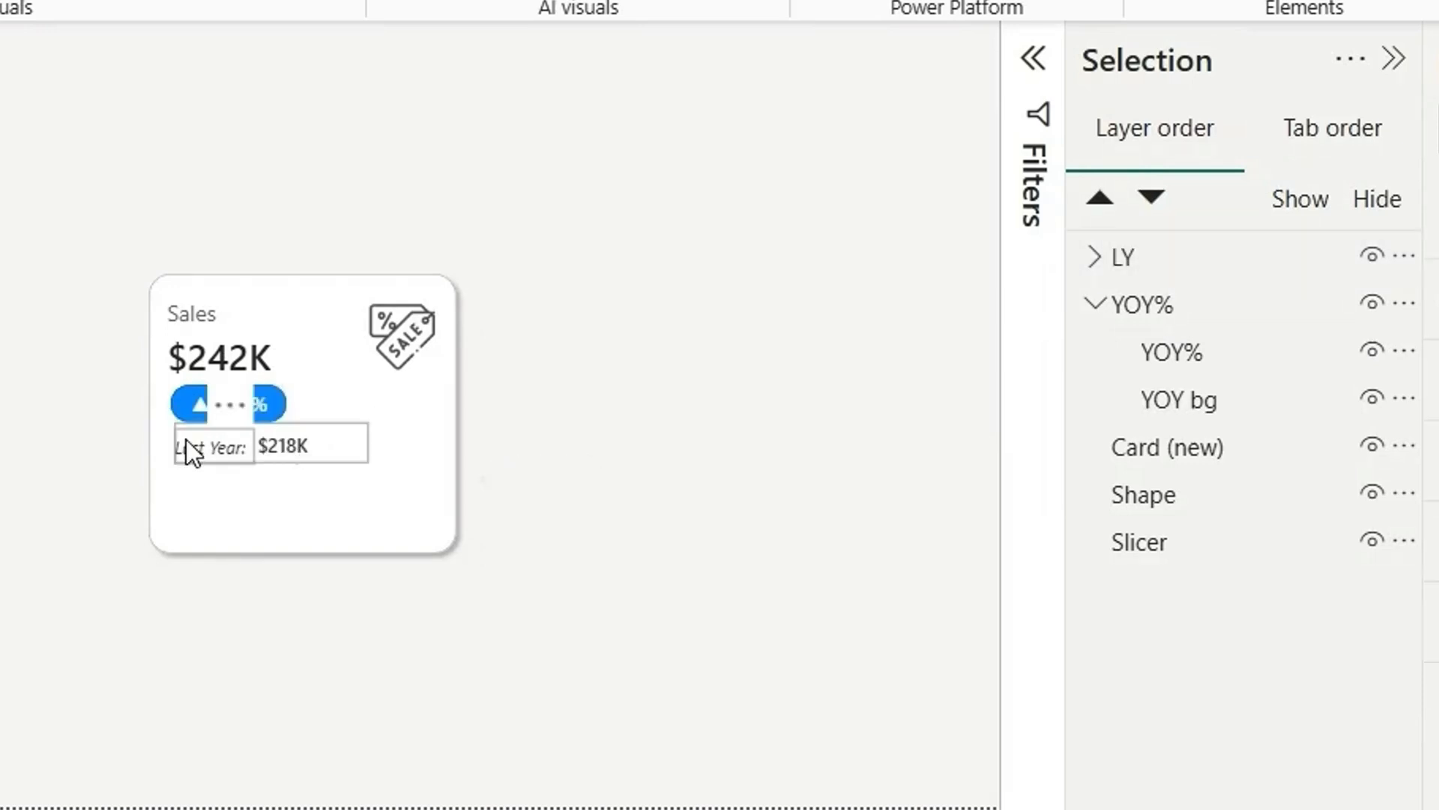
pyautogui.press('Left')
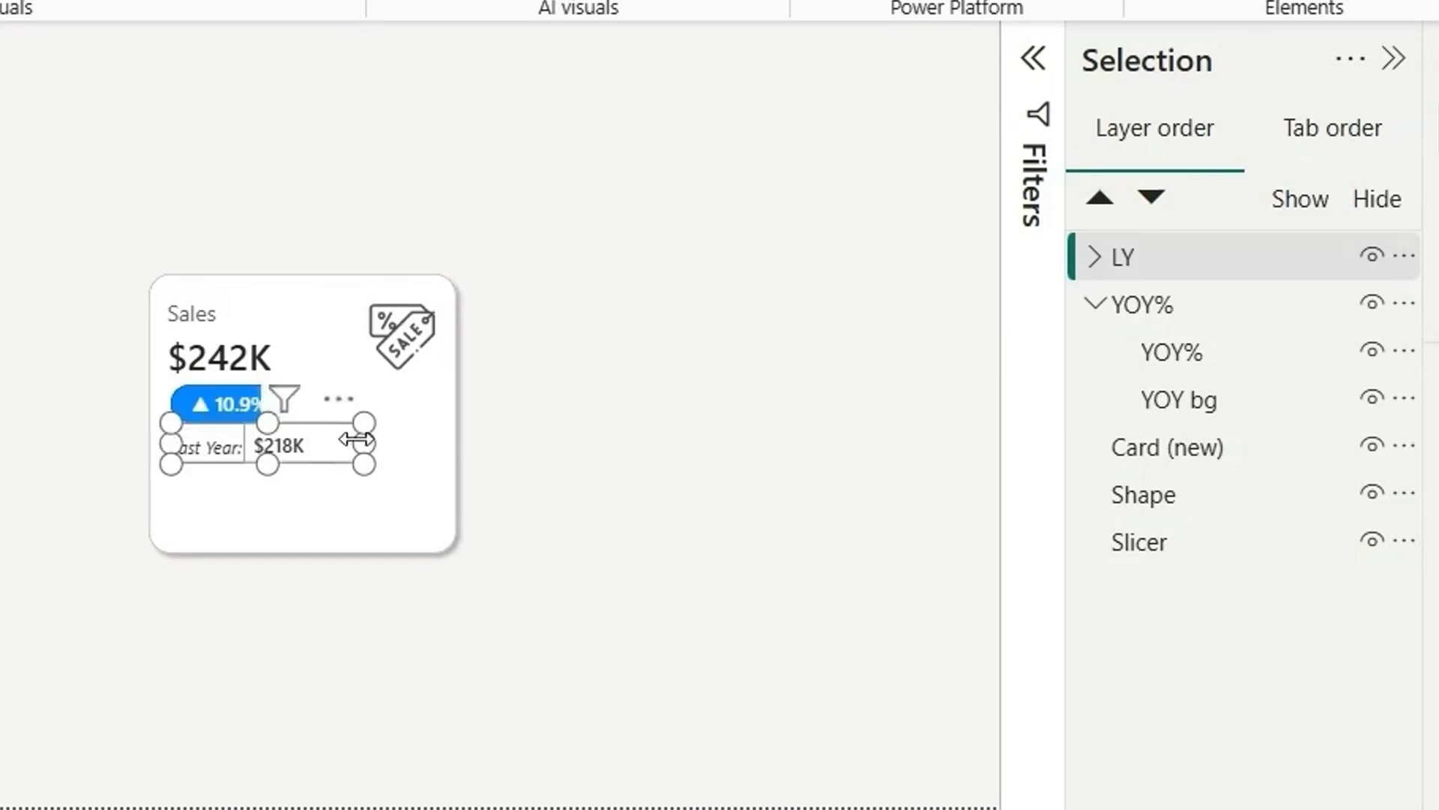
pyautogui.click(672, 579)
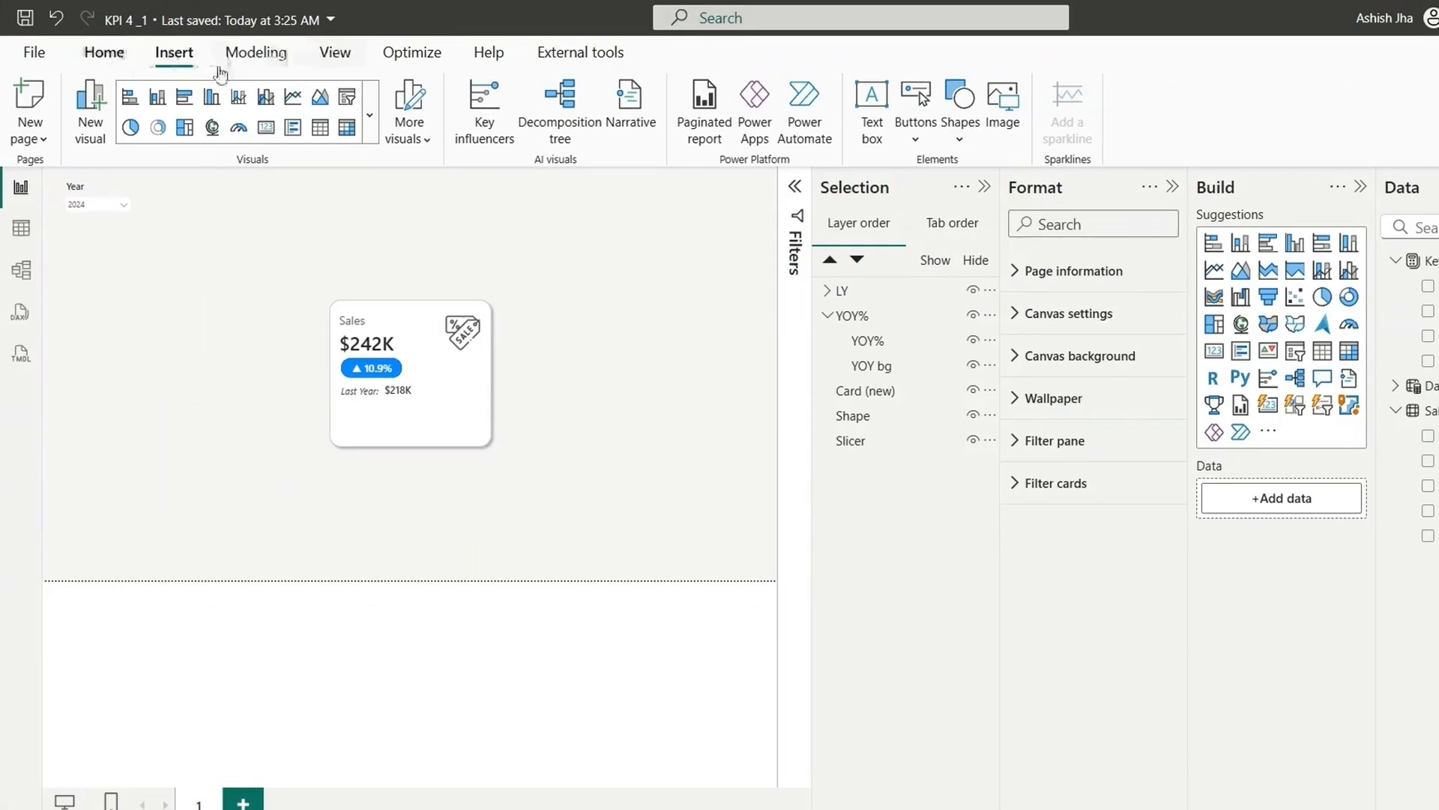
pyautogui.click(958, 124)
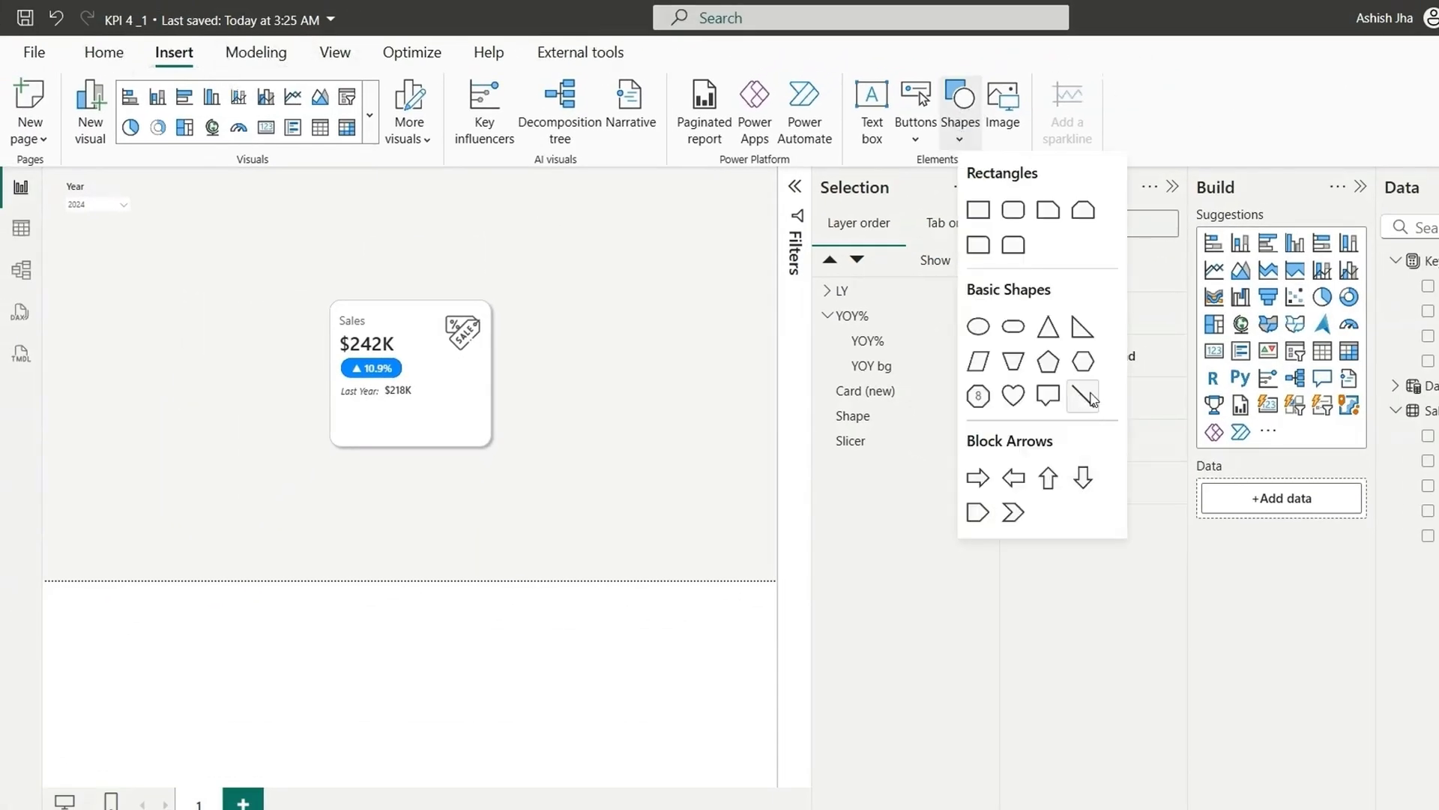
pyautogui.click(1089, 406)
pyautogui.click(1064, 754)
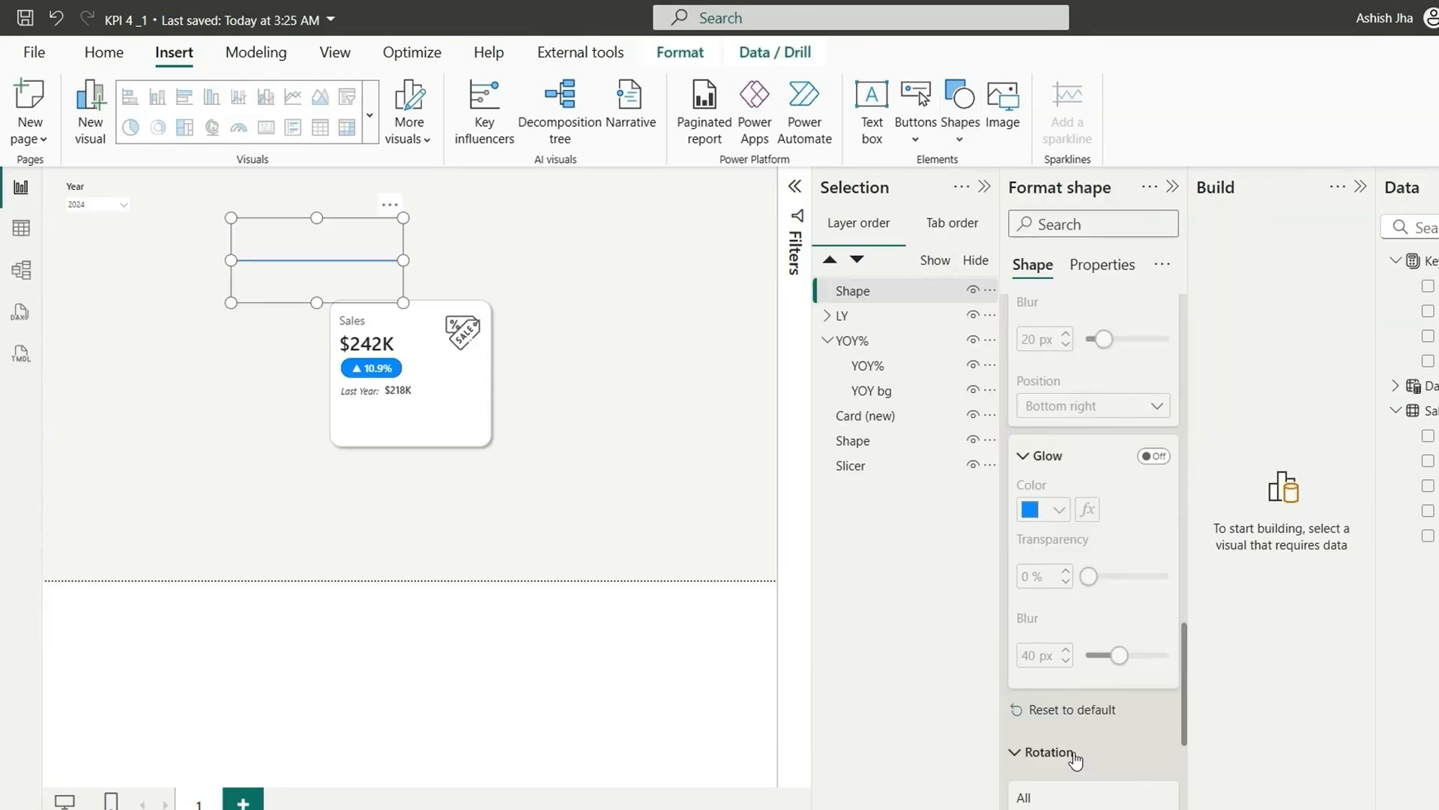
pyautogui.scroll(-3, 1068, 750)
pyautogui.click(1023, 658)
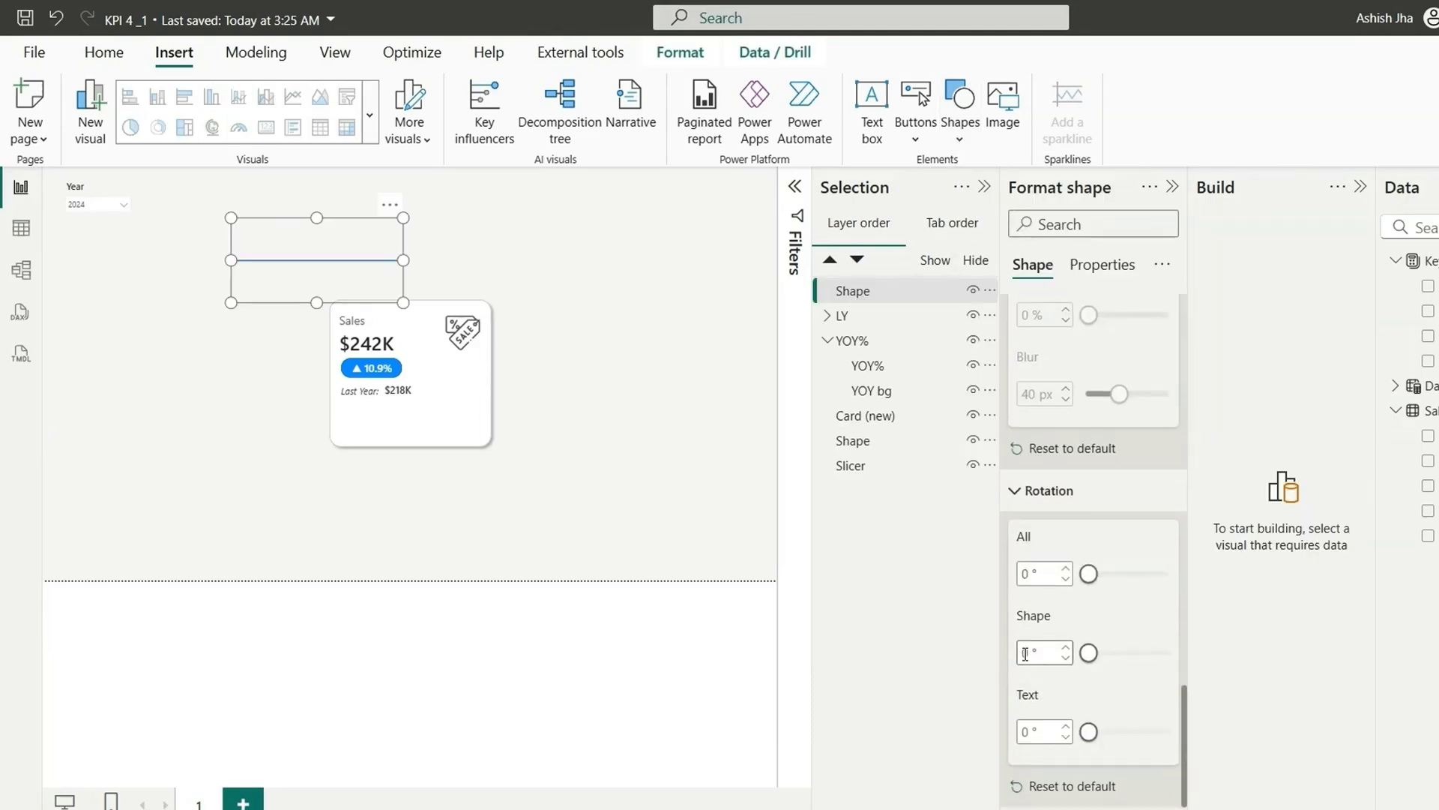
pyautogui.write('9')
pyautogui.moveTo(403, 259); pyautogui.dragTo(240, 263)
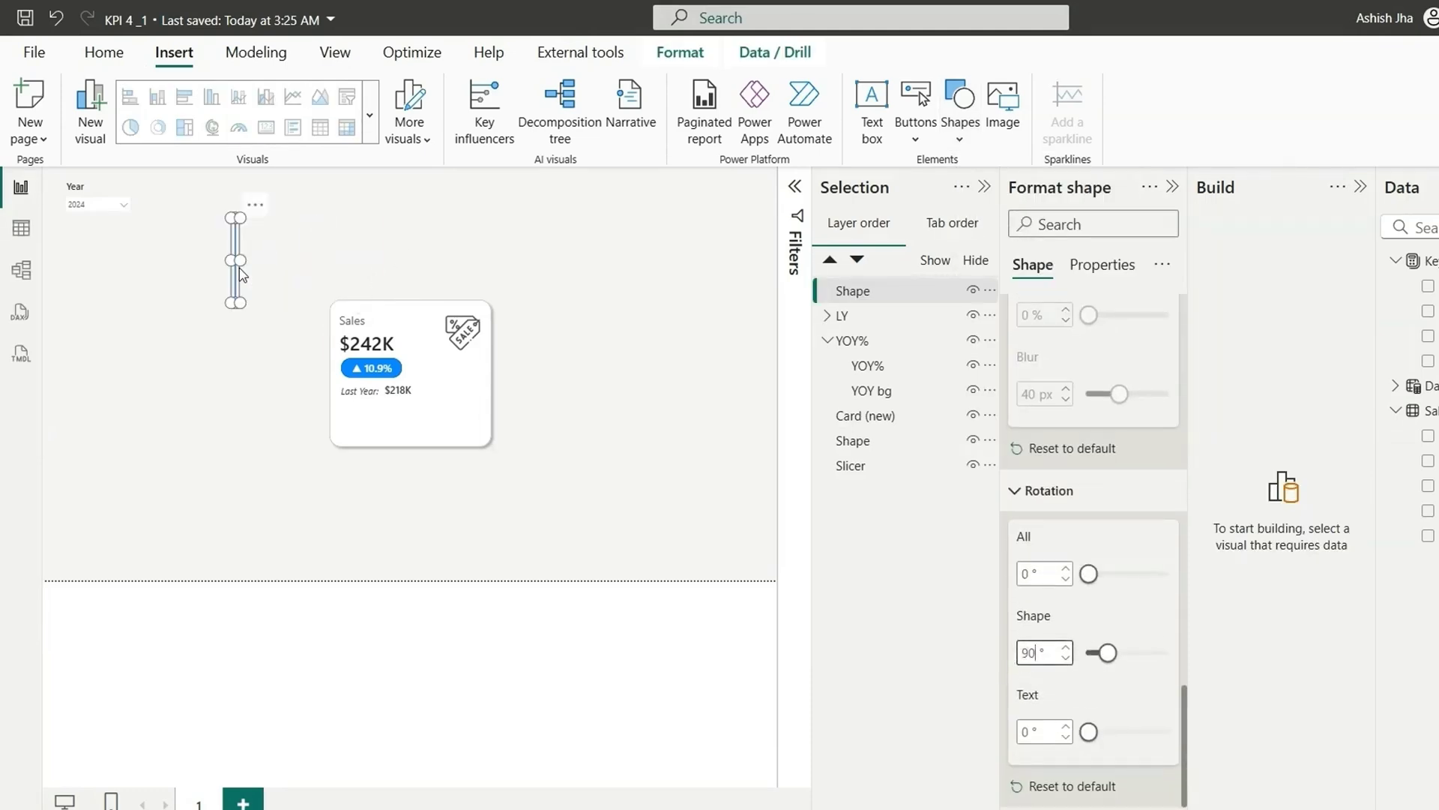
pyautogui.moveTo(358, 226); pyautogui.dragTo(548, 389)
pyautogui.click(1076, 639)
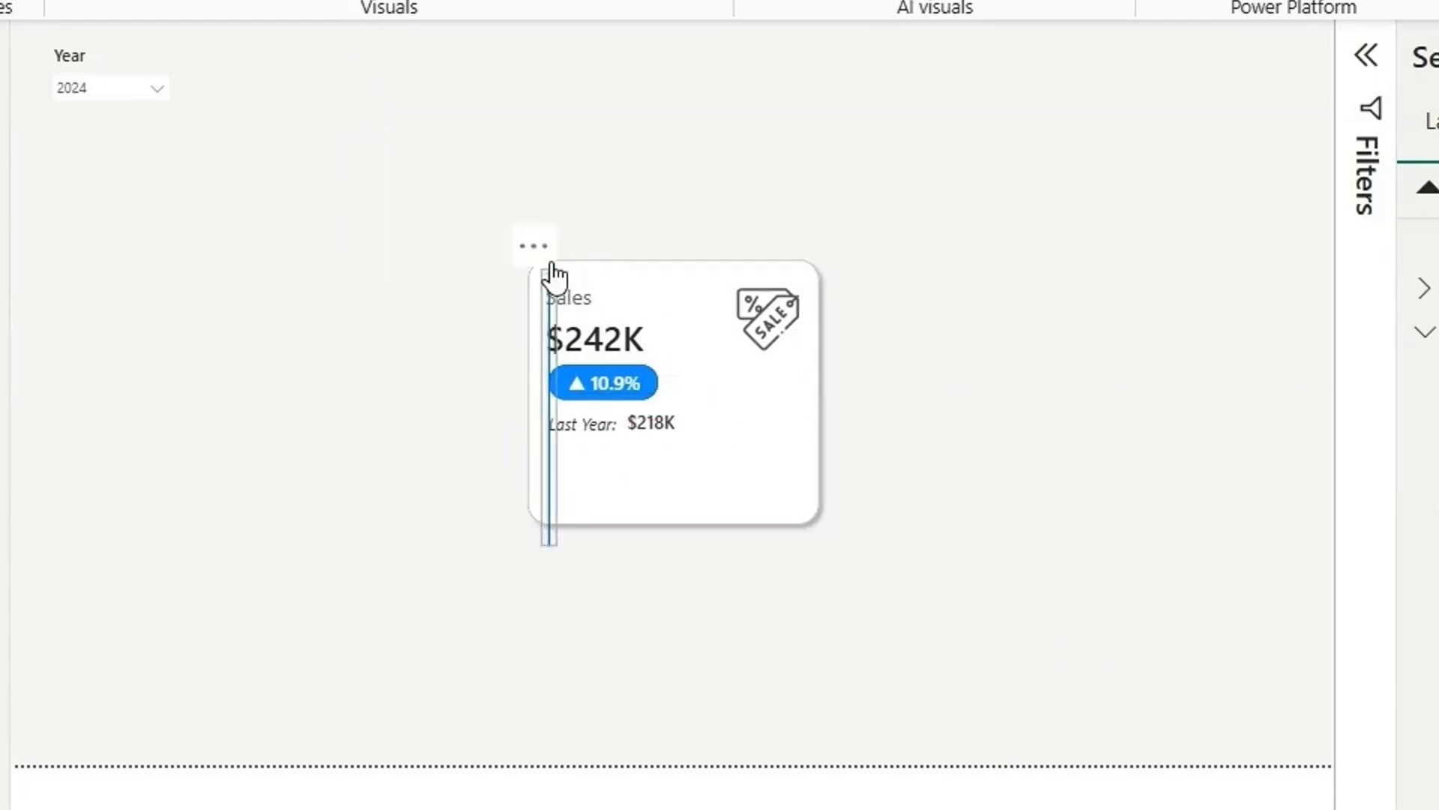
pyautogui.click(554, 547)
pyautogui.moveTo(555, 547); pyautogui.dragTo(199, 573)
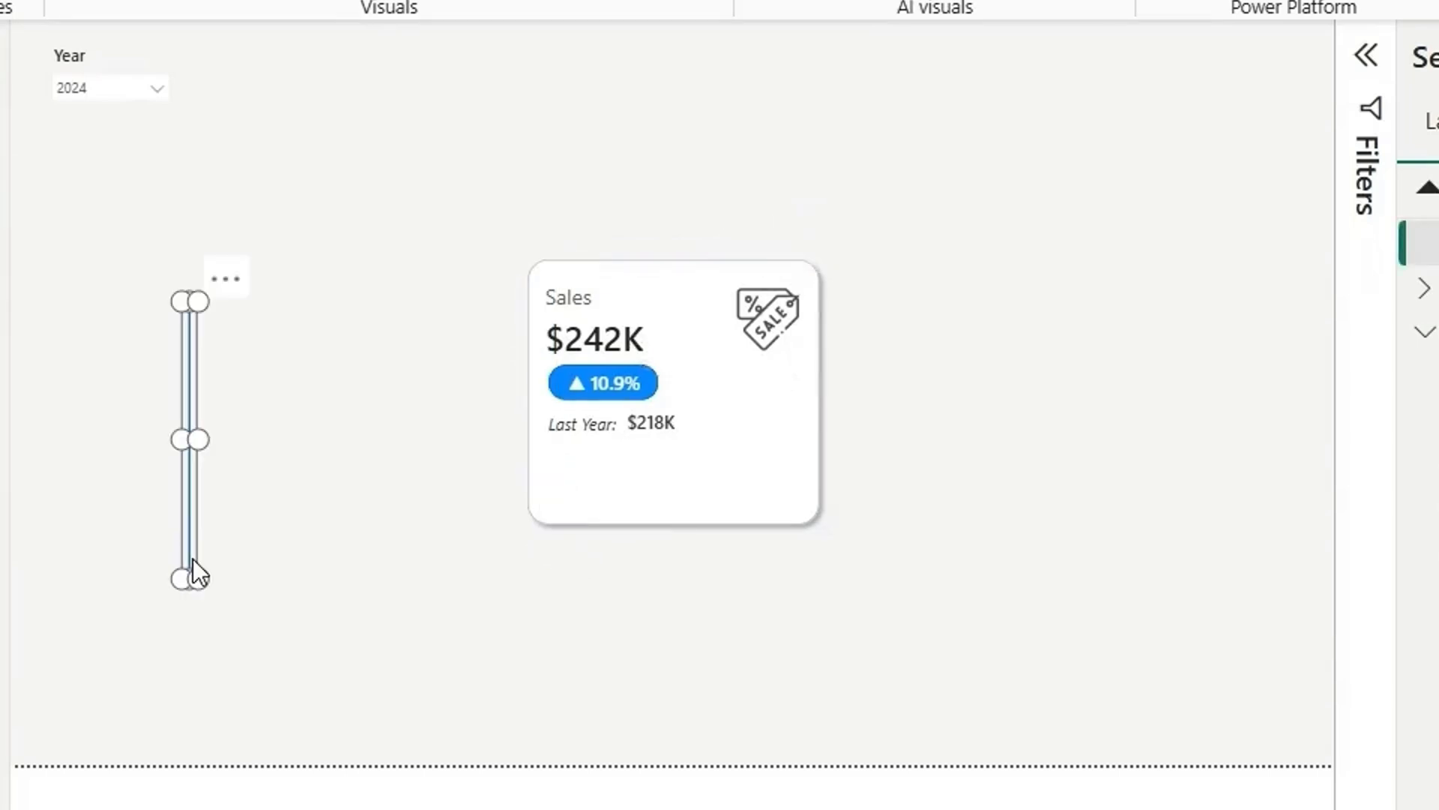
pyautogui.press('Delete')
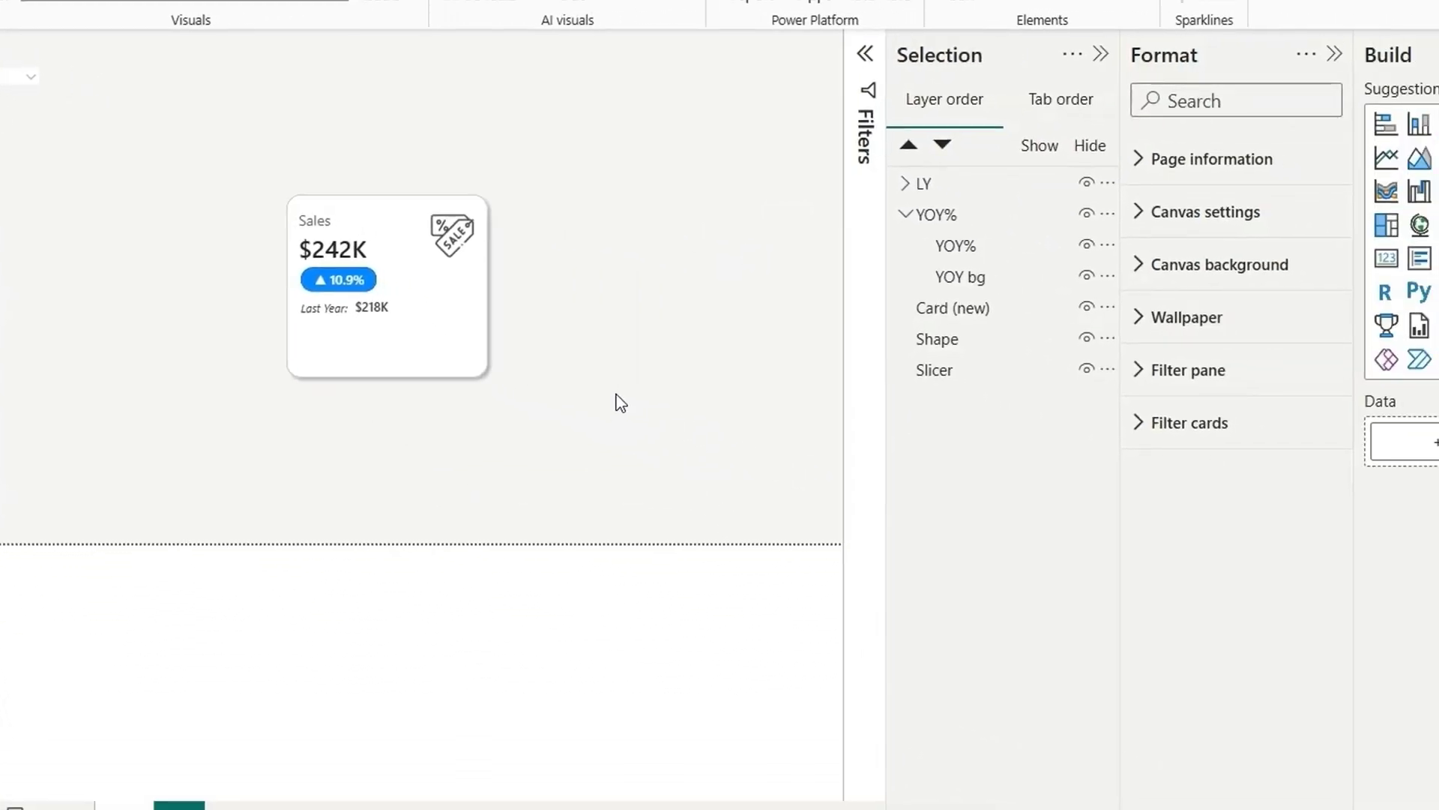
# Step: Insert a line chart with Month no. on the X-axis and Sales on the Y-axis
pyautogui.click(297, 98)
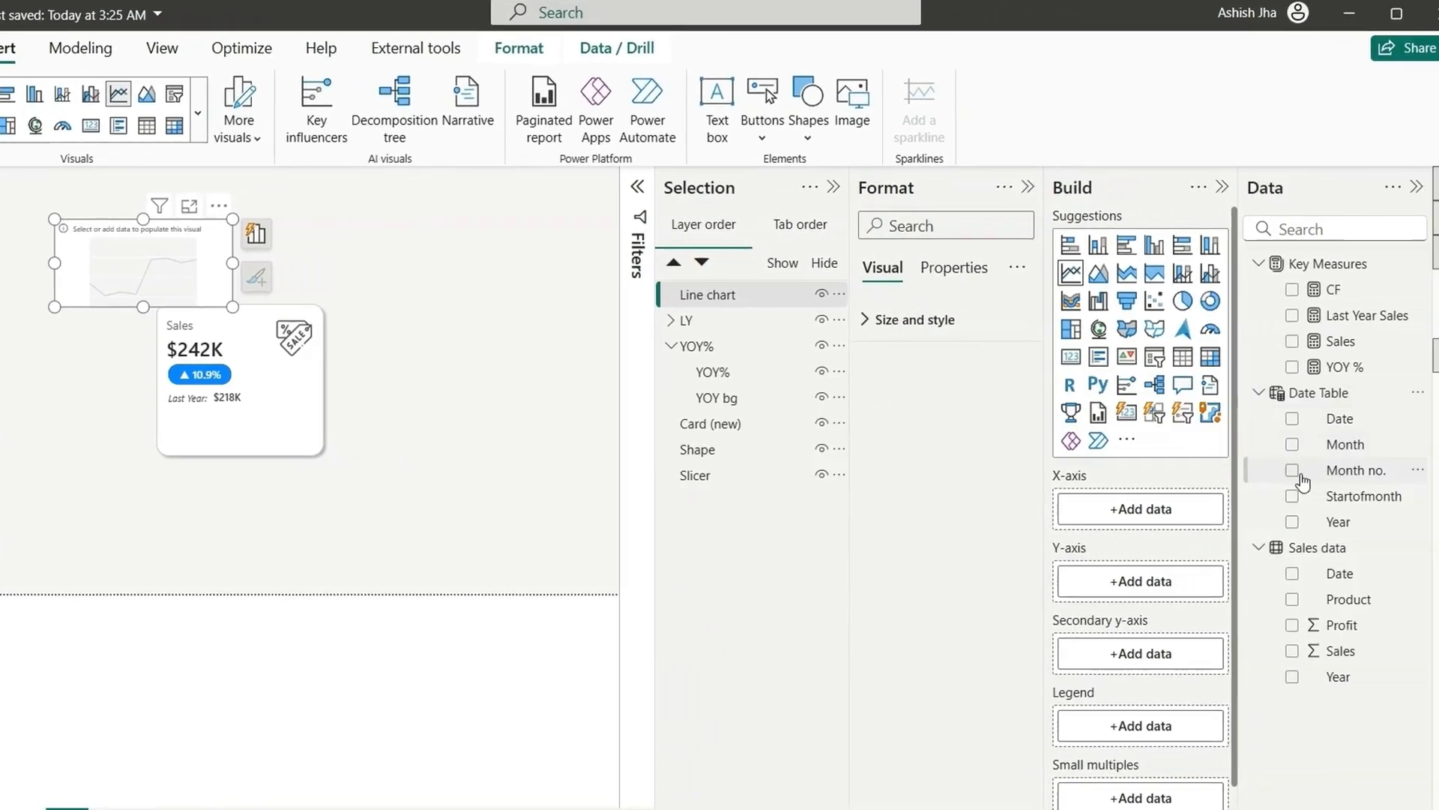
pyautogui.click(1269, 473)
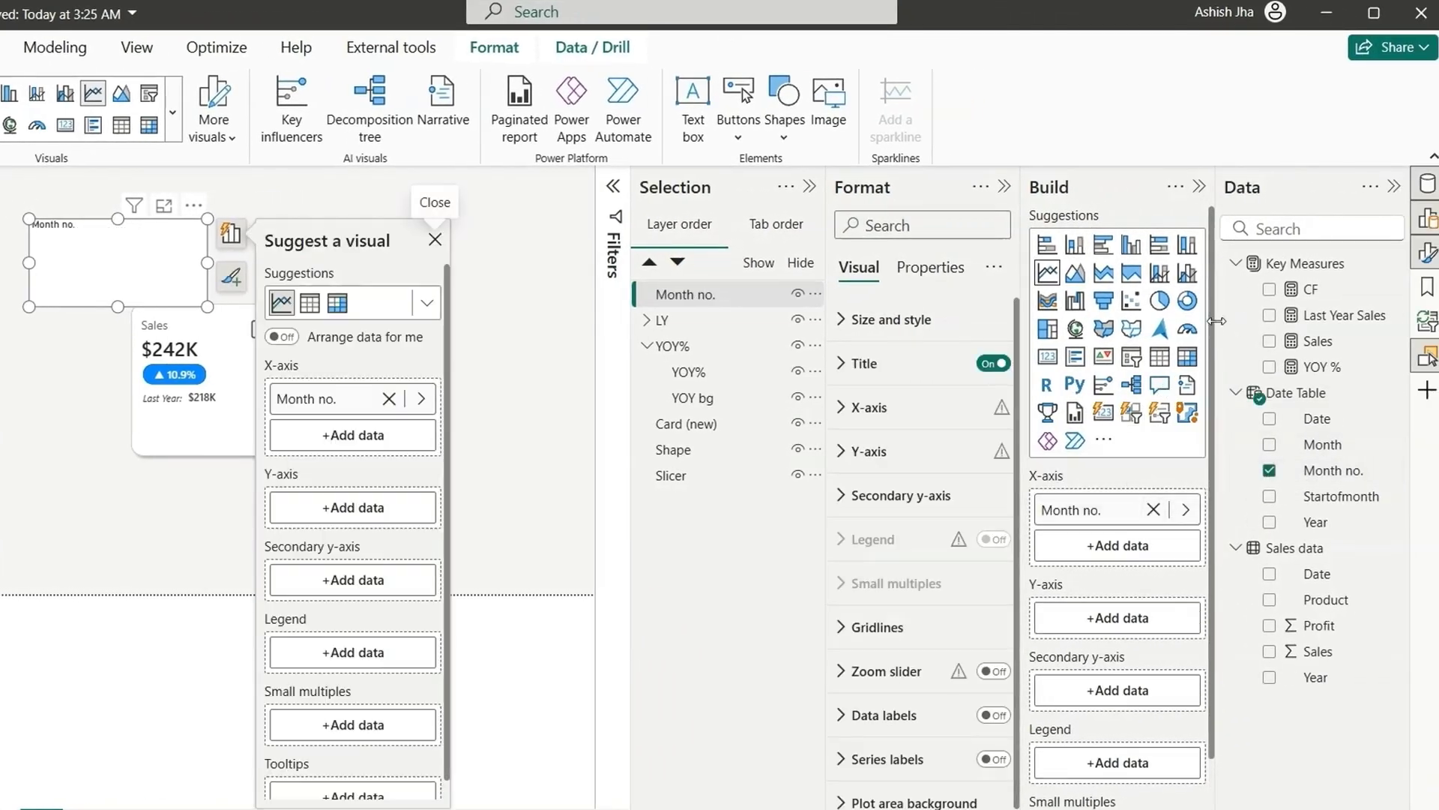
pyautogui.click(1269, 341)
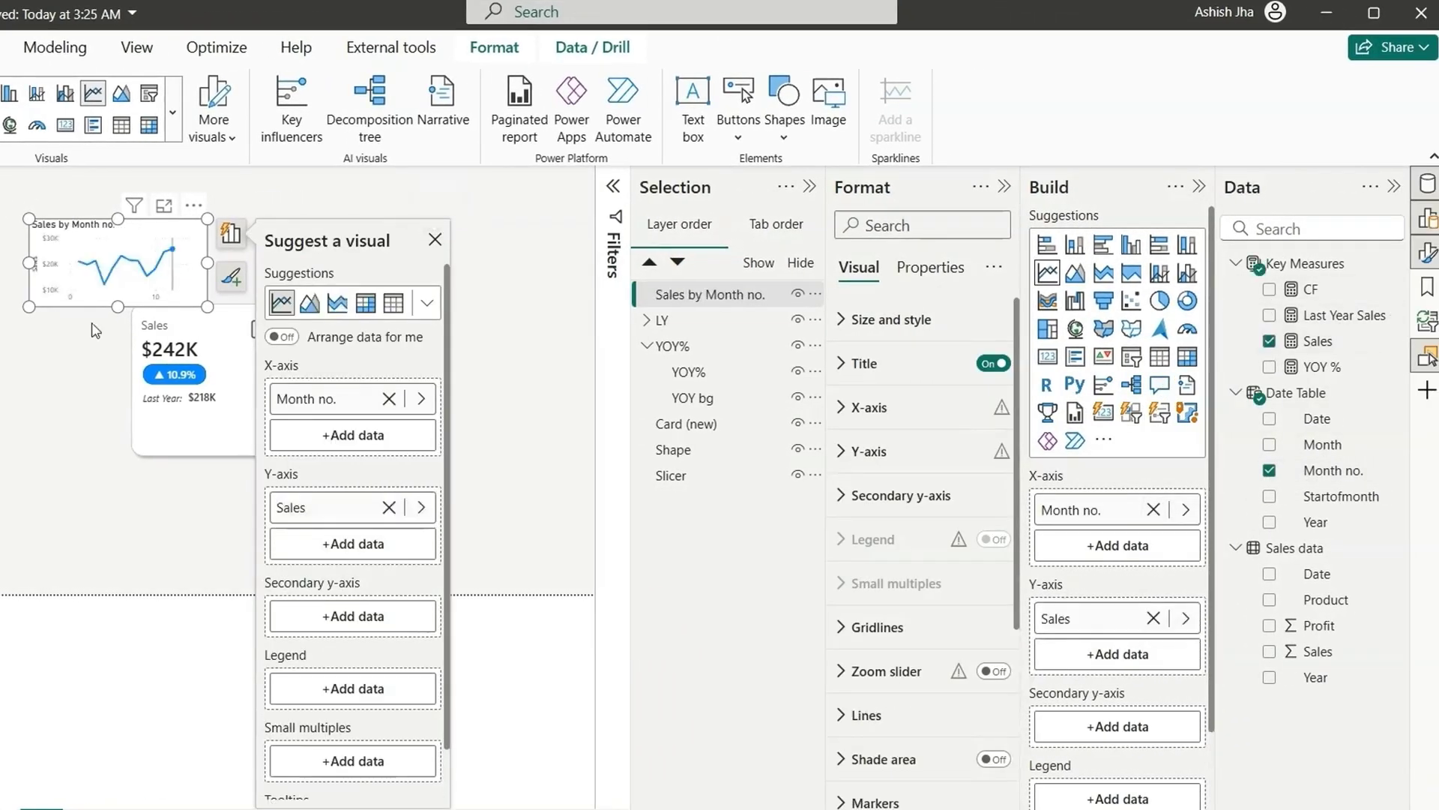
pyautogui.press('Escape')
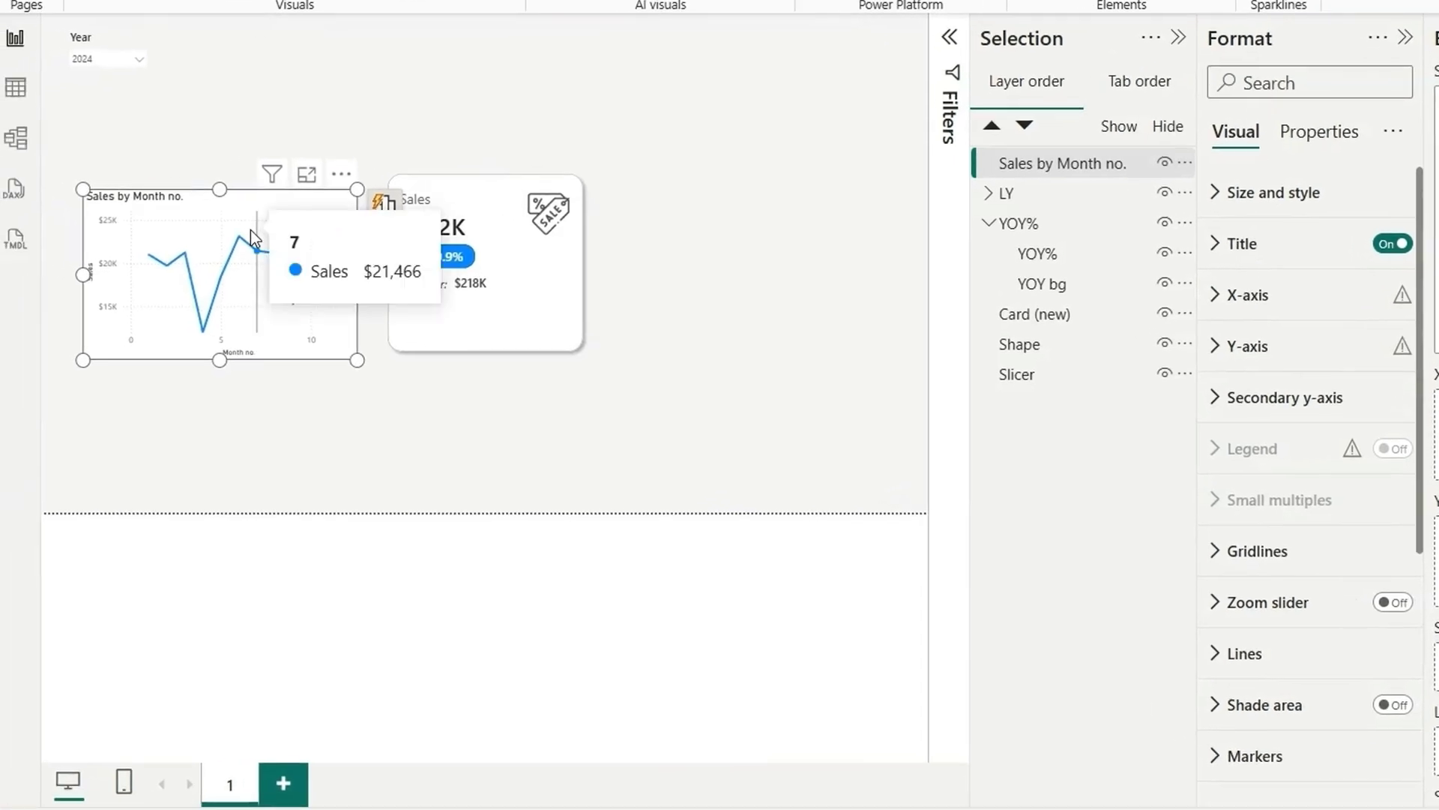
# Step: Turn off the line chart's Y-axis, X-axis labels and chart title
pyautogui.click(272, 236)
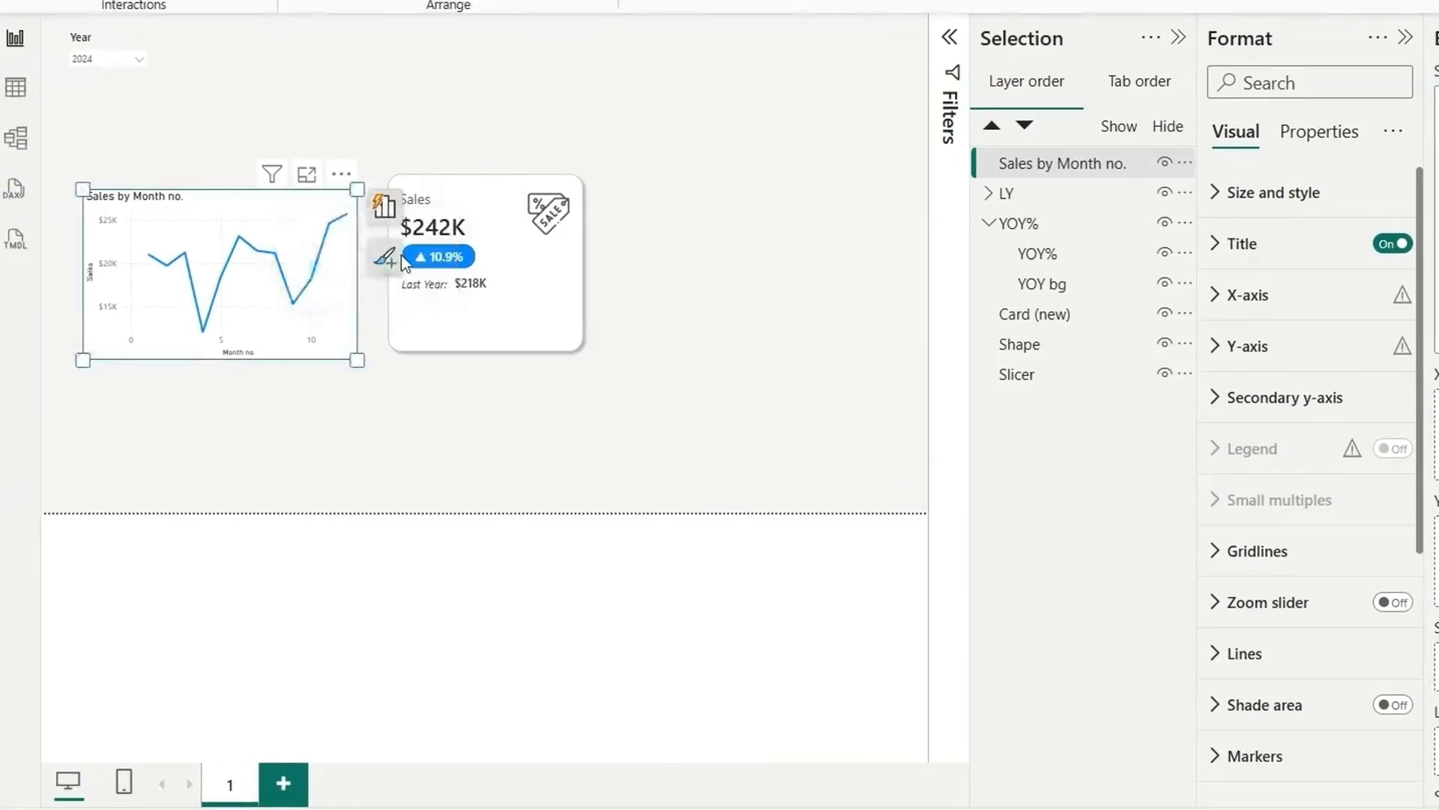
pyautogui.click(110, 274)
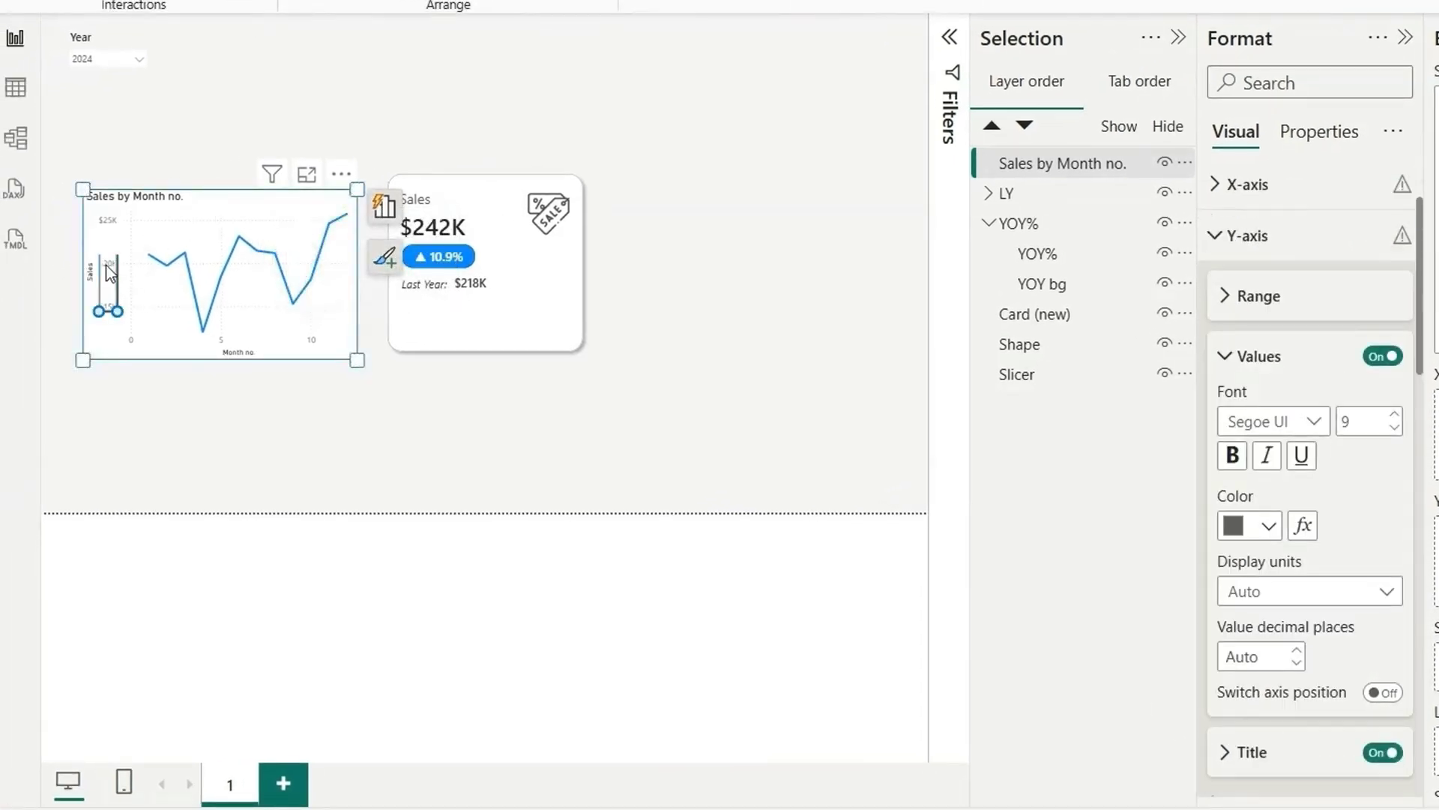
pyautogui.click(1382, 313)
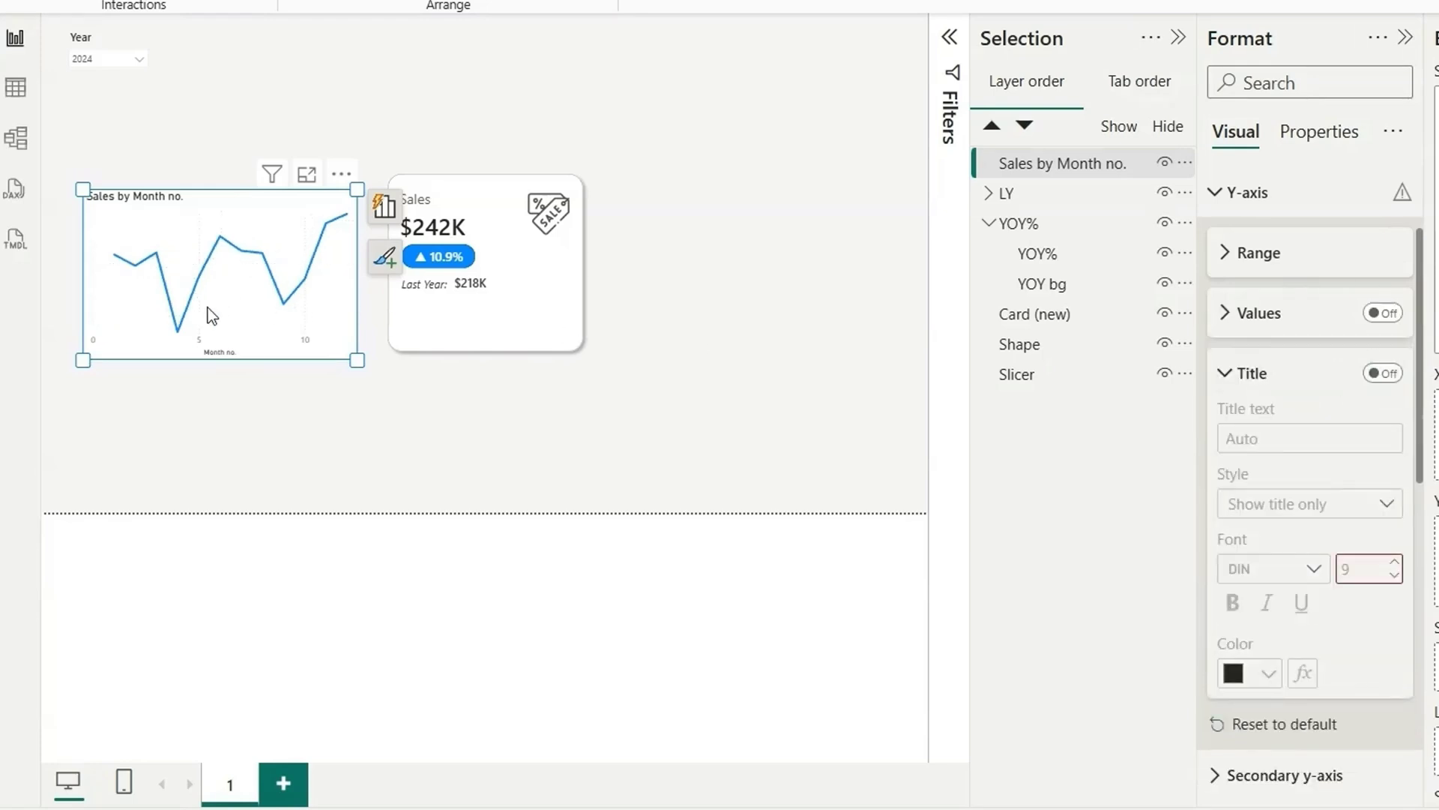
pyautogui.click(217, 357)
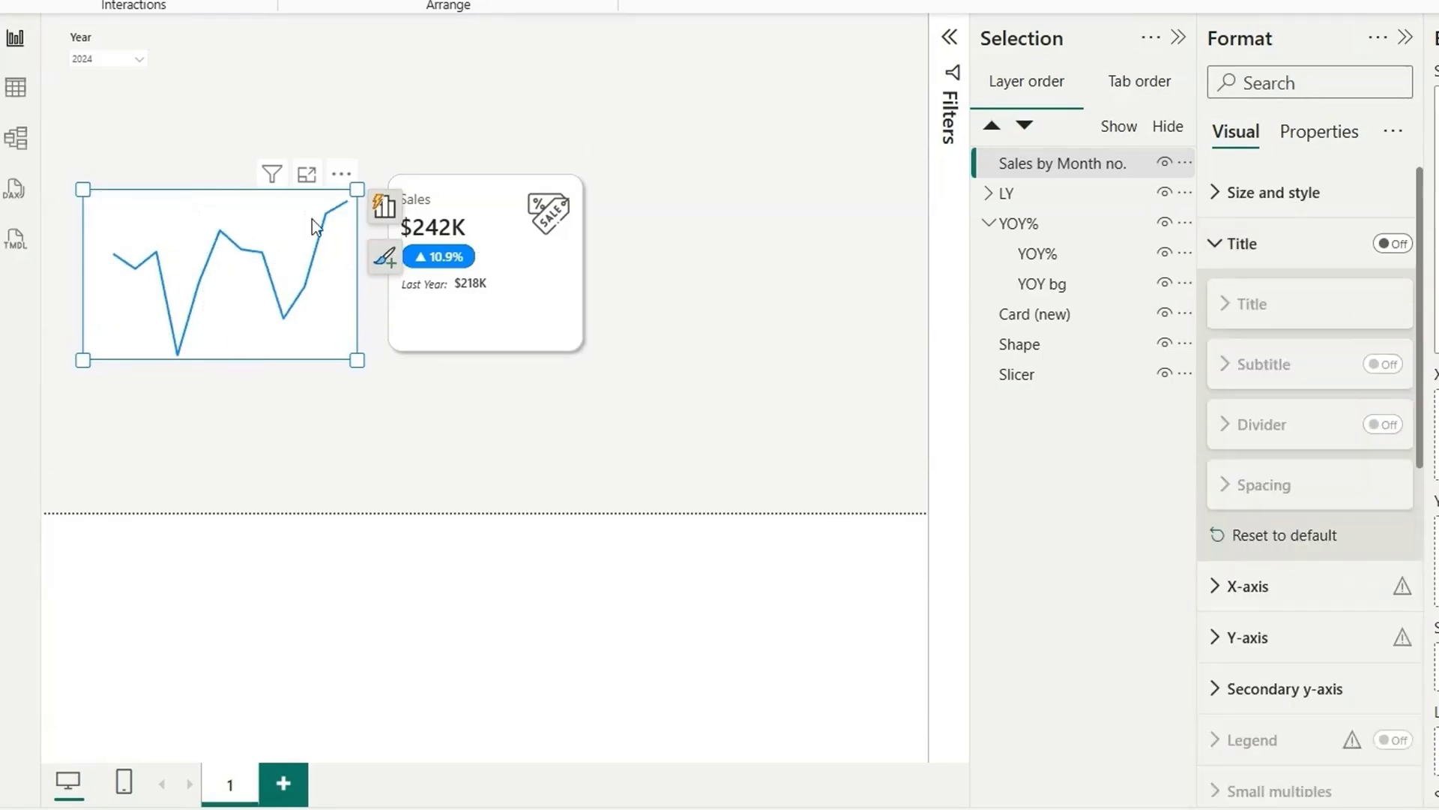
# Step: Make the Sales line series smooth
pyautogui.click(262, 255)
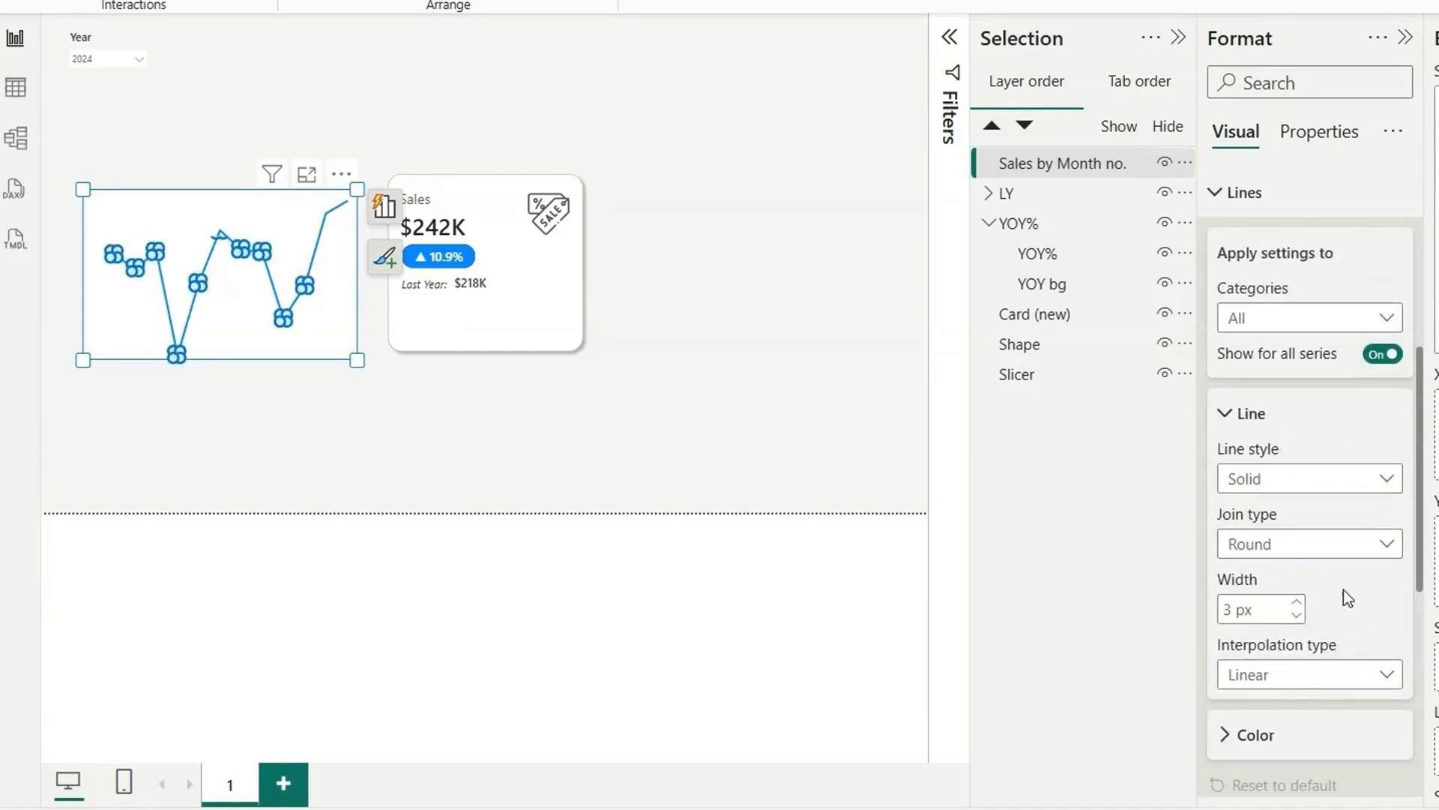
pyautogui.scroll(-2, 1343, 590)
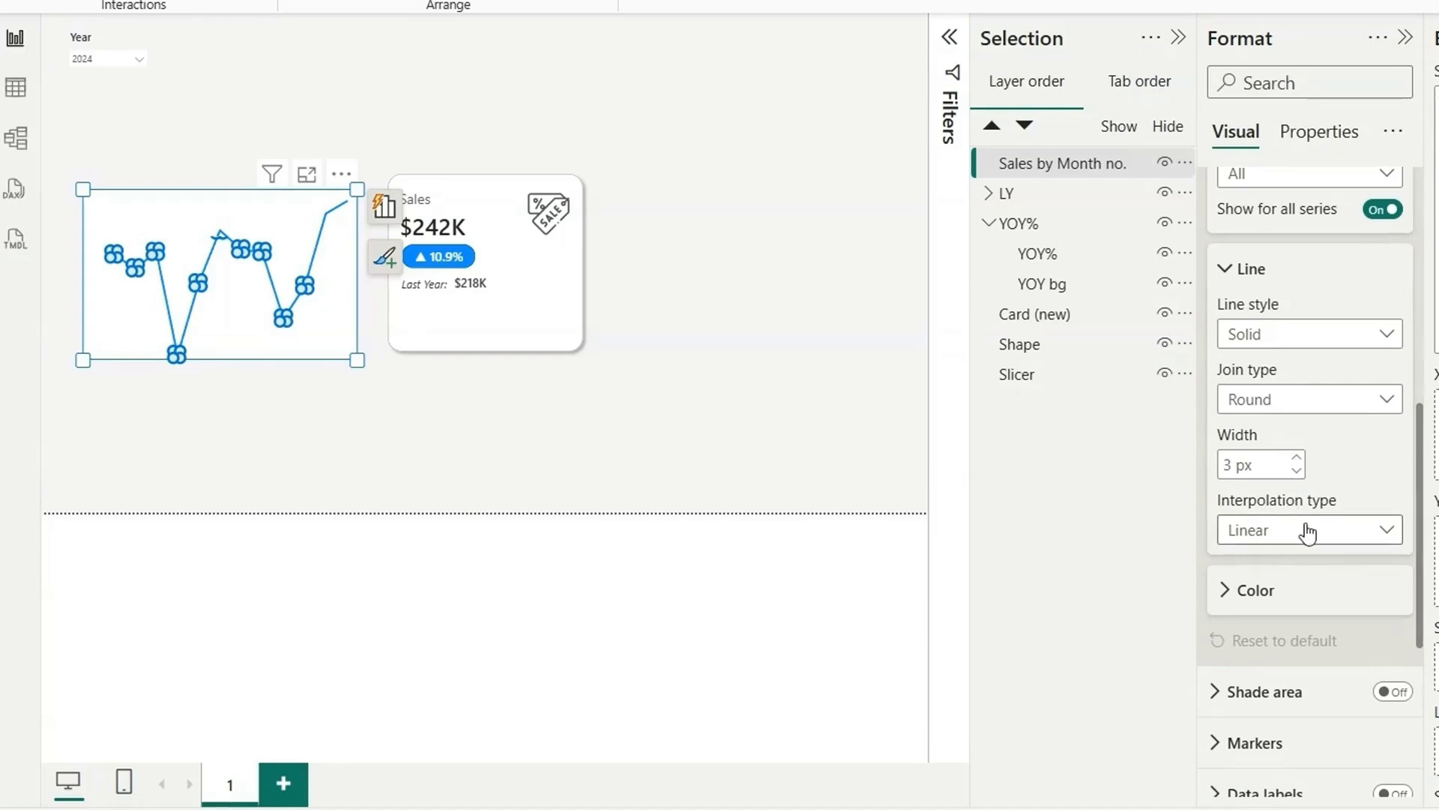
pyautogui.click(1308, 532)
pyautogui.click(1289, 590)
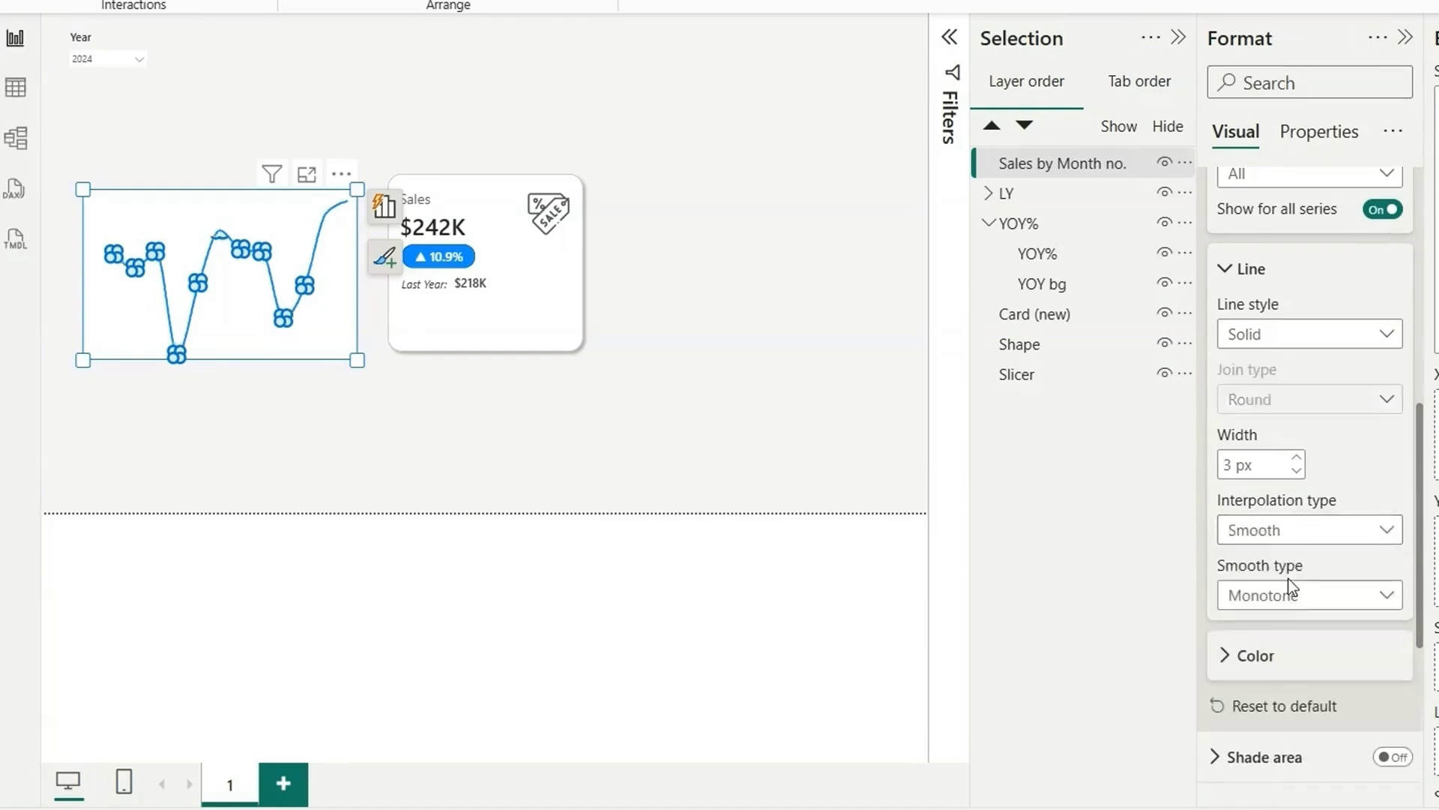
# Step: Color the sparkline 'Black, 60% lighter' grey and narrow it to fit inside the card
pyautogui.click(1259, 655)
pyautogui.scroll(-3, 1288, 651)
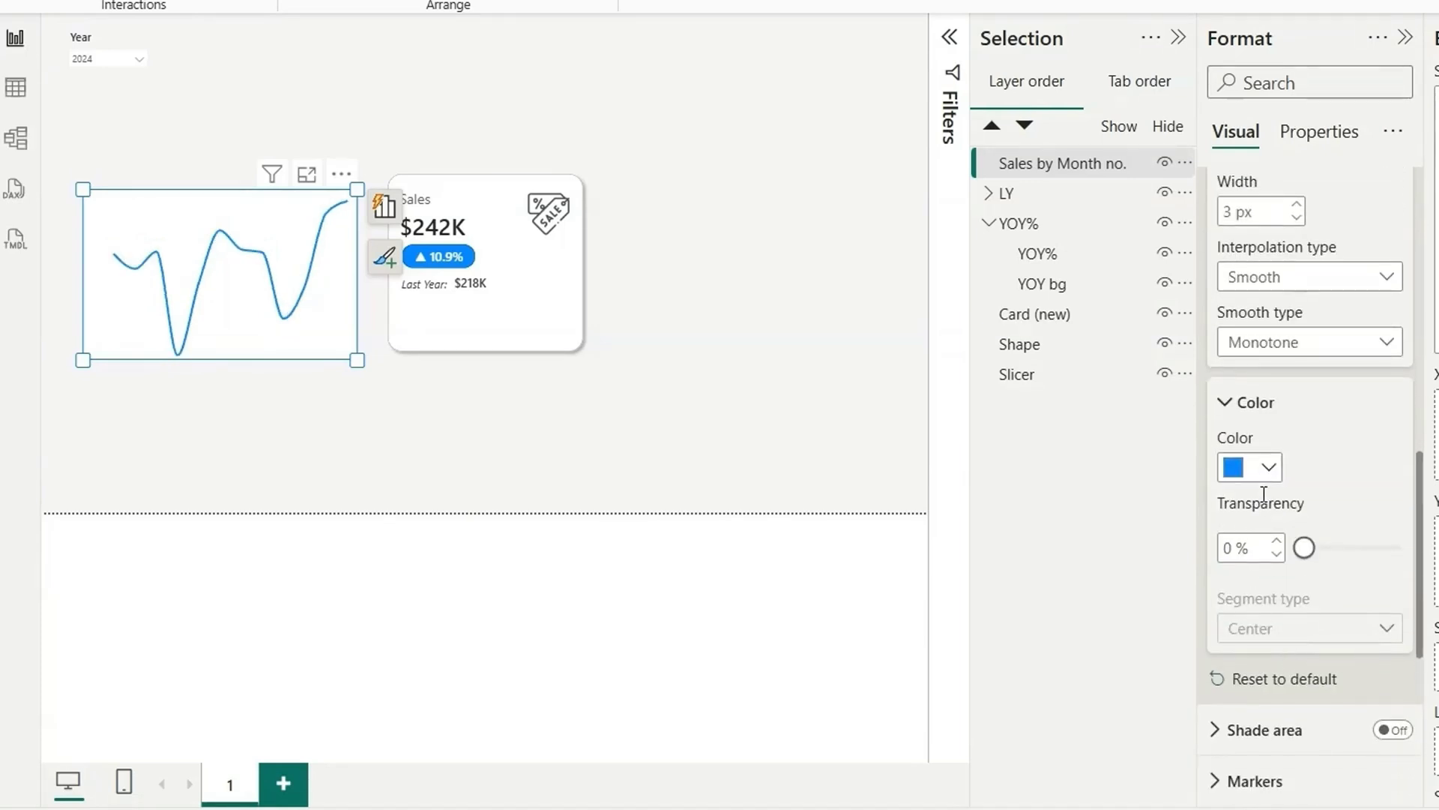
pyautogui.click(1267, 469)
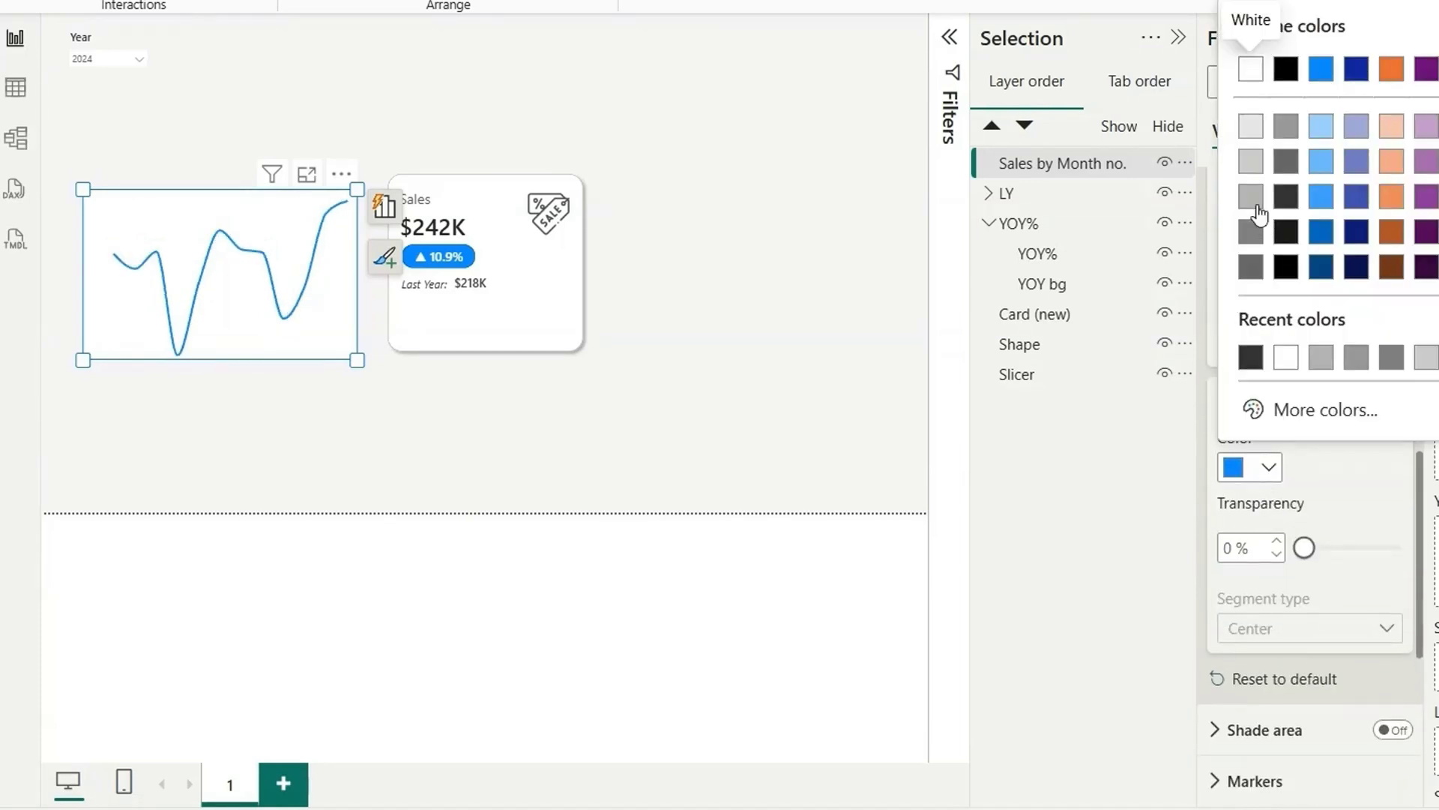
pyautogui.click(1286, 126)
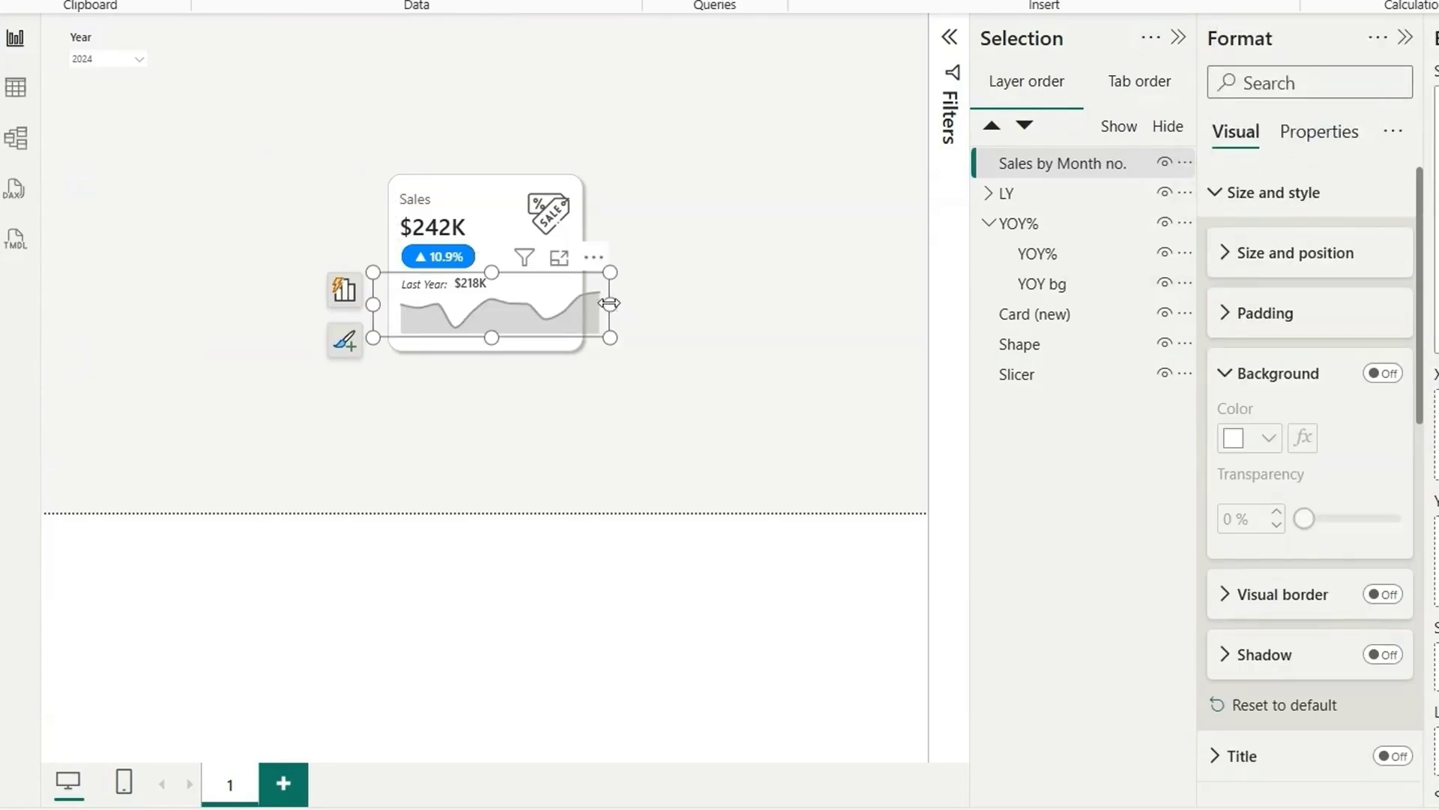
pyautogui.moveTo(608, 303); pyautogui.dragTo(581, 303)
pyautogui.click(671, 401)
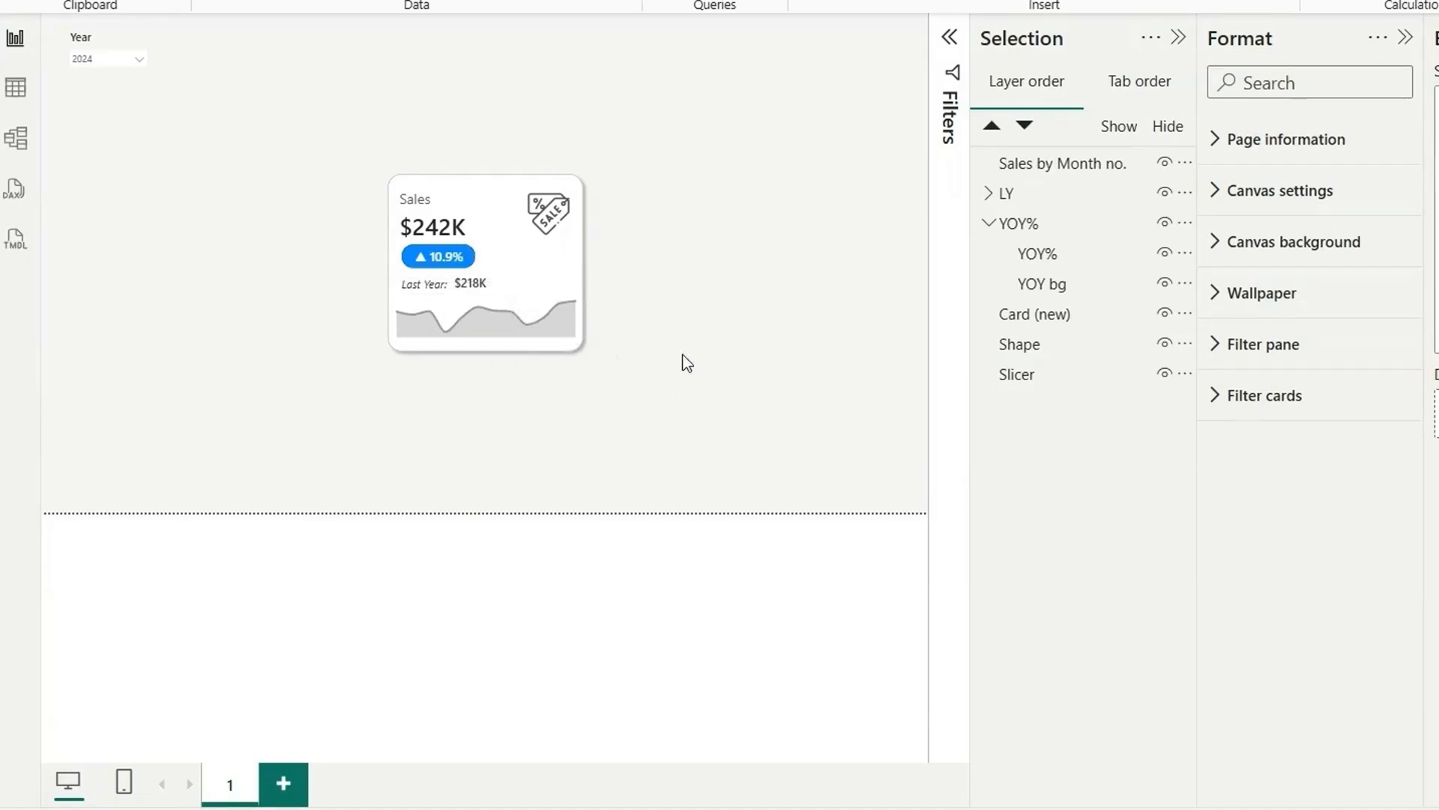
# Step: Hide the layer list and switch the Year slicer to 2025, then back to 2024
pyautogui.click(1178, 37)
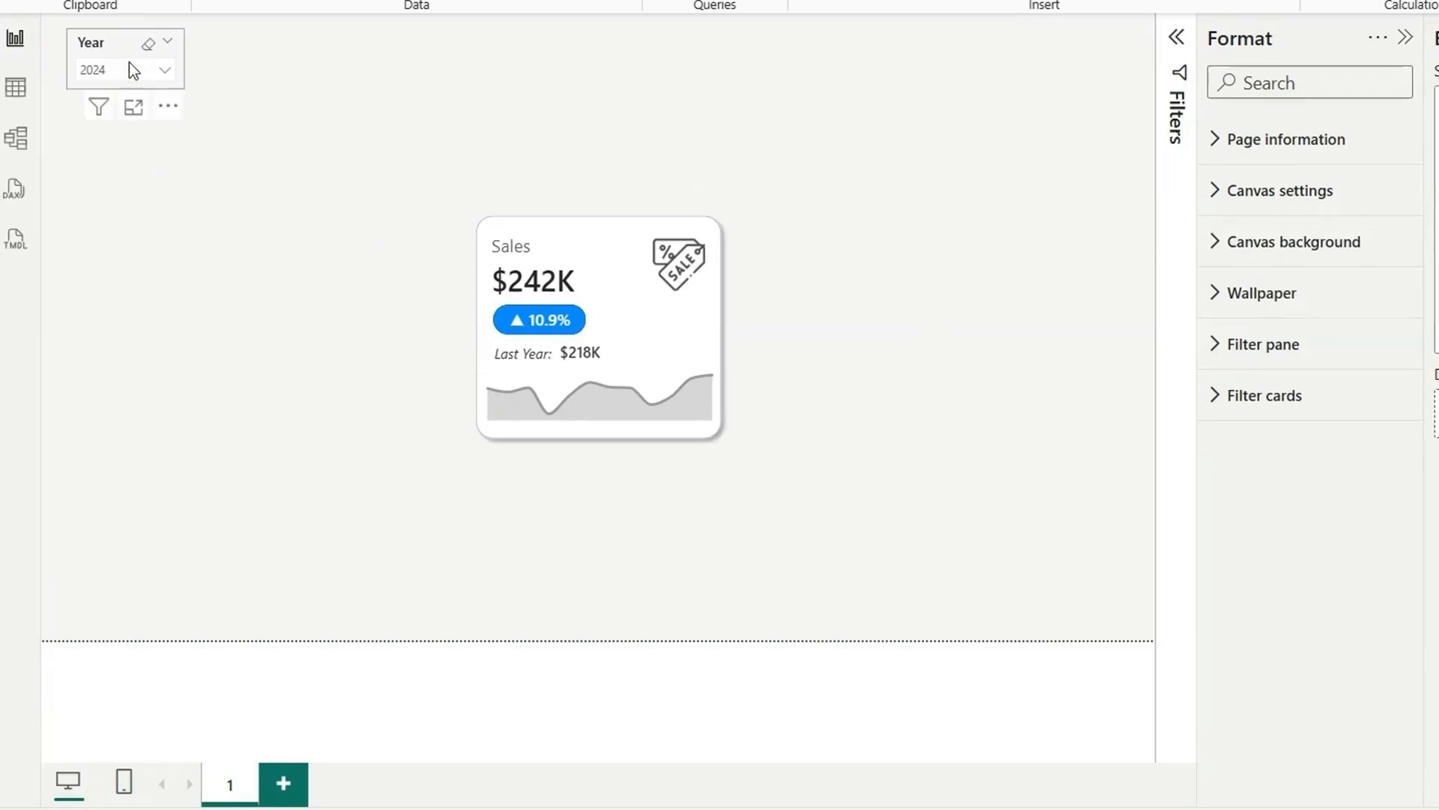
pyautogui.click(154, 75)
pyautogui.click(113, 221)
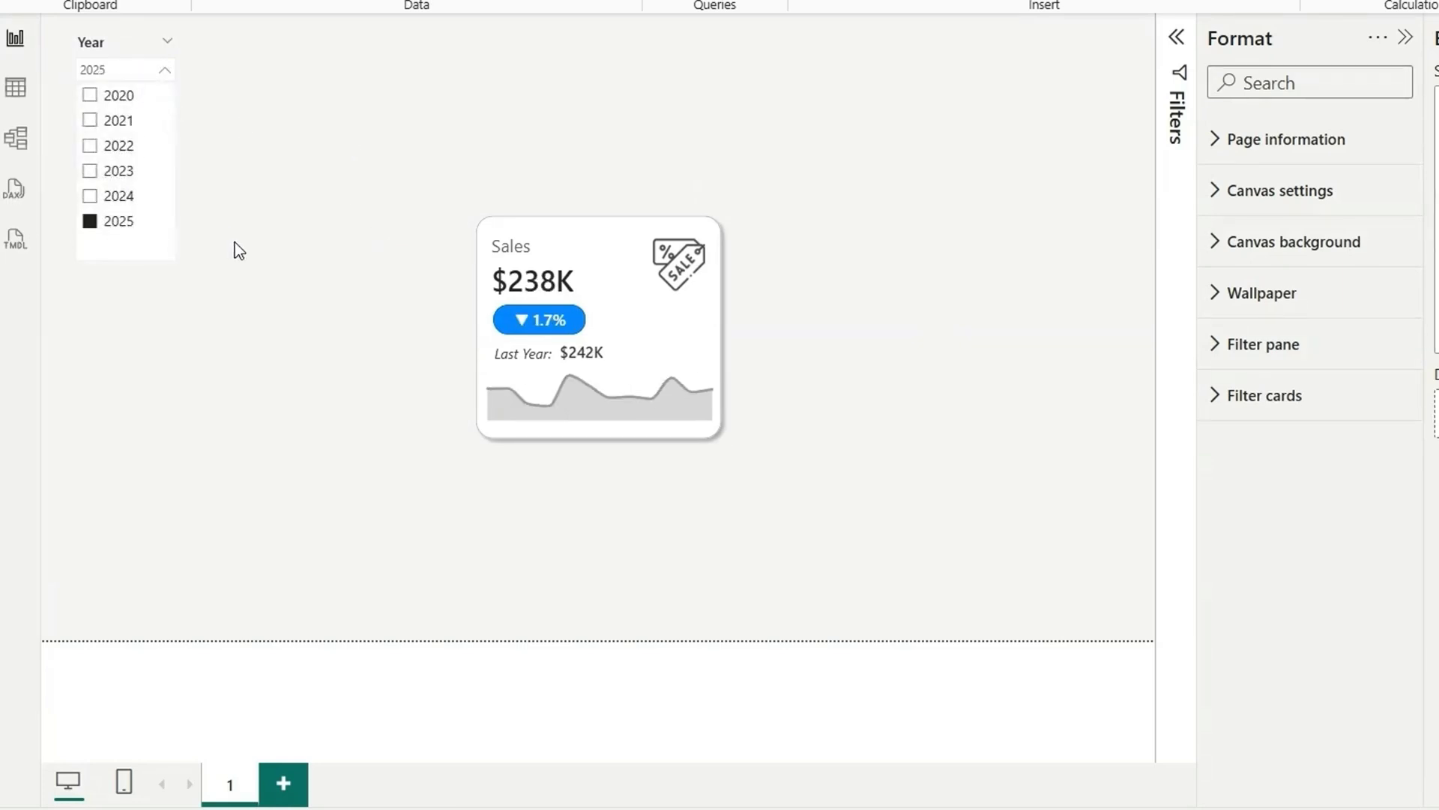
pyautogui.click(116, 198)
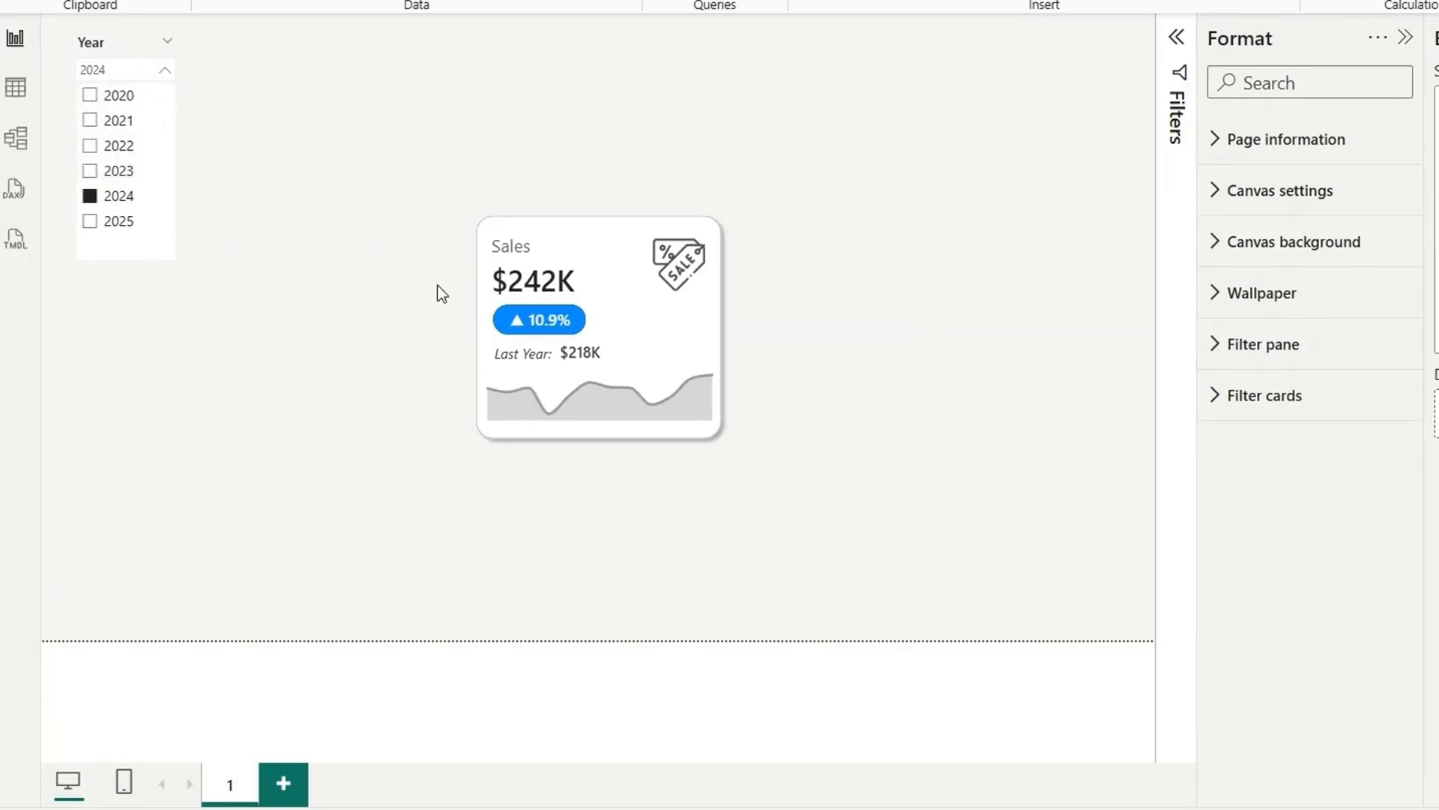
pyautogui.click(501, 324)
# Step: Select the YOY bg pill and turn its Shape style border off
pyautogui.click(501, 323)
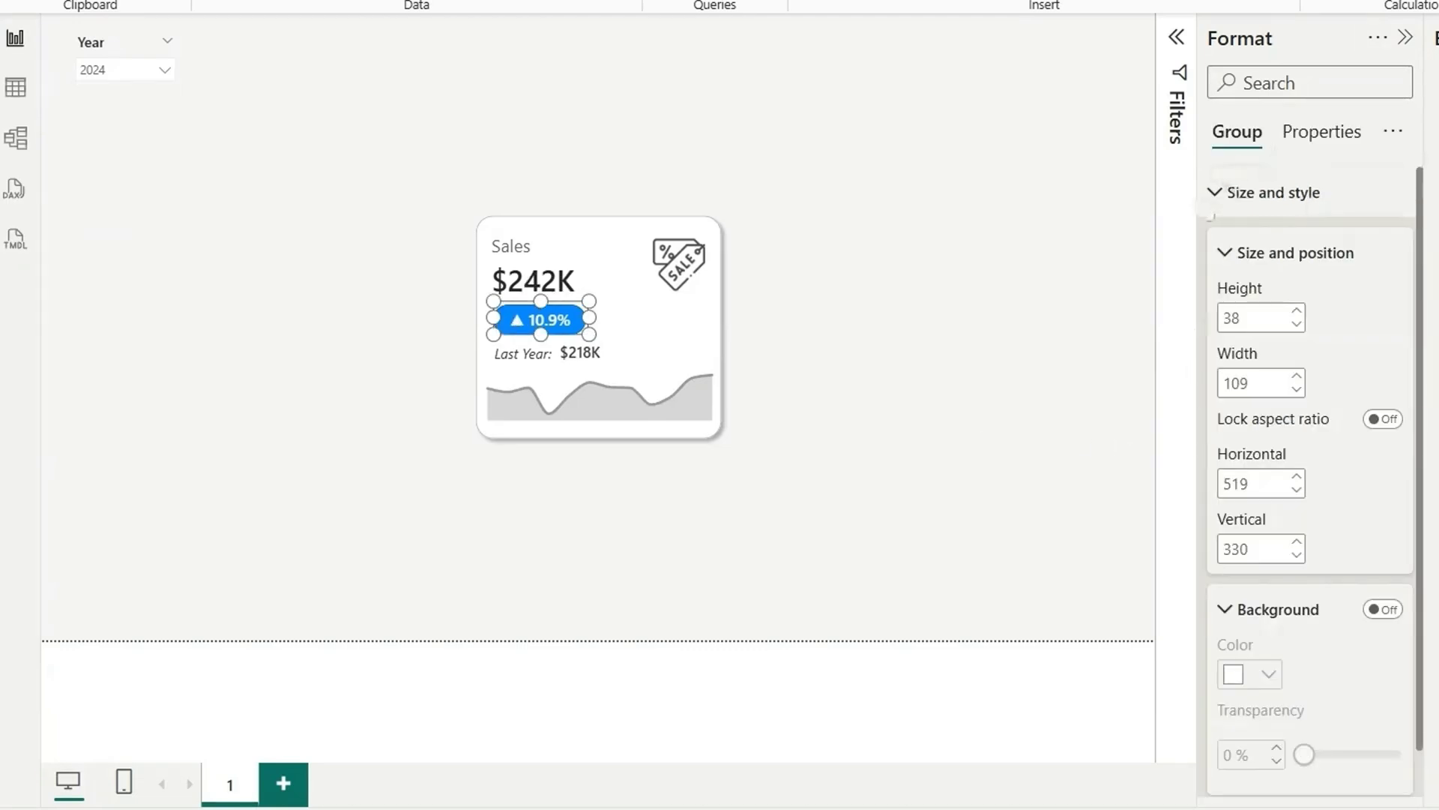
pyautogui.hotkey('alt', 'F10')
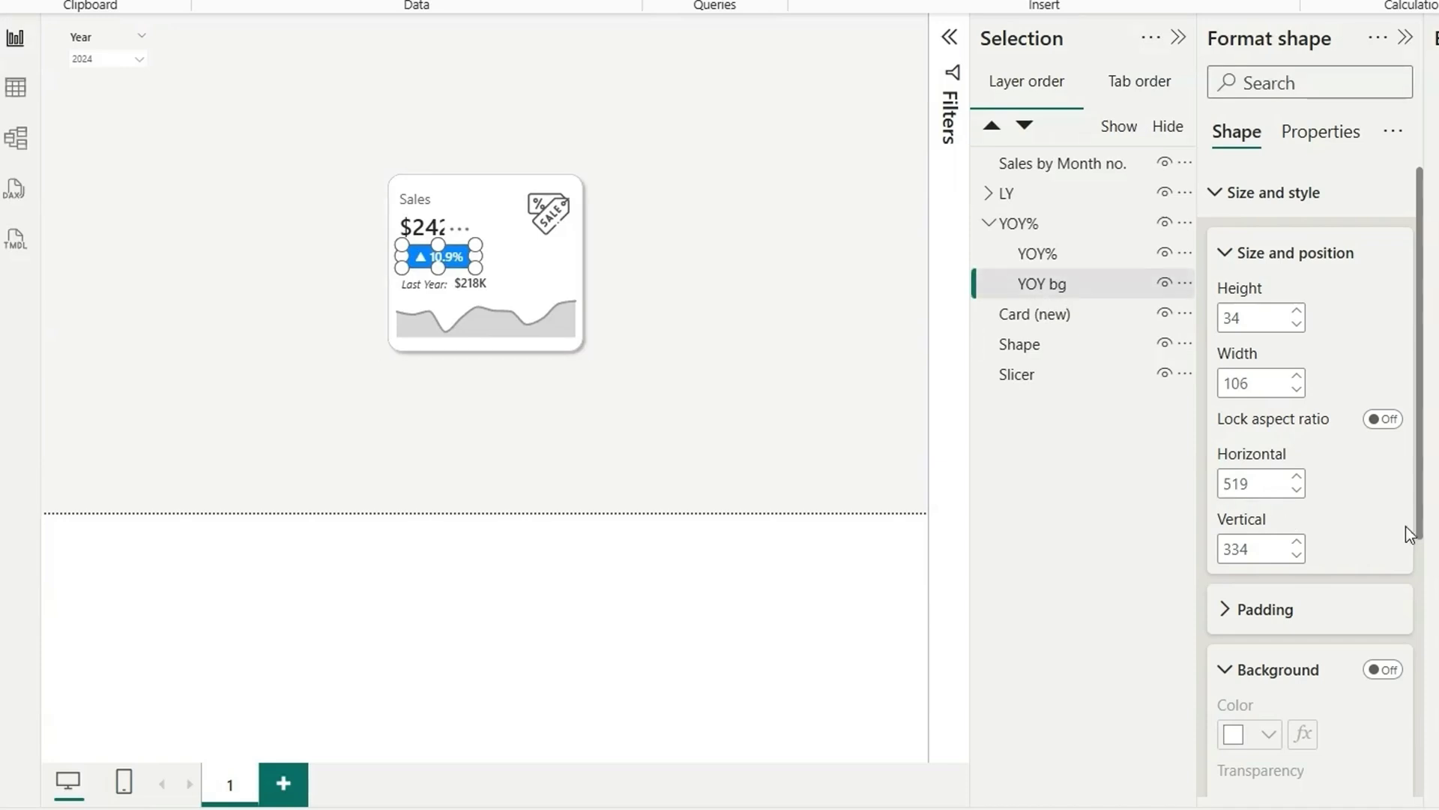
pyautogui.scroll(-5, 1302, 679)
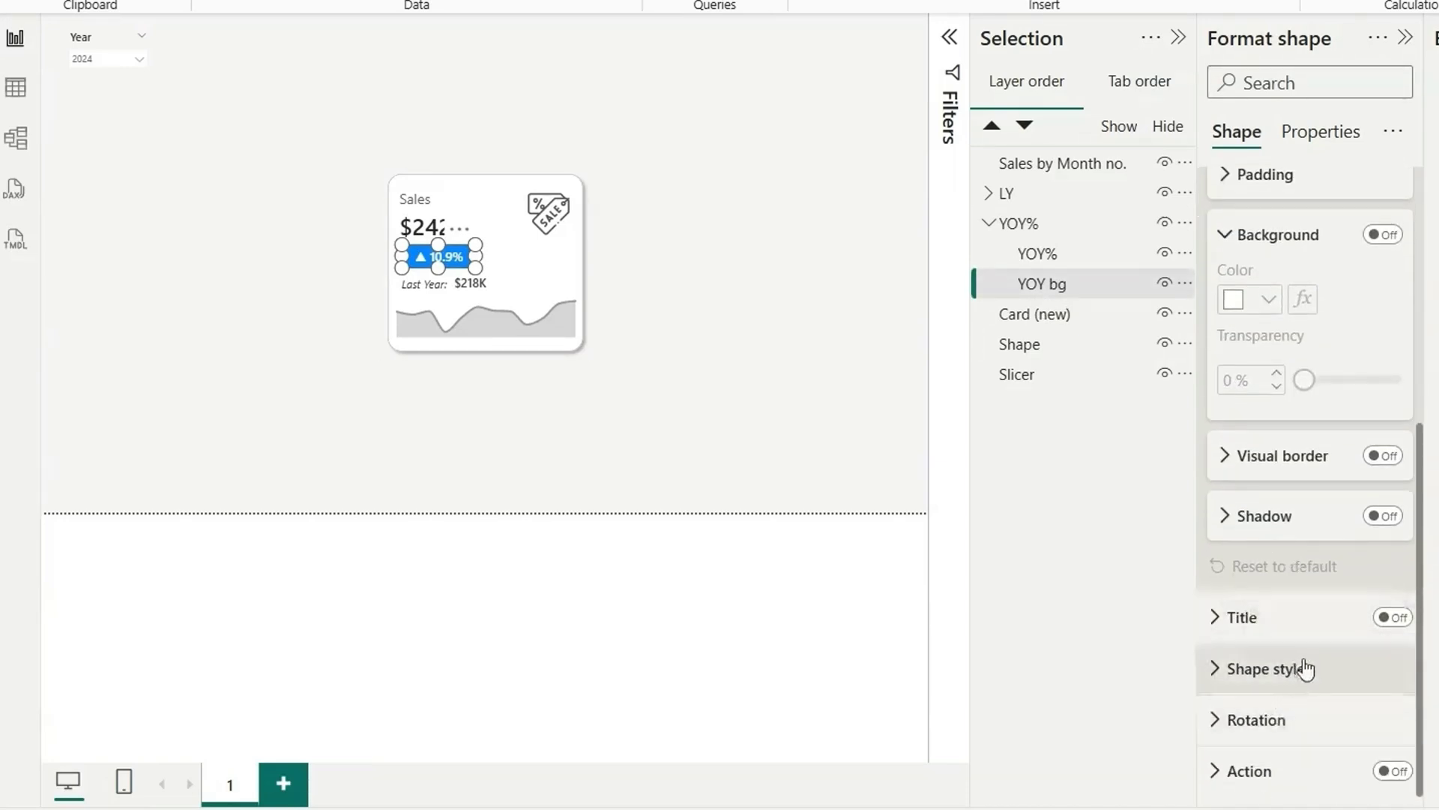
pyautogui.click(1306, 669)
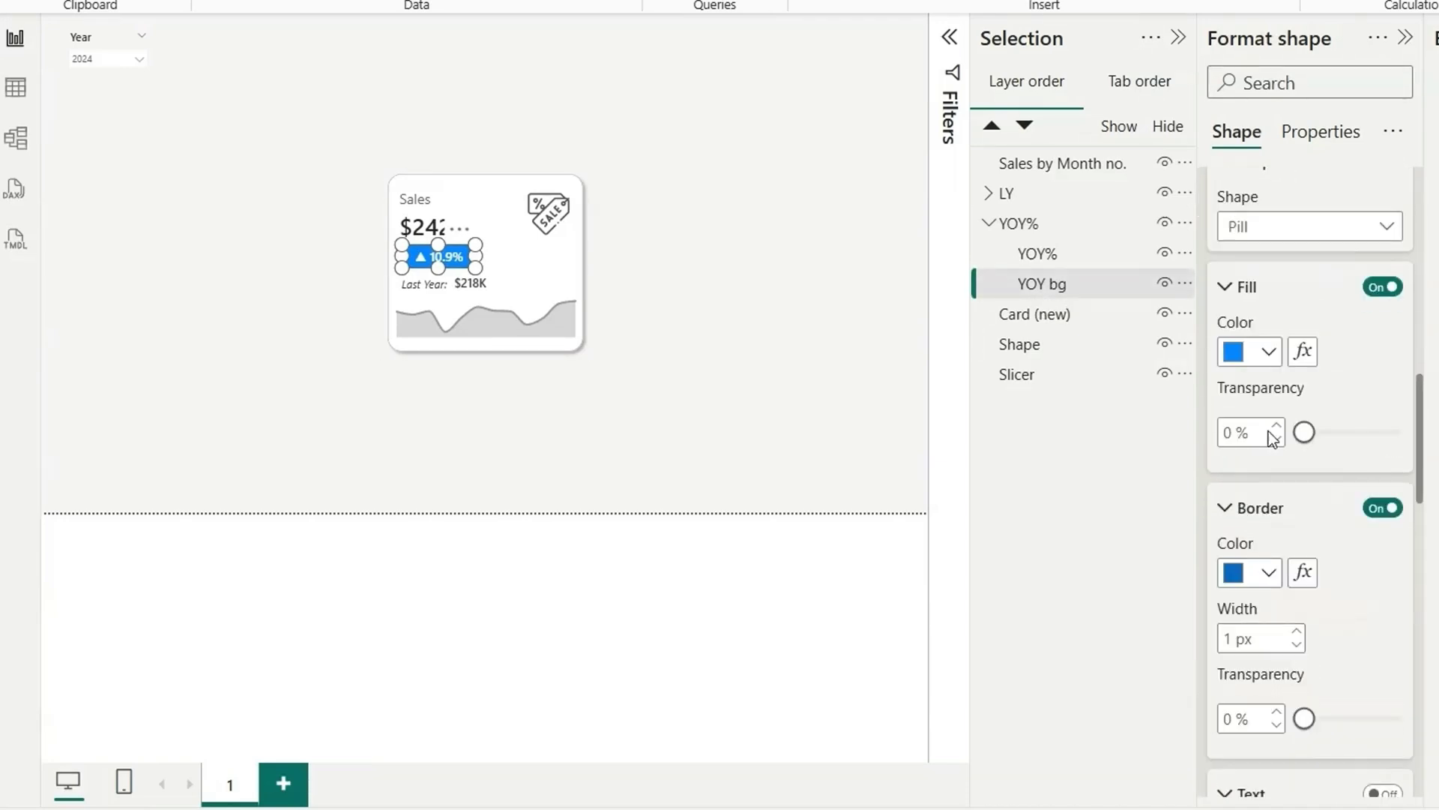
pyautogui.click(1381, 508)
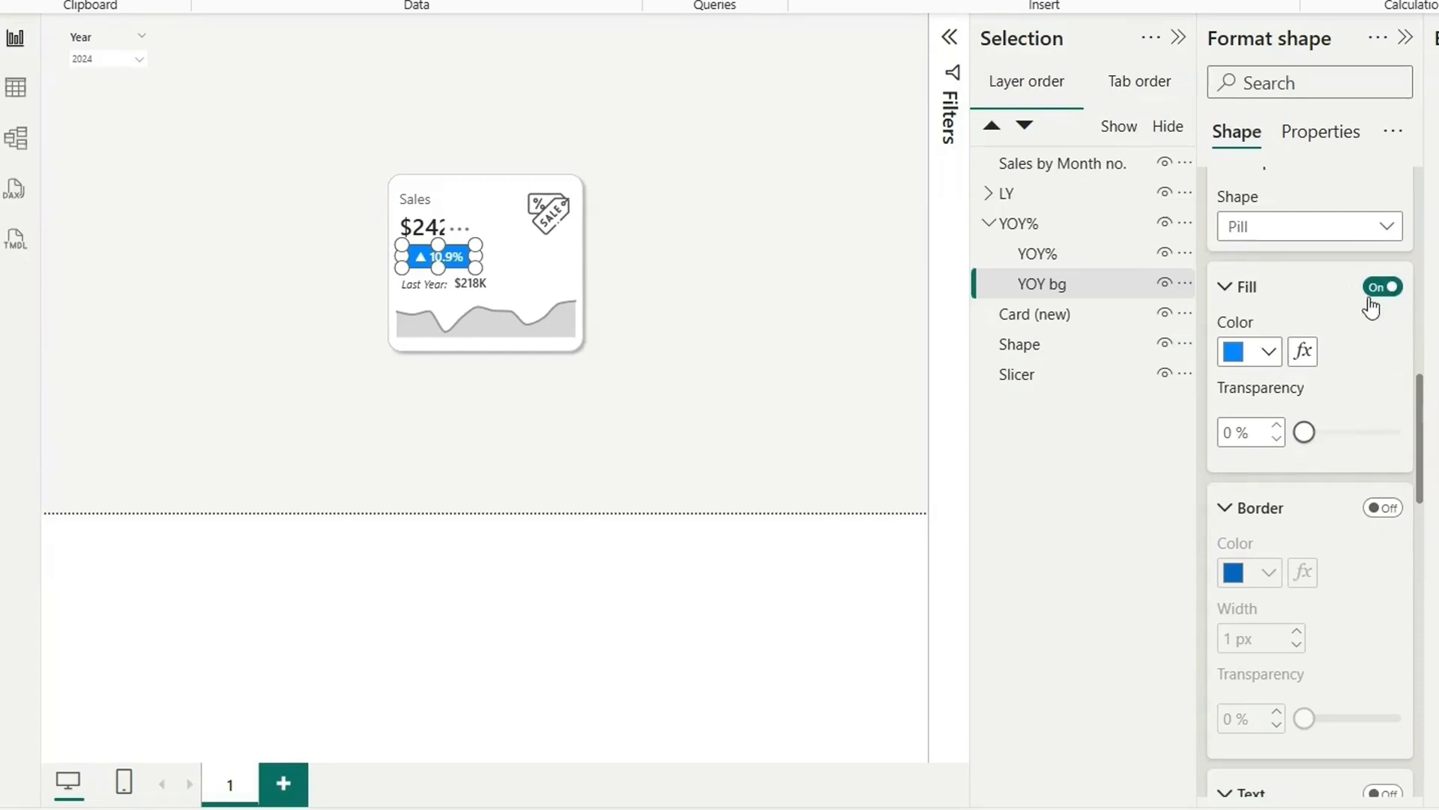
# Step: Set the pill's fill color by Field value using the CF measure, making it green
pyautogui.click(1304, 353)
pyautogui.click(511, 60)
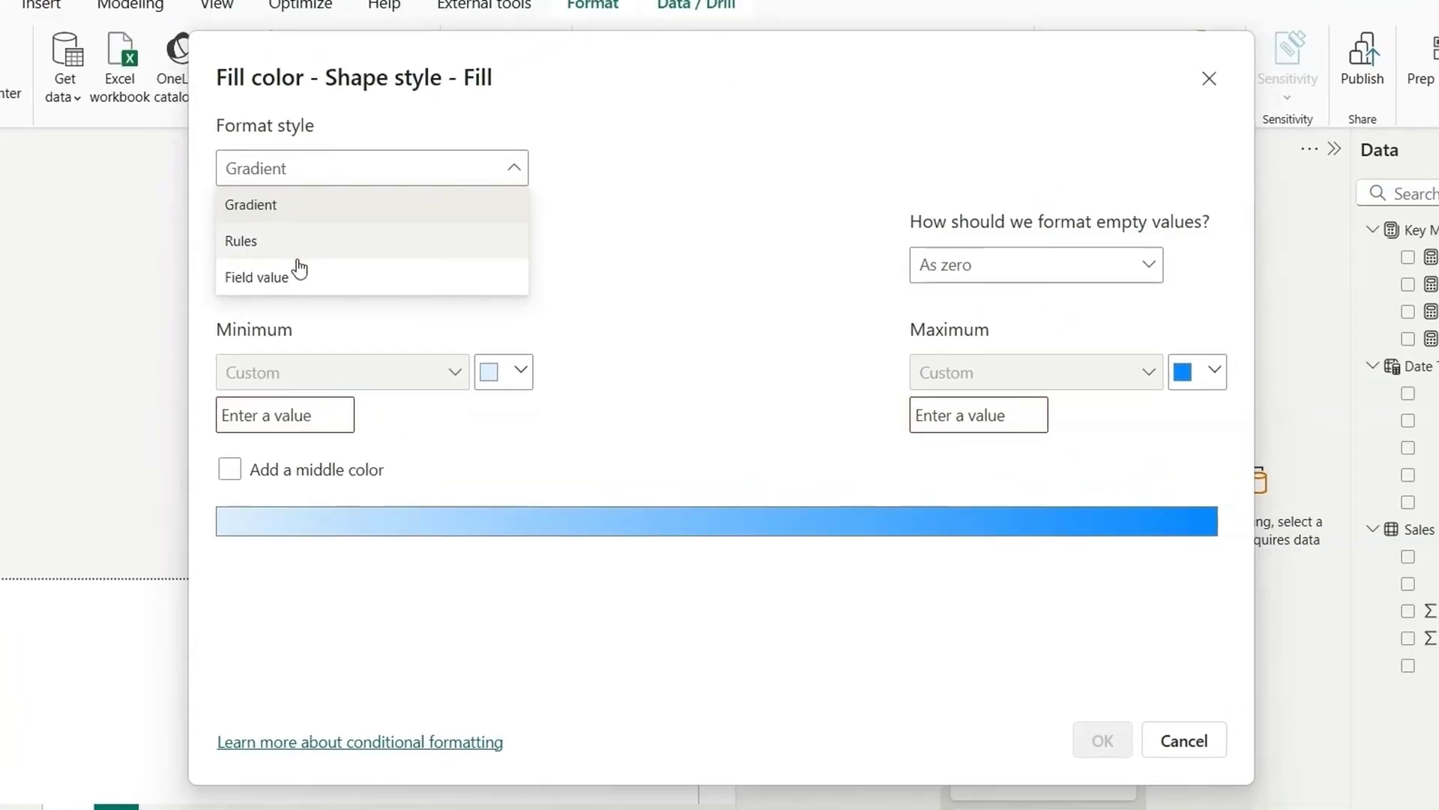
pyautogui.click(352, 251)
pyautogui.click(337, 244)
pyautogui.write('cf')
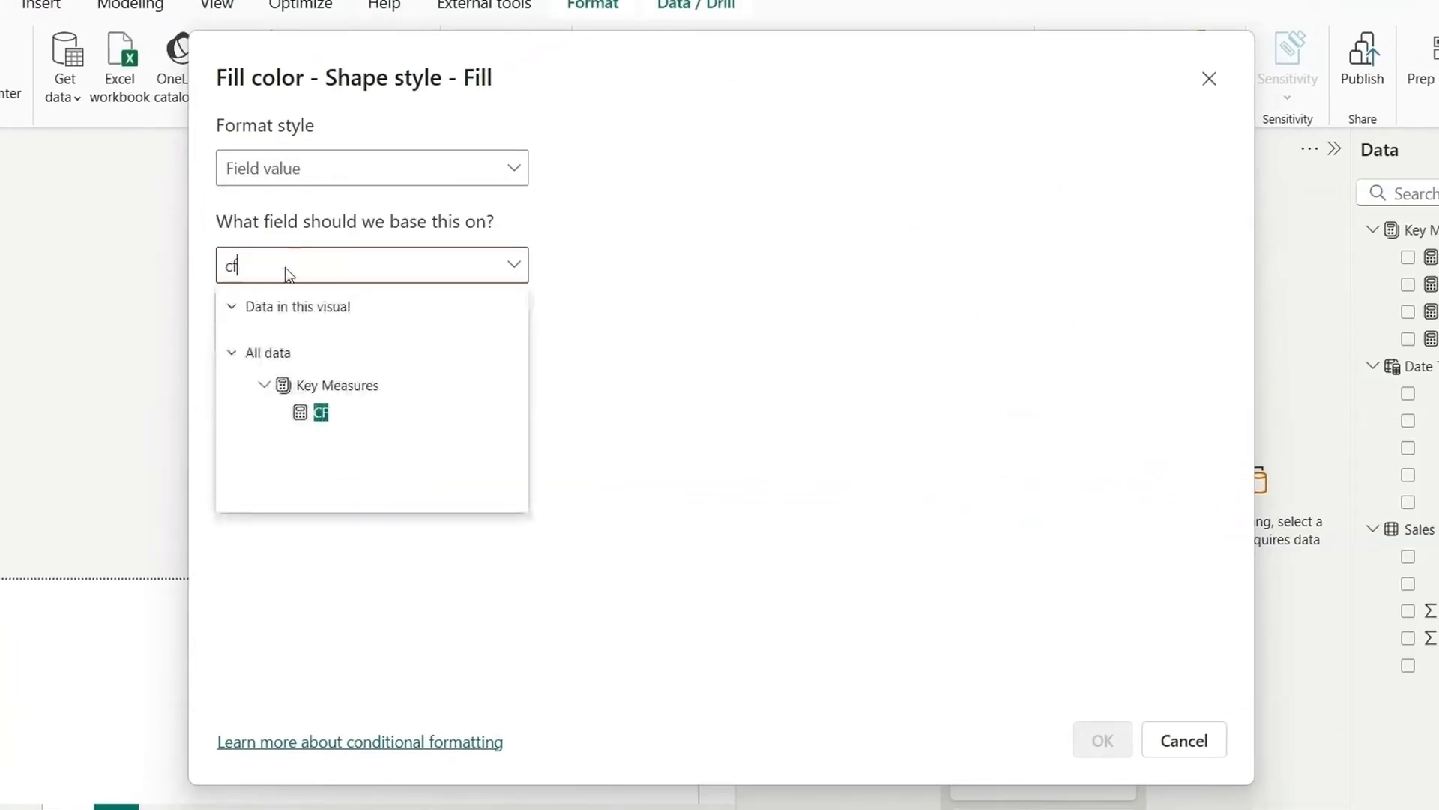
pyautogui.click(363, 410)
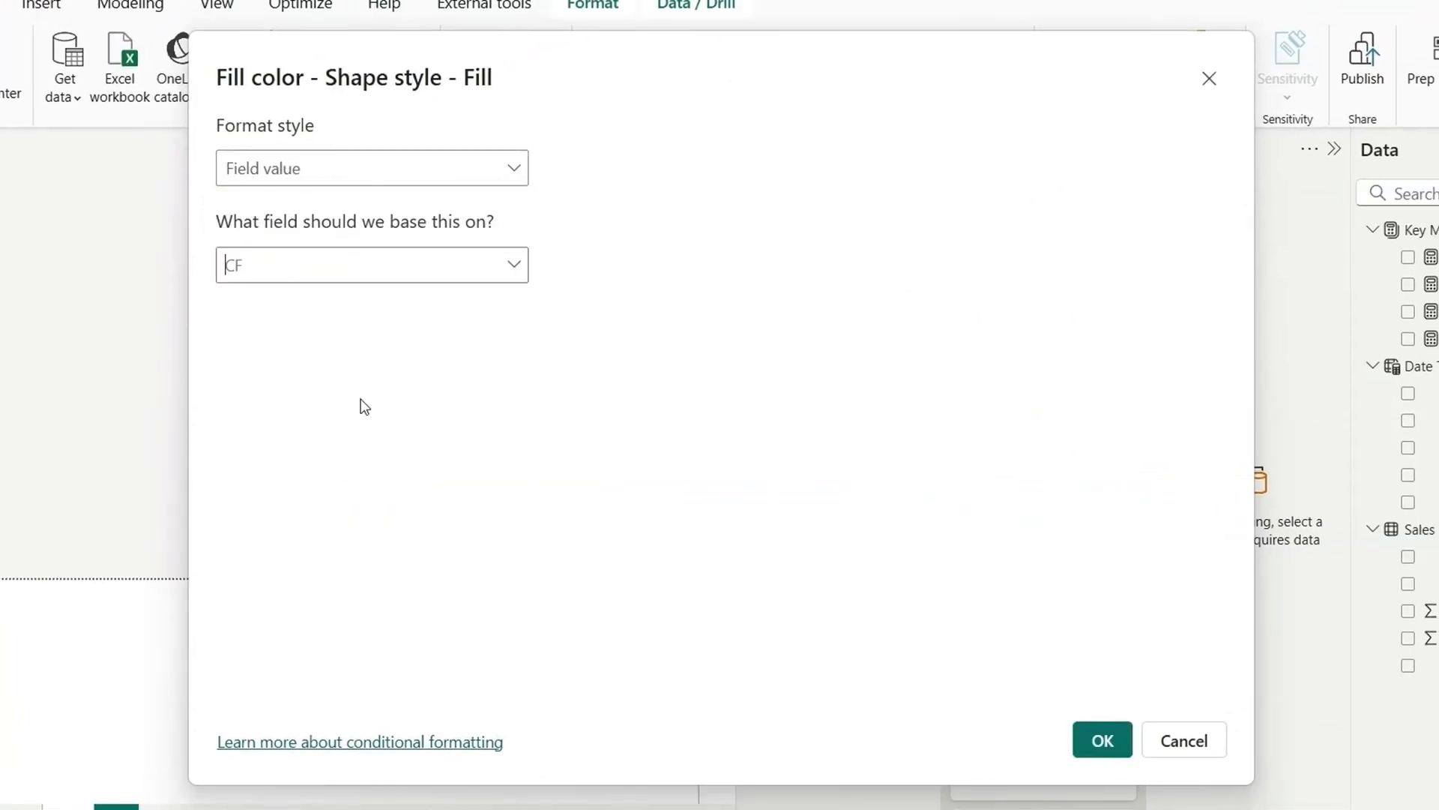
pyautogui.click(1101, 739)
pyautogui.click(548, 450)
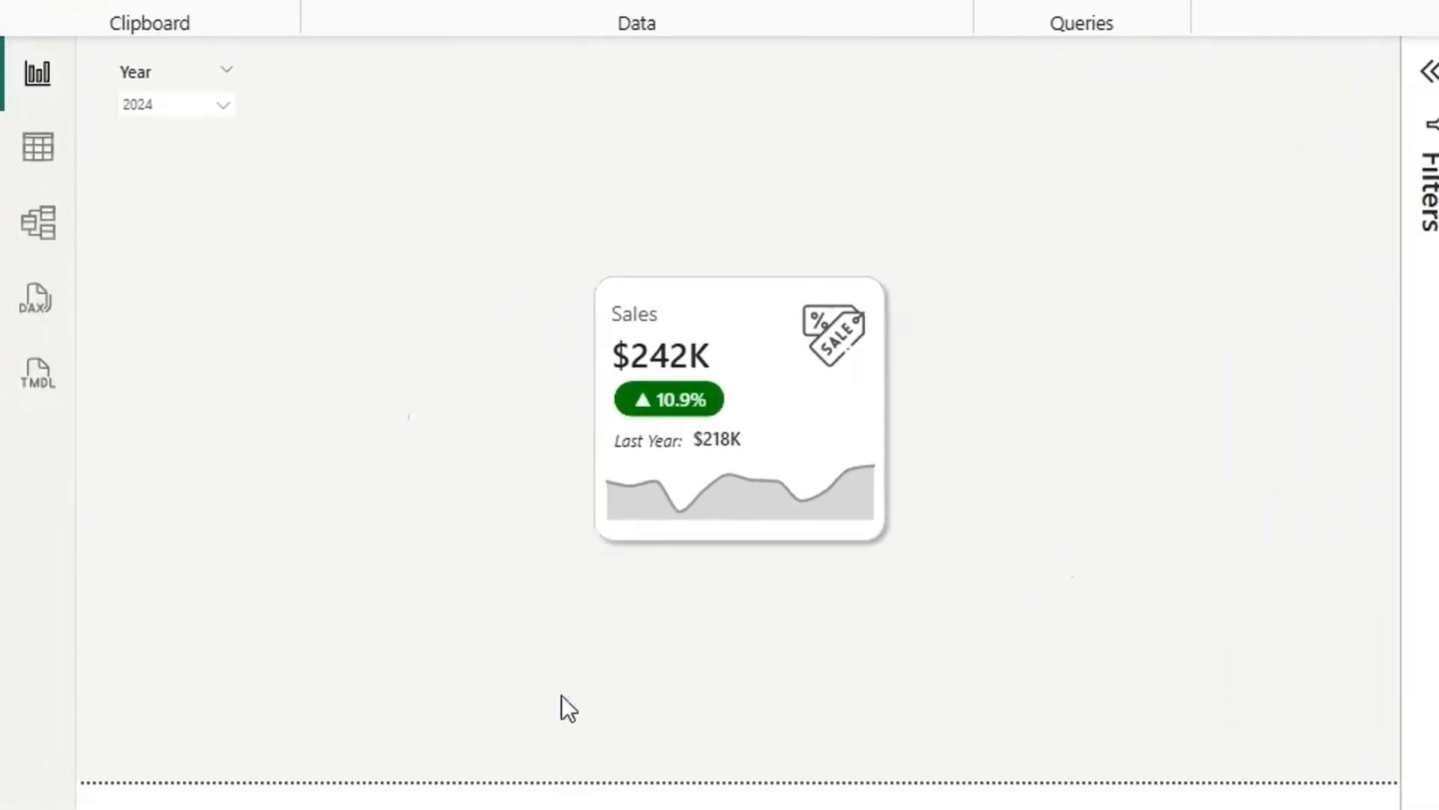
# Step: Check the pill shows red ▼ 1.7% for 2025 and green for 2024, then marquee-select all card parts
pyautogui.click(143, 102)
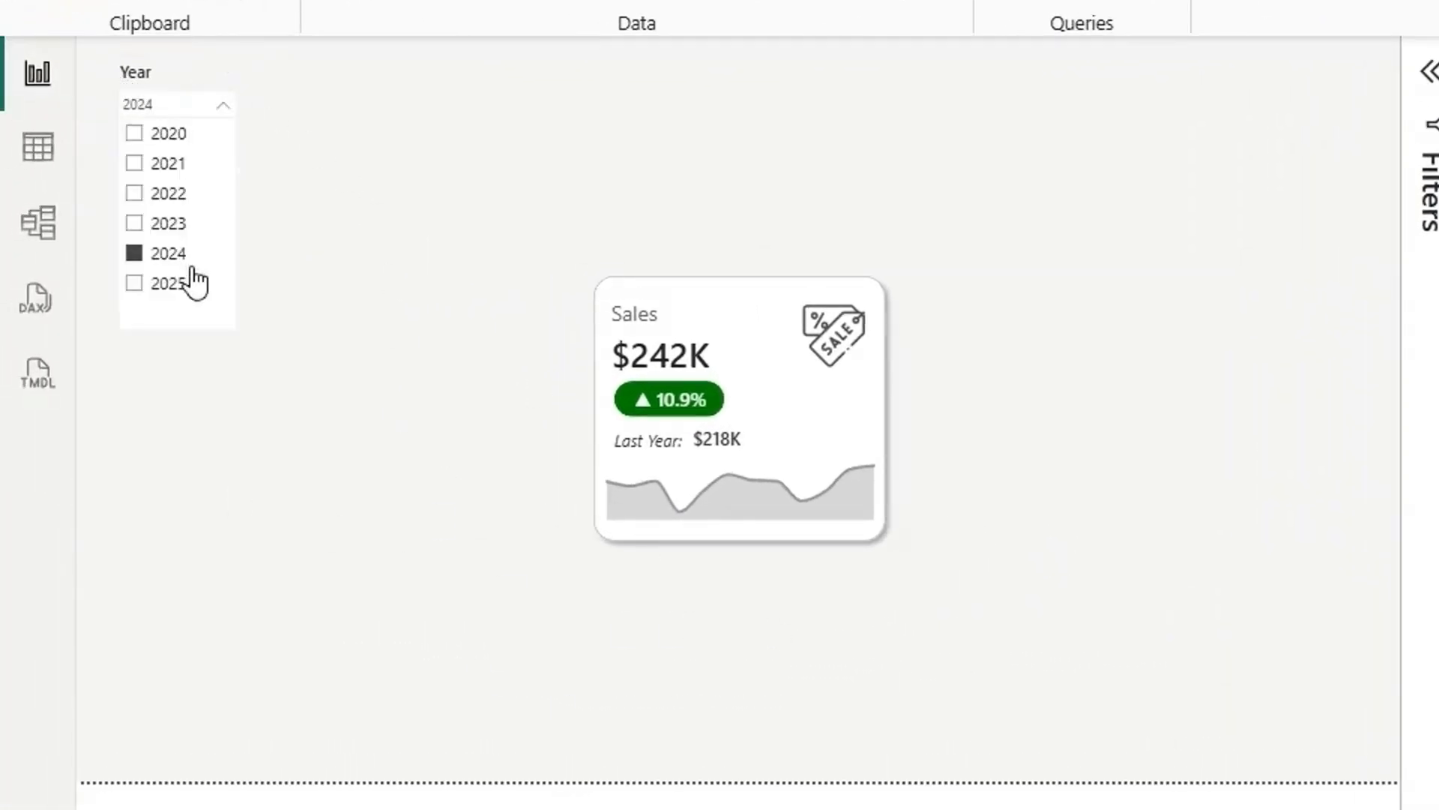
pyautogui.click(168, 284)
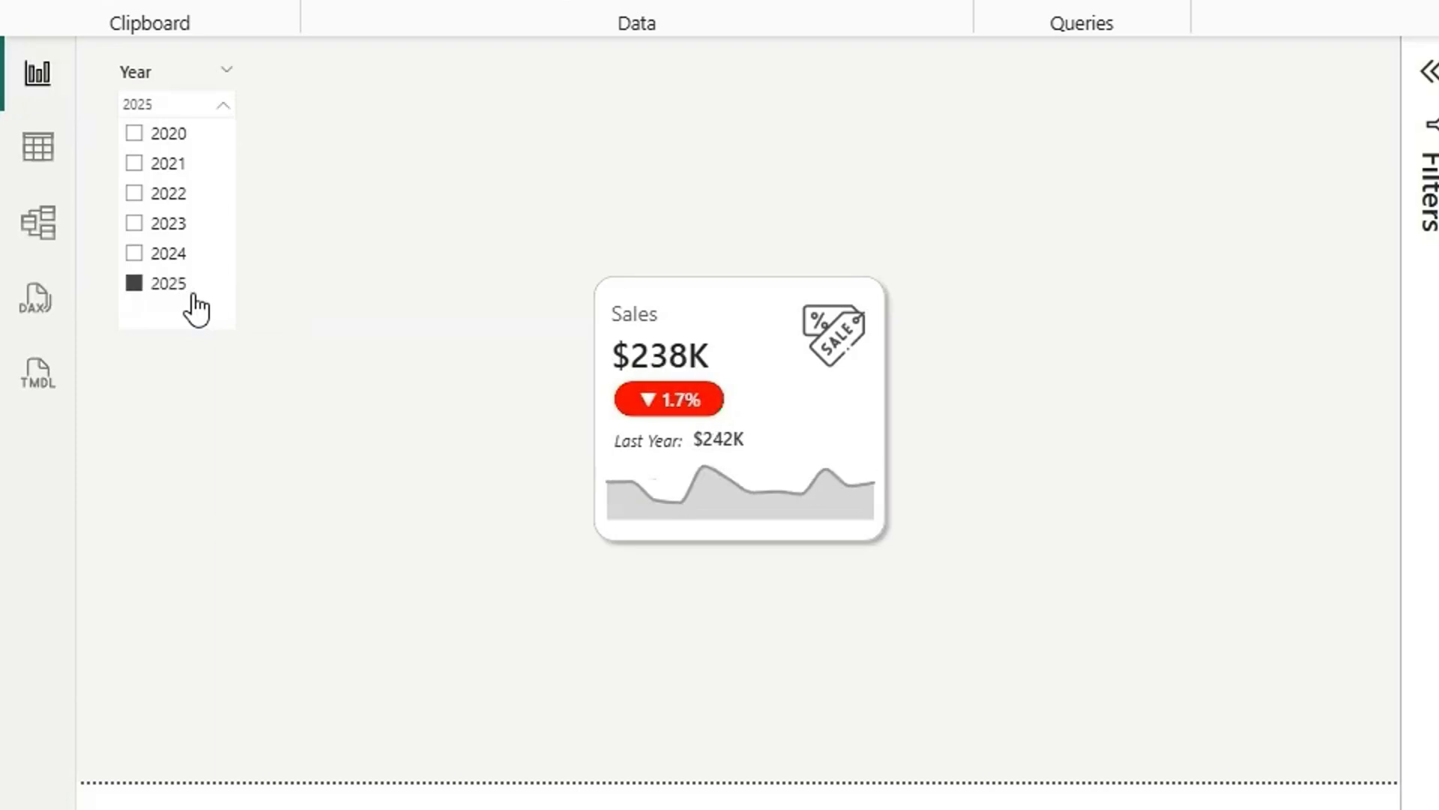
pyautogui.scroll(2, 910, 482)
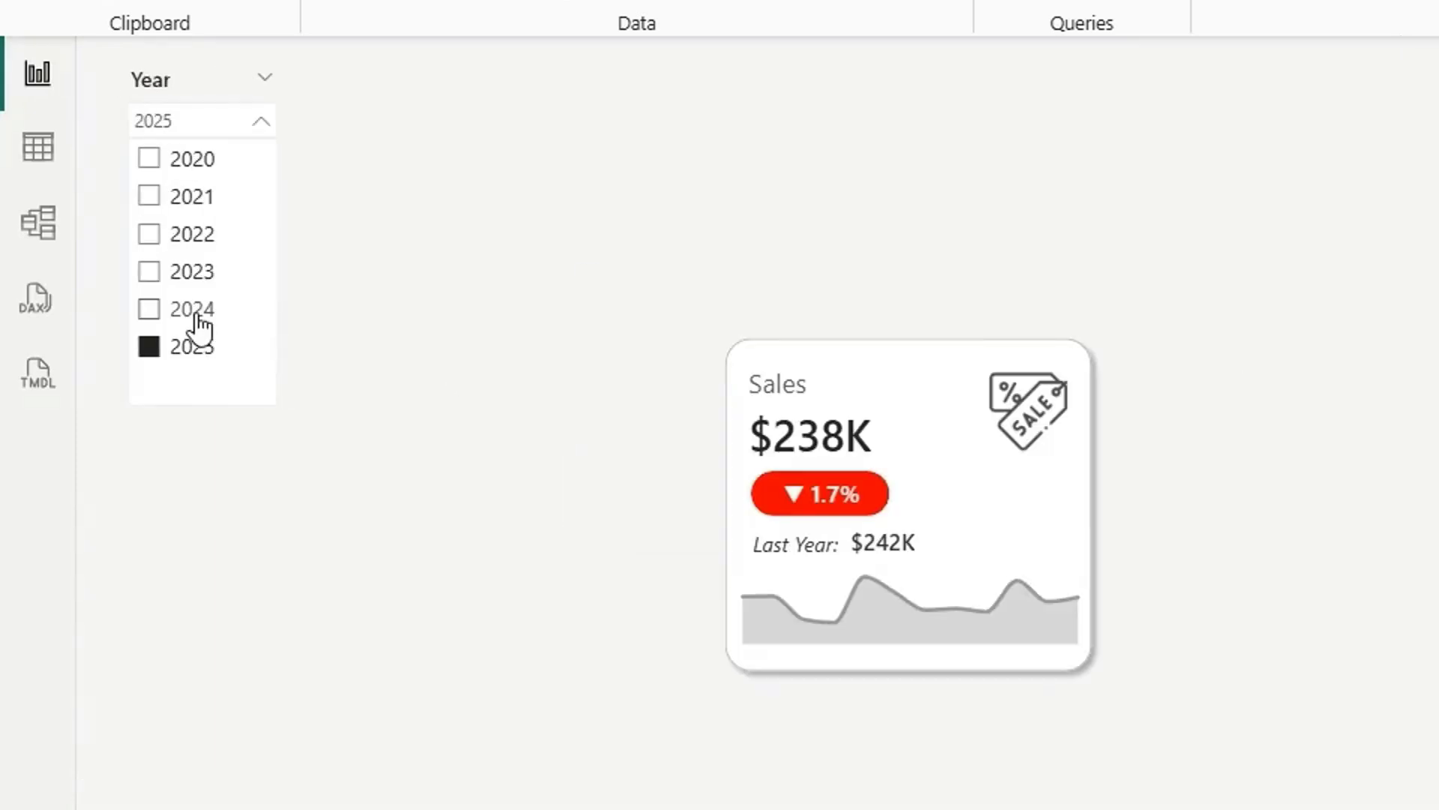
pyautogui.click(199, 326)
pyautogui.click(199, 356)
pyautogui.click(192, 309)
pyautogui.click(656, 284)
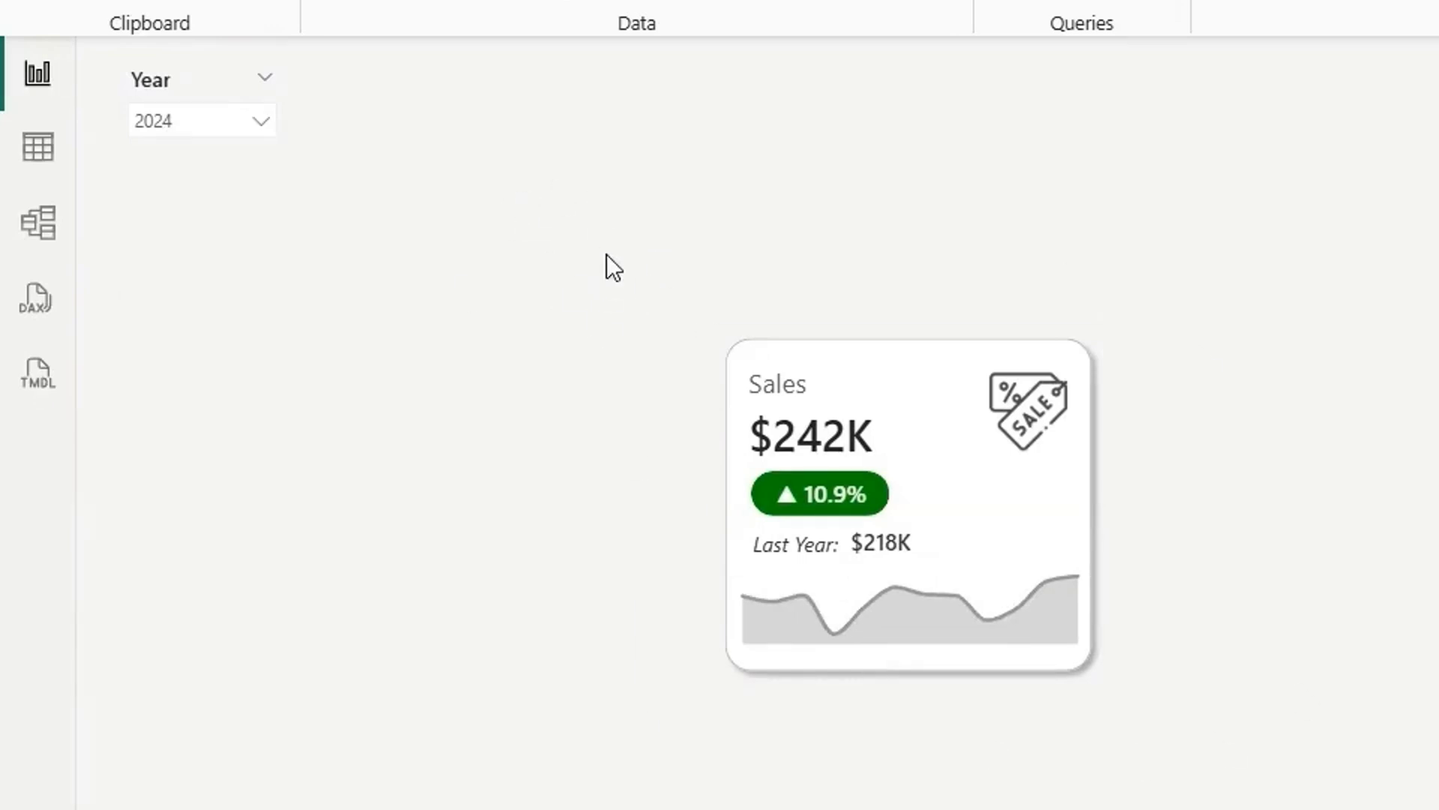
pyautogui.moveTo(530, 158); pyautogui.dragTo(1438, 809)
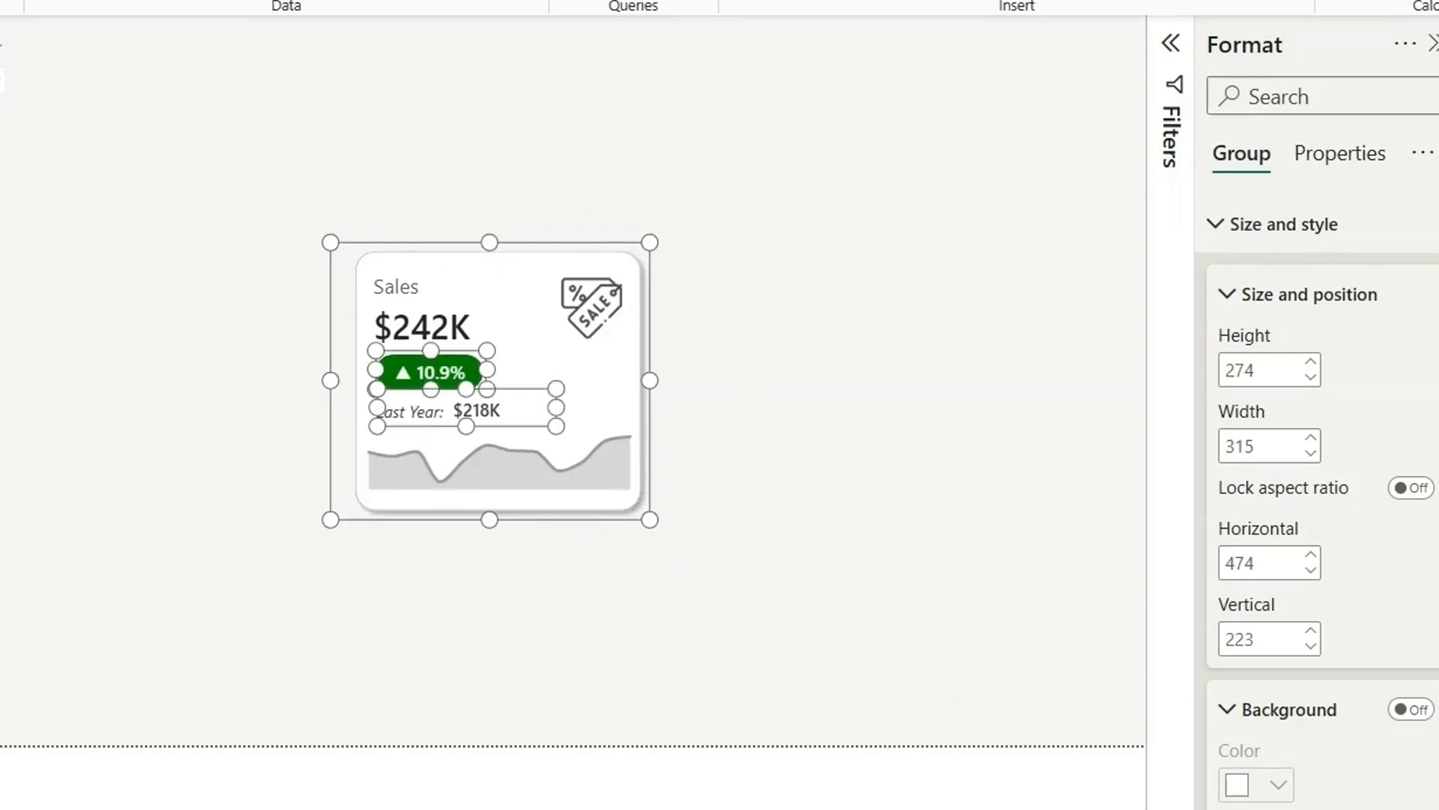
# Step: Rename the Group 1 layer to 'Sales KPI' in the Selection pane
pyautogui.hotkey('alt', 'F10')
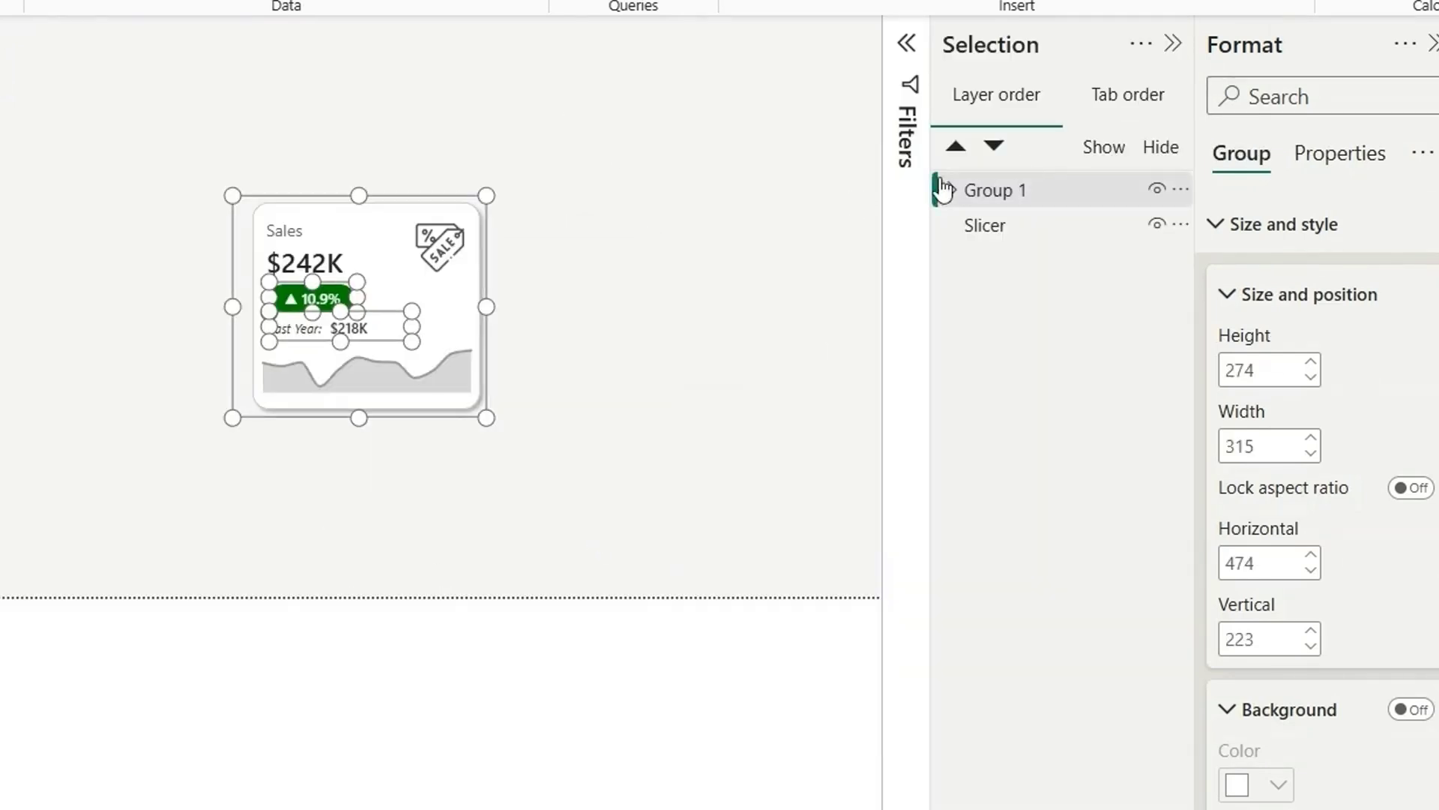
pyautogui.doubleClick(1008, 191)
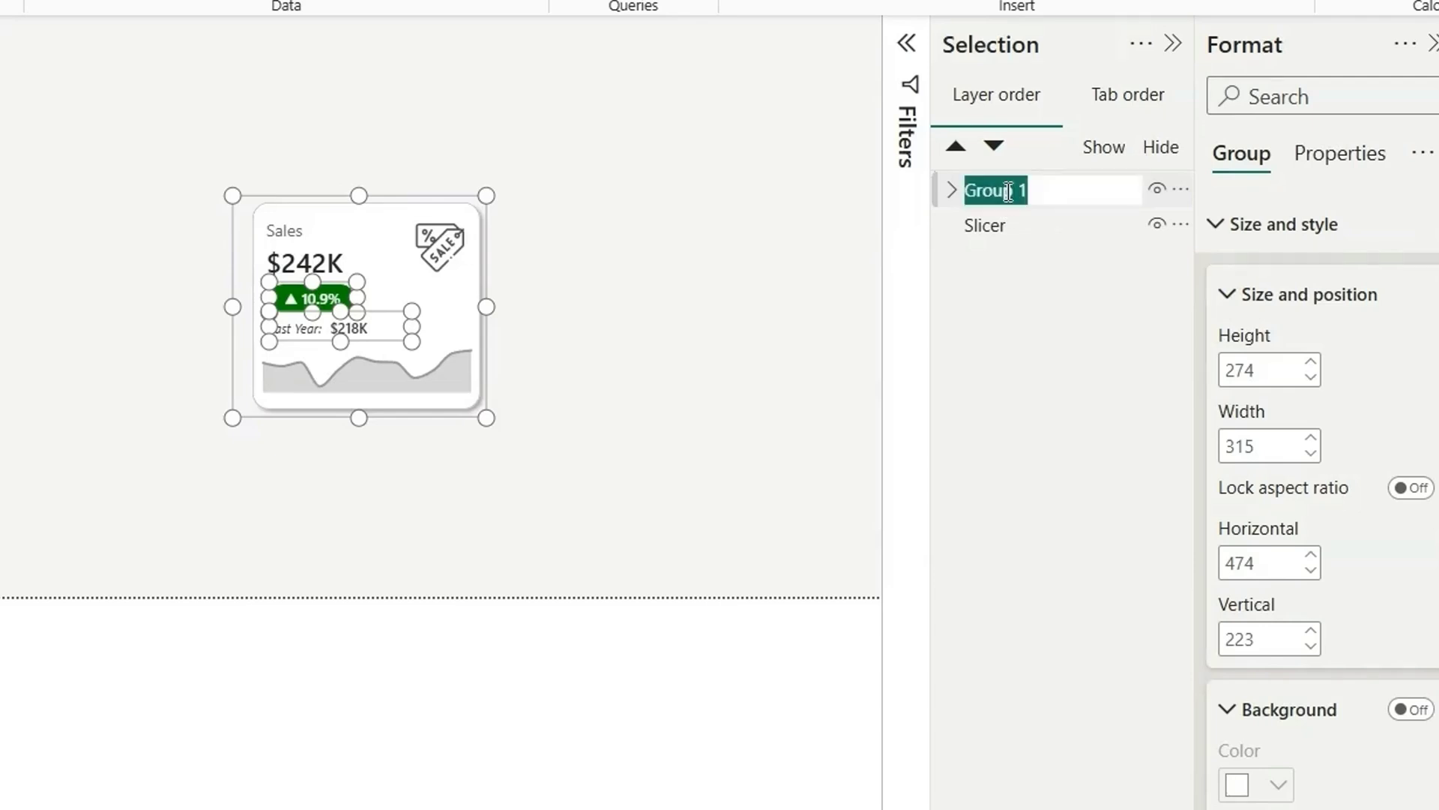
pyautogui.press('BackSpace')
pyautogui.write('Sales KPI')
pyautogui.press('Return')
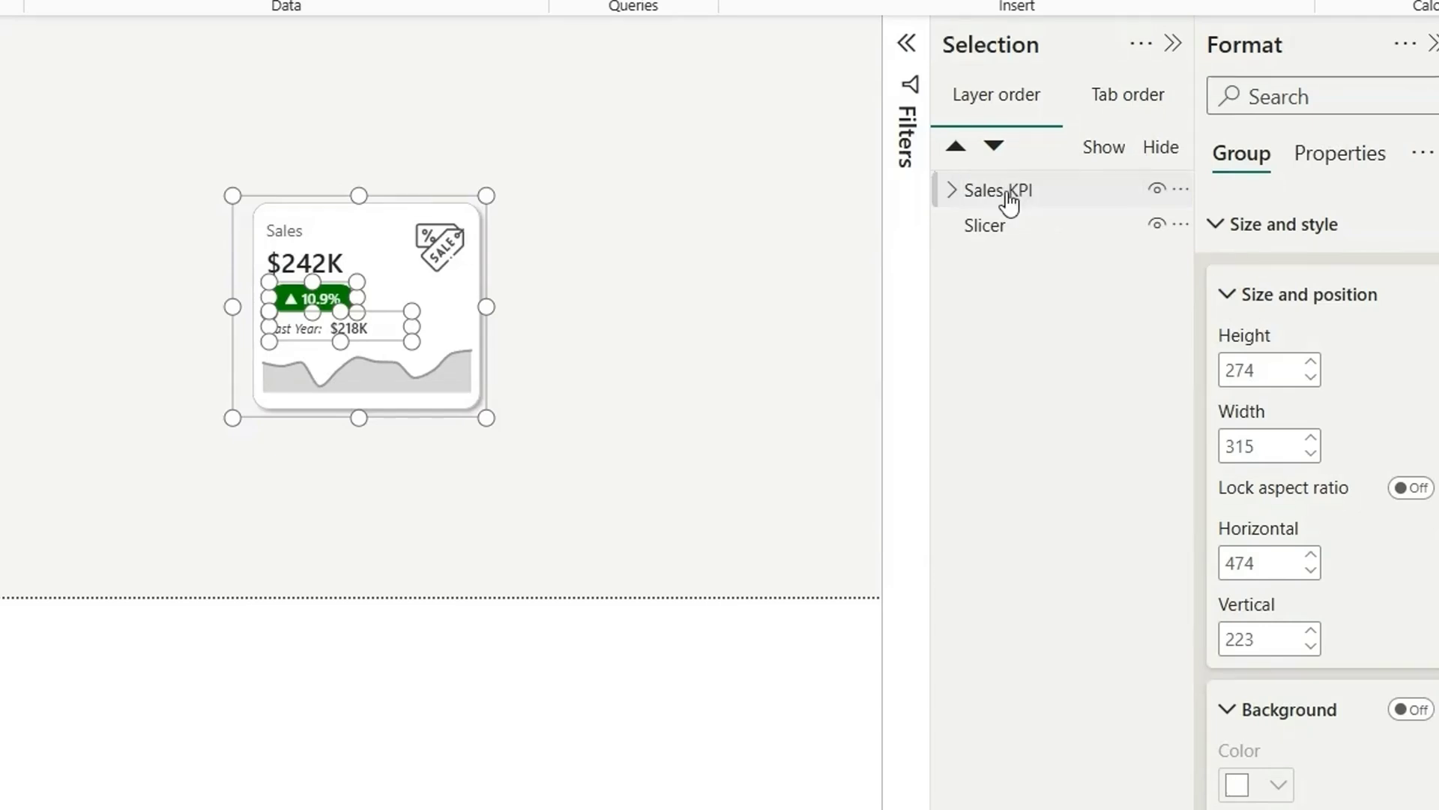
# Step: Move the Sales KPI card group lower and to the left
pyautogui.click(590, 323)
pyautogui.moveTo(425, 267); pyautogui.dragTo(379, 314)
pyautogui.click(379, 315)
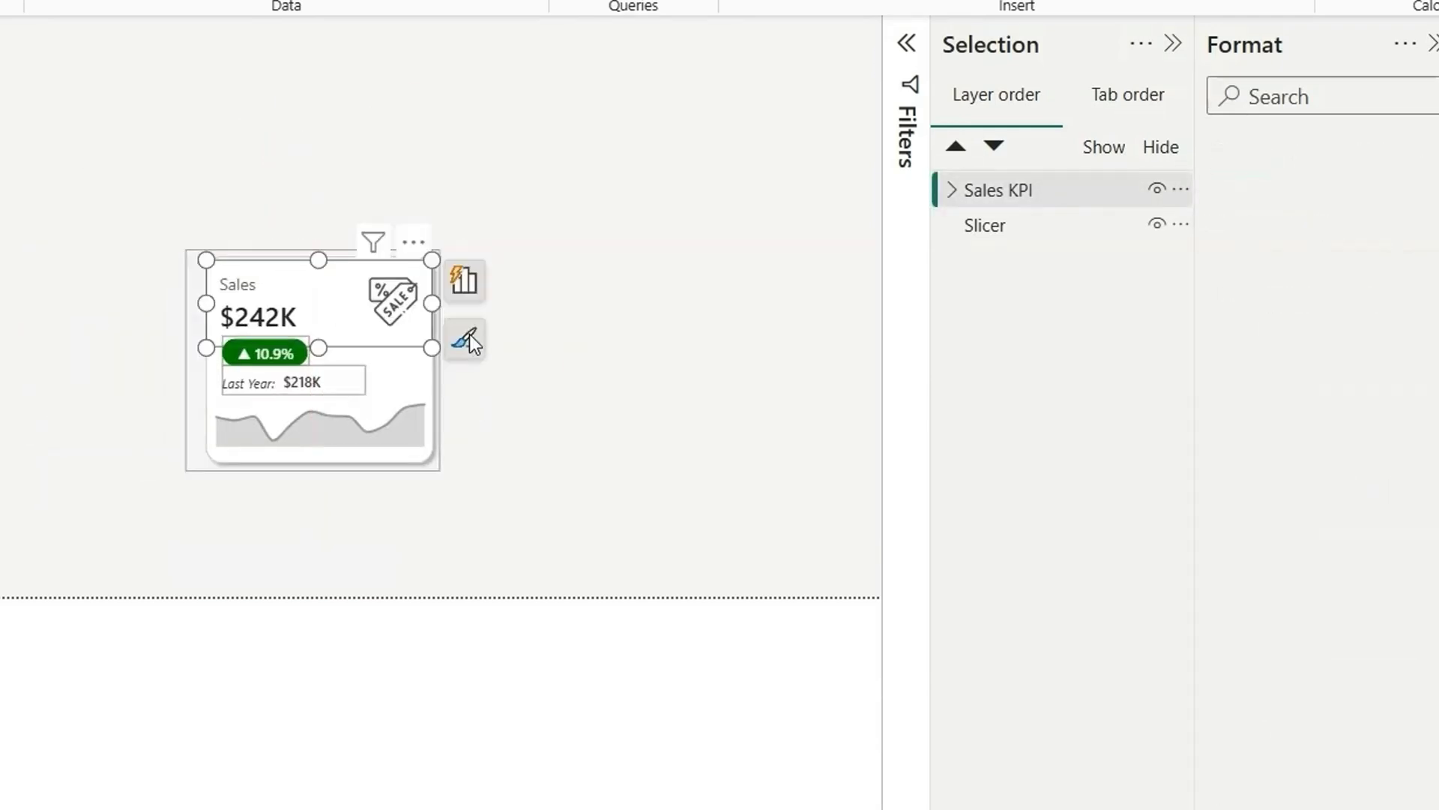
pyautogui.click(571, 362)
# Step: Duplicate the Sales KPI group with Ctrl+C/Ctrl+V and align the copy beside the original
pyautogui.click(315, 340)
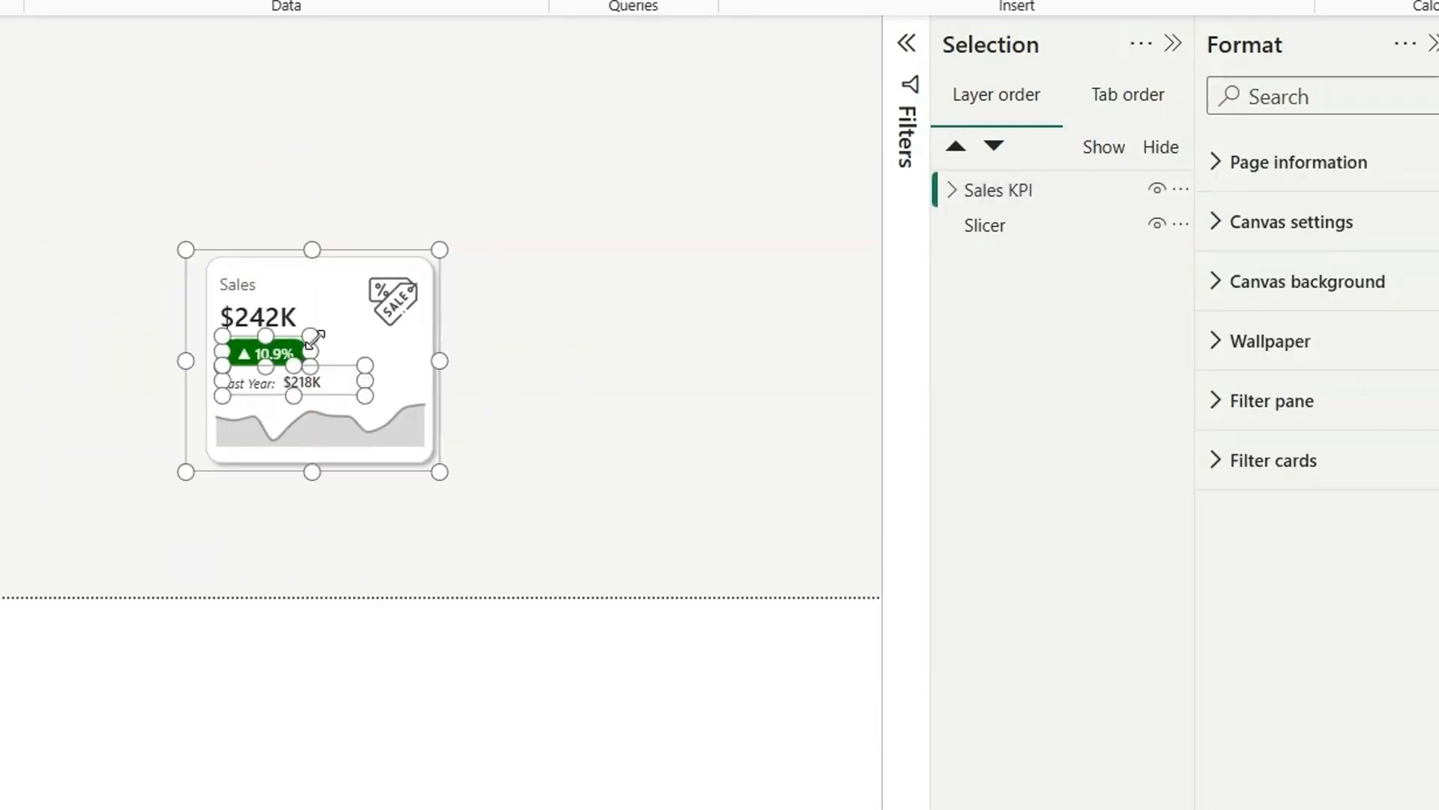
pyautogui.hotkey('ctrl', 'c')
pyautogui.hotkey('ctrl', 'v')
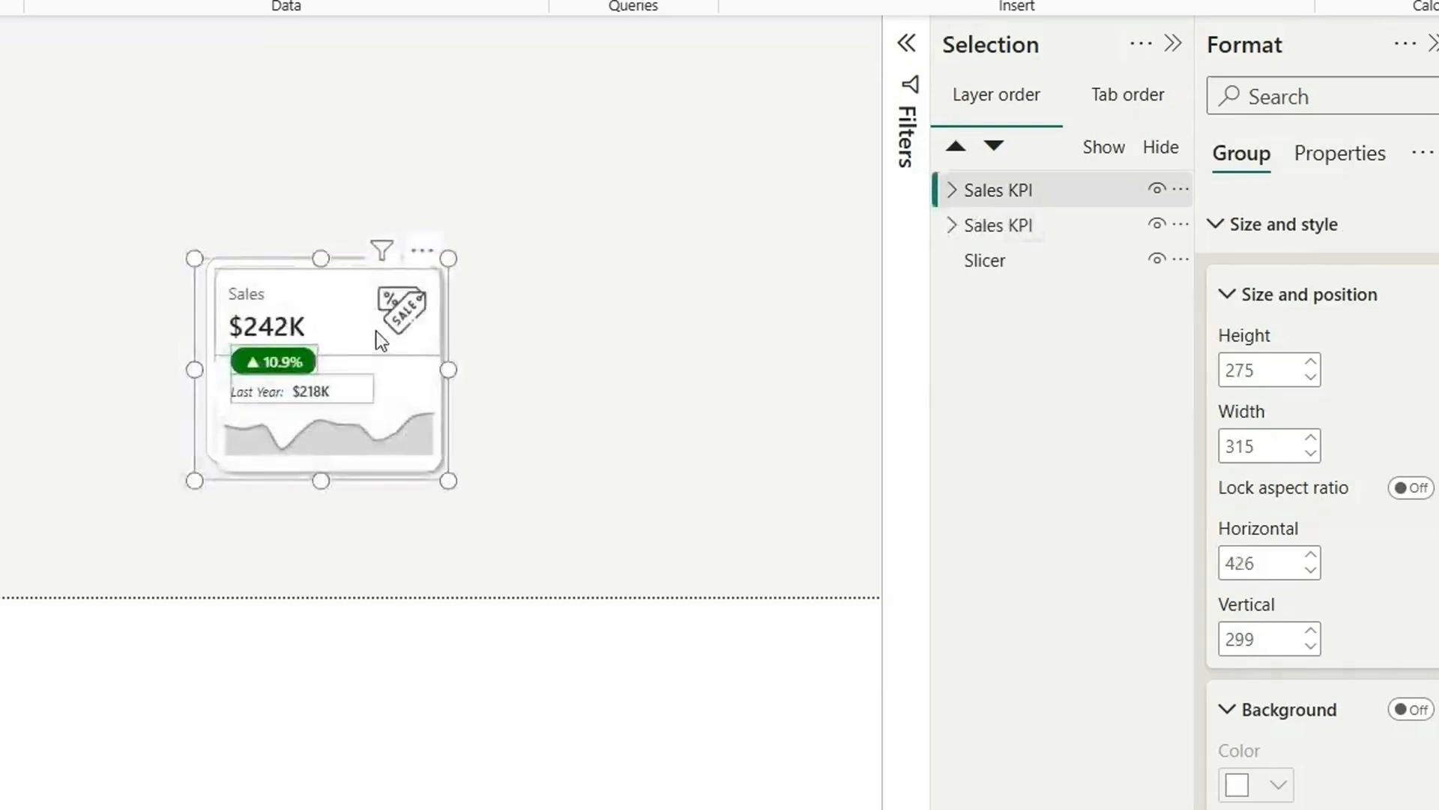
pyautogui.moveTo(380, 337); pyautogui.dragTo(632, 274)
pyautogui.click(362, 72)
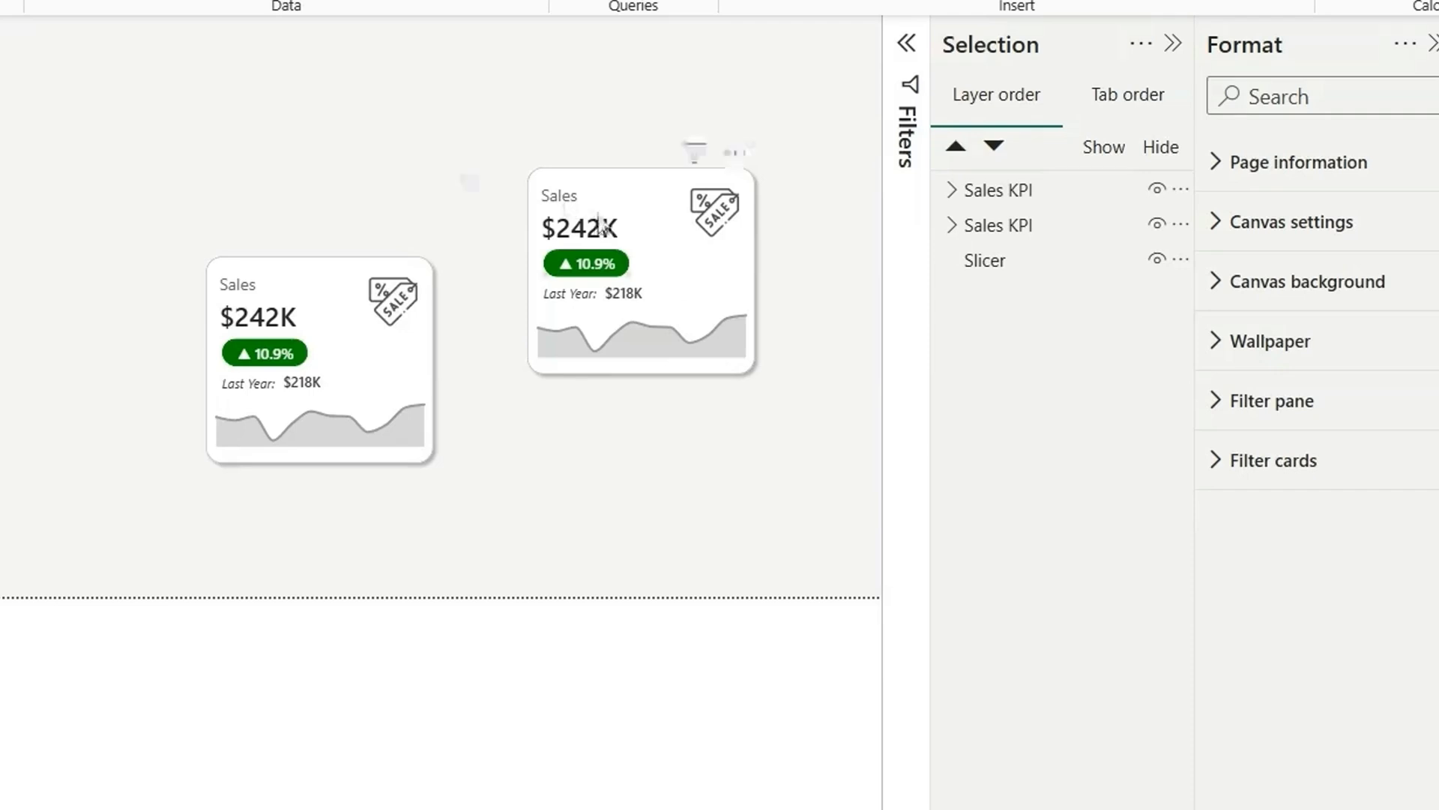
pyautogui.moveTo(649, 214); pyautogui.dragTo(591, 308)
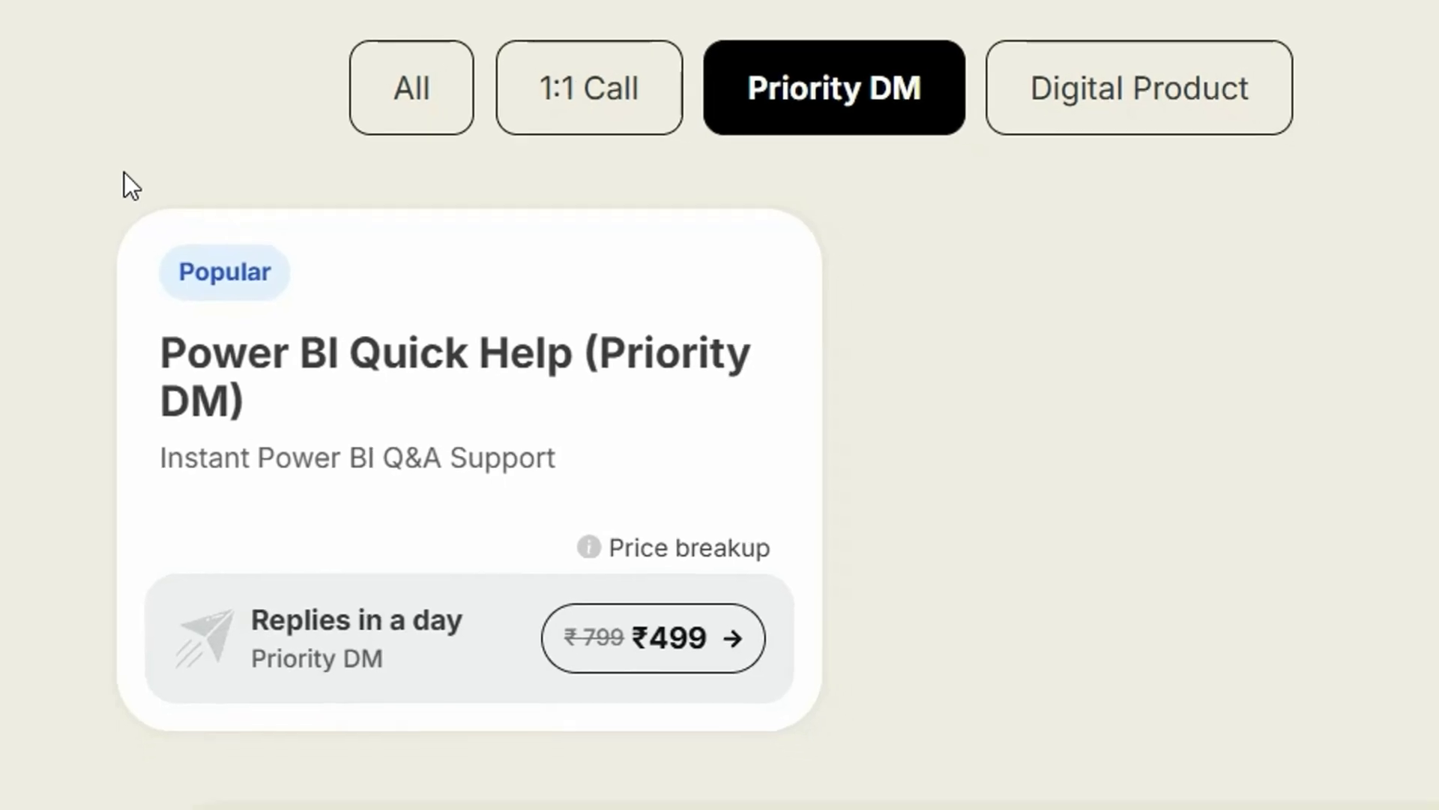
pyautogui.click(1181, 93)
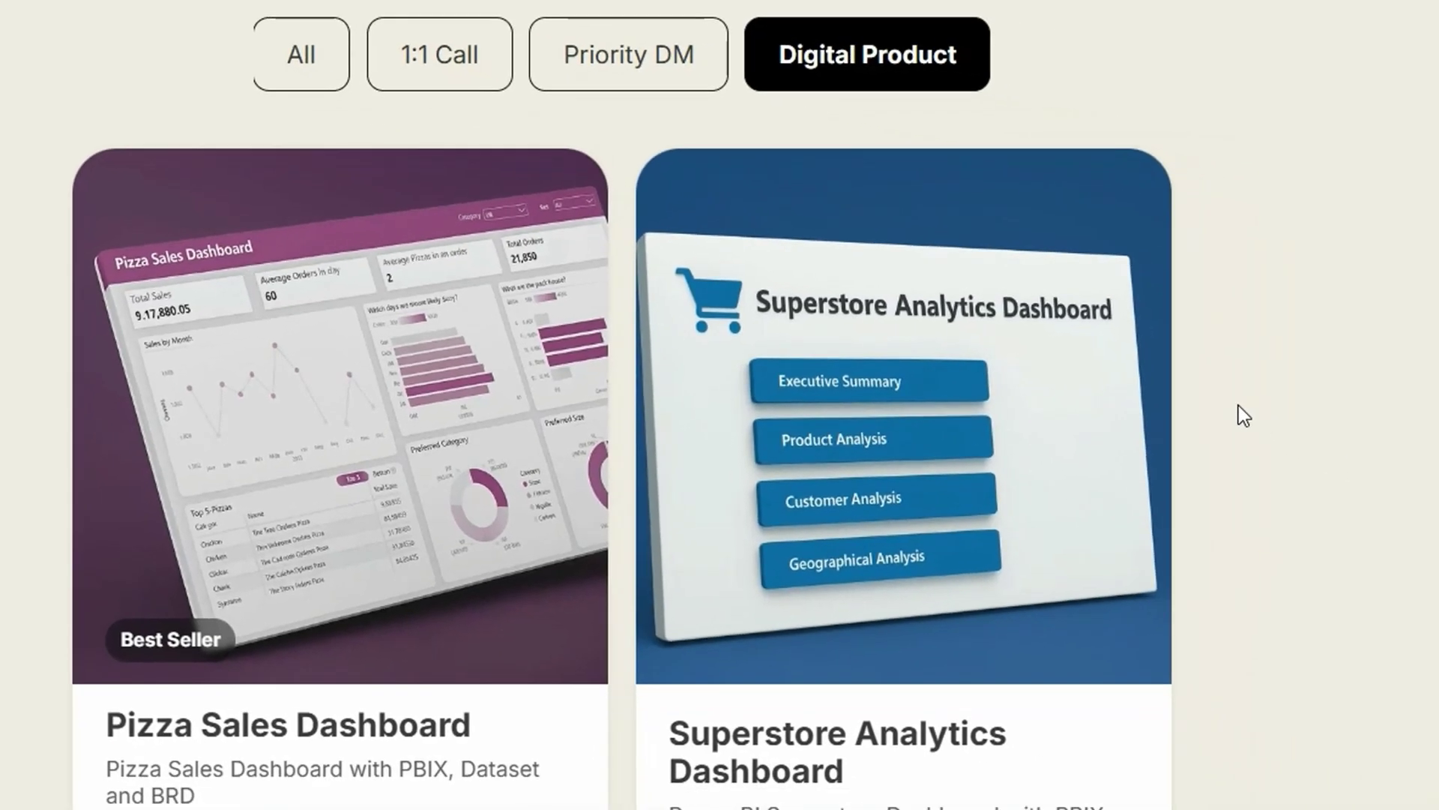